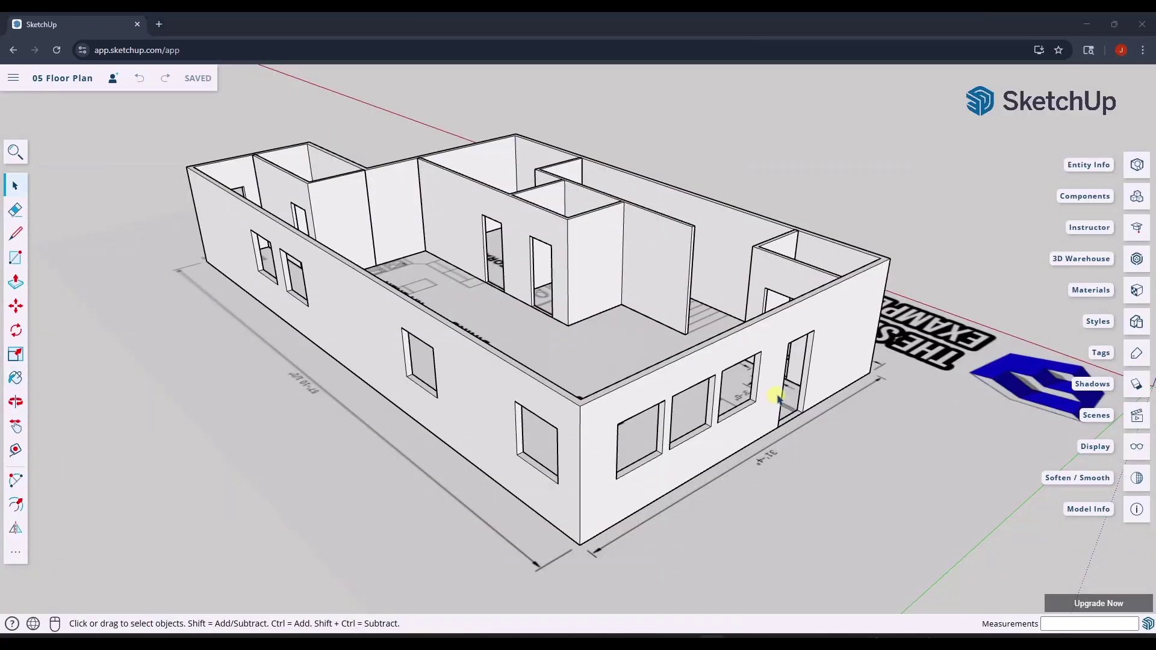
Draw a 4' by 4' rectangle covering the front-wall window opening nearest the door, from corner to opposite corner
{"action": "key", "text": "o"}
{"action": "mouse_move", "coordinate": [735, 394]}
{"action": "left_mouse_down"}
{"action": "mouse_move", "coordinate": [511, 328]}
{"action": "mouse_move", "coordinate": [380, 397]}
{"action": "mouse_move", "coordinate": [433, 366]}
{"action": "mouse_move", "coordinate": [746, 379]}
{"action": "mouse_move", "coordinate": [788, 395]}
{"action": "mouse_move", "coordinate": [734, 394]}
{"action": "left_mouse_up"}
{"action": "key", "text": "space"}
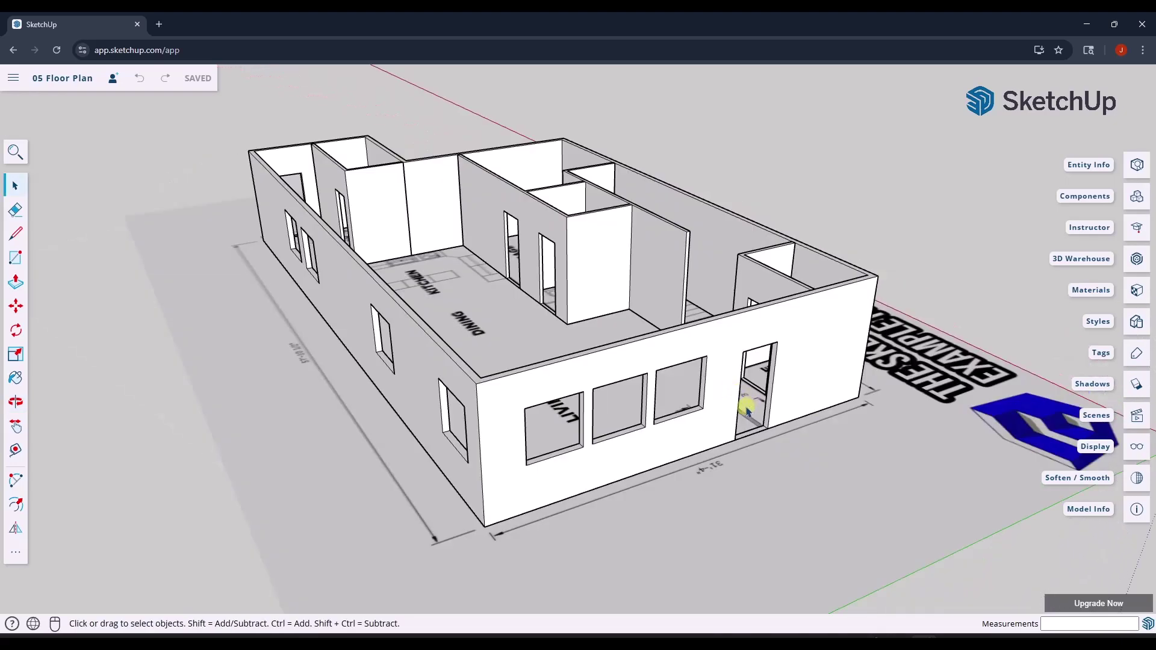
{"action": "scroll", "coordinate": [735, 397], "scroll_direction": "up", "scroll_amount": 6}
{"action": "scroll", "coordinate": [693, 241], "scroll_direction": "down", "scroll_amount": 5}
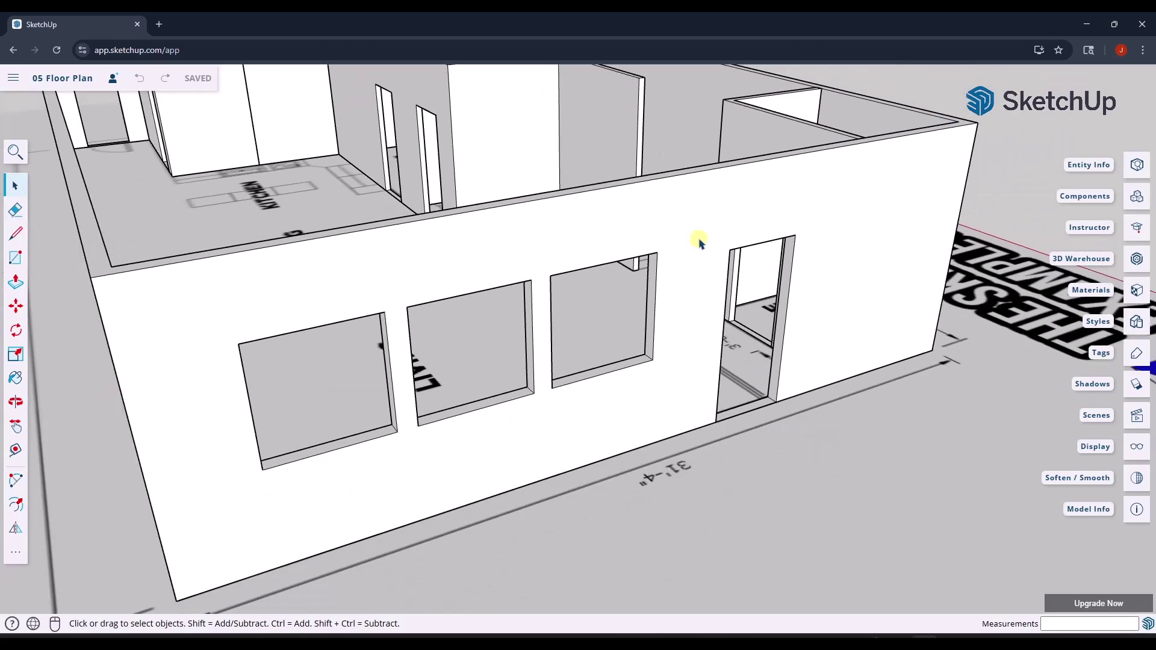
{"action": "scroll", "coordinate": [697, 241], "scroll_direction": "up", "scroll_amount": 2}
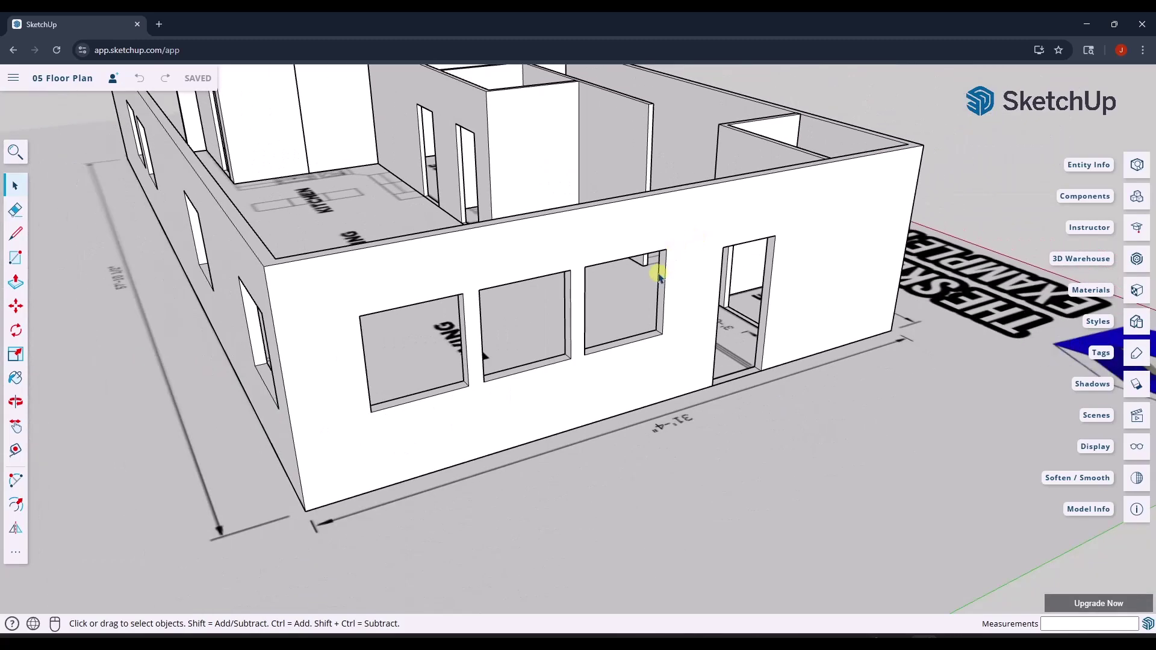
{"action": "left_click", "coordinate": [681, 283]}
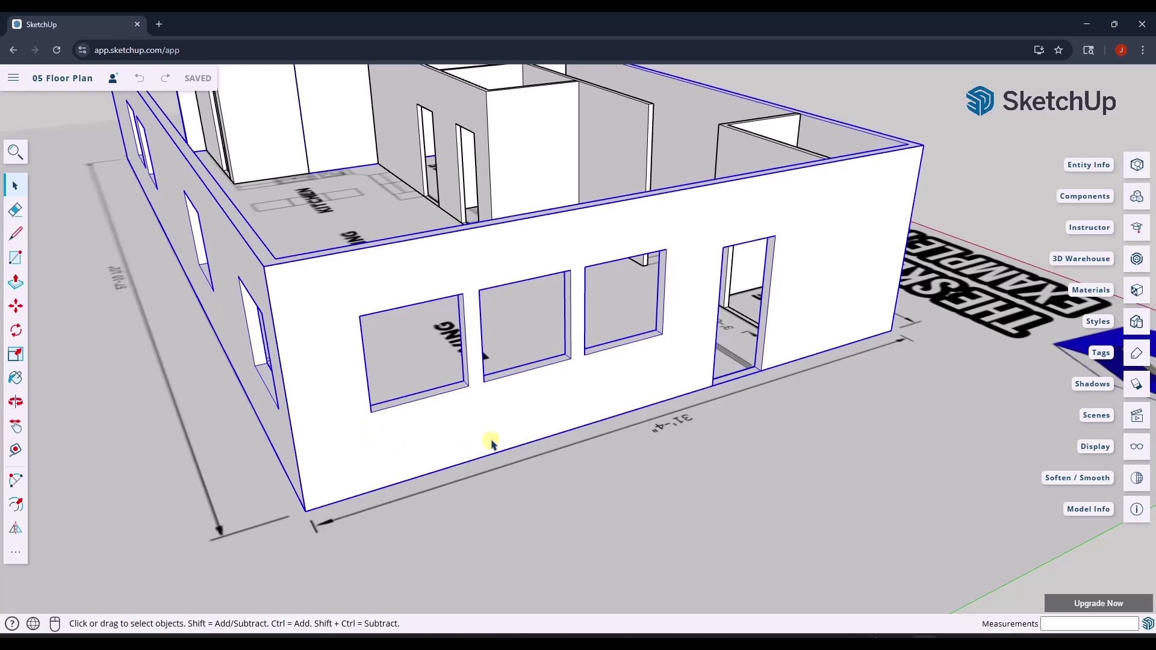
{"action": "scroll", "coordinate": [658, 273], "scroll_direction": "up", "scroll_amount": 5}
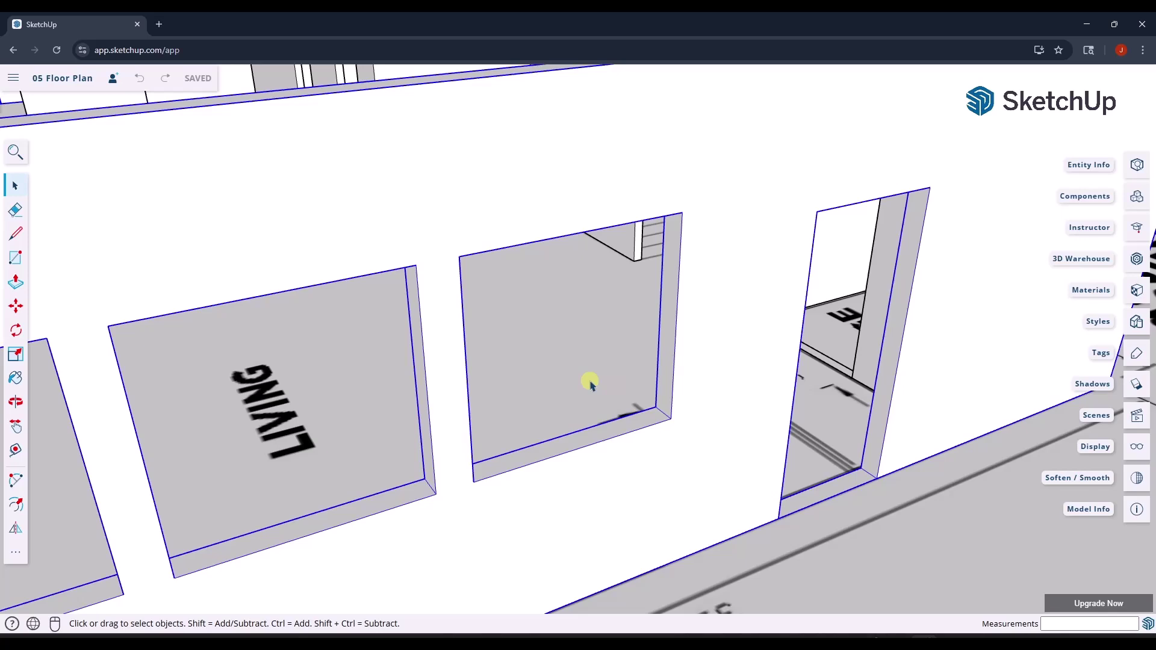
{"action": "key", "text": "r"}
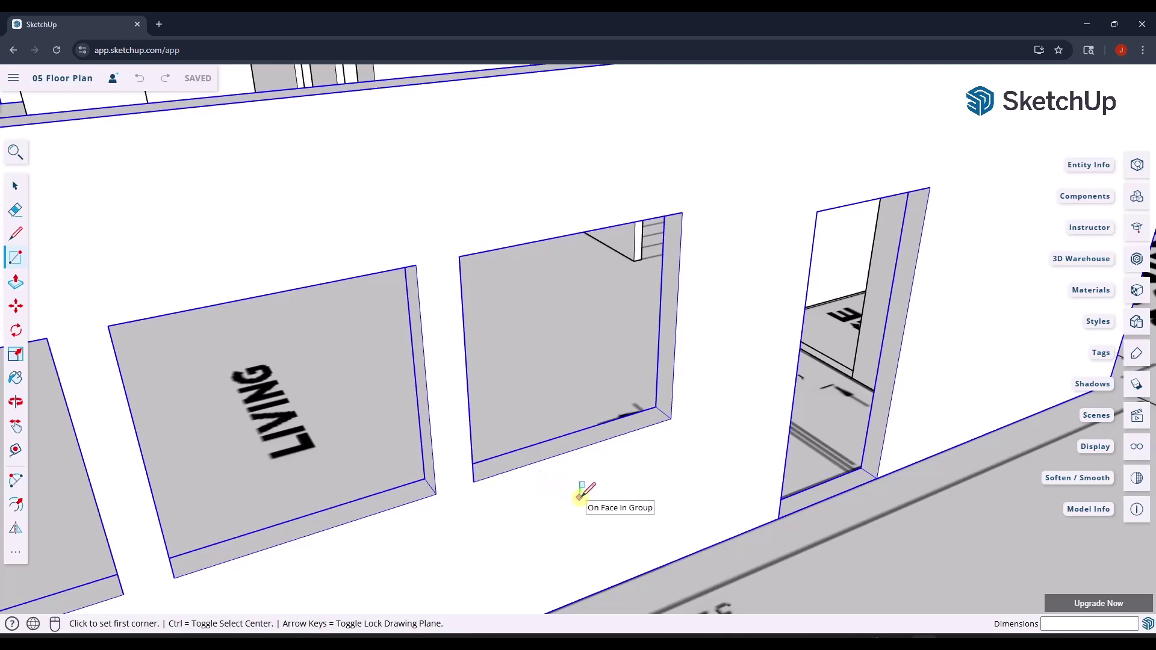
{"action": "left_click", "coordinate": [474, 481]}
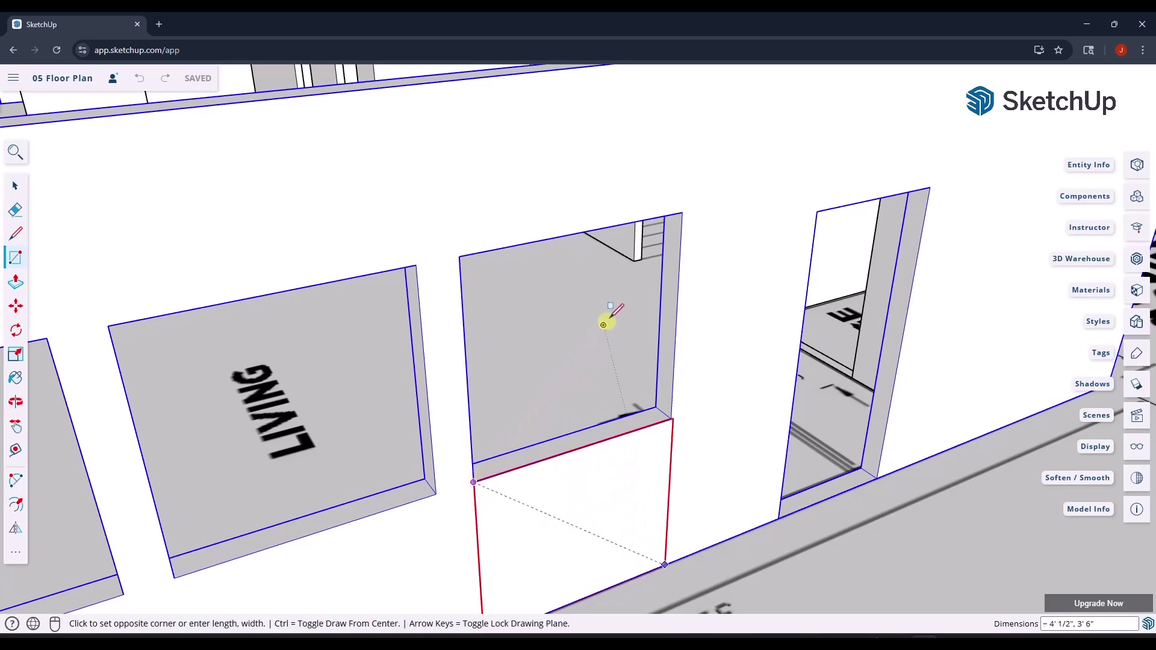
{"action": "left_click", "coordinate": [682, 212]}
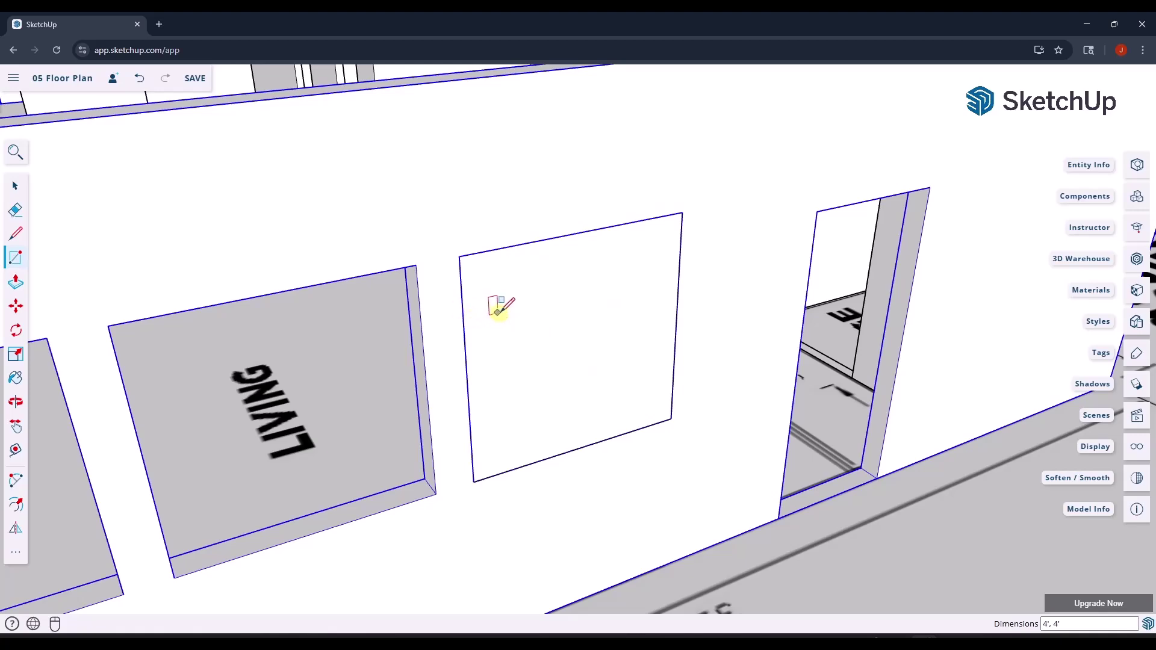
Offset the window rectangle's outline 2" inward and delete the inner face, leaving only a border frame
{"action": "key", "text": "f"}
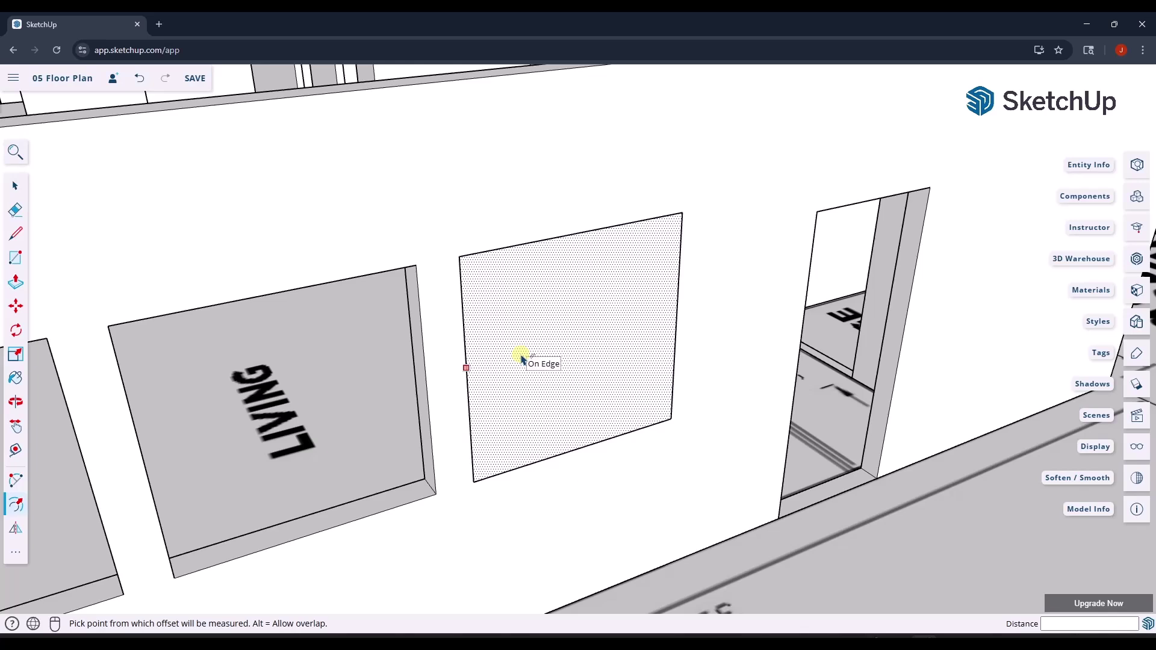
{"action": "left_click", "coordinate": [474, 366]}
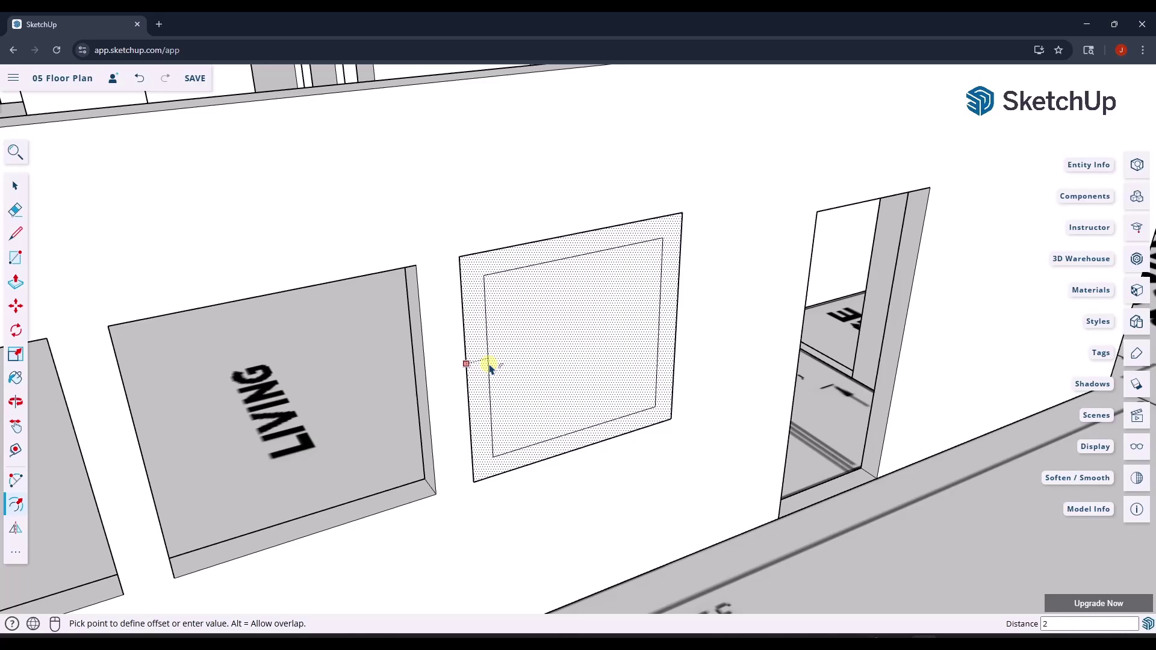
{"action": "type", "text": "2"}
{"action": "key", "text": "Return"}
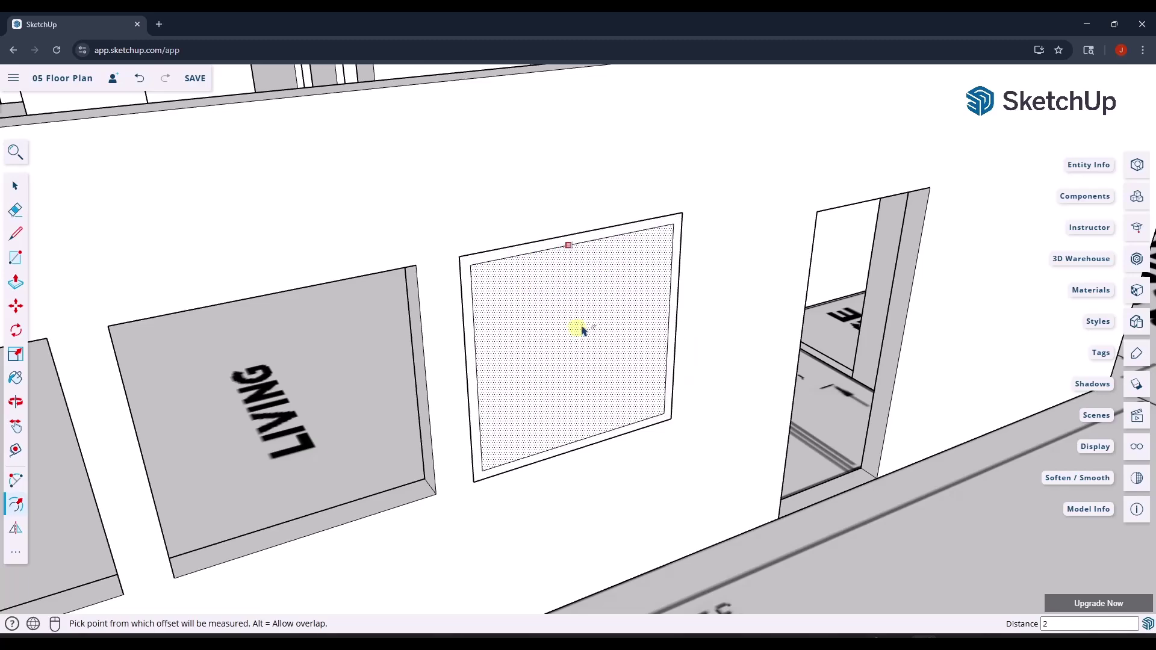
{"action": "middle_click_drag", "start_coordinate": [495, 224], "coordinate": [522, 280]}
{"action": "key", "text": "f"}
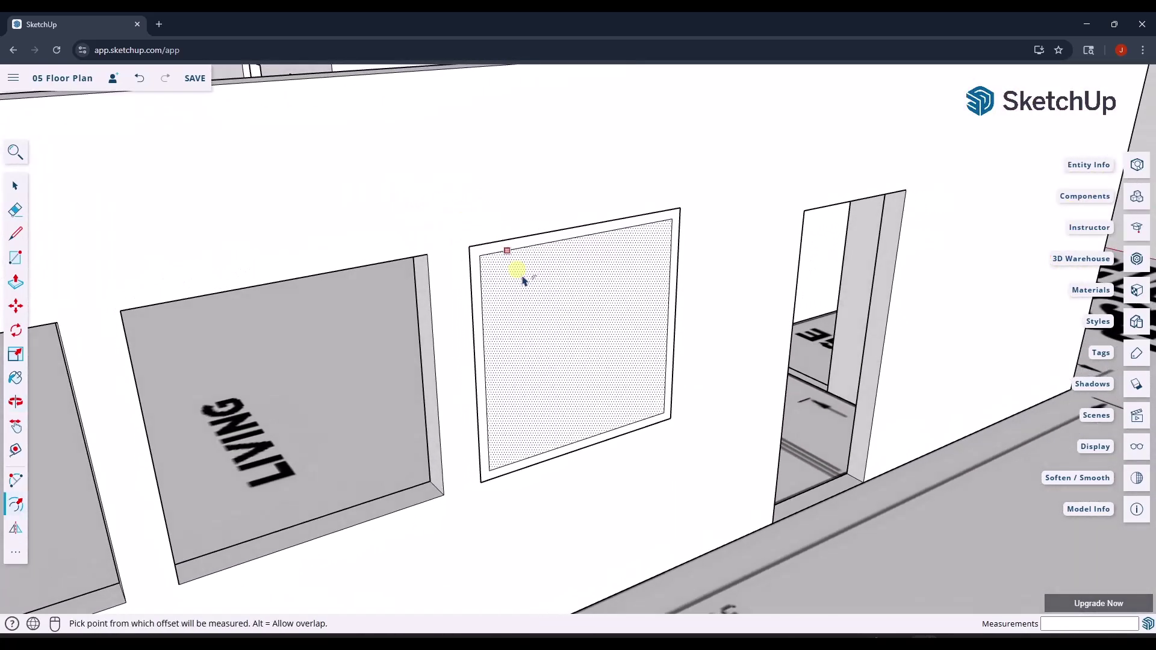
{"action": "key", "text": "space"}
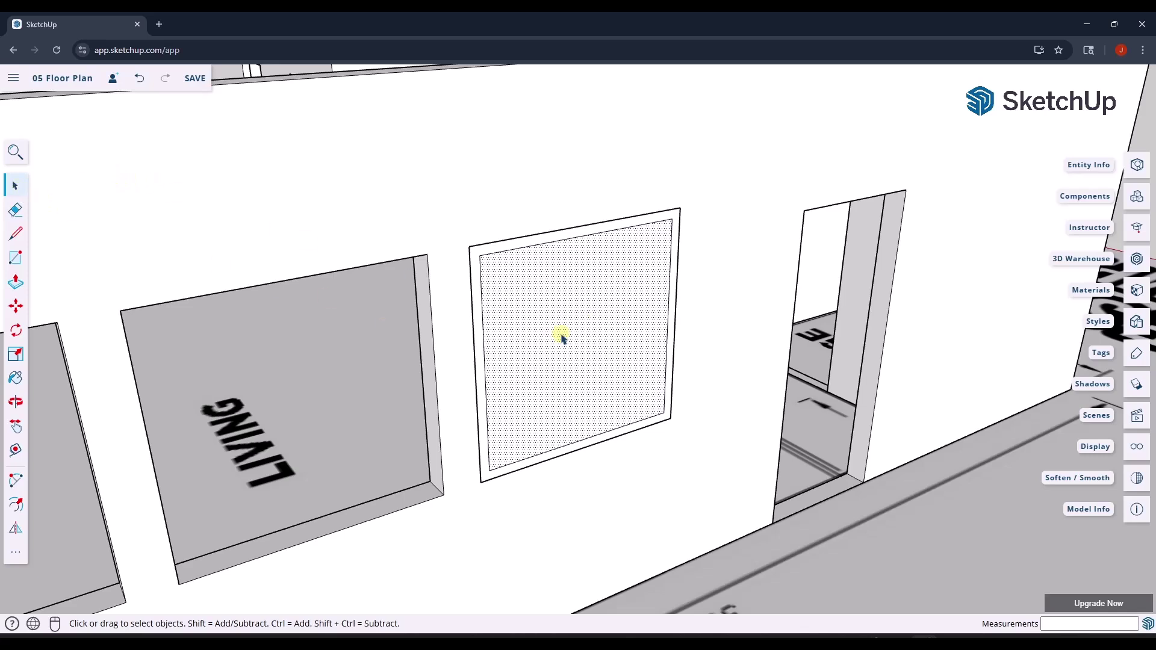
{"action": "key", "text": "Delete"}
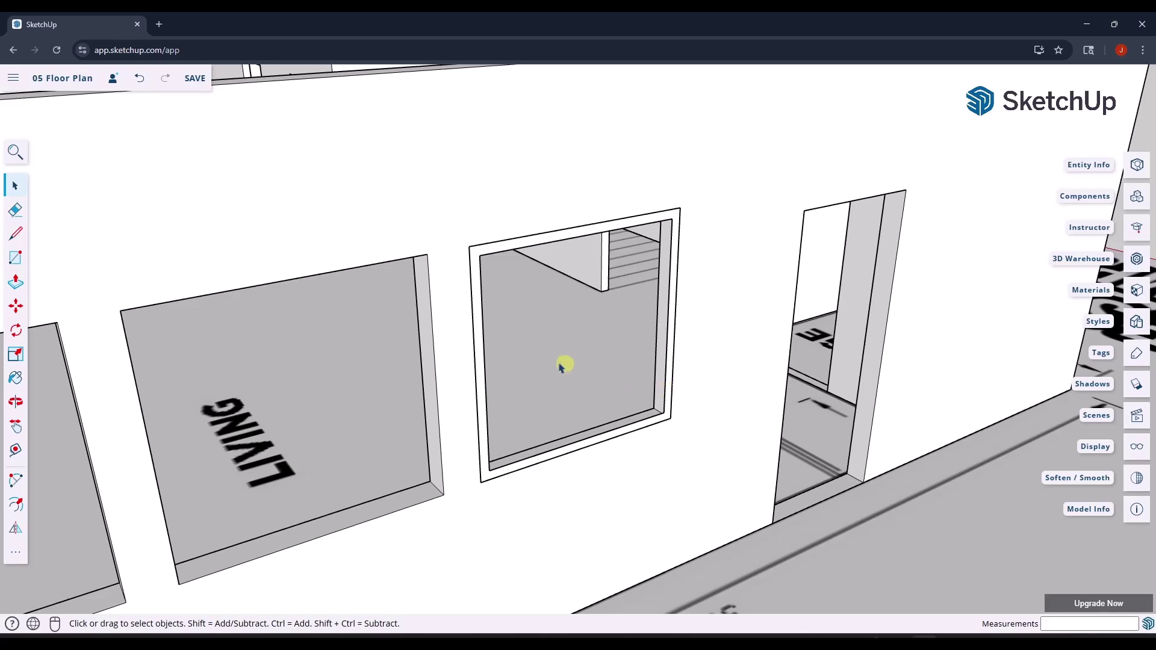
Push/Pull the window frame face 6" through the wall thickness, up to the wall's interior face
{"action": "key", "text": "o"}
{"action": "left_click_drag", "start_coordinate": [562, 364], "coordinate": [953, 392]}
{"action": "key", "text": "space"}
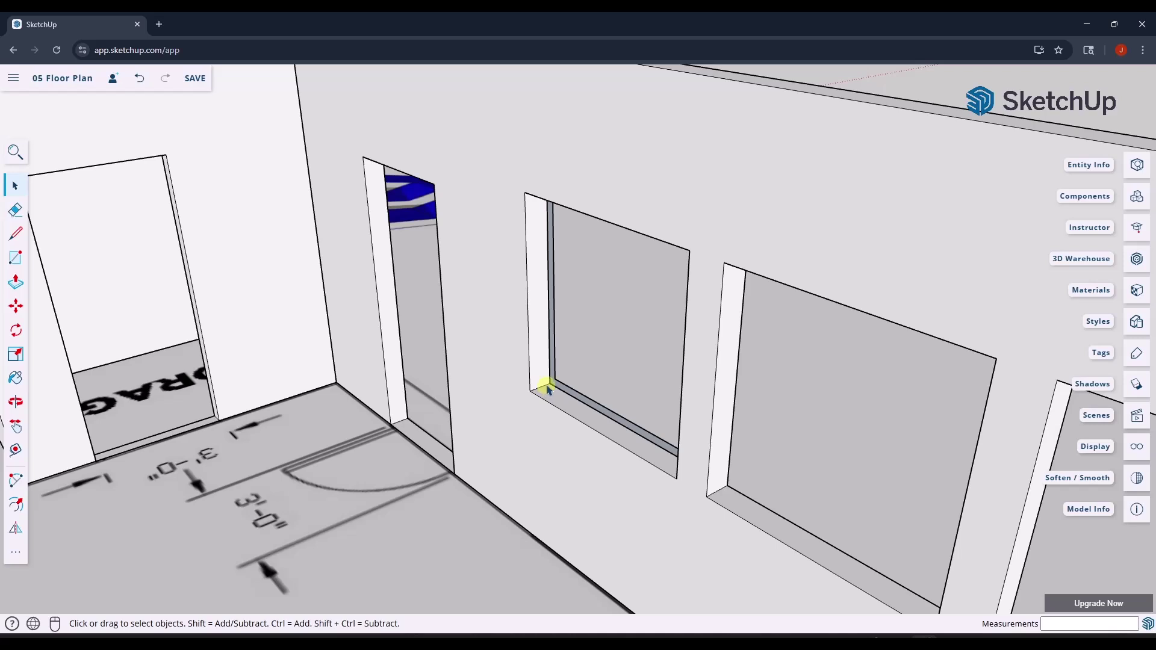
{"action": "key", "text": "p"}
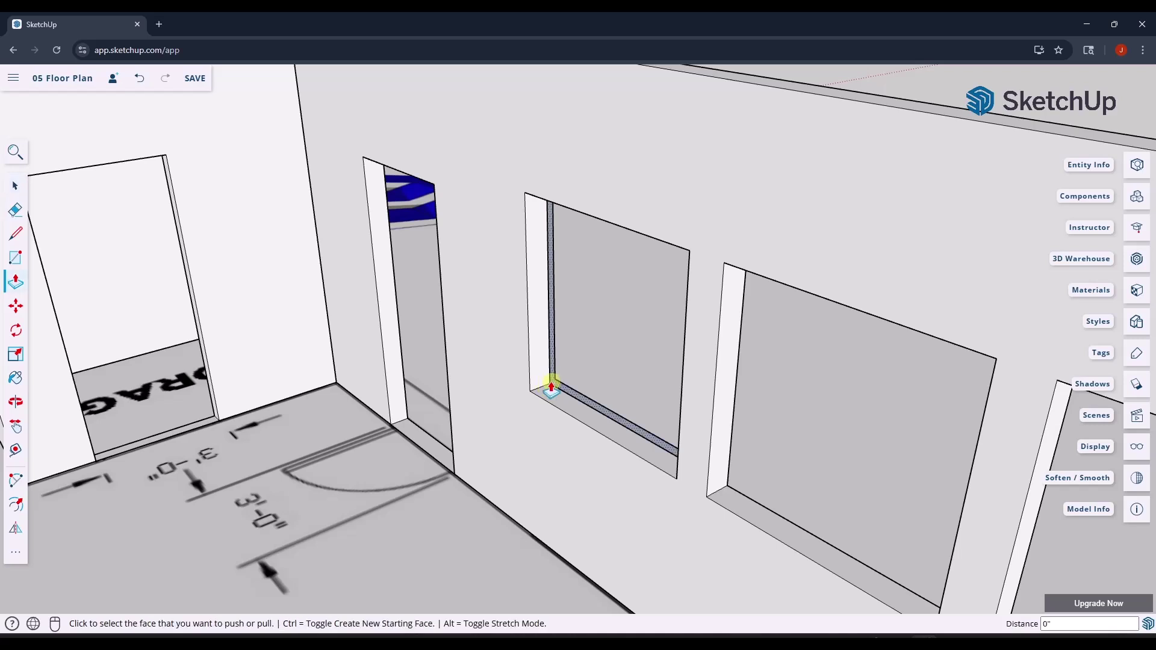
{"action": "left_click", "coordinate": [552, 385]}
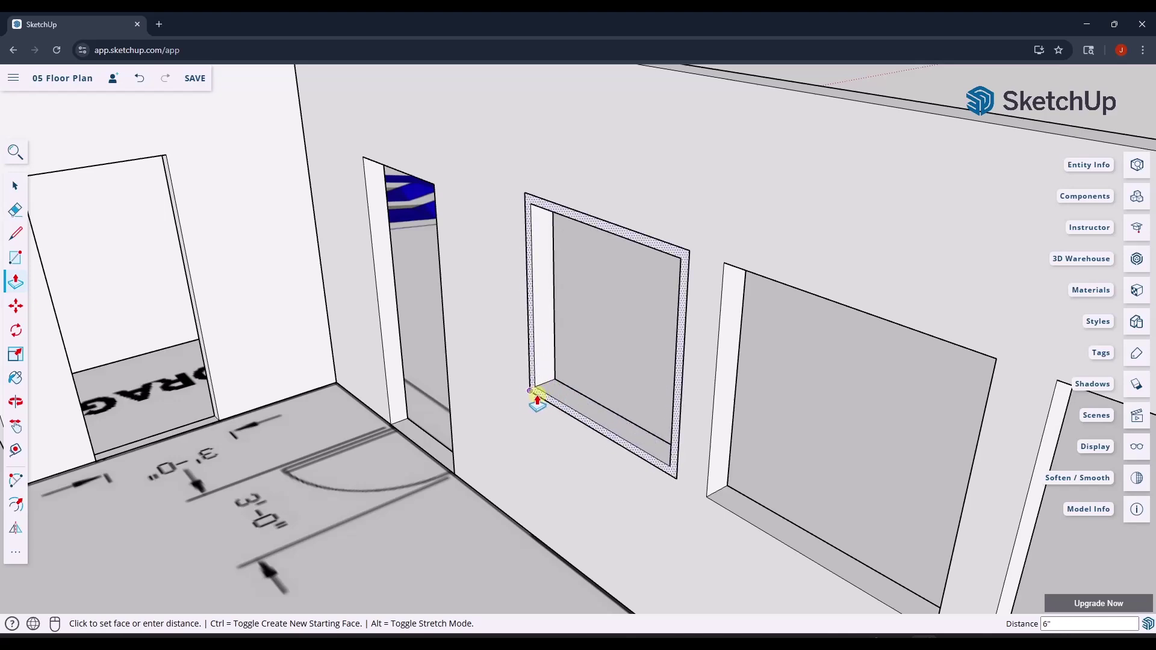
{"action": "middle_click_drag", "start_coordinate": [613, 388], "coordinate": [408, 318]}
{"action": "key", "text": "space"}
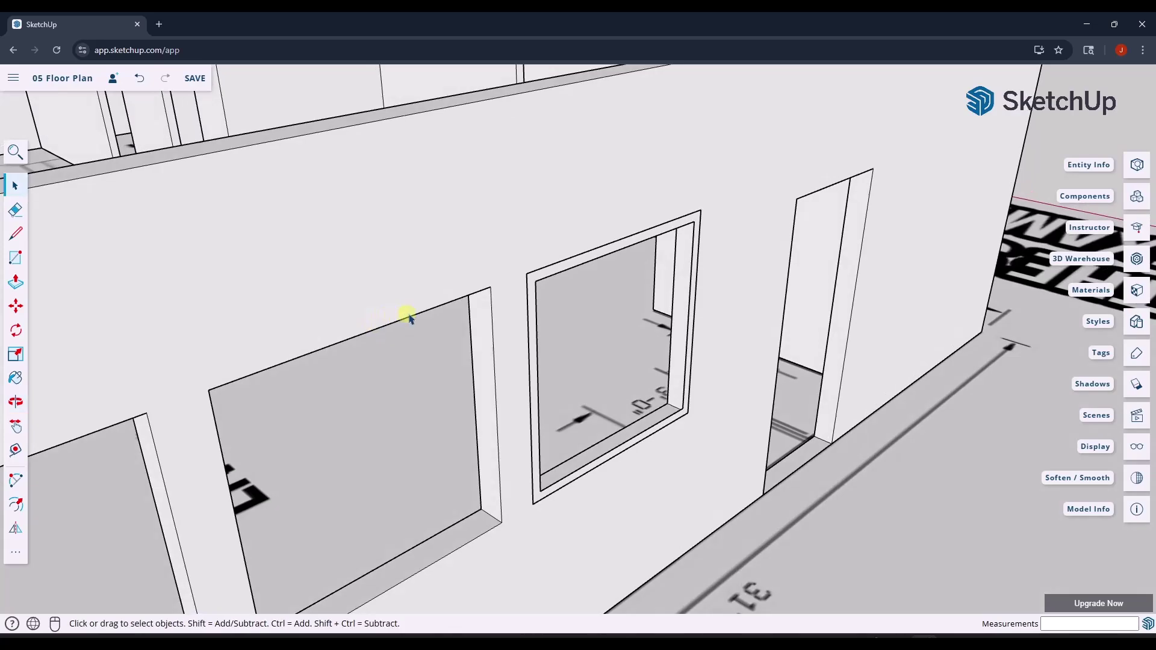
{"action": "key", "text": "p"}
{"action": "left_click", "coordinate": [690, 275]}
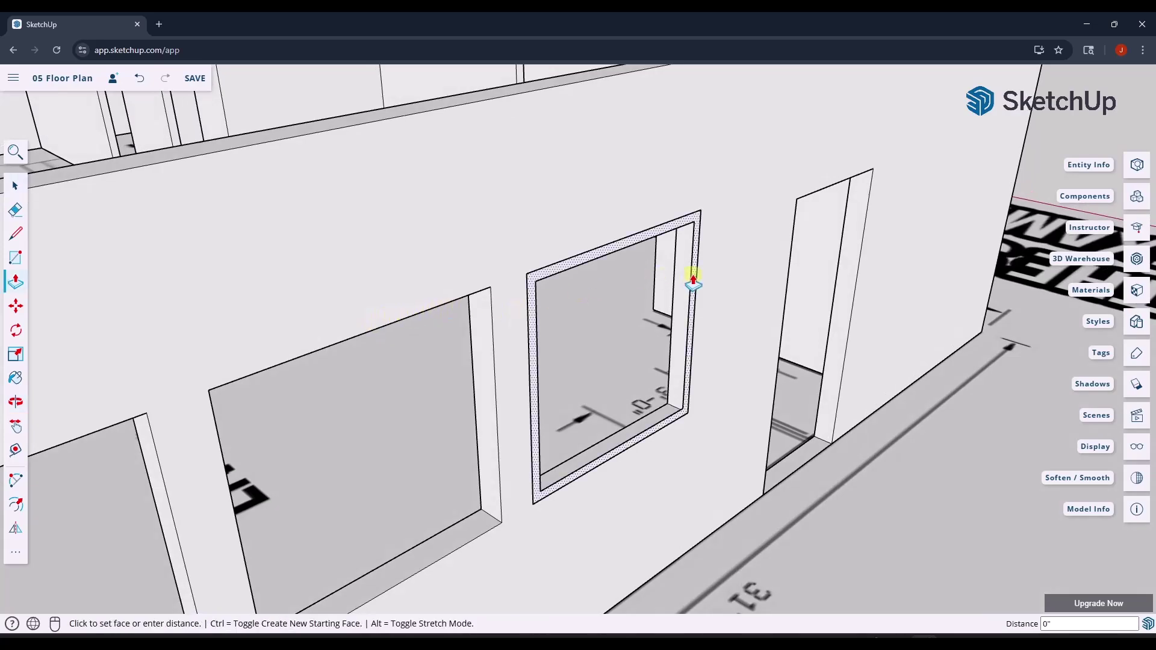
{"action": "middle_click_drag", "start_coordinate": [691, 274], "coordinate": [692, 367]}
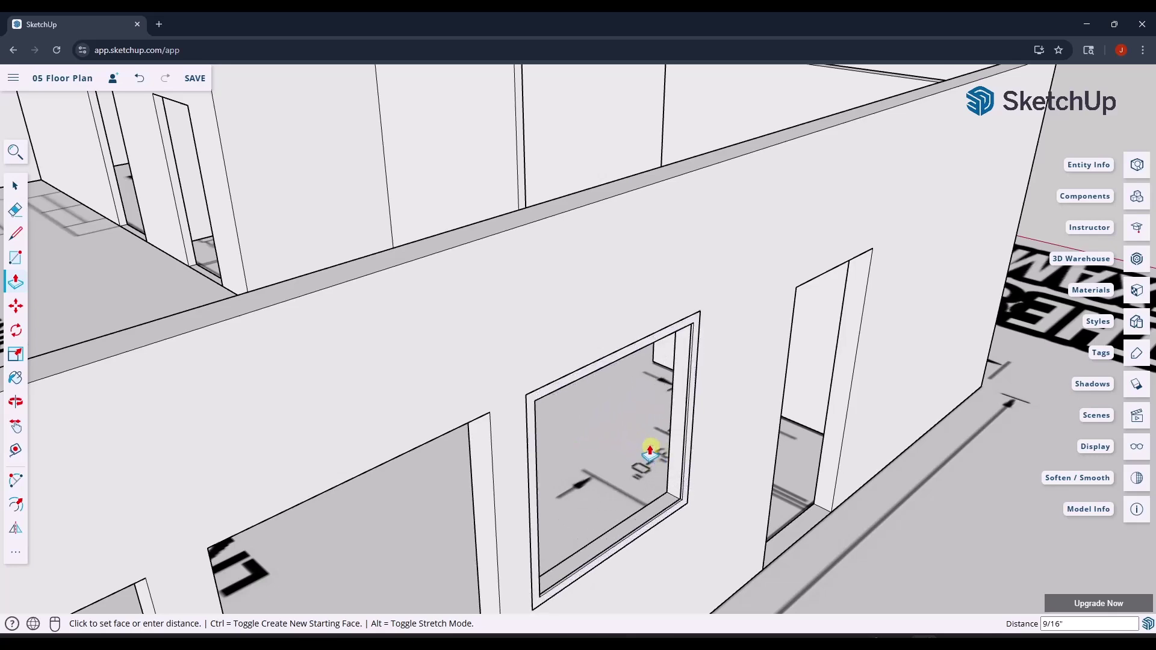
{"action": "left_click", "coordinate": [589, 192]}
{"action": "middle_click_drag", "start_coordinate": [589, 192], "coordinate": [547, 289]}
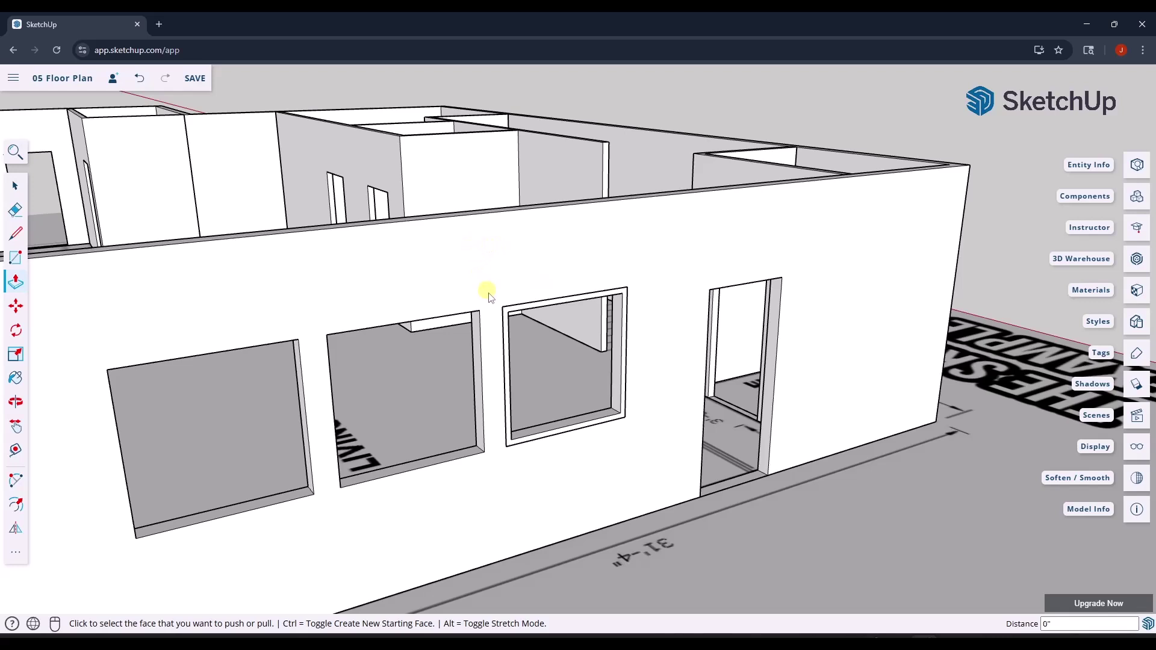
Select the entire window frame and make it a group
{"action": "key", "text": "space"}
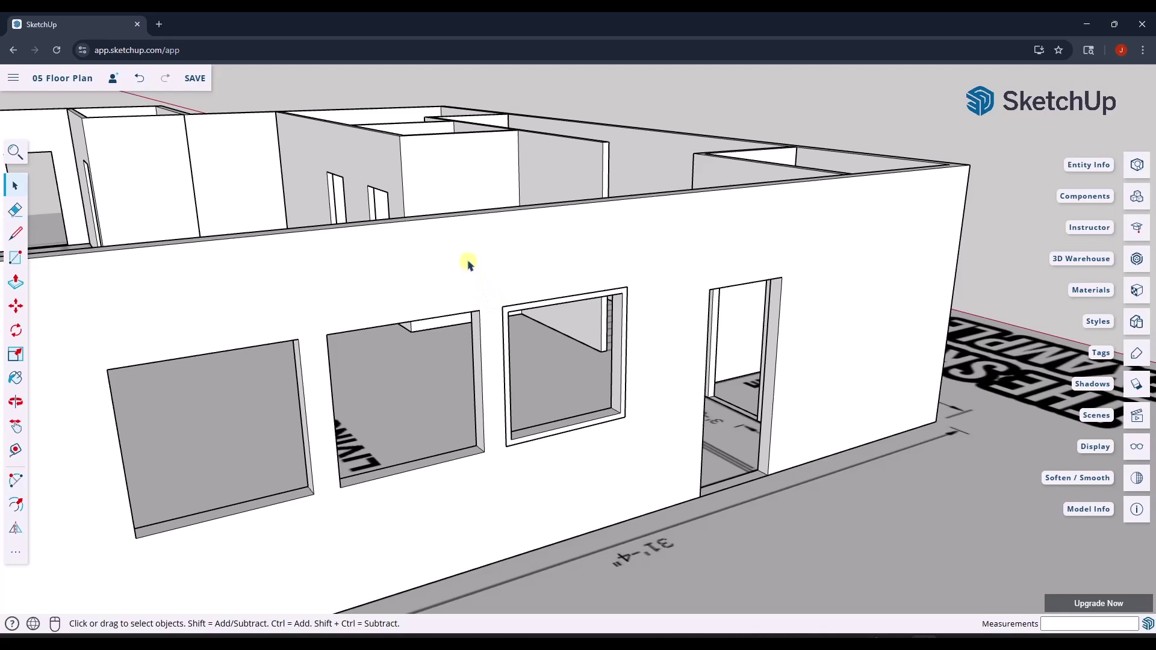
{"action": "mouse_move", "coordinate": [458, 253]}
{"action": "left_mouse_down"}
{"action": "mouse_move", "coordinate": [575, 418]}
{"action": "mouse_move", "coordinate": [666, 483]}
{"action": "left_mouse_up"}
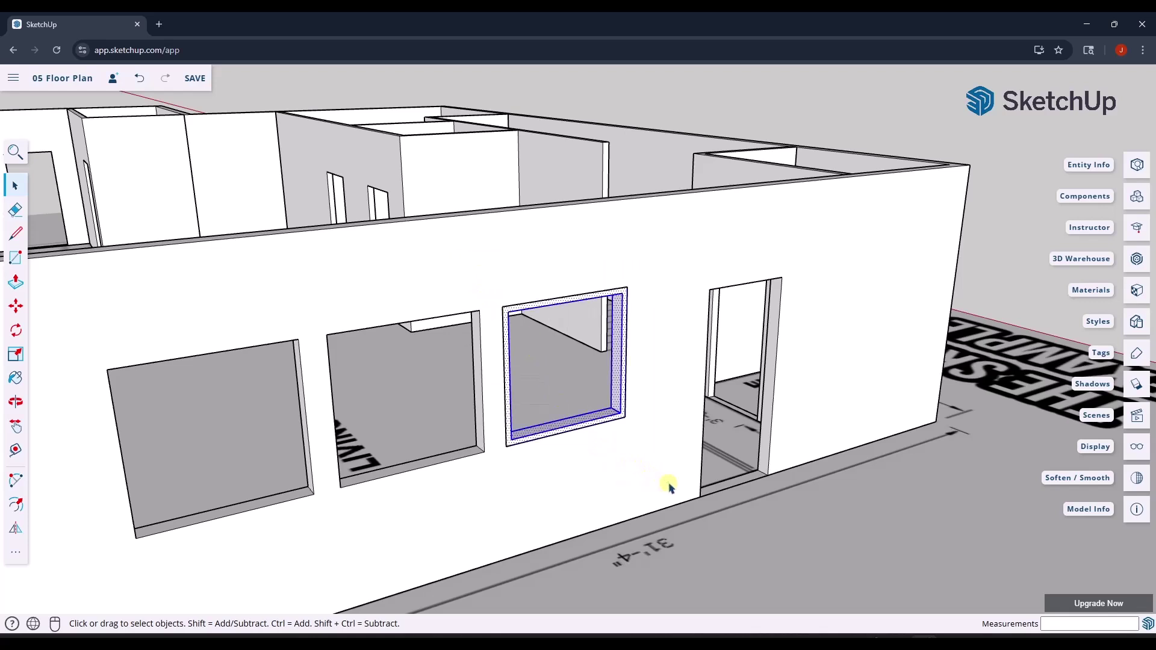
{"action": "right_click", "coordinate": [618, 338]}
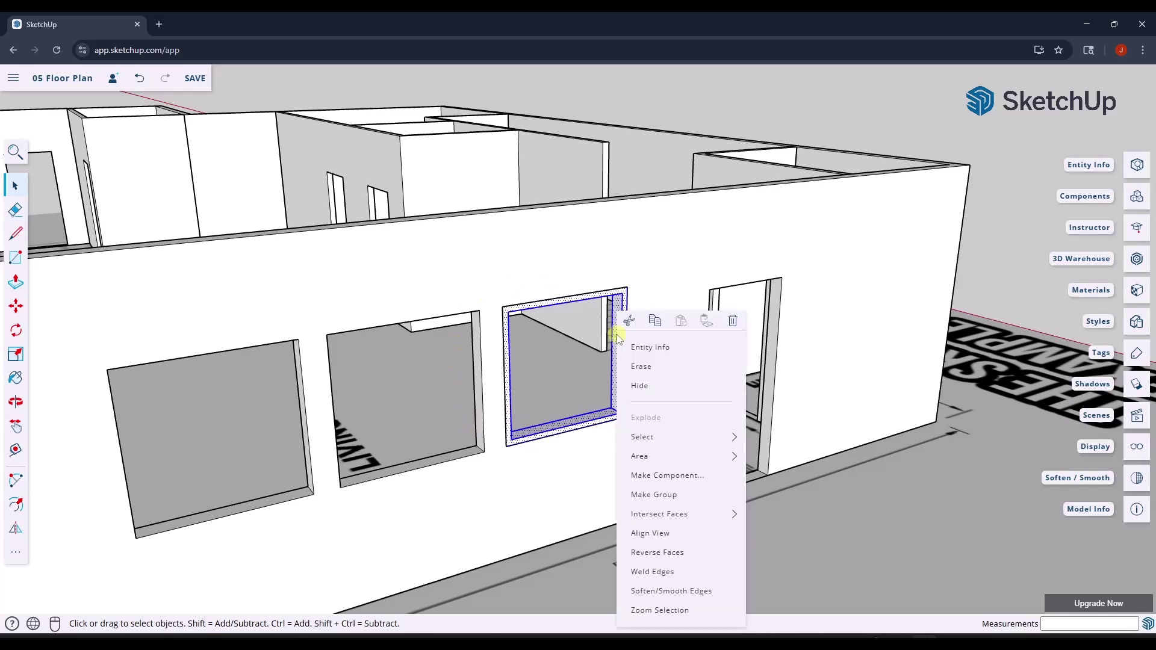
{"action": "left_click", "coordinate": [656, 497]}
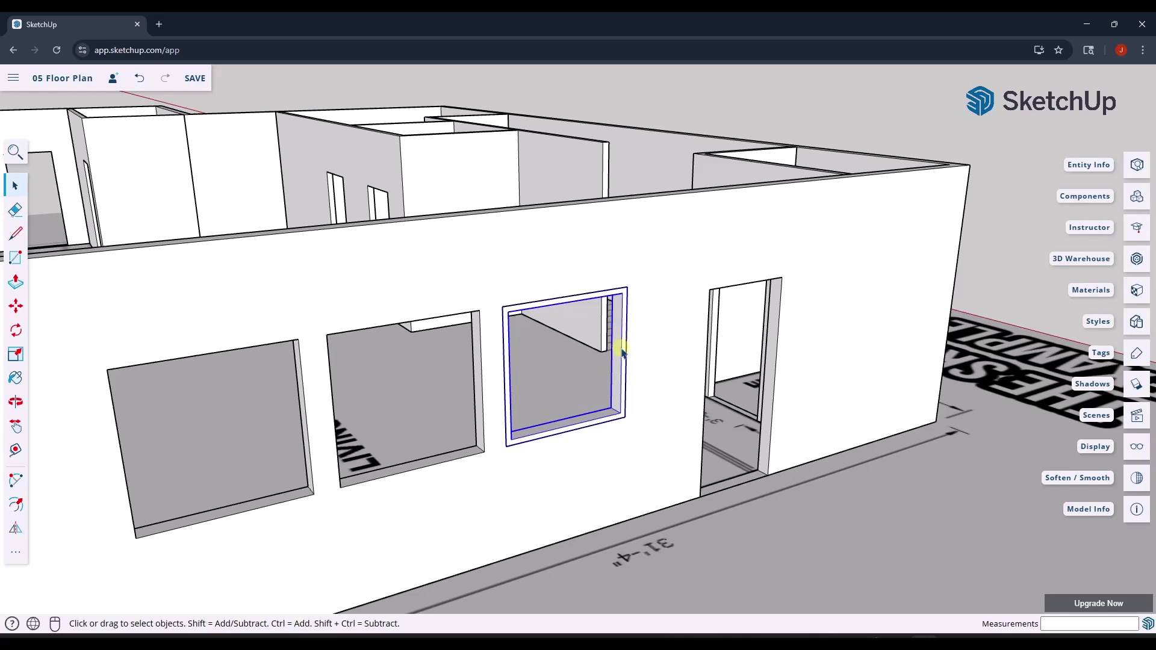
Draw a 1' 10" by 3' 8" rectangle inside the frame, from its inner bottom corner nearest the door to the top edge's midpoint
{"action": "scroll", "coordinate": [619, 336], "scroll_direction": "up", "scroll_amount": 10}
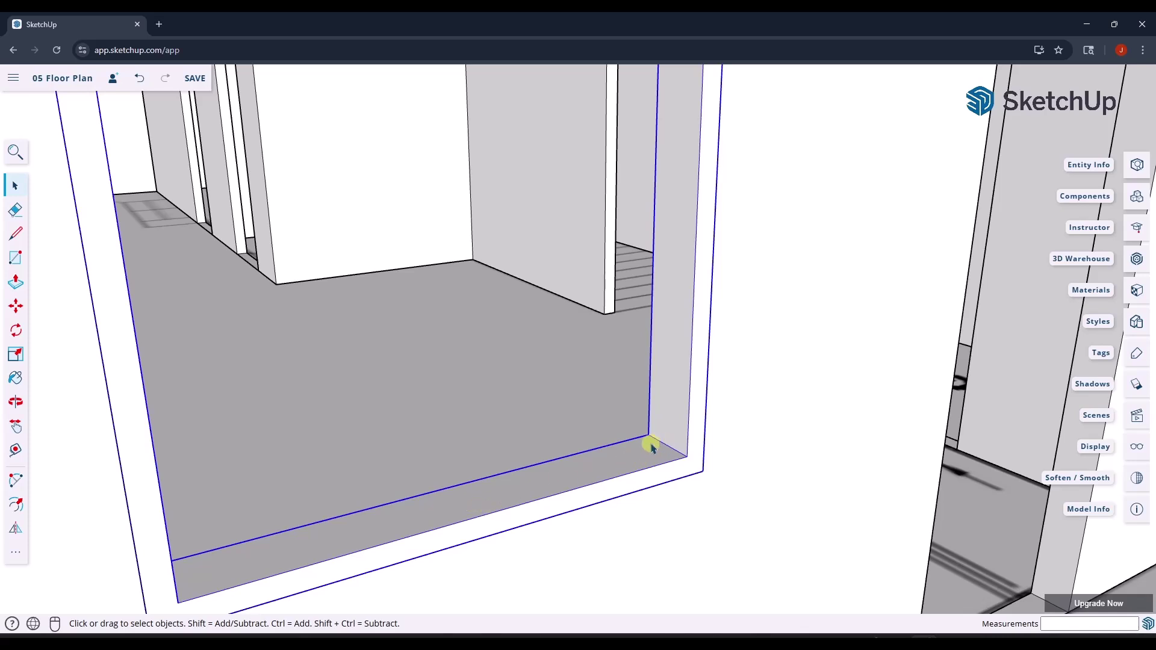
{"action": "scroll", "coordinate": [652, 443], "scroll_direction": "down", "scroll_amount": 5}
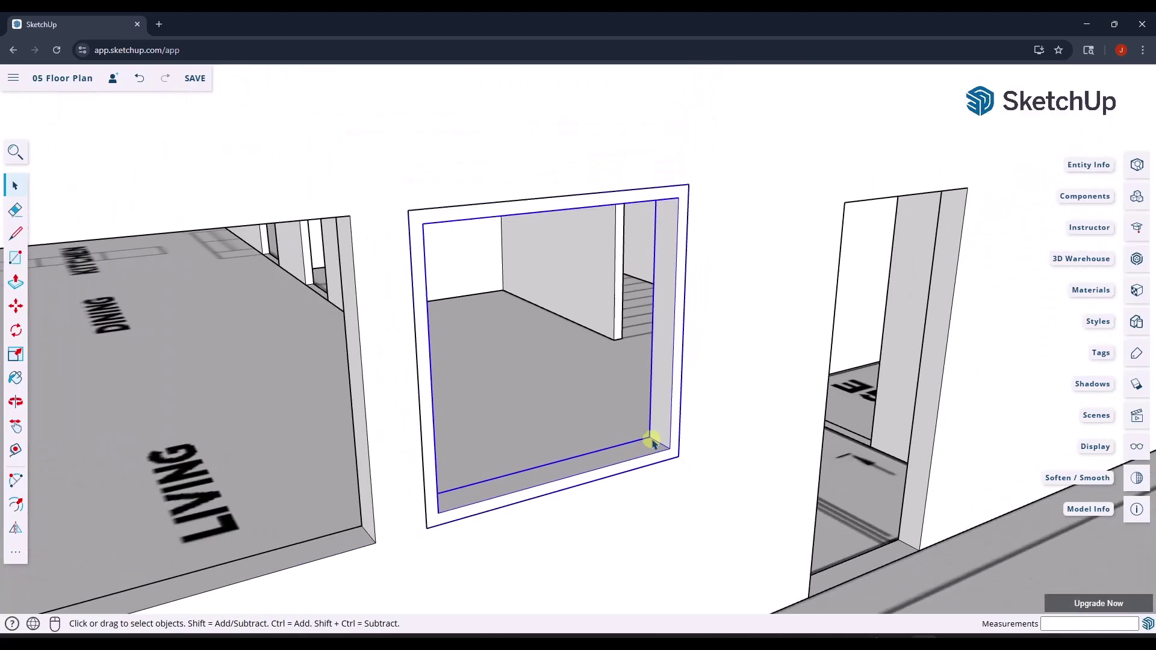
{"action": "key", "text": "r"}
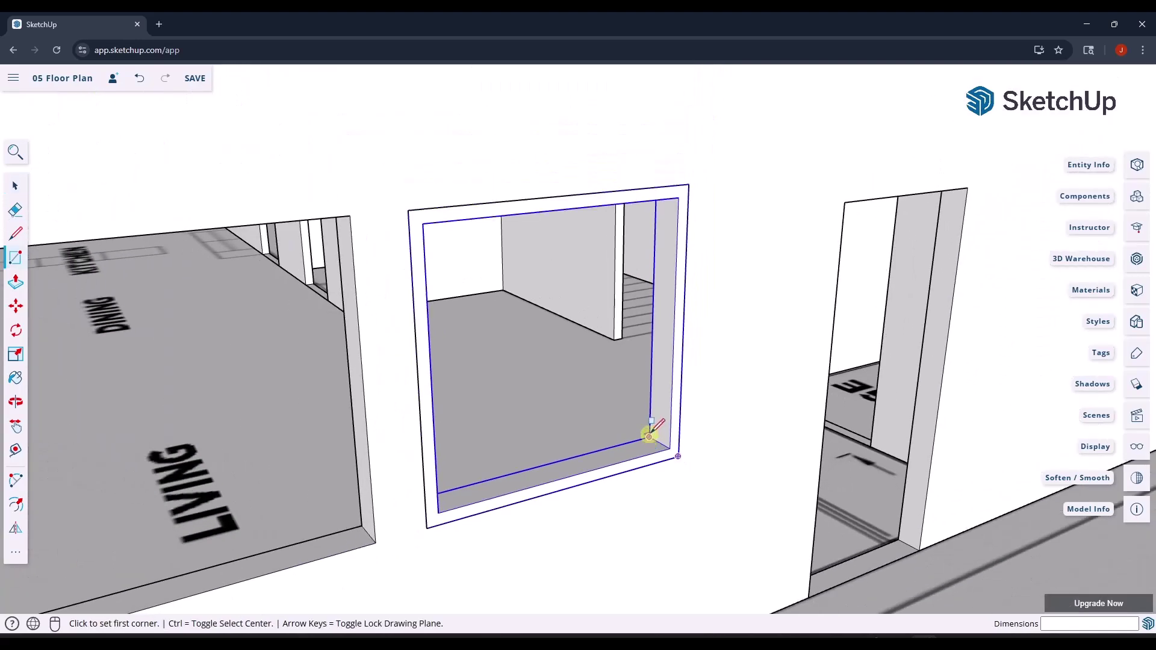
{"action": "left_click", "coordinate": [649, 435]}
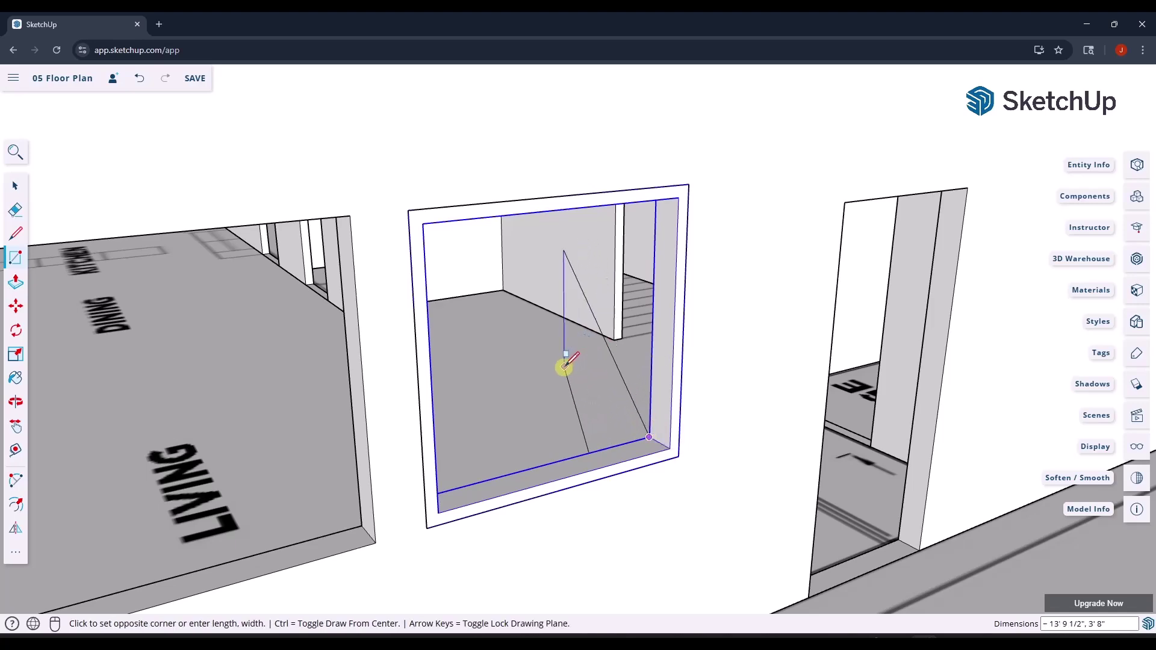
{"action": "middle_click_drag", "start_coordinate": [490, 369], "coordinate": [1061, 435]}
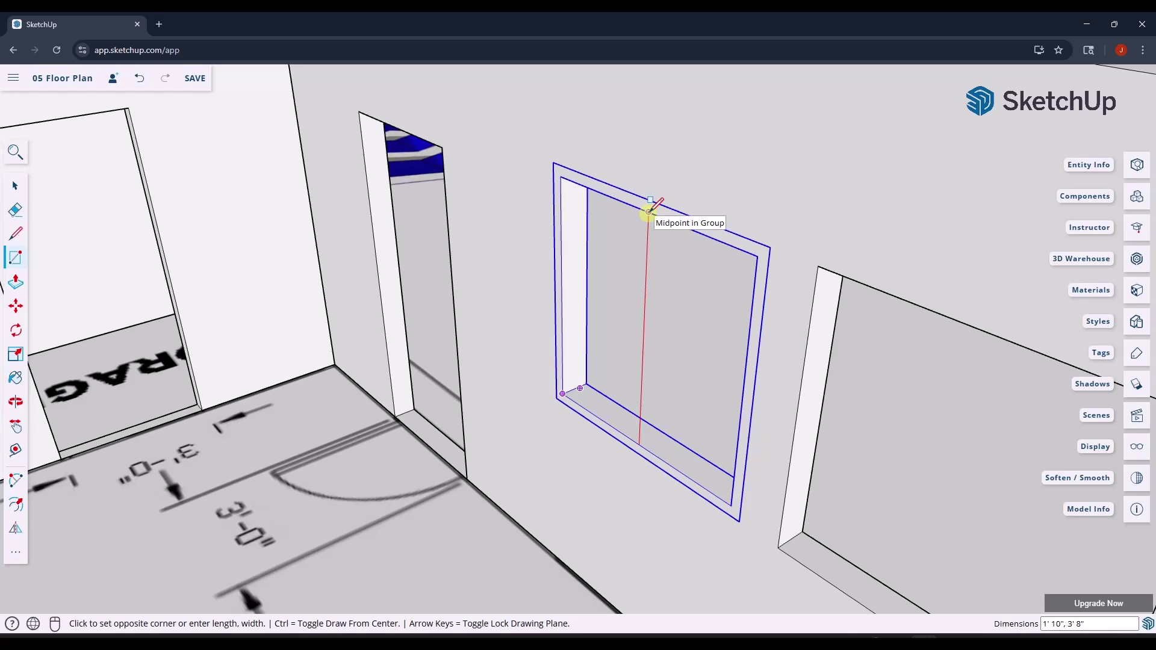
{"action": "left_click", "coordinate": [648, 211]}
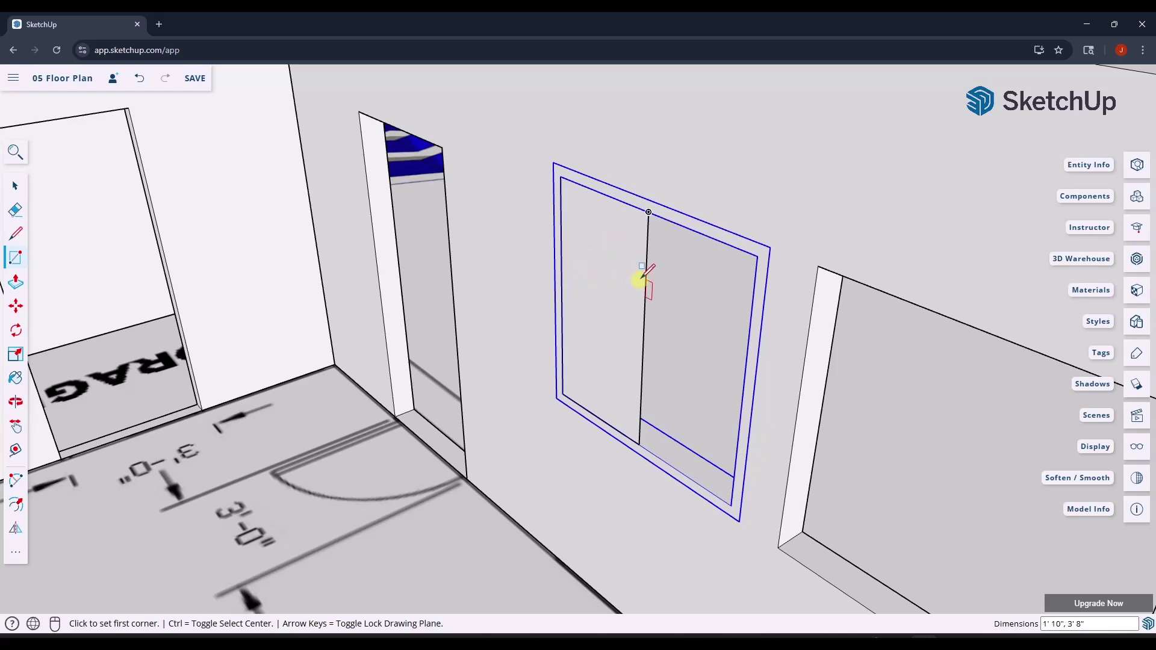
{"action": "key", "text": "space"}
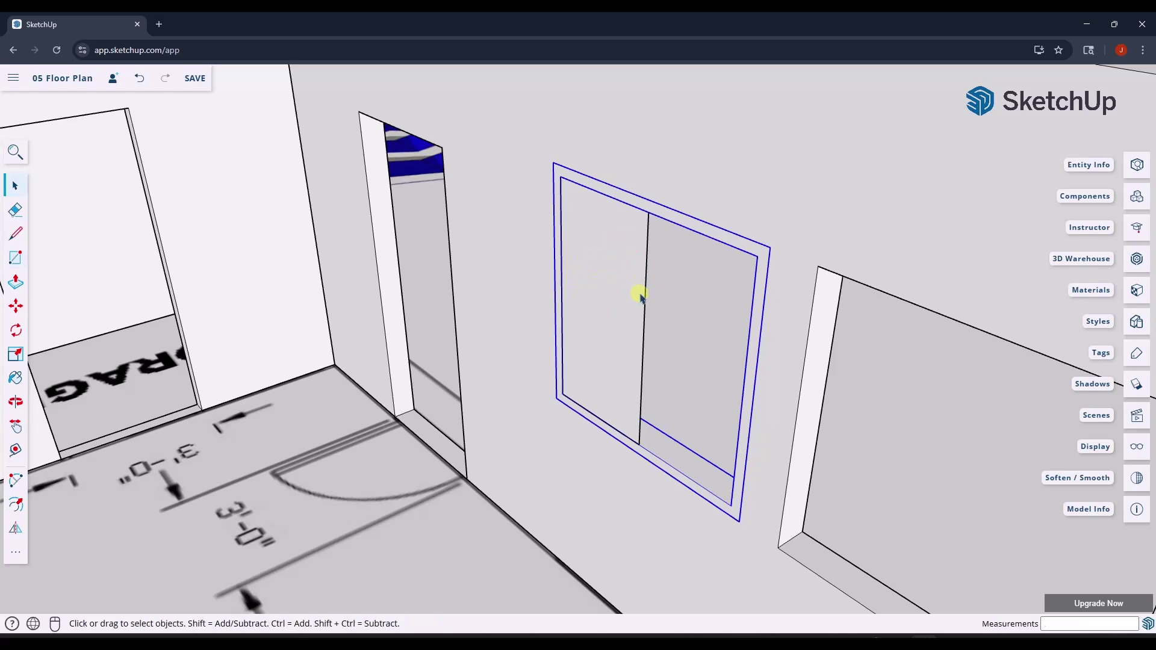
Offset the half-width panel rectangle's outline 1" inward and delete the inner face, leaving only a border frame
{"action": "key", "text": "f"}
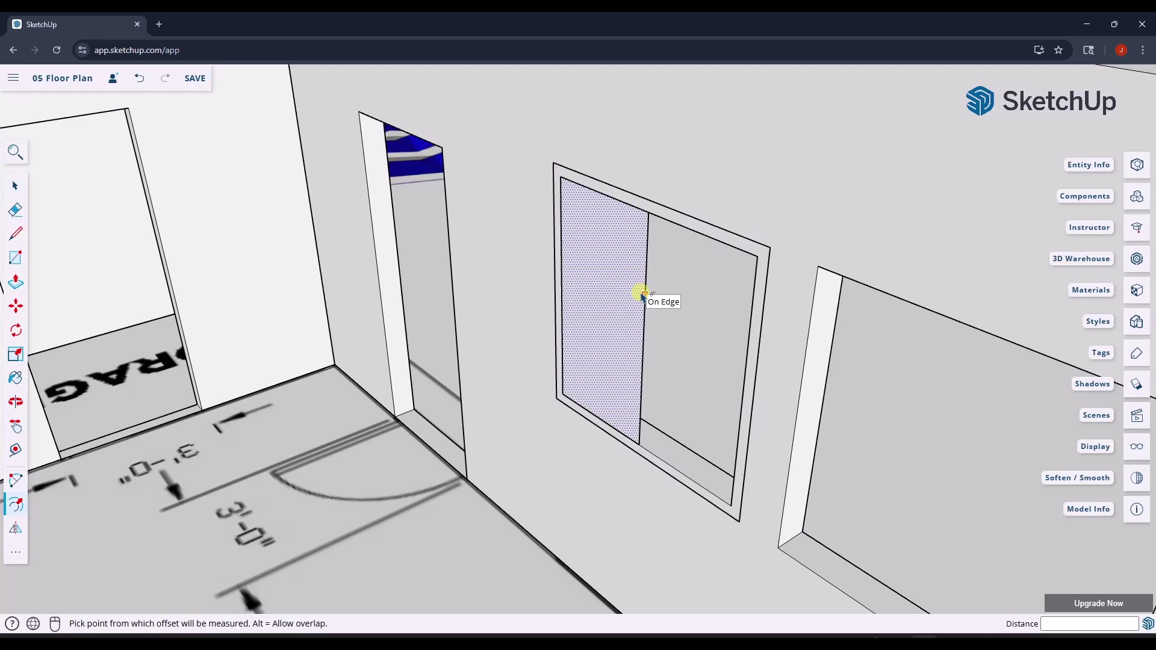
{"action": "key", "text": "space"}
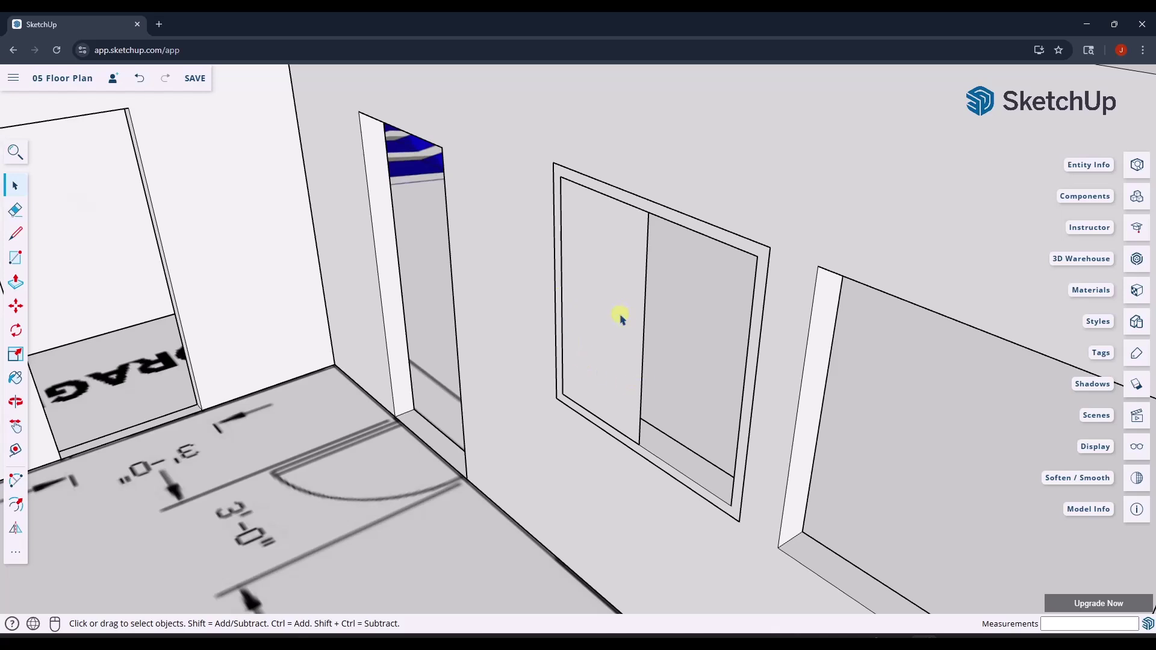
{"action": "key", "text": "f"}
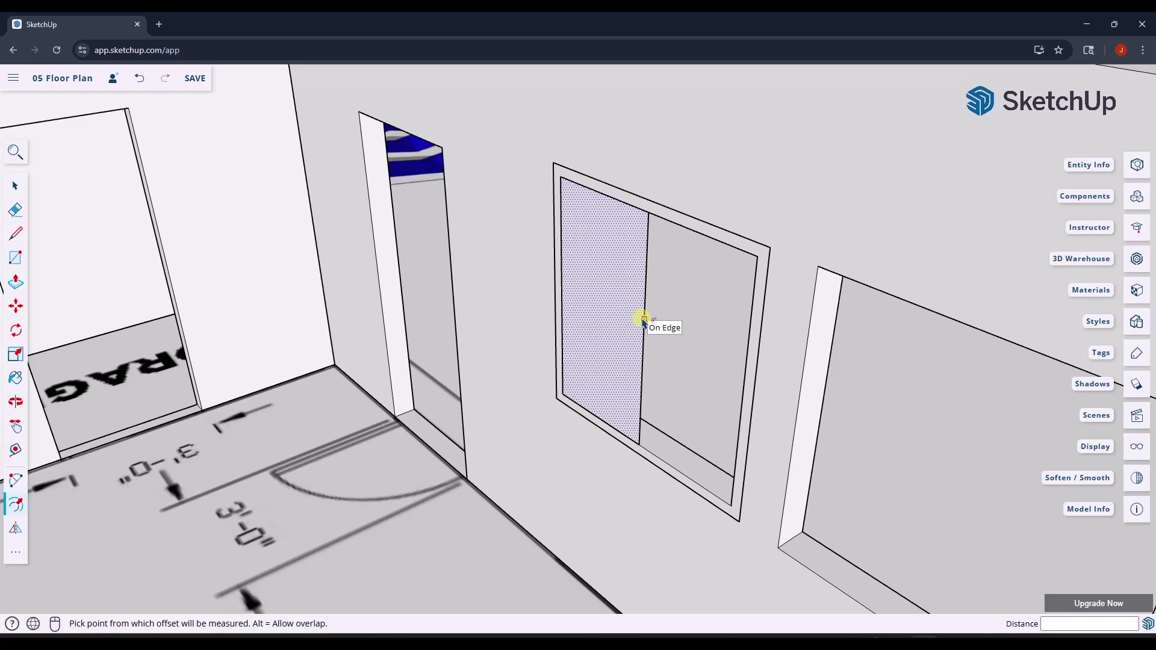
{"action": "left_click", "coordinate": [642, 322]}
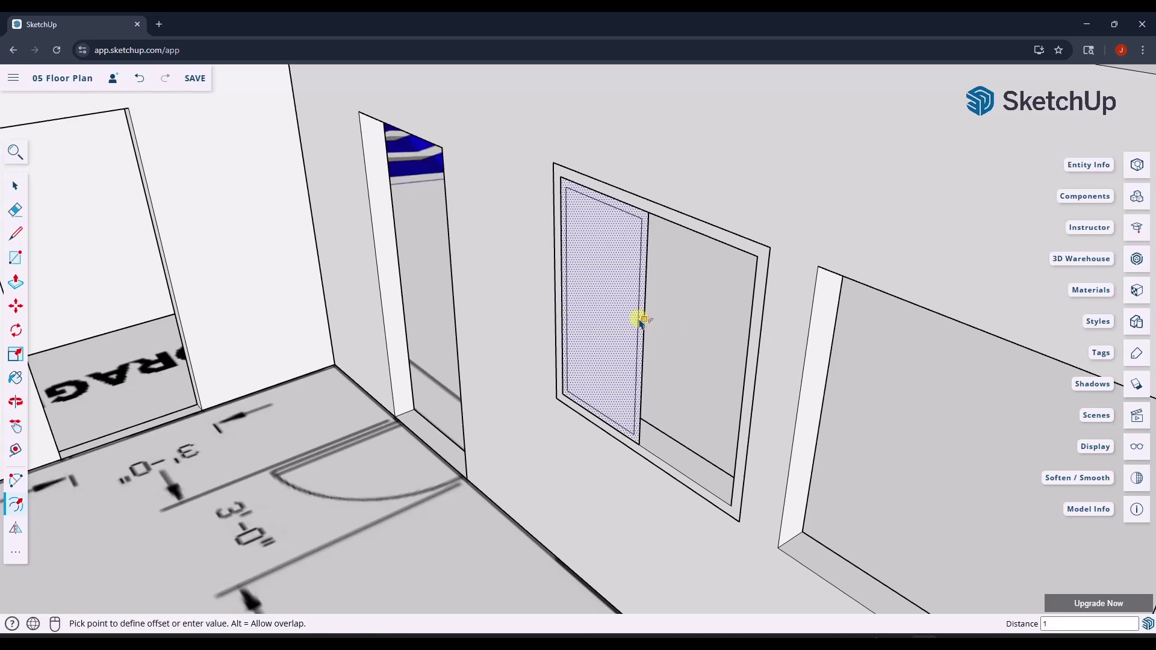
{"action": "key", "text": "Return"}
{"action": "key", "text": "space"}
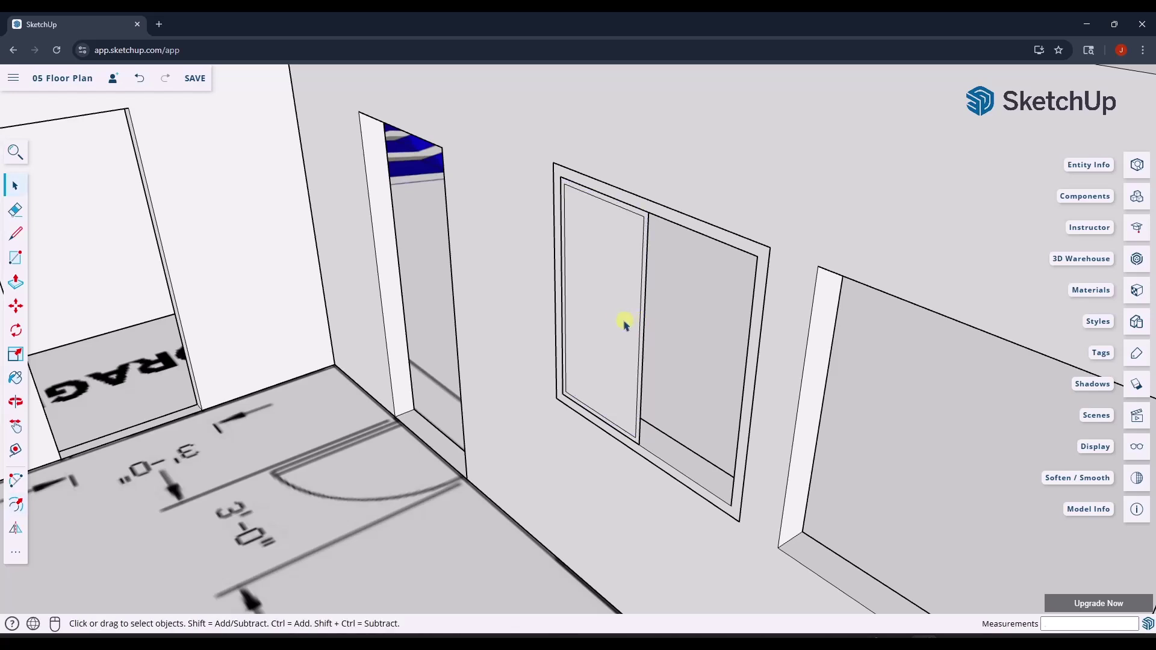
{"action": "left_click", "coordinate": [613, 321]}
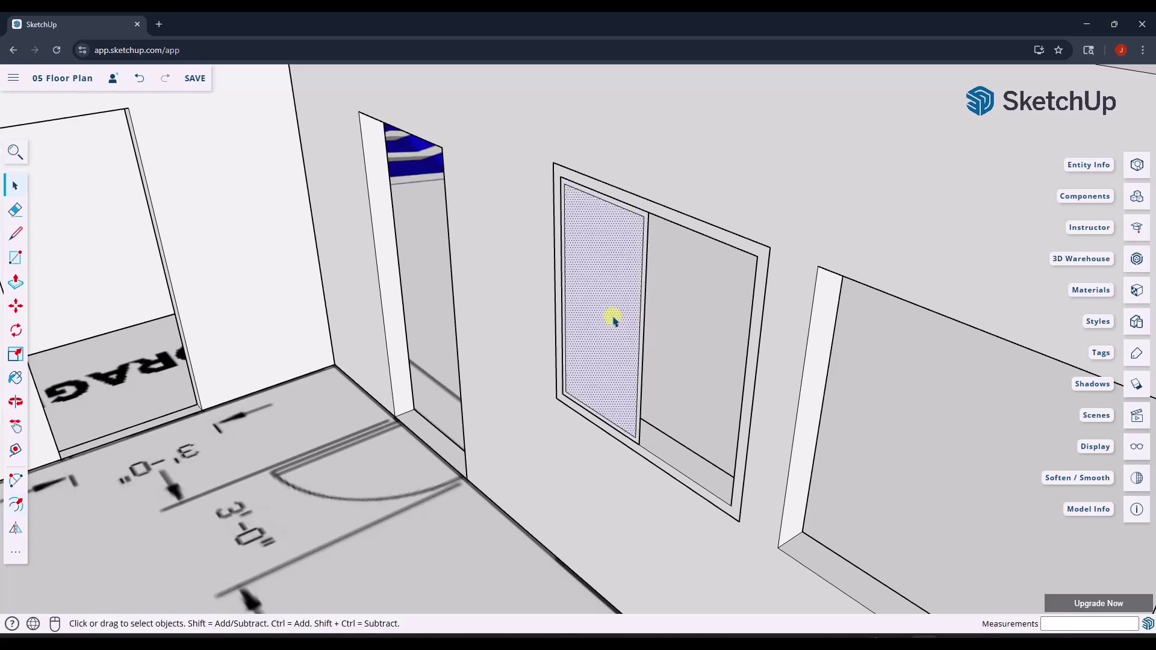
{"action": "key", "text": "Delete"}
{"action": "scroll", "coordinate": [585, 404], "scroll_direction": "up", "scroll_amount": 3}
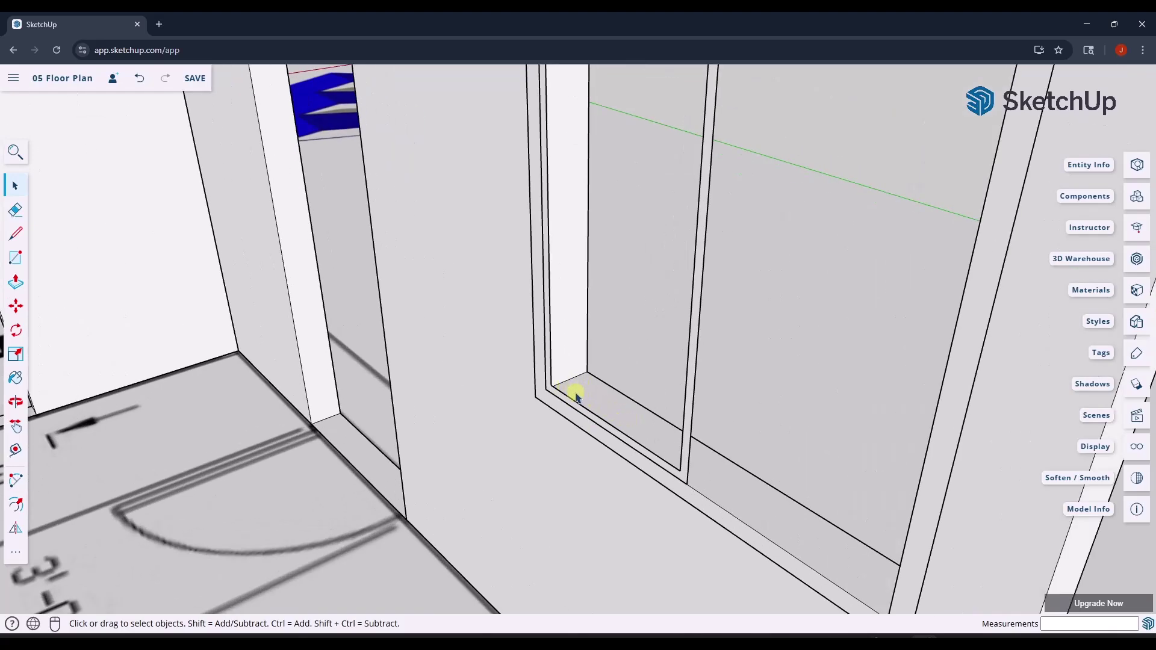
{"action": "key", "text": "p"}
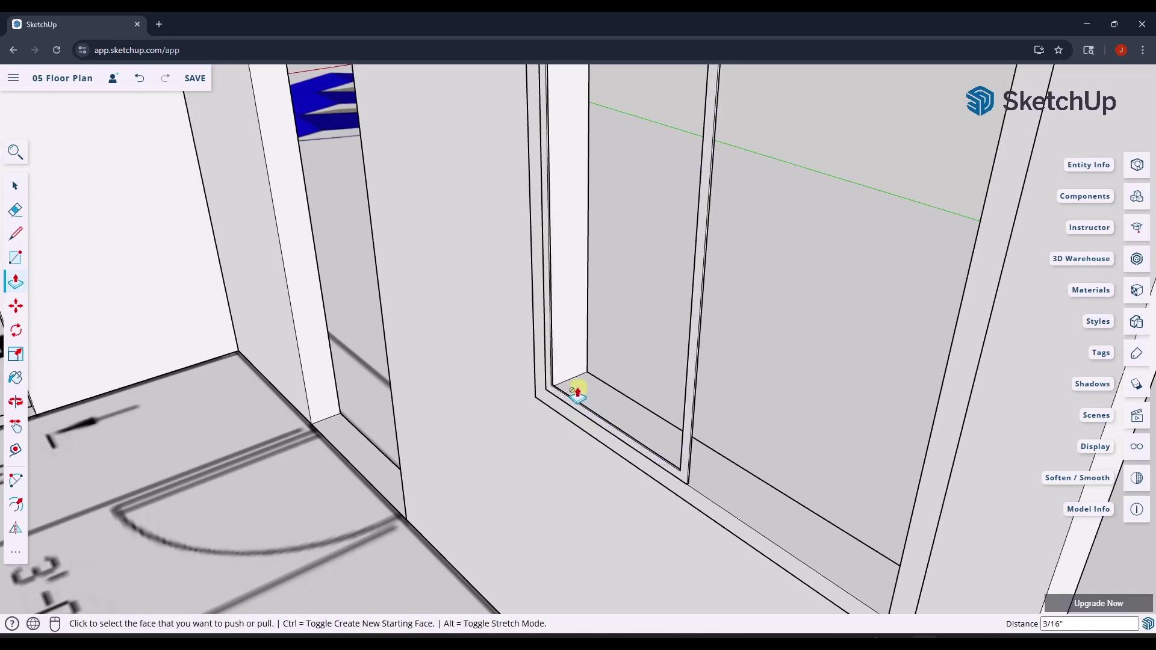
{"action": "left_click", "coordinate": [686, 471]}
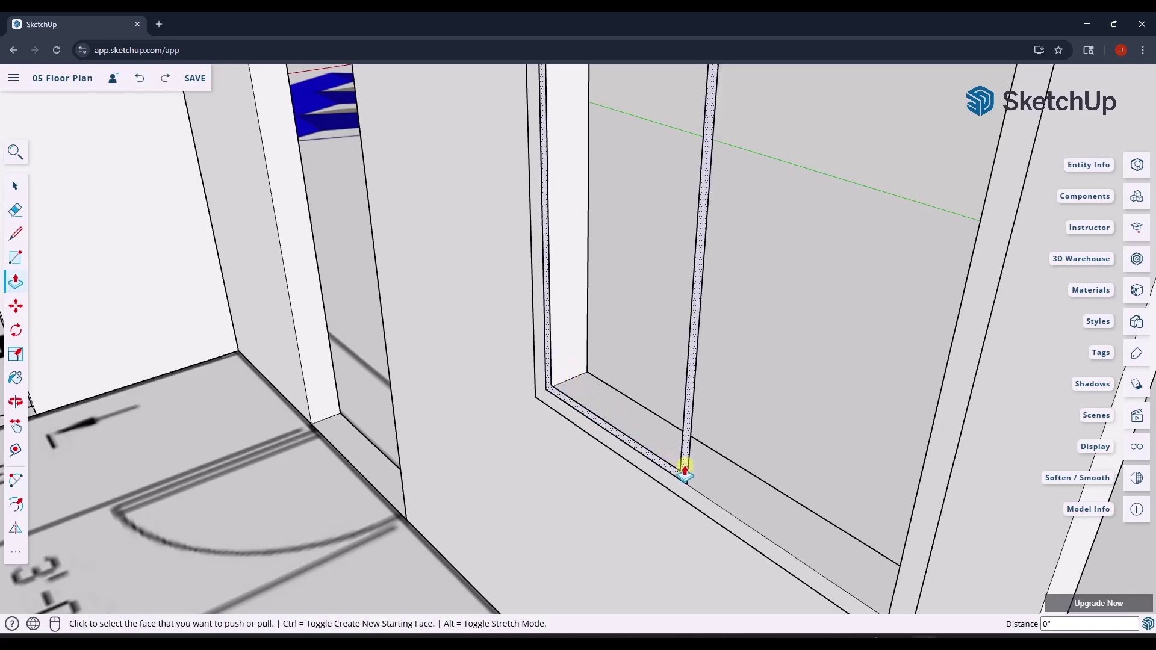
{"action": "left_click", "coordinate": [685, 470]}
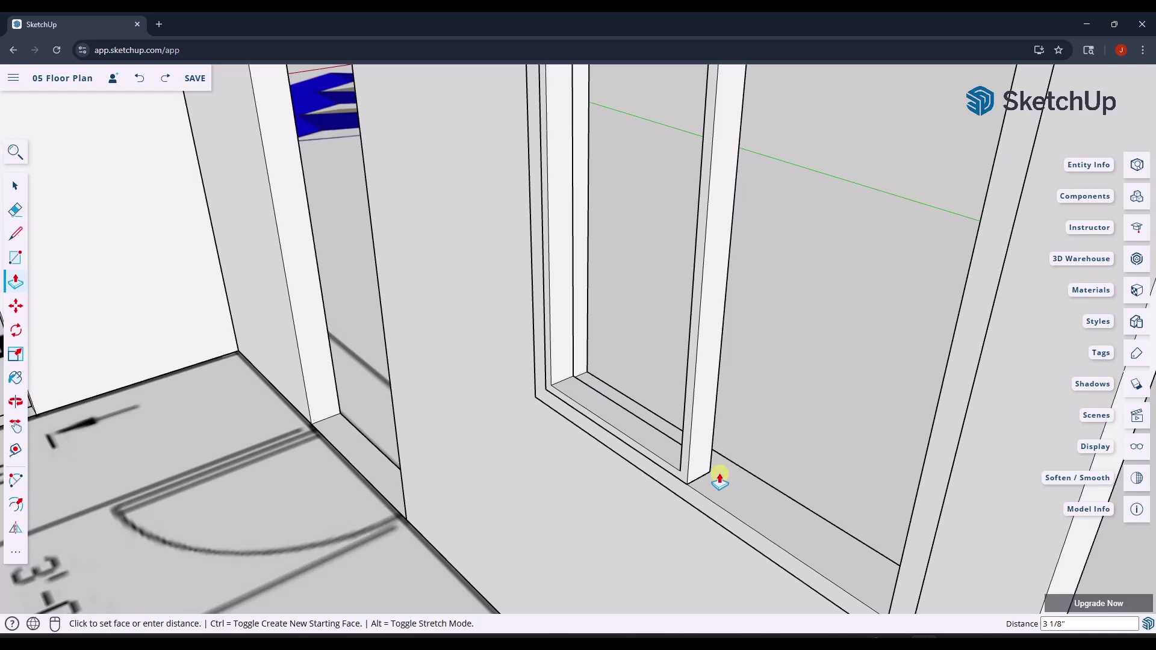
{"action": "key", "text": "space"}
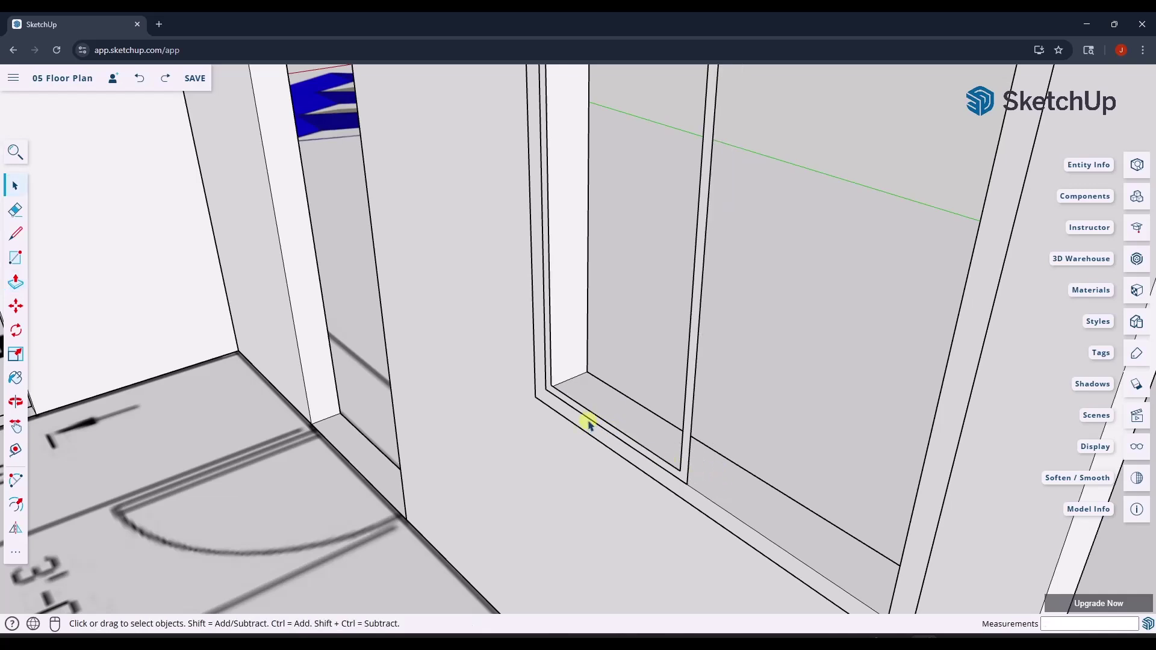
Move the panel's border face 3" along the frame's depth, from the interior side to the middle of the wall thickness
{"action": "scroll", "coordinate": [547, 337], "scroll_direction": "up", "scroll_amount": 2}
{"action": "left_click", "coordinate": [544, 326]}
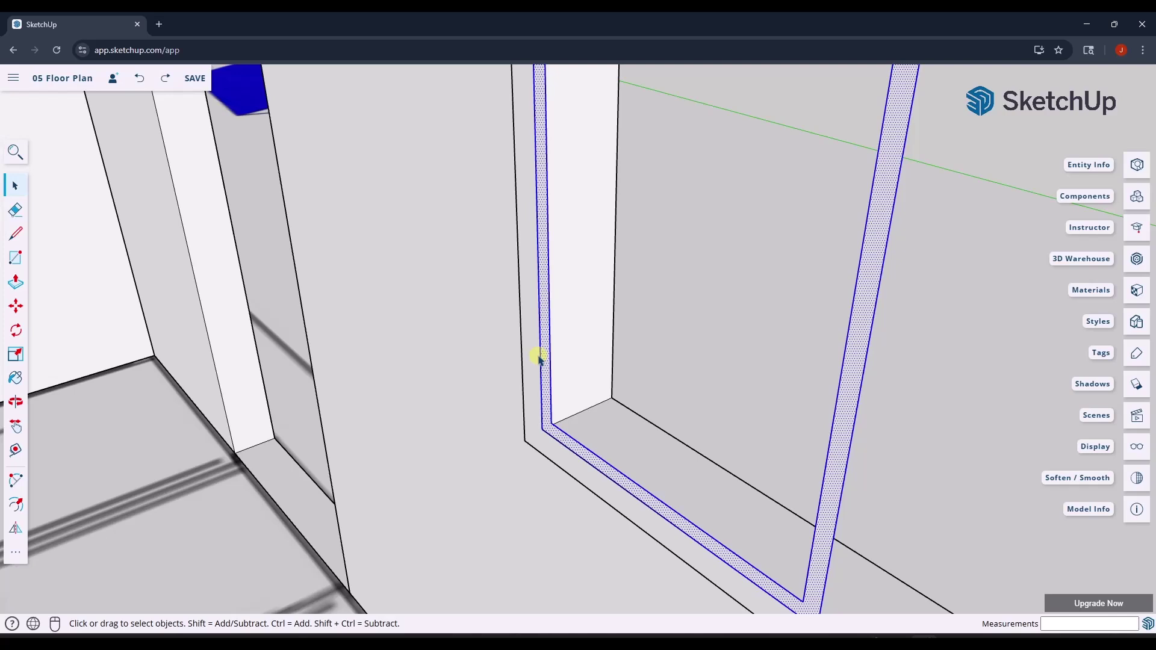
{"action": "key", "text": "m"}
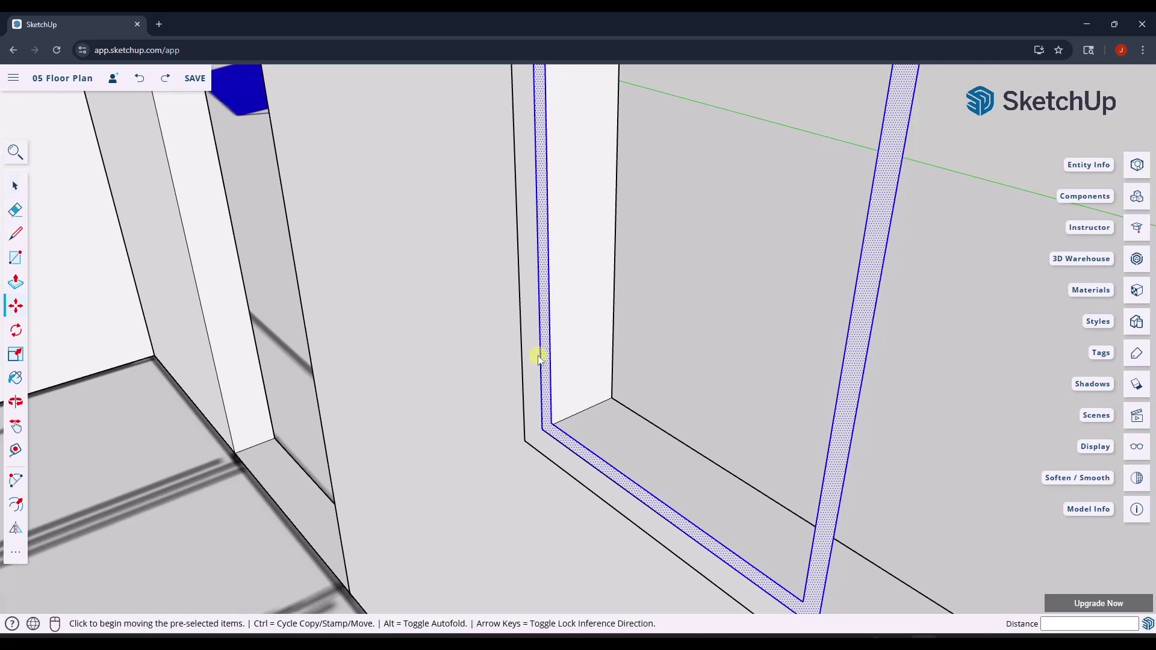
{"action": "left_click", "coordinate": [544, 431]}
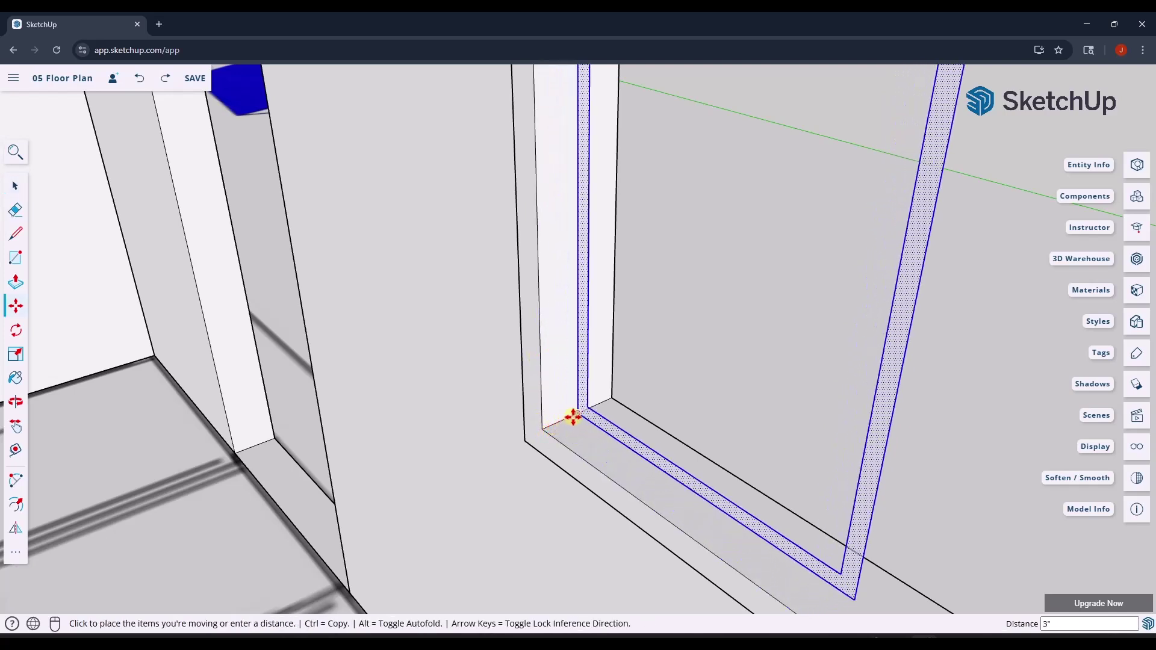
{"action": "left_click", "coordinate": [588, 415]}
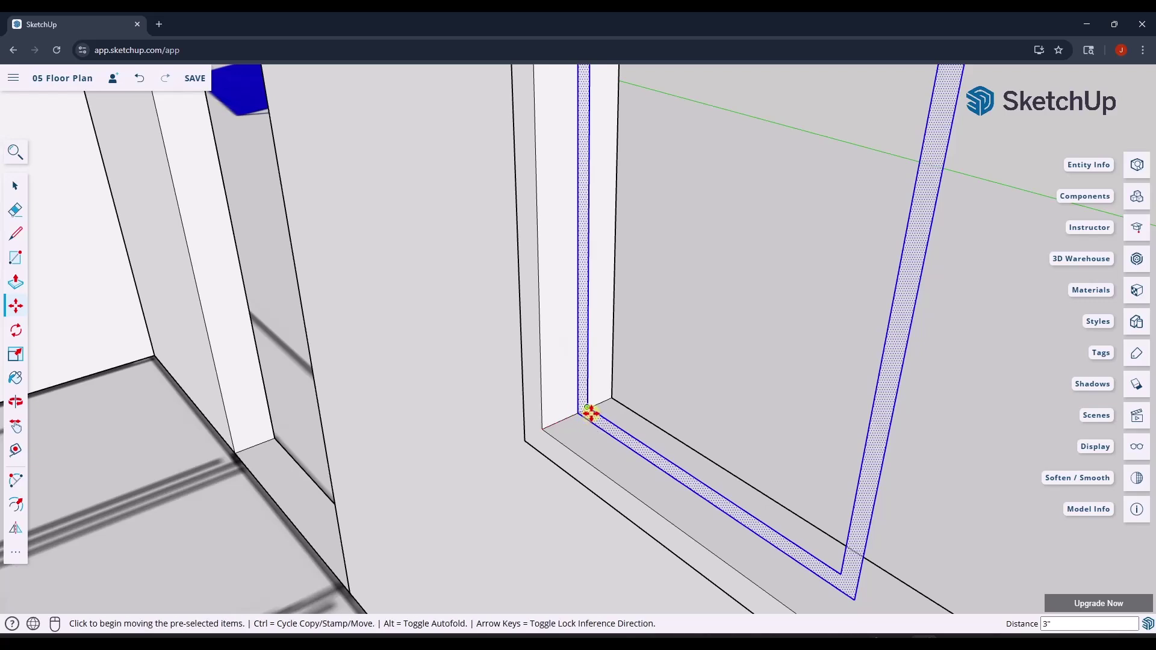
{"action": "key", "text": "space"}
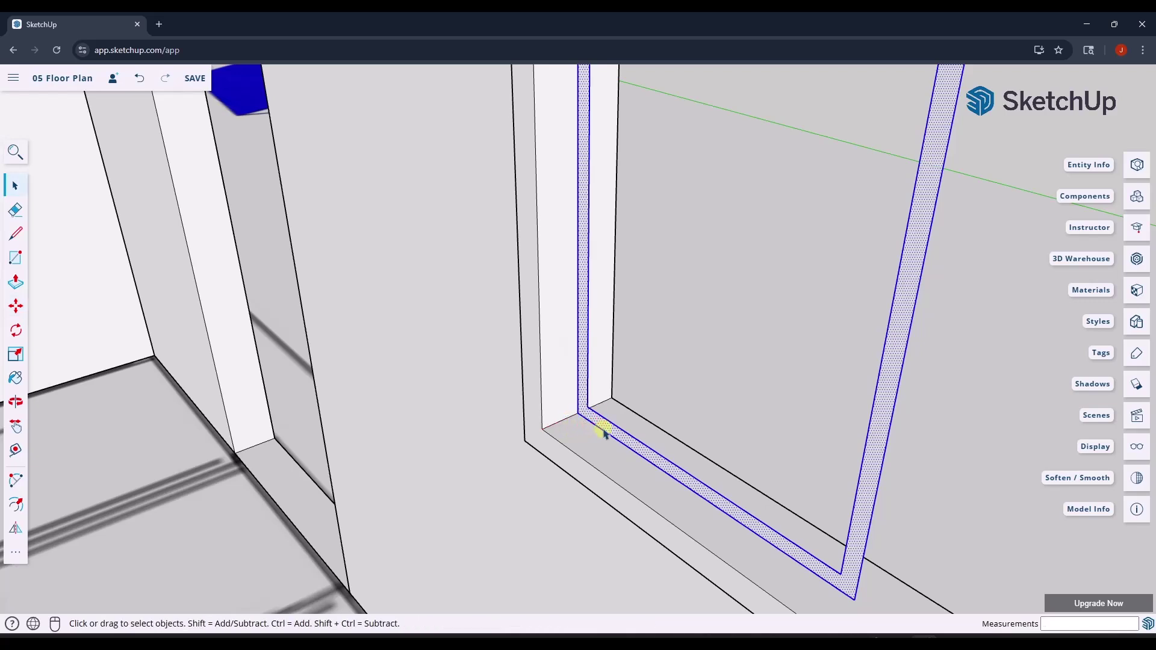
Push/Pull the panel's border face 1" toward the room interior
{"action": "key", "text": "p"}
{"action": "left_click", "coordinate": [601, 429]}
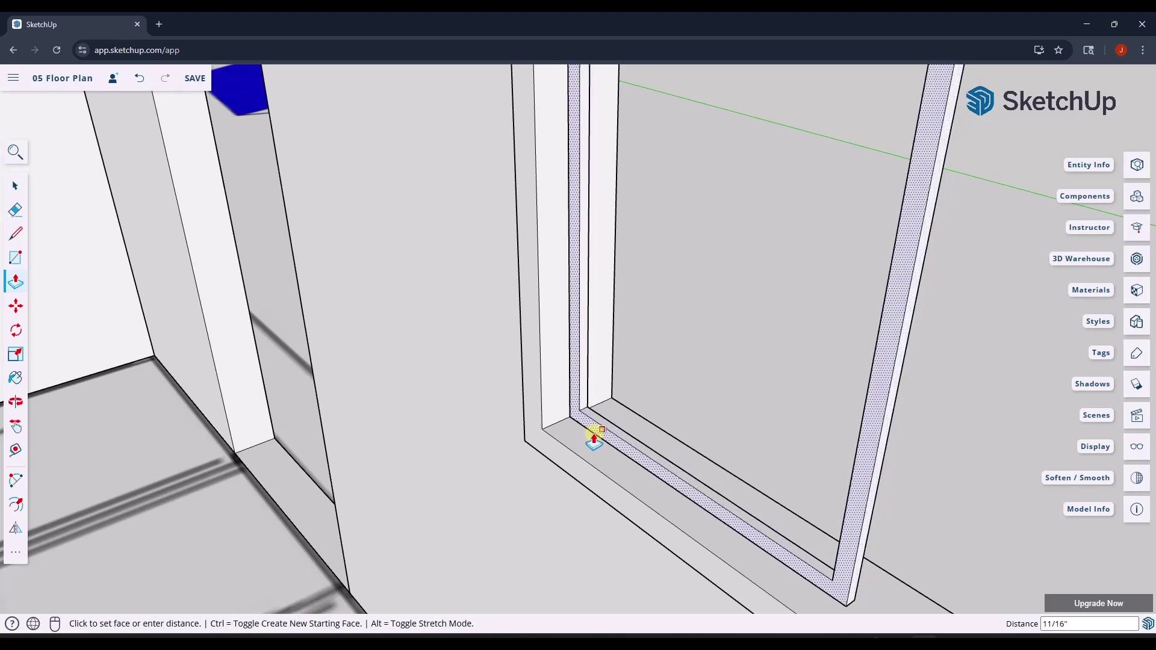
{"action": "left_click", "coordinate": [594, 438]}
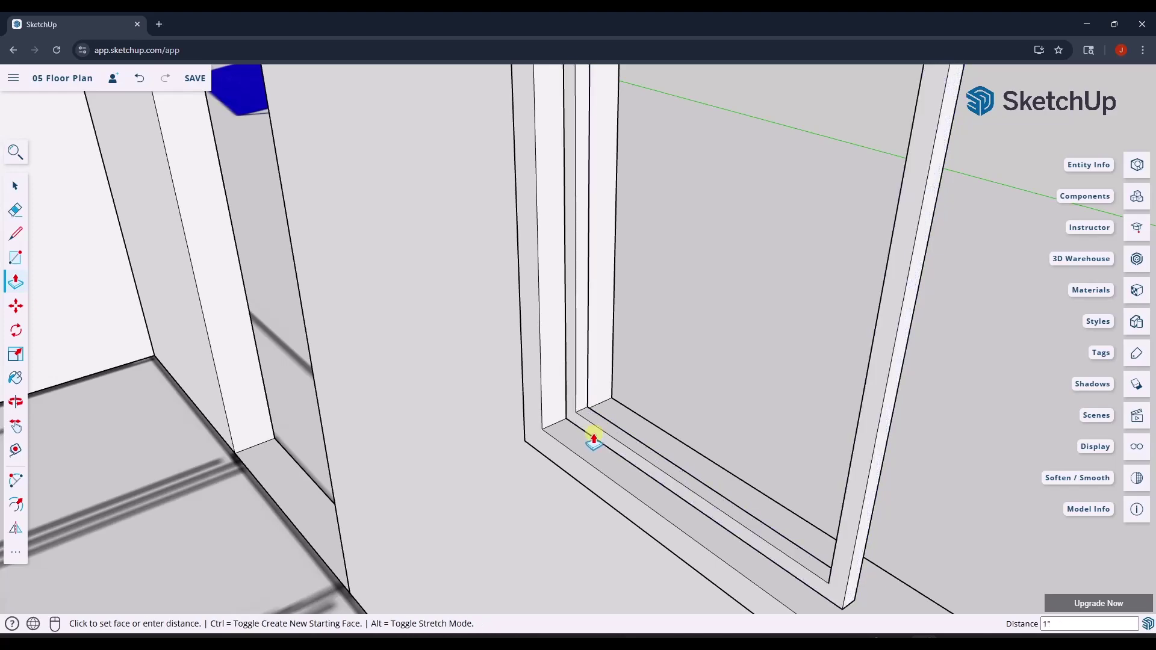
{"action": "key", "text": "space"}
Select the entire inner window panel and make it a component named "WindowSlider"
{"action": "middle_click_drag", "start_coordinate": [681, 480], "coordinate": [723, 320]}
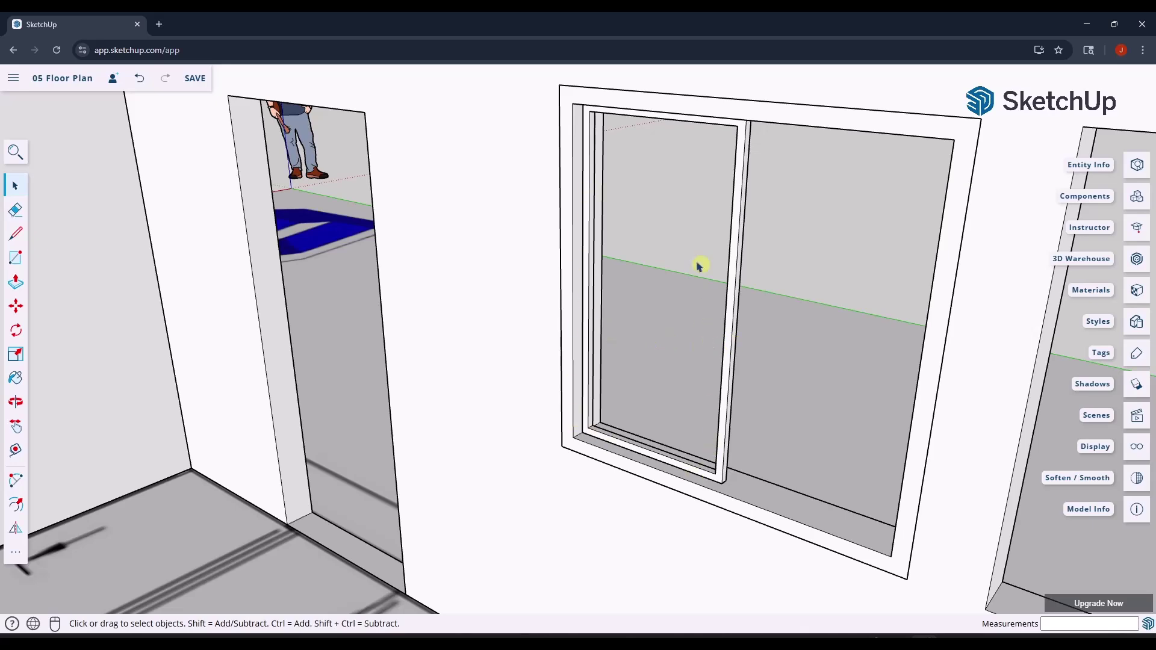
{"action": "scroll", "coordinate": [813, 227], "scroll_direction": "down", "scroll_amount": 3}
{"action": "scroll", "coordinate": [821, 227], "scroll_direction": "up", "scroll_amount": 5}
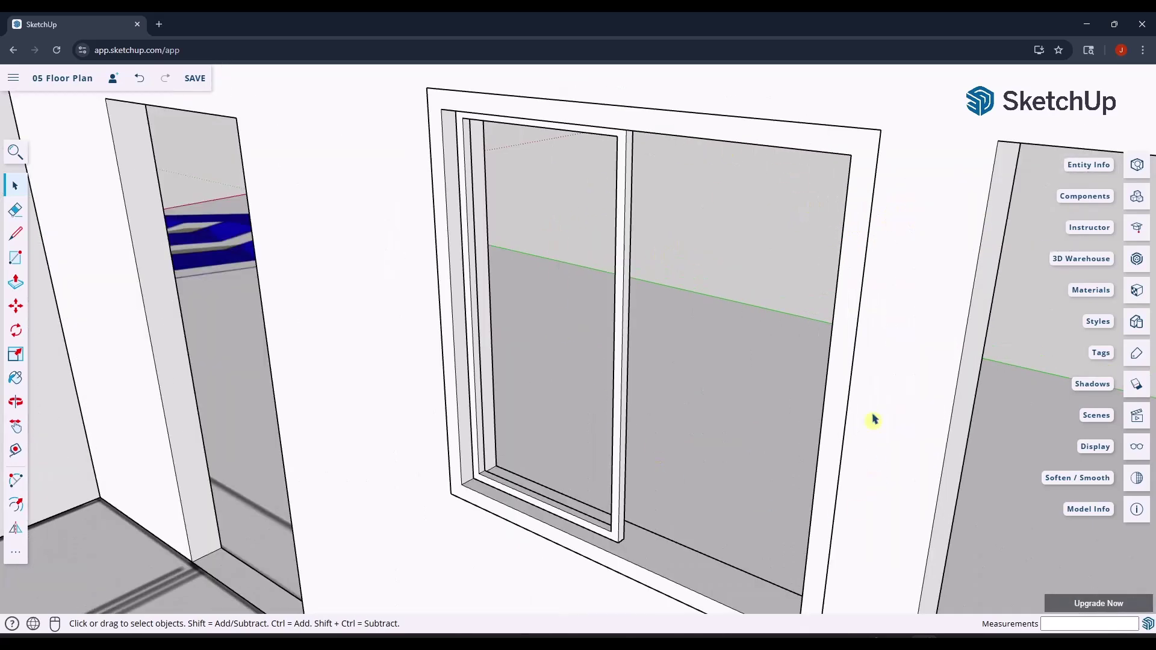
{"action": "scroll", "coordinate": [614, 446], "scroll_direction": "down", "scroll_amount": 3}
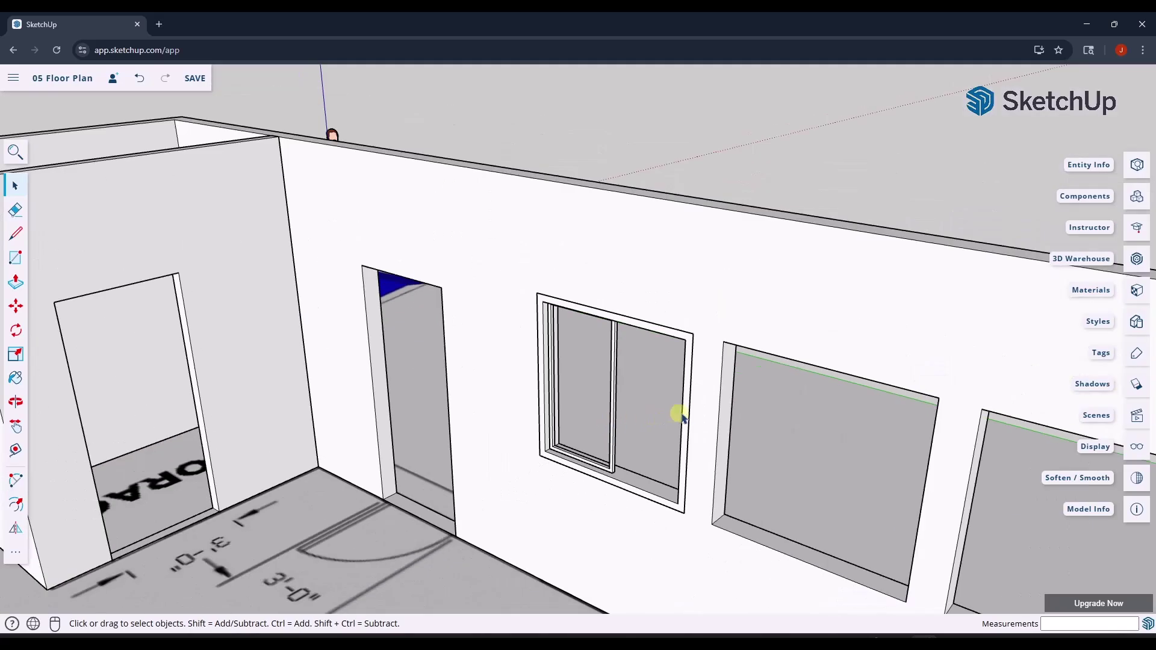
{"action": "scroll", "coordinate": [676, 413], "scroll_direction": "up", "scroll_amount": 1}
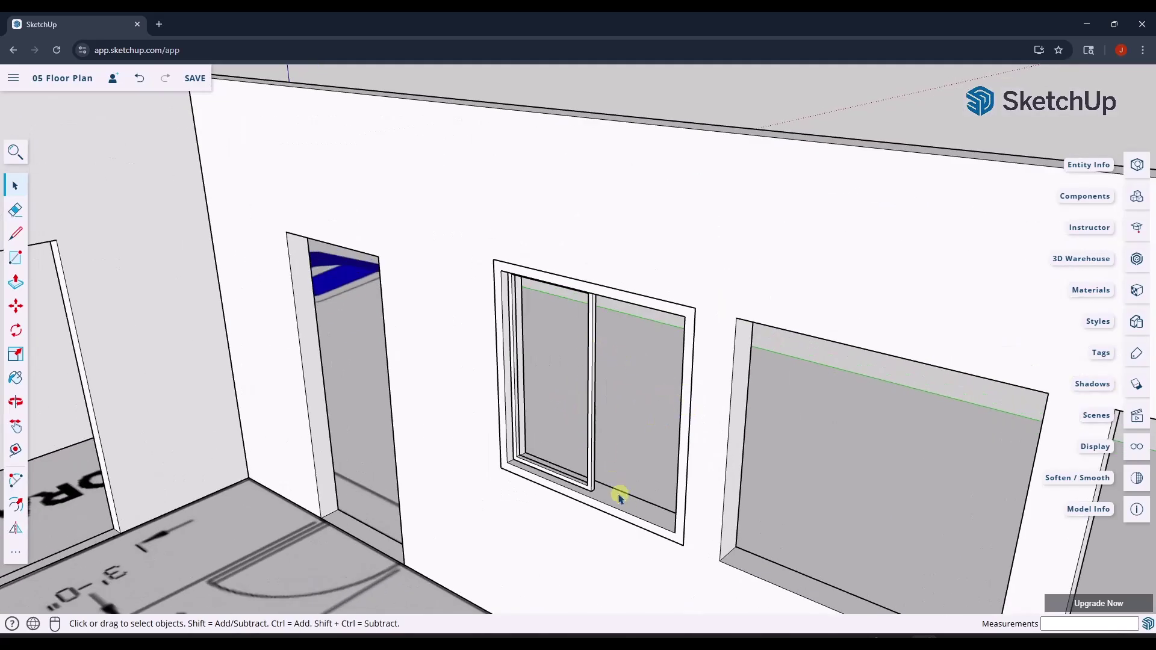
{"action": "left_click_drag", "start_coordinate": [480, 228], "coordinate": [633, 539]}
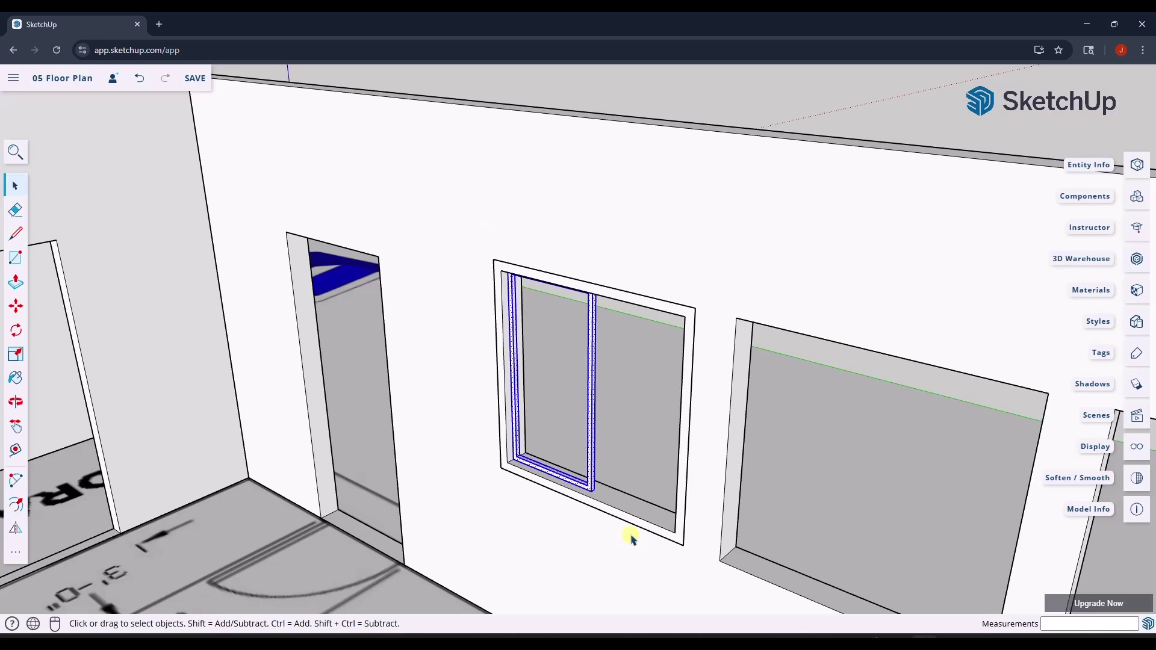
{"action": "right_click", "coordinate": [590, 393]}
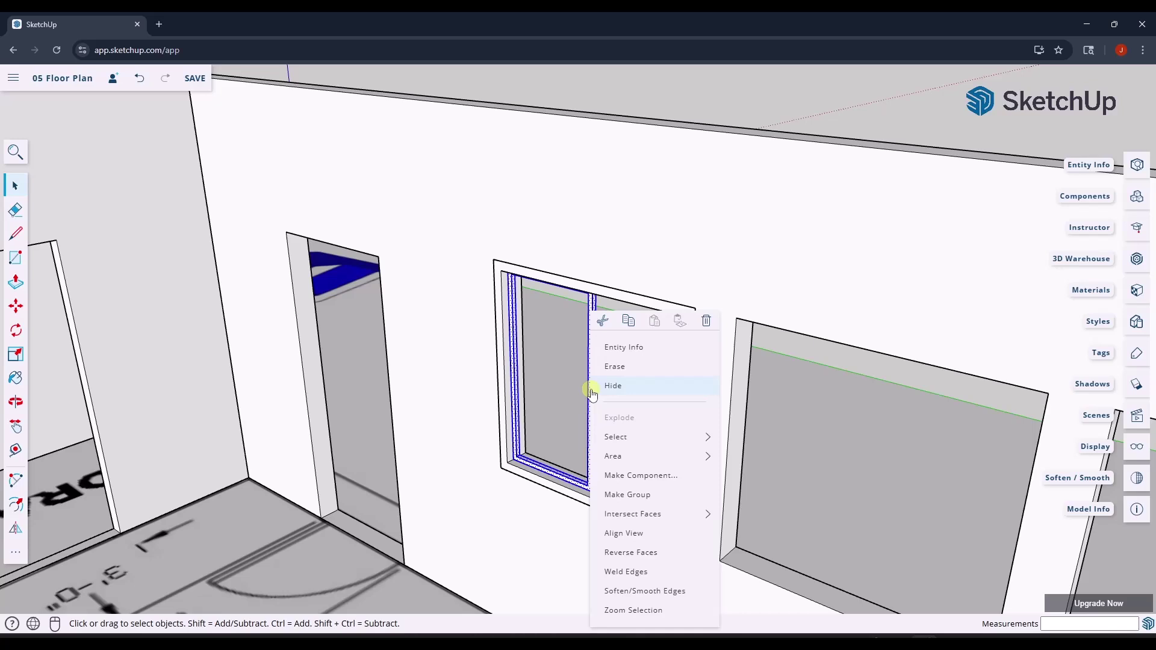
{"action": "left_click", "coordinate": [632, 476]}
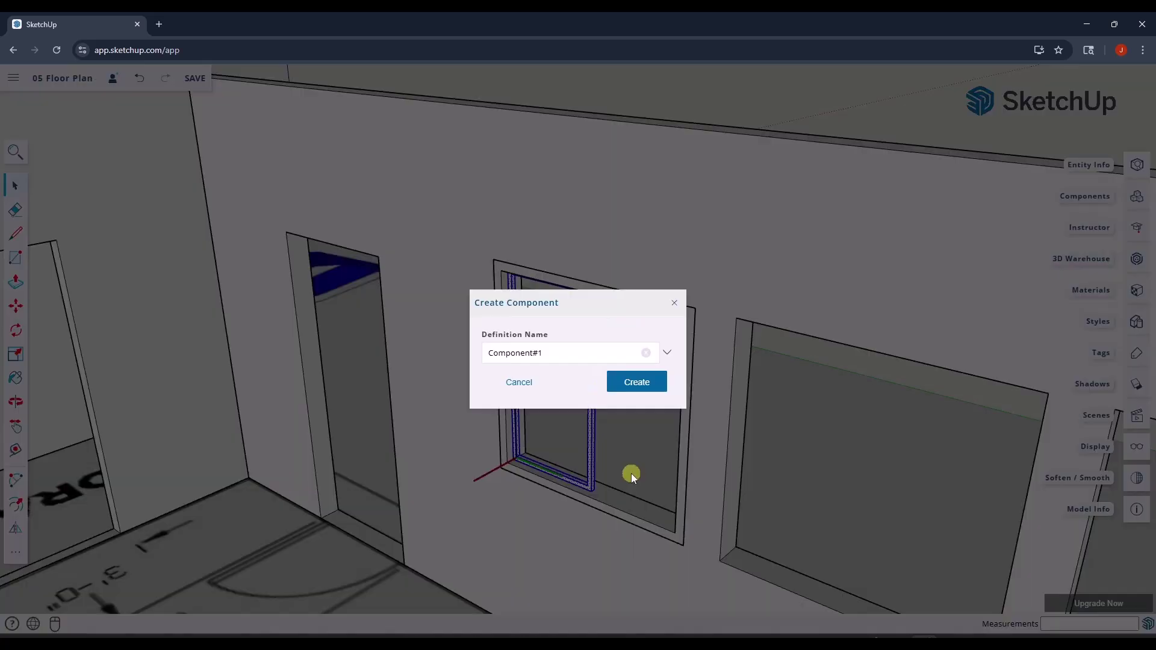
{"action": "left_click", "coordinate": [590, 355]}
{"action": "key", "text": "ctrl+a"}
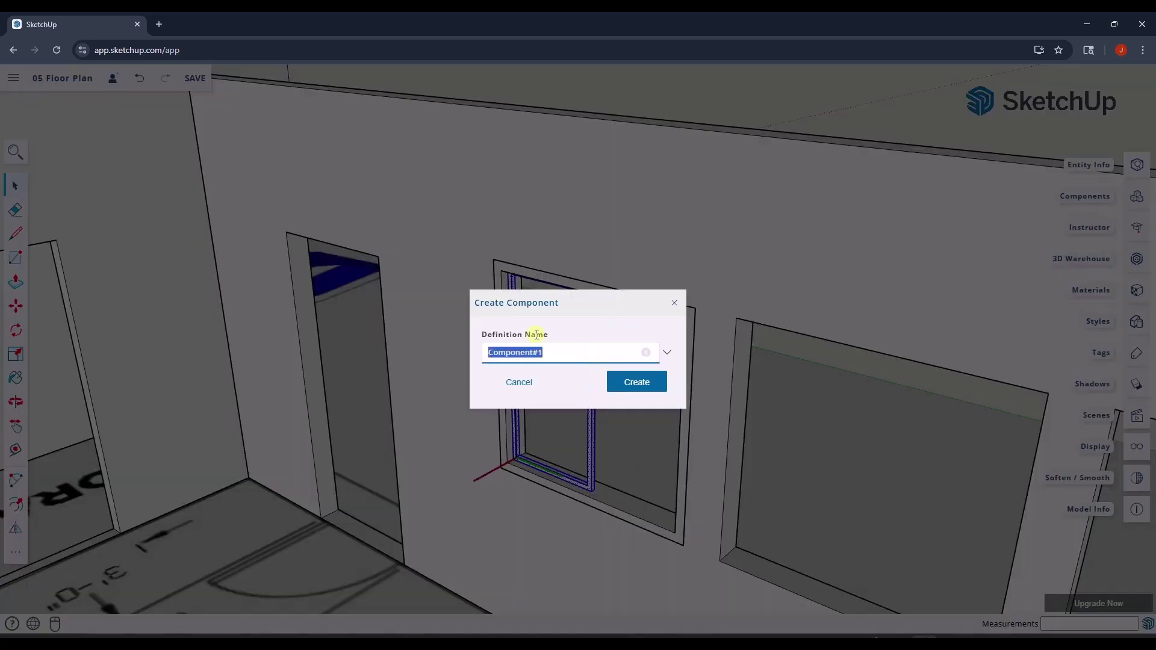
{"action": "type", "text": "WindowSlider"}
{"action": "left_click", "coordinate": [644, 391]}
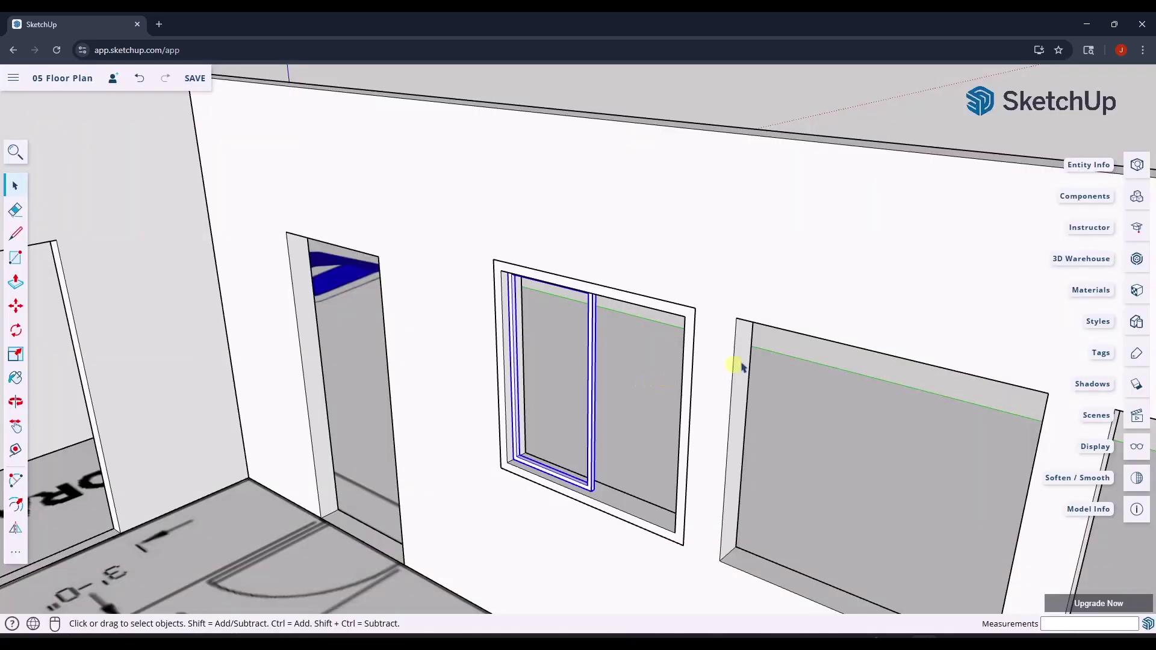
Copy the WindowSlider panel about 1' 10" into the frame's empty half, offset to the exterior side of the first panel by its thickness
{"action": "key", "text": "o"}
{"action": "left_click_drag", "start_coordinate": [860, 350], "coordinate": [253, 380]}
{"action": "key", "text": "space"}
{"action": "scroll", "coordinate": [560, 432], "scroll_direction": "up", "scroll_amount": 5}
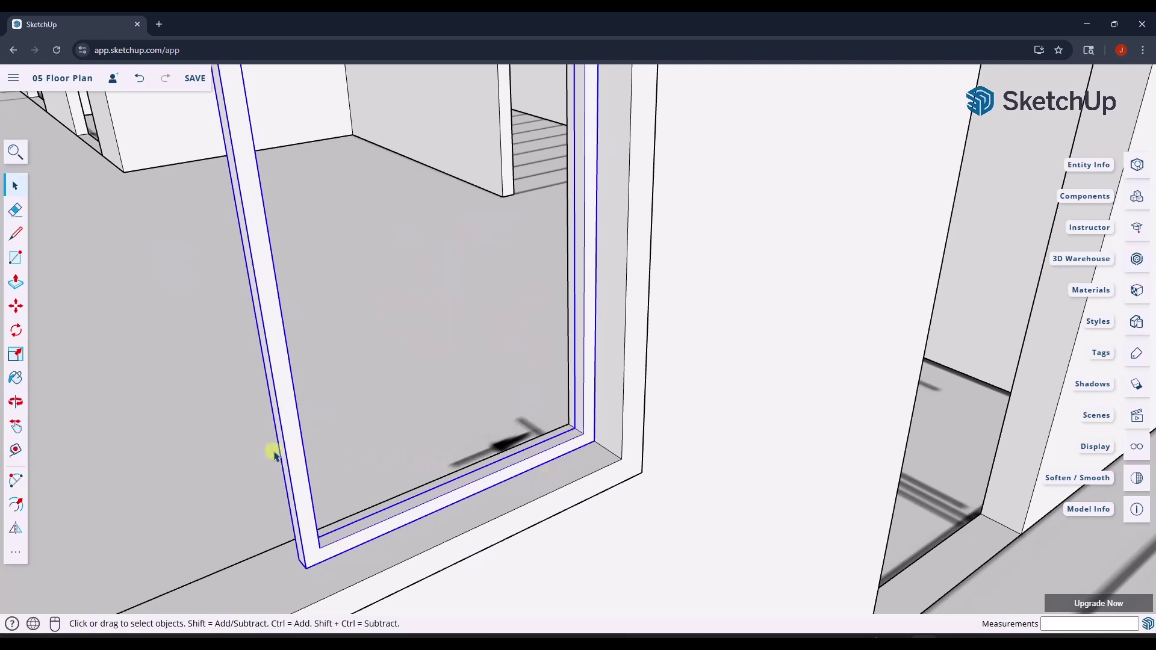
{"action": "key", "text": "m"}
{"action": "key", "text": "space"}
{"action": "key", "text": "m"}
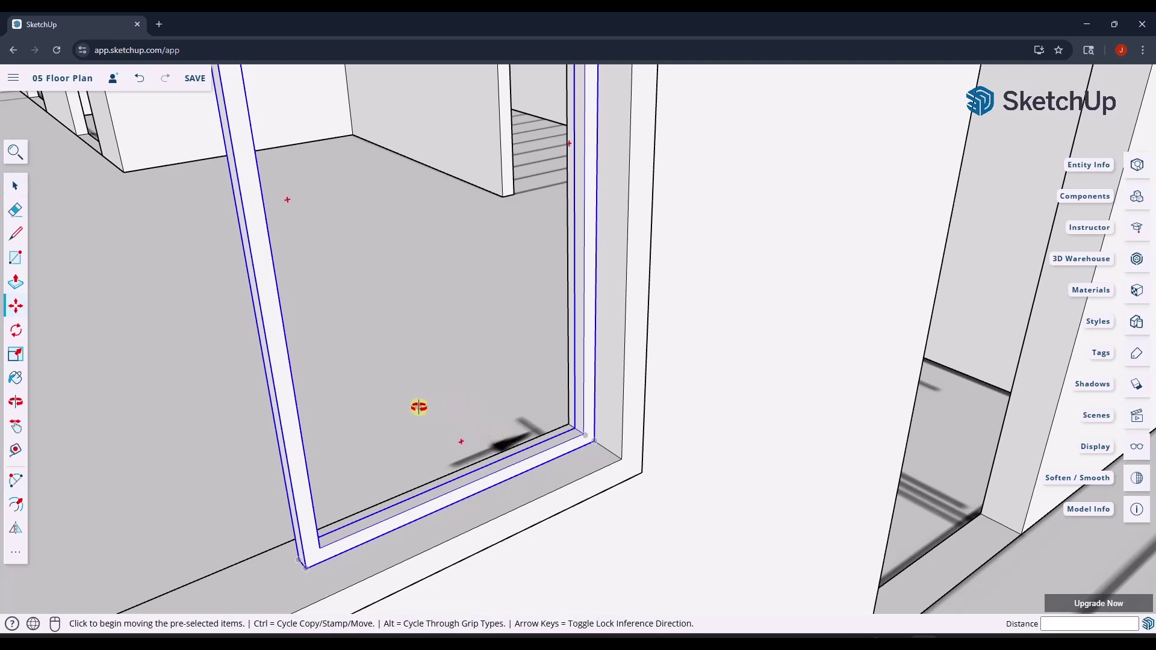
{"action": "middle_click_drag", "start_coordinate": [418, 405], "coordinate": [547, 426]}
{"action": "scroll", "coordinate": [588, 433], "scroll_direction": "up", "scroll_amount": 5}
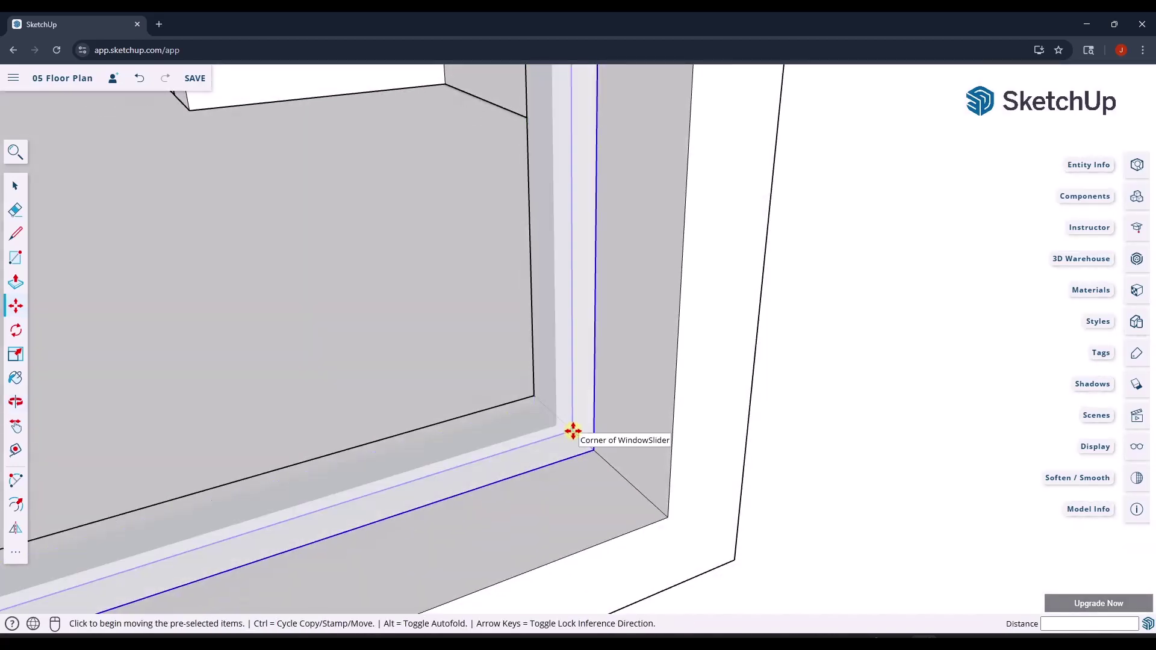
{"action": "left_click", "coordinate": [572, 431]}
{"action": "scroll", "coordinate": [572, 431], "scroll_direction": "down", "scroll_amount": 5}
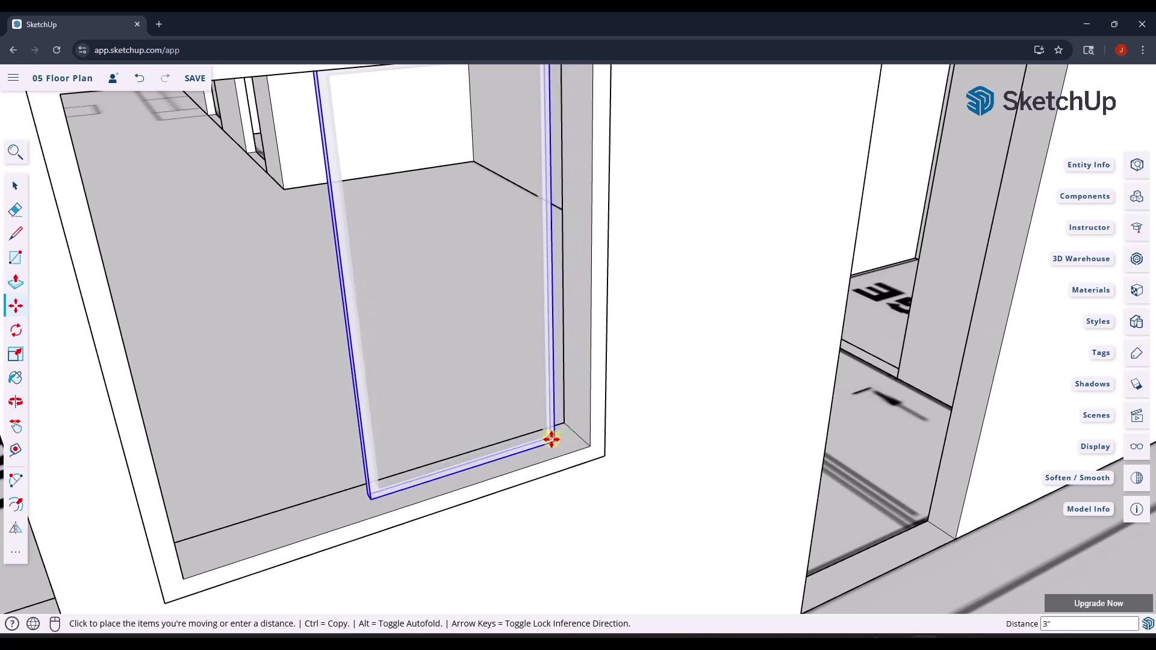
{"action": "key", "text": "ctrl"}
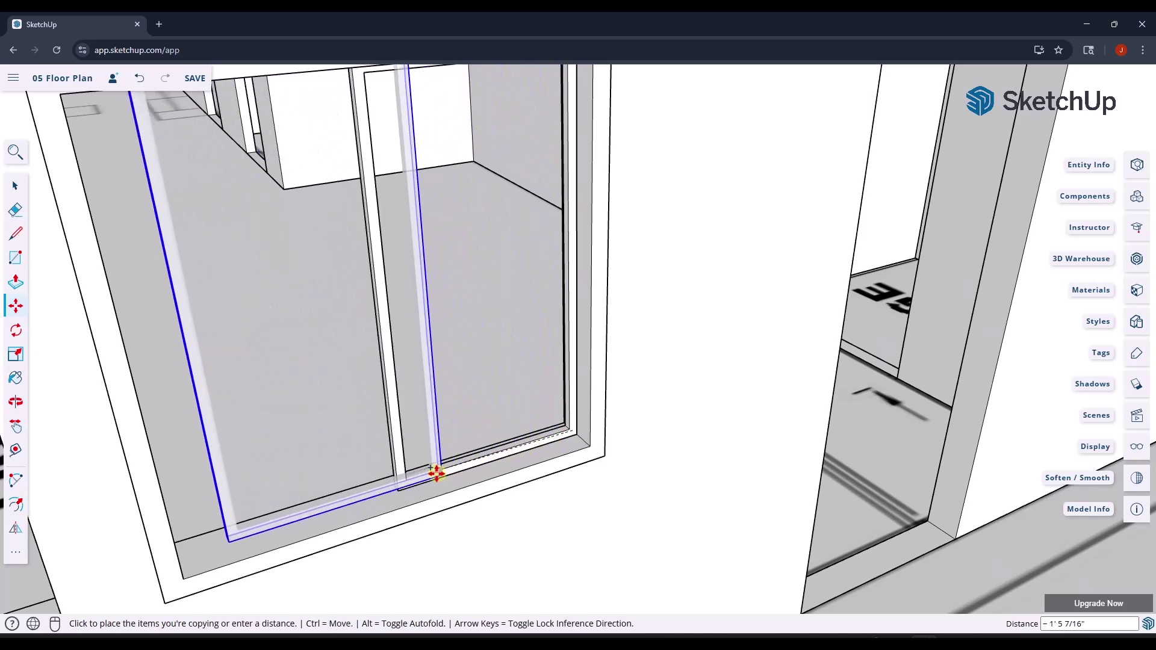
{"action": "left_click", "coordinate": [404, 492]}
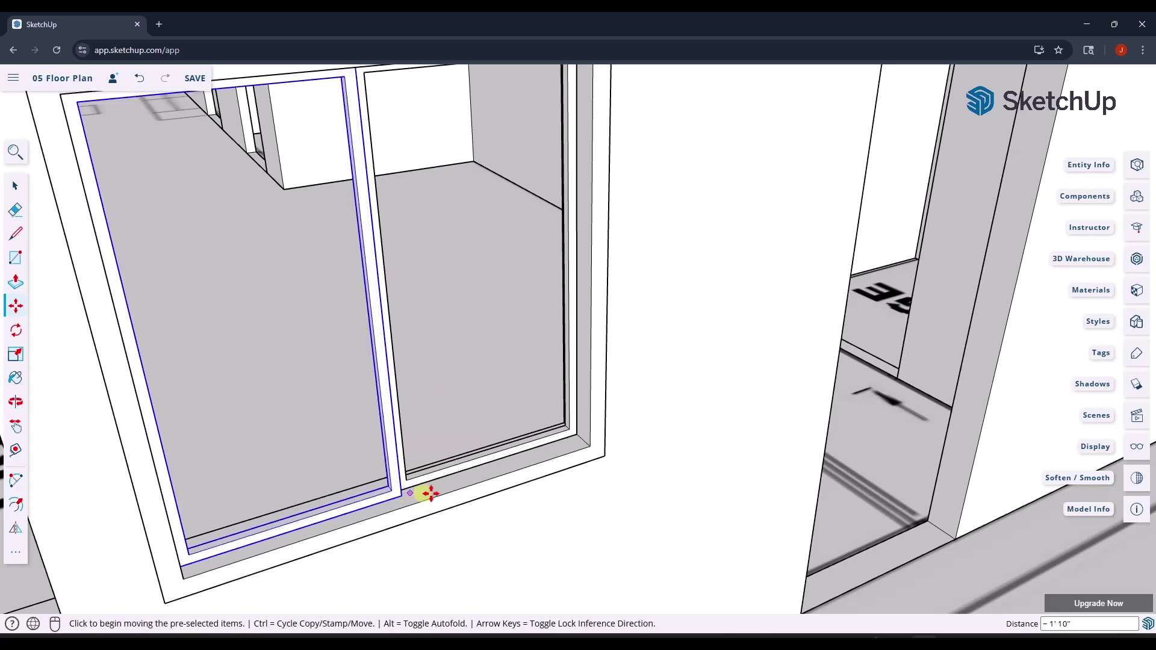
{"action": "middle_click_drag", "start_coordinate": [428, 491], "coordinate": [666, 451]}
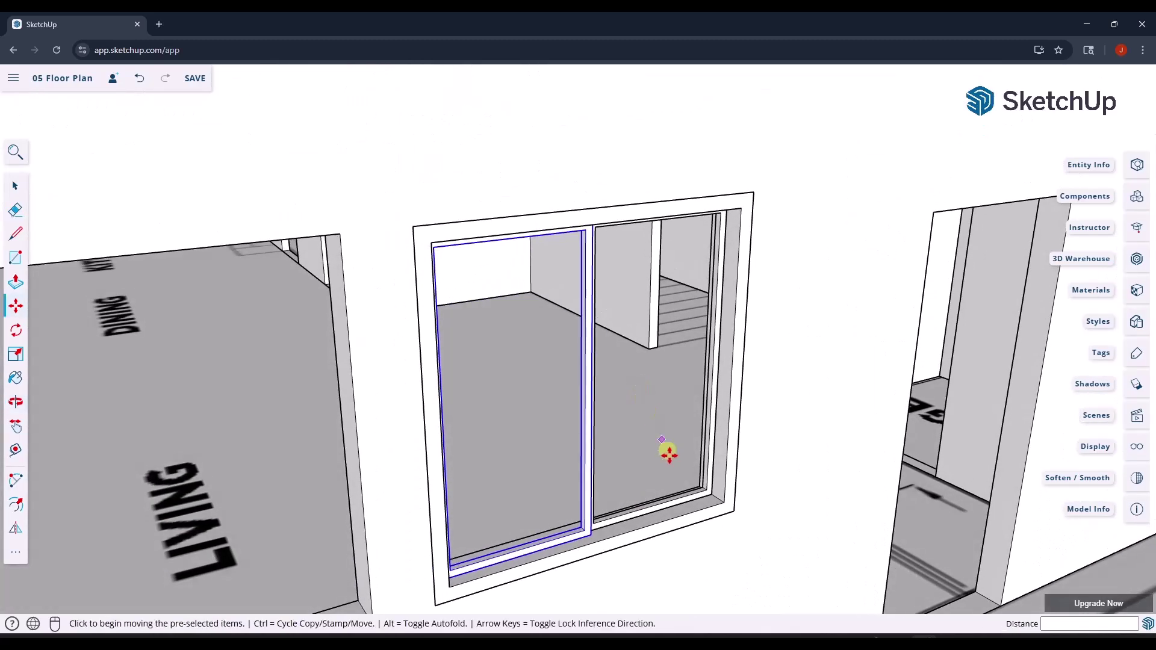
{"action": "key", "text": "space"}
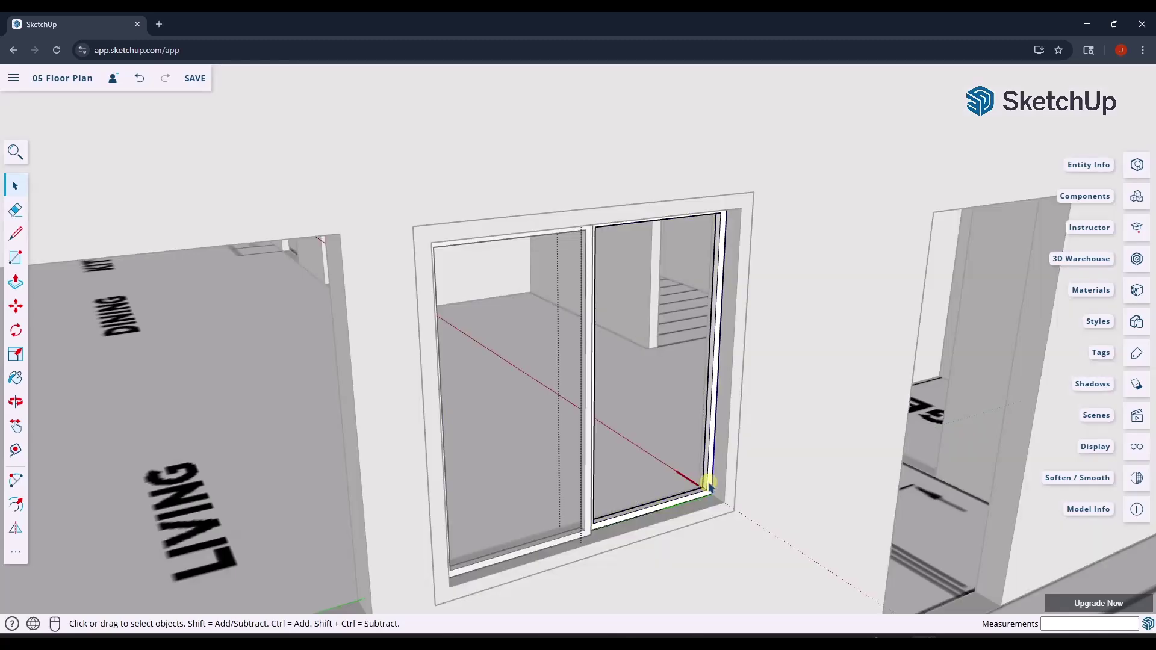
{"action": "middle_click_drag", "start_coordinate": [709, 480], "coordinate": [587, 487]}
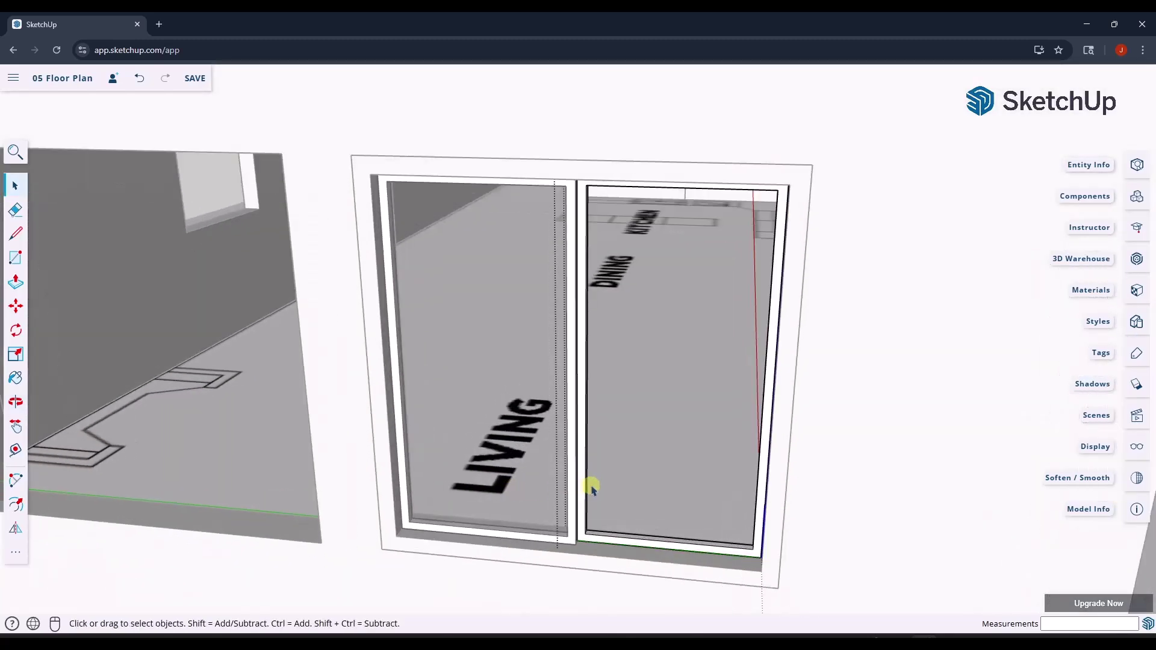
{"action": "key", "text": "p"}
{"action": "left_click", "coordinate": [584, 483]}
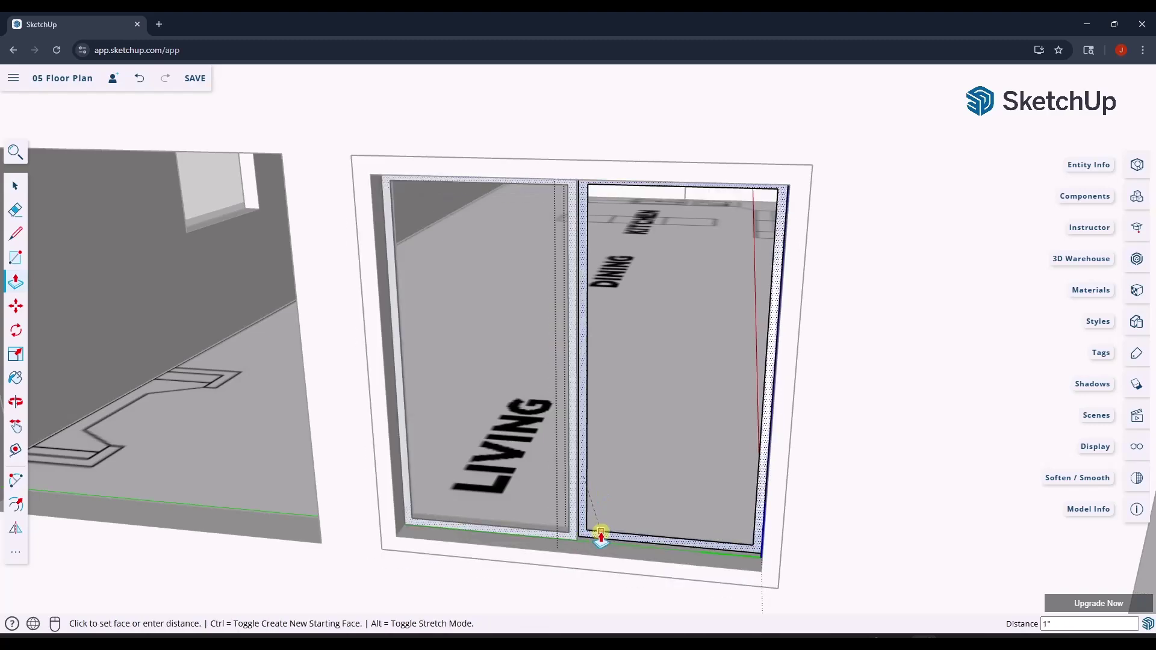
{"action": "key", "text": "space"}
Save the model with the two sliding window panels in place
{"action": "scroll", "coordinate": [602, 458], "scroll_direction": "down", "scroll_amount": 5}
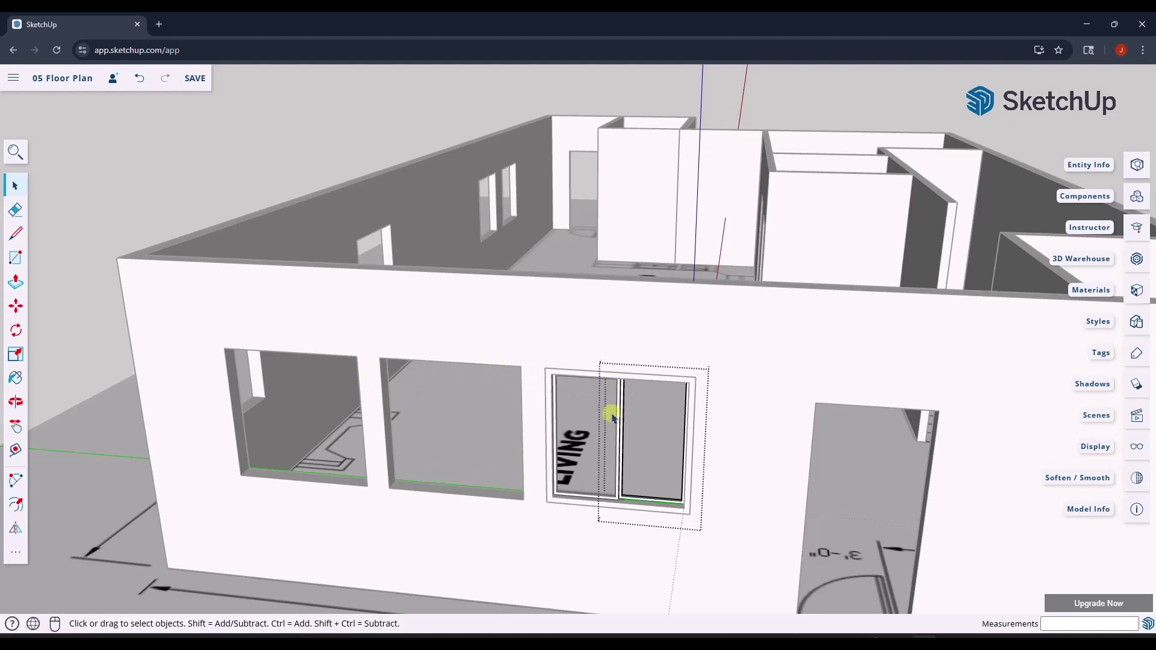
{"action": "key", "text": "ctrl+s"}
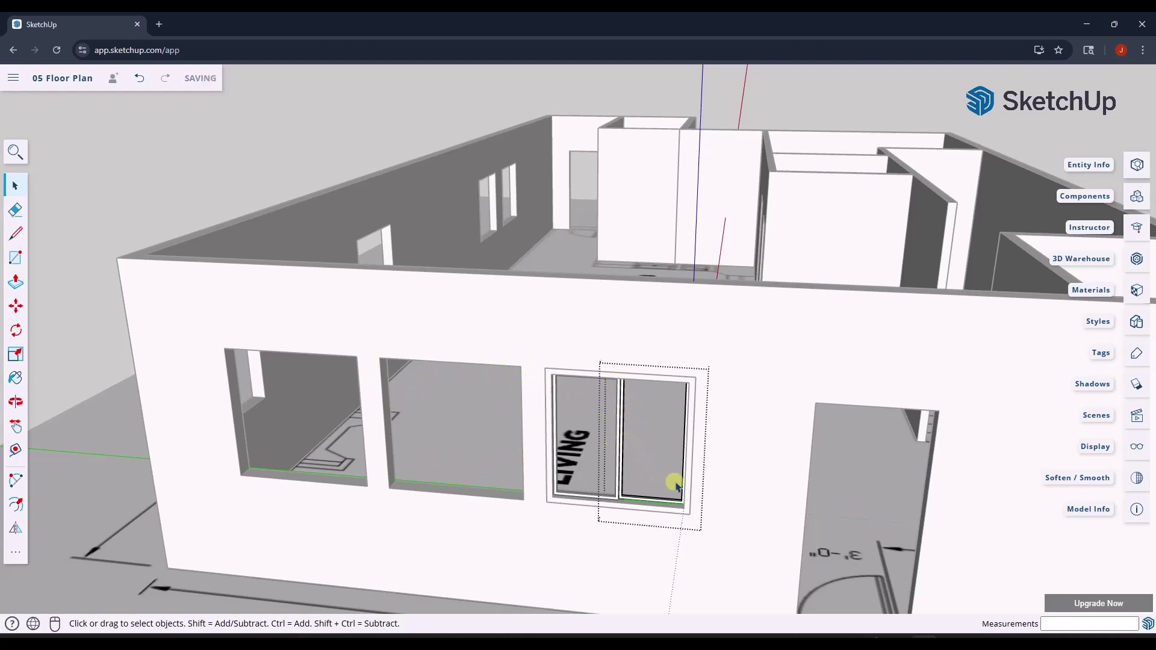
Select all of the frame geometry inside the WindowSlider component, make it a group, and close the component
{"action": "middle_click_drag", "start_coordinate": [696, 482], "coordinate": [592, 501]}
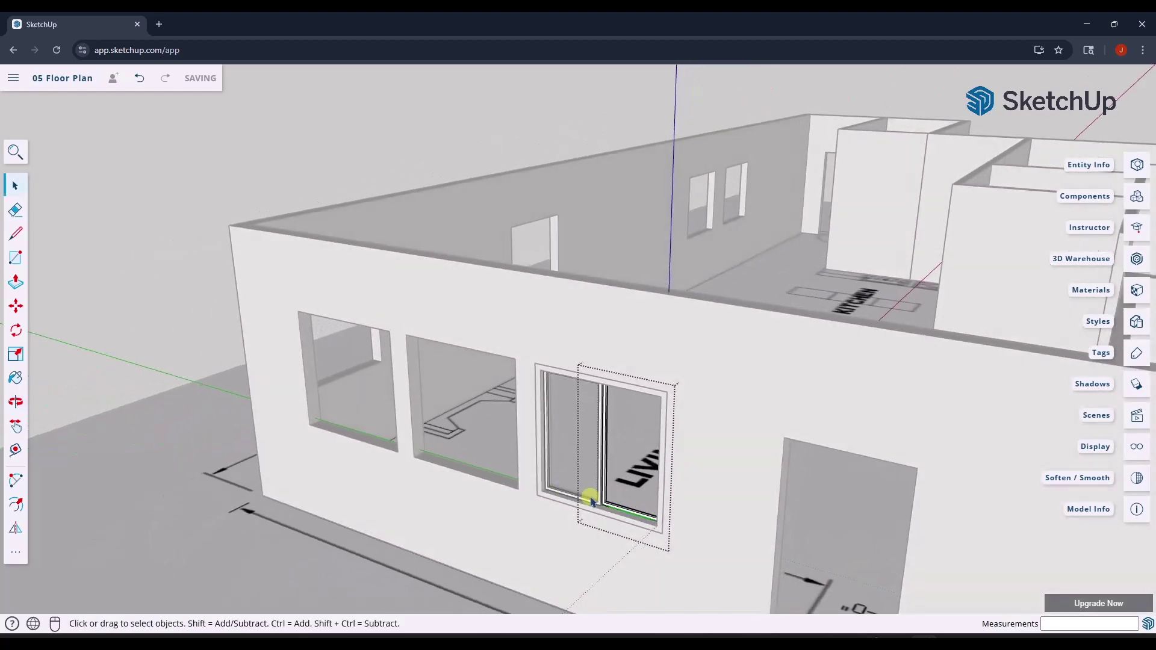
{"action": "scroll", "coordinate": [592, 502], "scroll_direction": "up", "scroll_amount": 8}
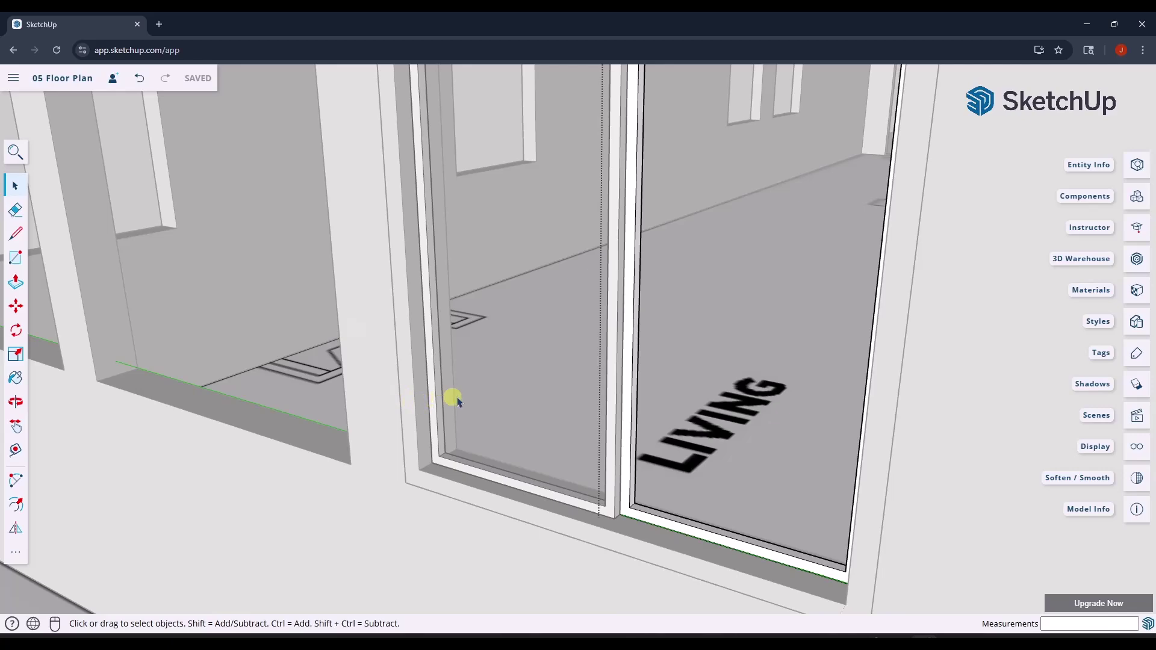
{"action": "middle_click_drag", "start_coordinate": [715, 479], "coordinate": [771, 472]}
{"action": "scroll", "coordinate": [853, 513], "scroll_direction": "down", "scroll_amount": 6}
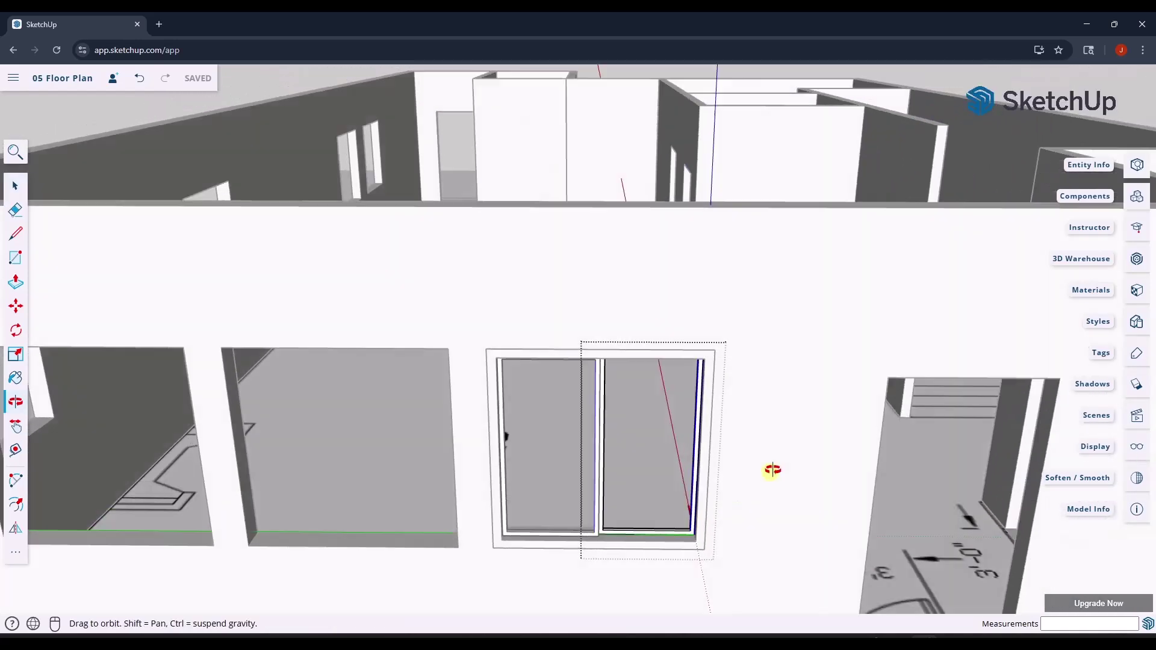
{"action": "scroll", "coordinate": [695, 418], "scroll_direction": "up", "scroll_amount": 5}
{"action": "scroll", "coordinate": [516, 200], "scroll_direction": "down", "scroll_amount": 4}
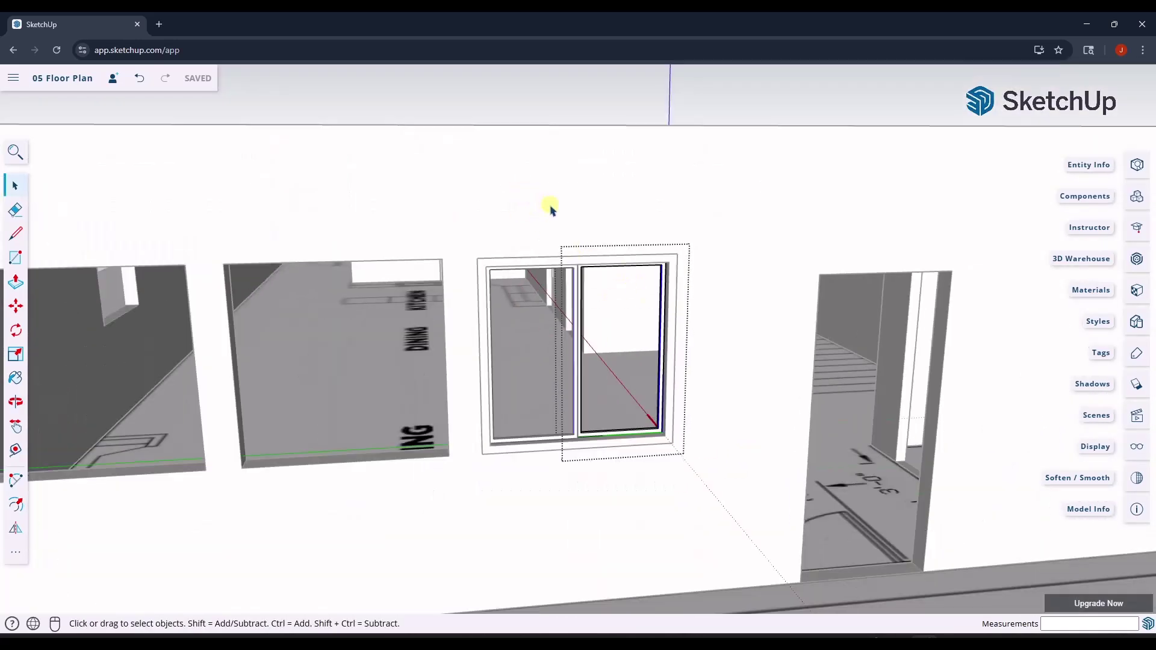
{"action": "middle_click_drag", "start_coordinate": [674, 475], "coordinate": [674, 438]}
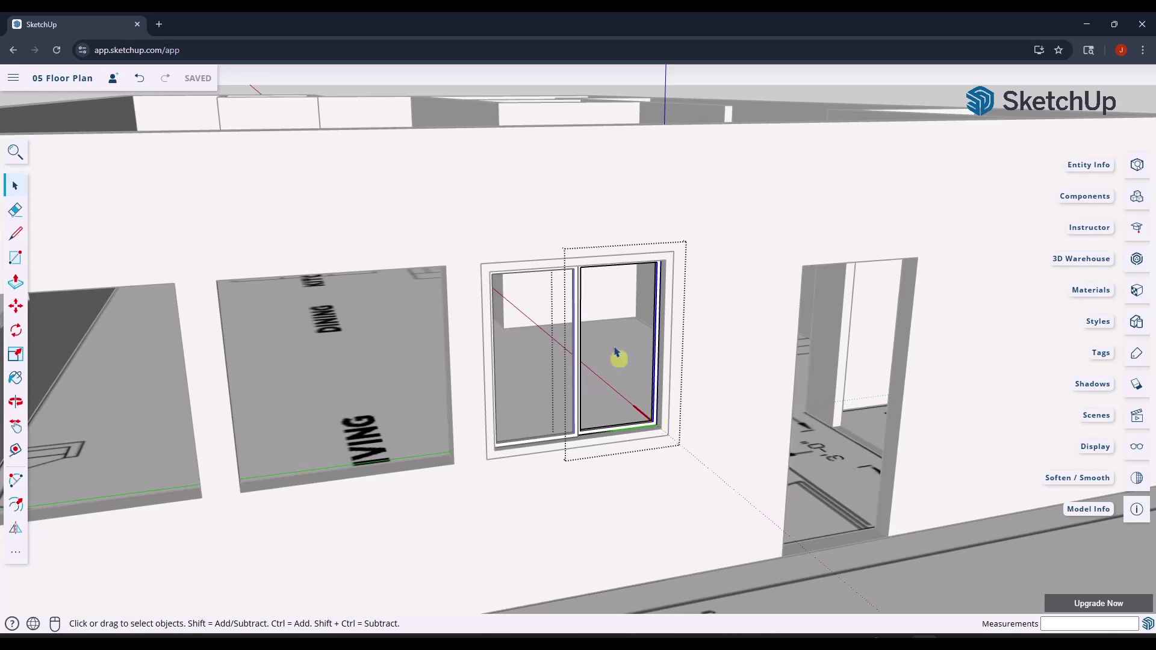
{"action": "left_click_drag", "start_coordinate": [549, 221], "coordinate": [683, 479]}
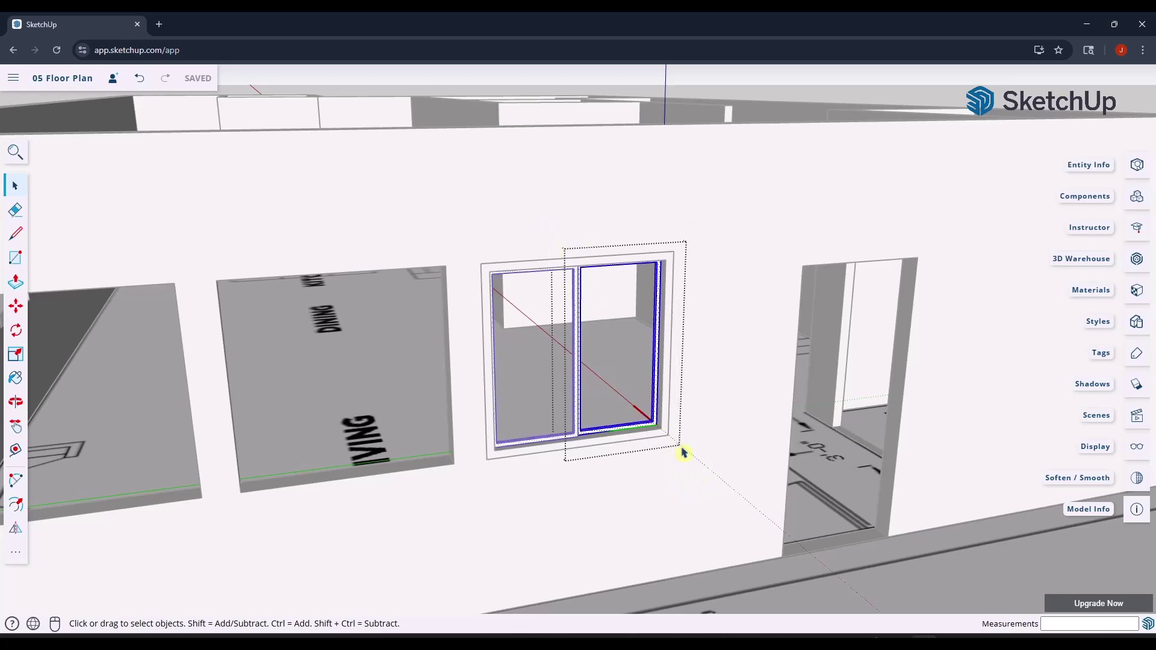
{"action": "scroll", "coordinate": [656, 343], "scroll_direction": "up", "scroll_amount": 3}
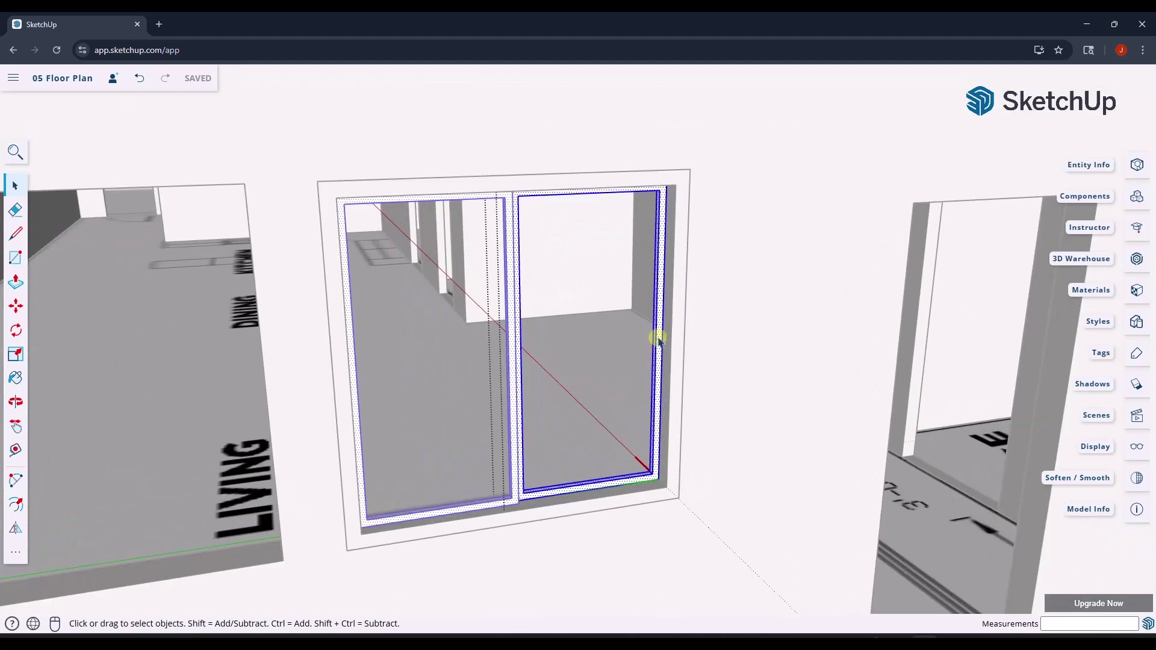
{"action": "right_click", "coordinate": [659, 338]}
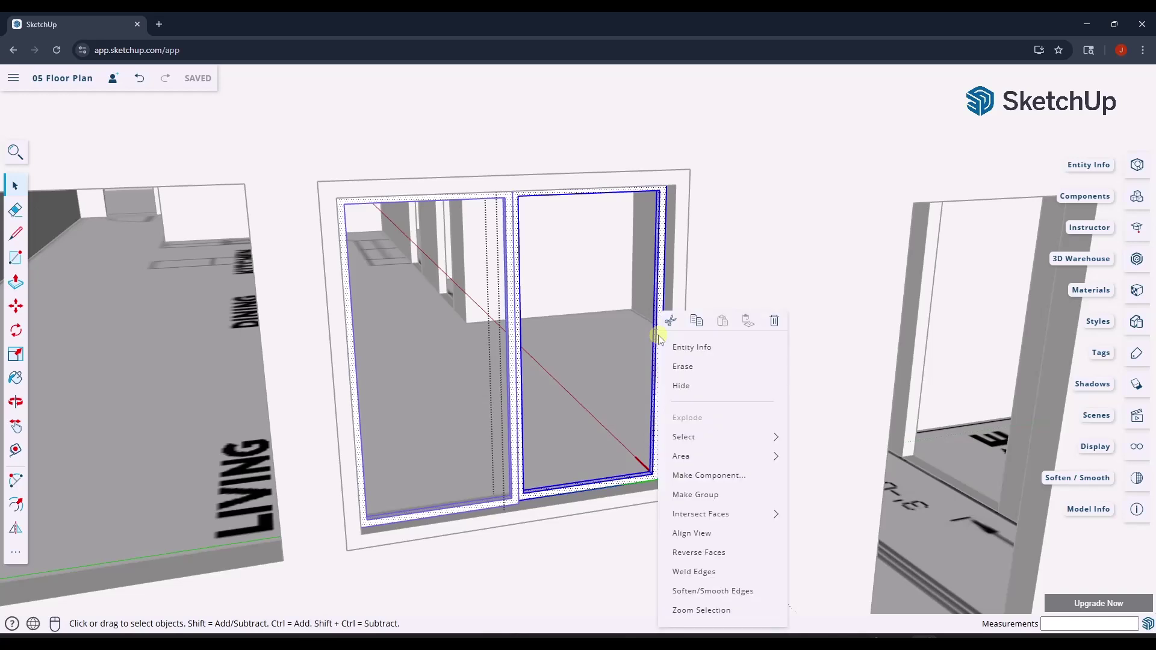
{"action": "left_click", "coordinate": [708, 500]}
{"action": "left_click", "coordinate": [724, 544]}
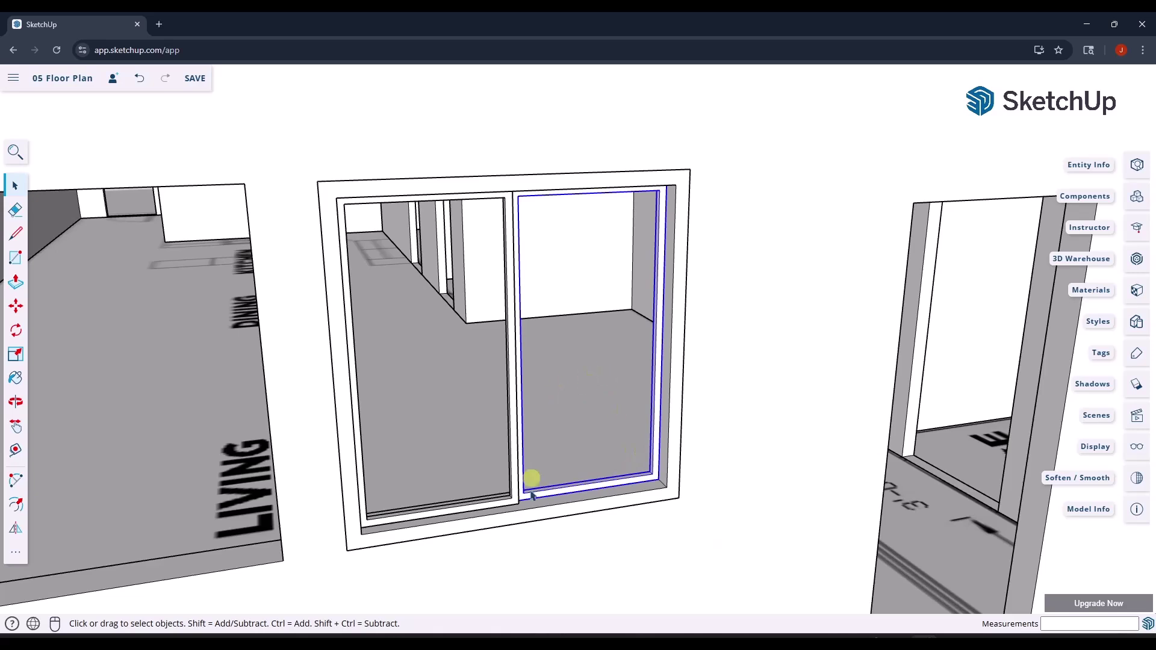
Inside the WindowSlider component, draw a glass rectangle filling the frame's opening, corner to opposite corner at the middle of the frame's thickness
{"action": "double_click", "coordinate": [655, 480]}
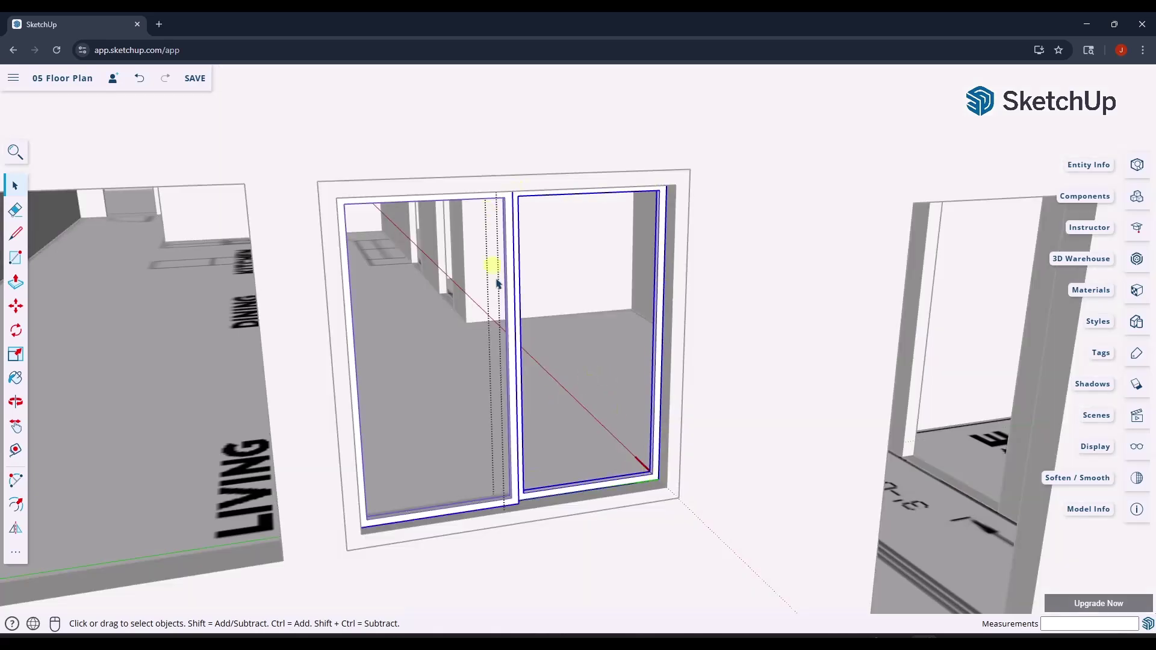
{"action": "middle_click_drag", "start_coordinate": [650, 496], "coordinate": [478, 457]}
{"action": "scroll", "coordinate": [508, 467], "scroll_direction": "up", "scroll_amount": 3}
{"action": "scroll", "coordinate": [507, 469], "scroll_direction": "down", "scroll_amount": 2}
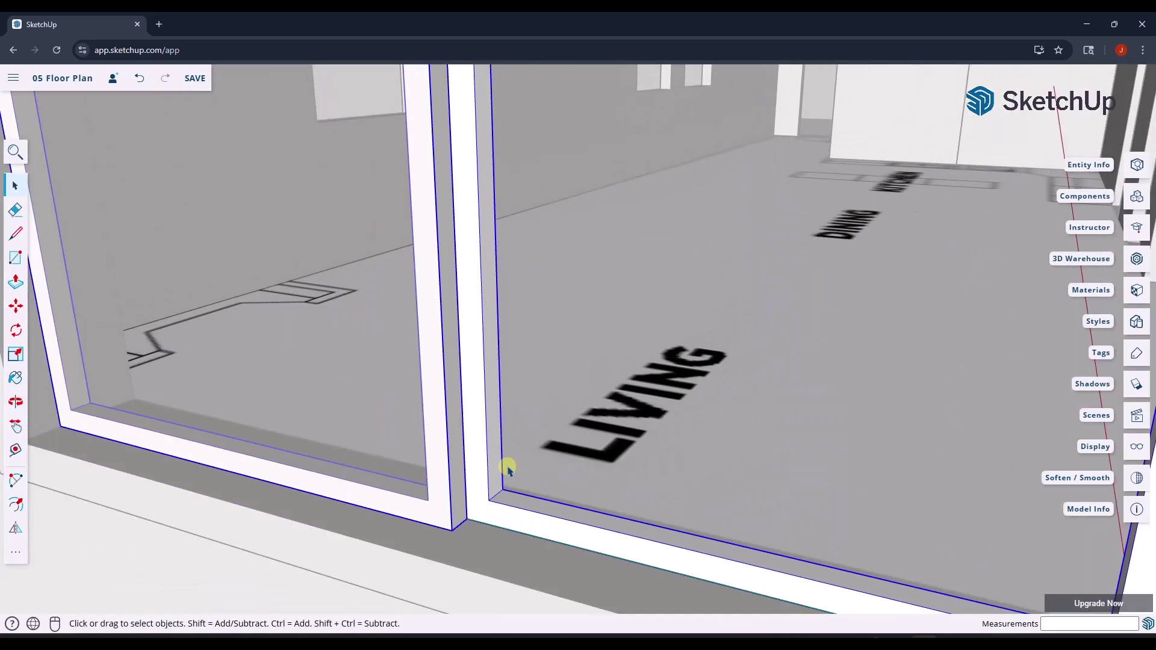
{"action": "key", "text": "r"}
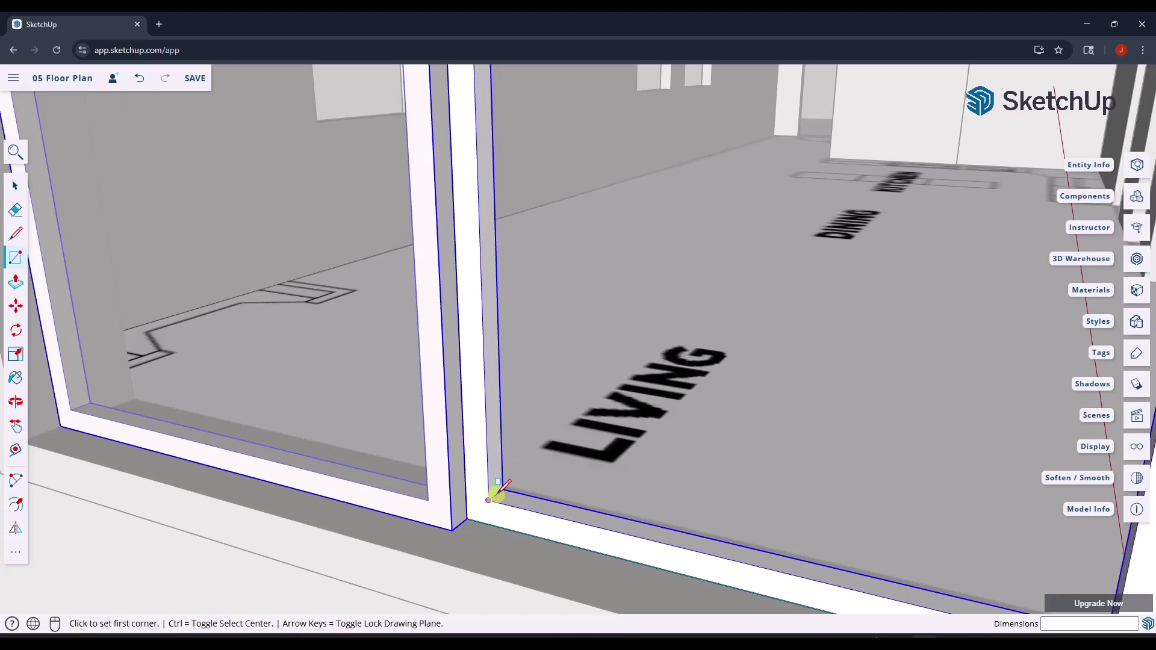
{"action": "scroll", "coordinate": [497, 492], "scroll_direction": "up", "scroll_amount": 2}
{"action": "left_click", "coordinate": [499, 493]}
{"action": "scroll", "coordinate": [498, 493], "scroll_direction": "down", "scroll_amount": 1}
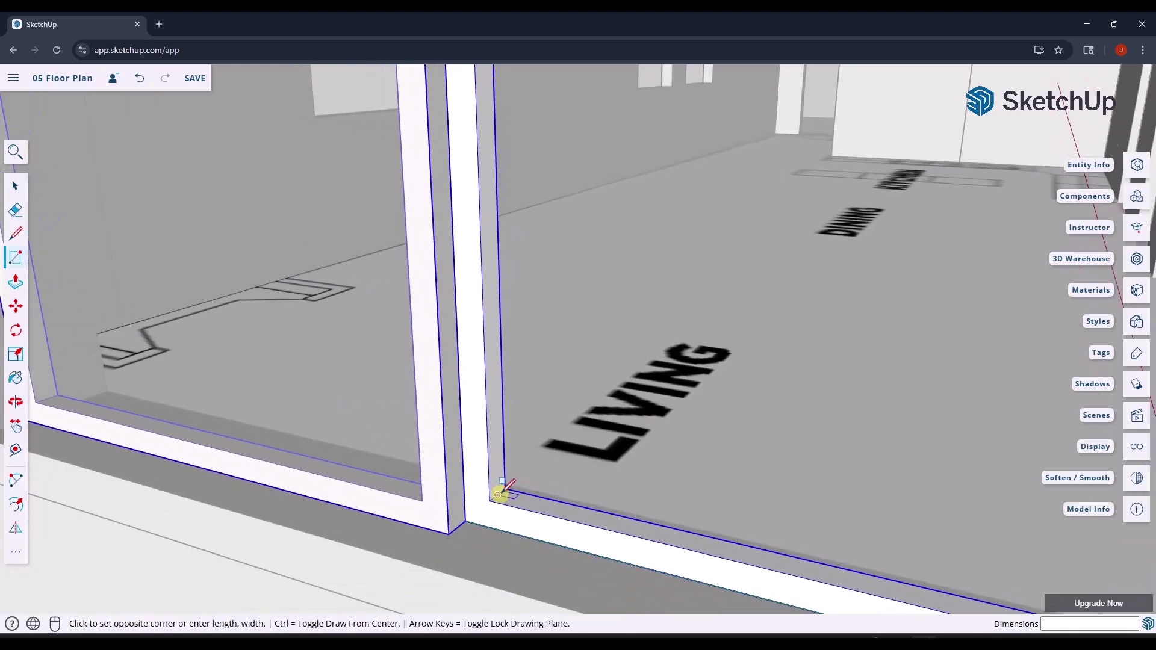
{"action": "scroll", "coordinate": [499, 492], "scroll_direction": "down", "scroll_amount": 3}
{"action": "middle_click_drag", "start_coordinate": [506, 485], "coordinate": [825, 382]}
{"action": "scroll", "coordinate": [641, 250], "scroll_direction": "up", "scroll_amount": 2}
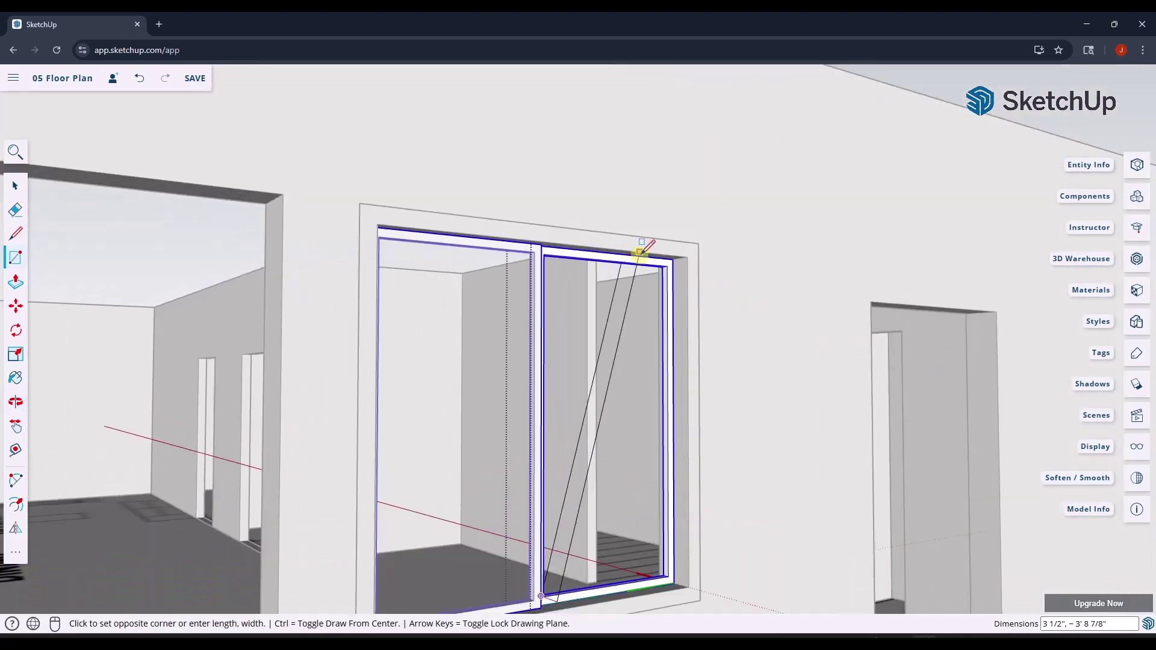
{"action": "scroll", "coordinate": [644, 252], "scroll_direction": "up", "scroll_amount": 3}
{"action": "left_click", "coordinate": [699, 260]}
{"action": "key", "text": "space"}
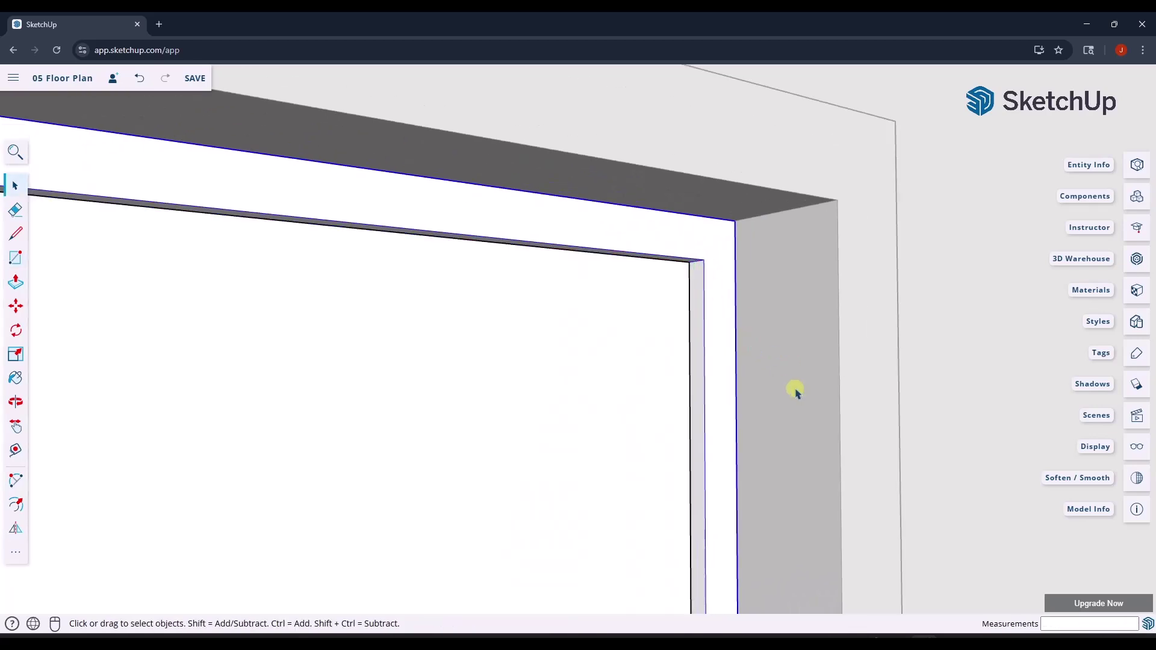
Make the glass face and its edges a group inside the WindowSlider component, and close the component
{"action": "scroll", "coordinate": [795, 392], "scroll_direction": "down", "scroll_amount": 5}
{"action": "left_click", "coordinate": [673, 441]}
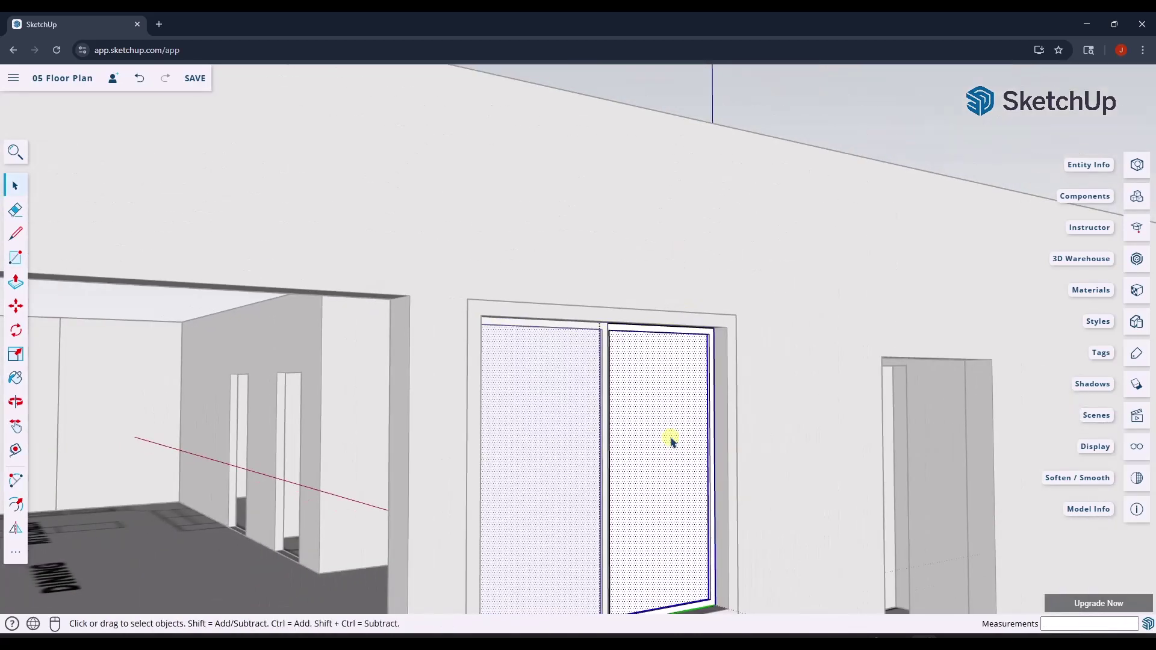
{"action": "right_click", "coordinate": [673, 443]}
{"action": "left_click", "coordinate": [709, 513]}
{"action": "middle_click_drag", "start_coordinate": [705, 506], "coordinate": [667, 439]}
{"action": "left_click", "coordinate": [720, 563]}
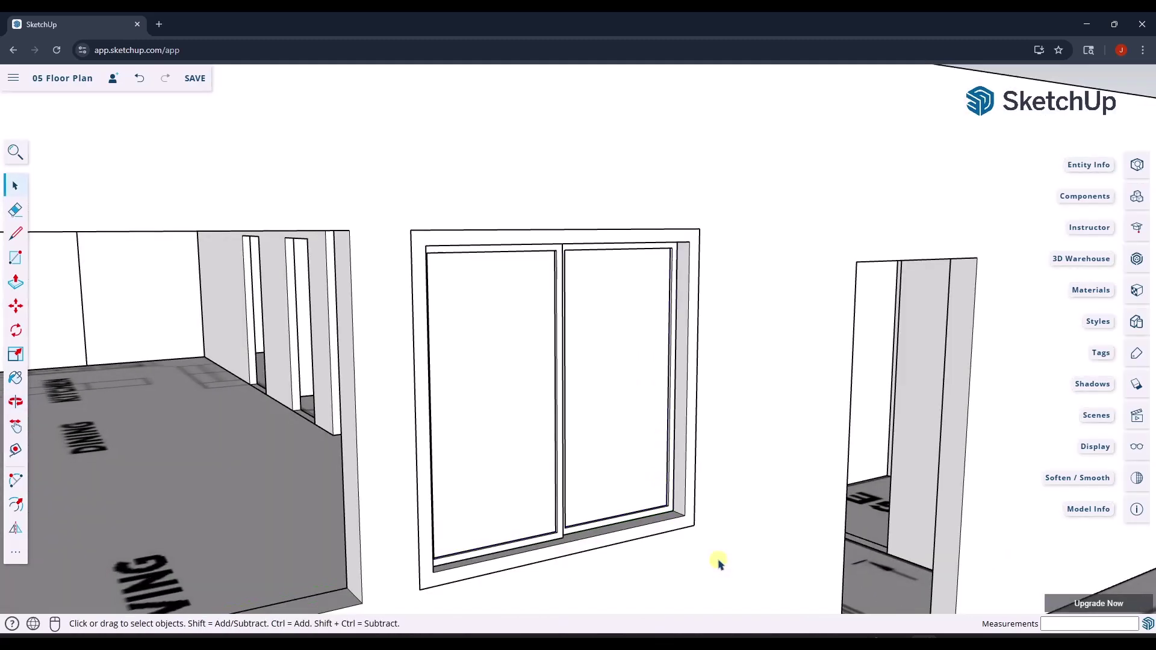
Check that the frame inside the WindowSlider component selects separately from the glass, and leave the component
{"action": "double_click", "coordinate": [668, 514]}
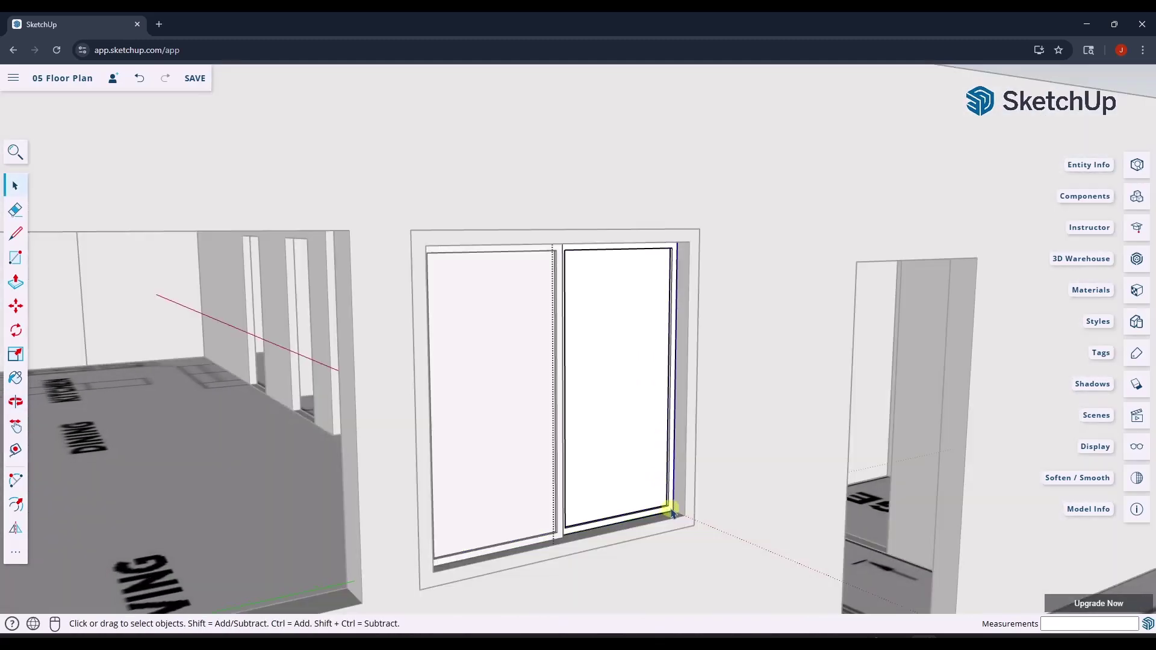
{"action": "left_click", "coordinate": [660, 485]}
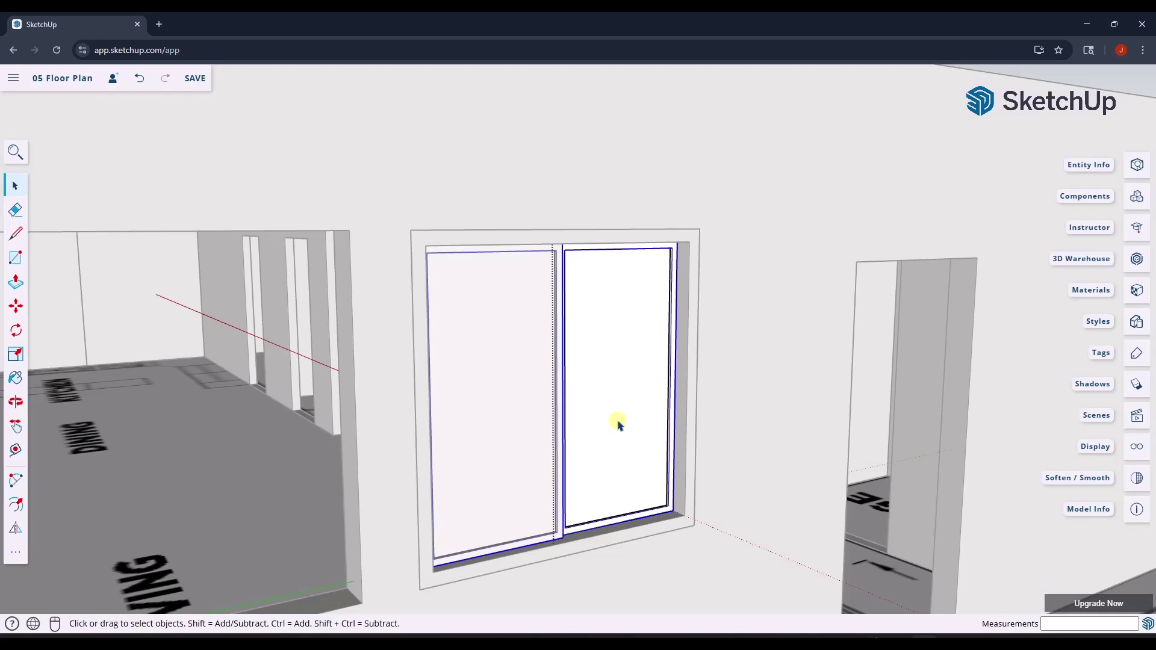
{"action": "left_click", "coordinate": [758, 425]}
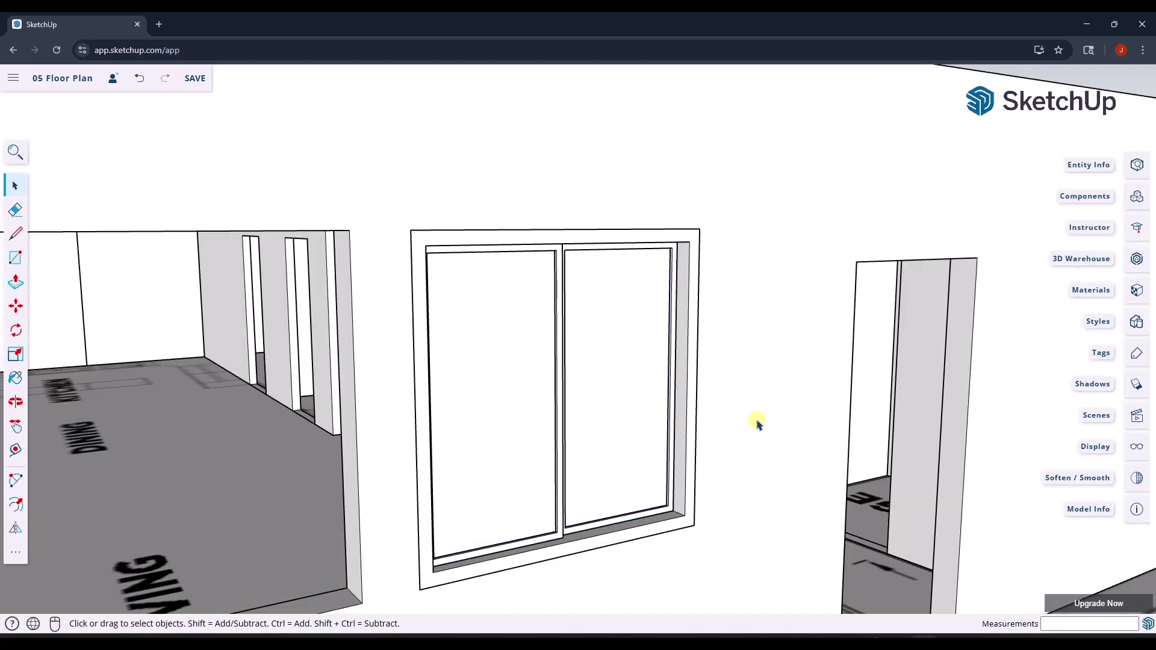
Paint the grouped outer window frame with the darkest charcoal gray from the Colors materials, two shades lighter than black
{"action": "left_click", "coordinate": [1135, 291]}
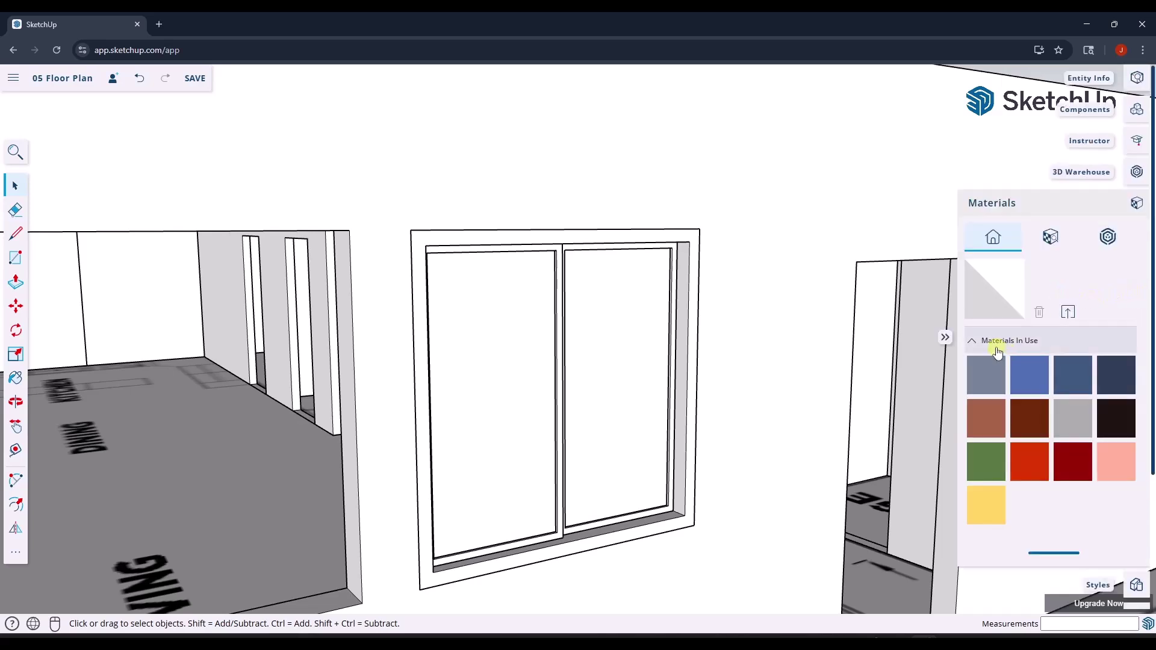
{"action": "left_click", "coordinate": [1053, 239]}
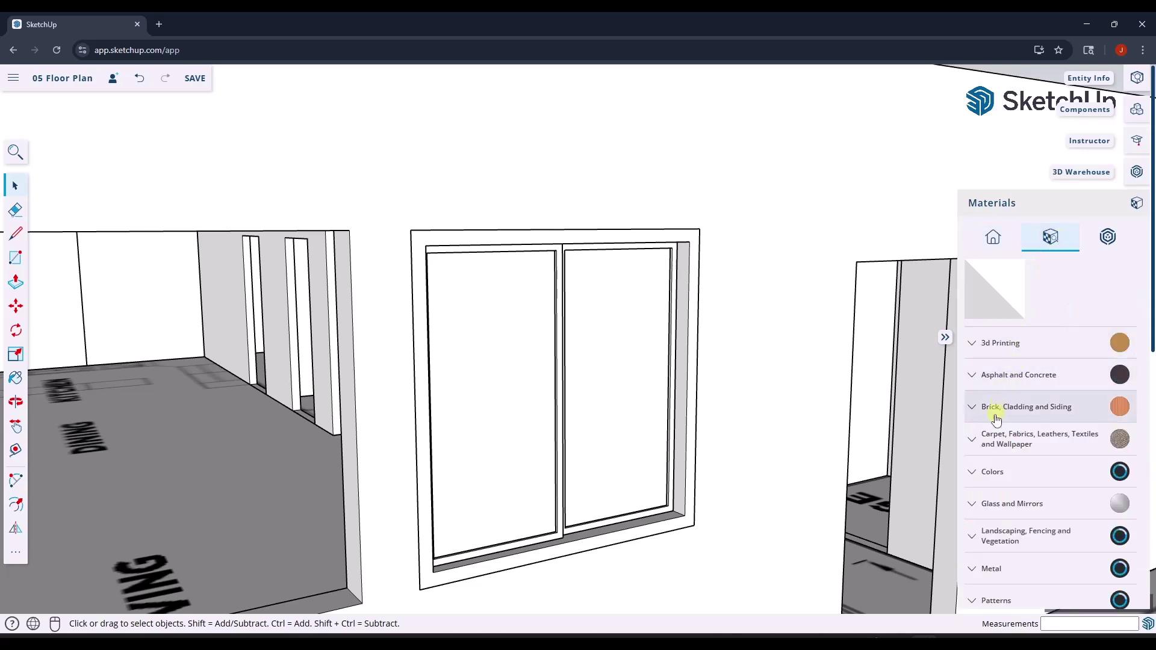
{"action": "left_click", "coordinate": [979, 471]}
{"action": "scroll", "coordinate": [1064, 491], "scroll_direction": "down", "scroll_amount": 5}
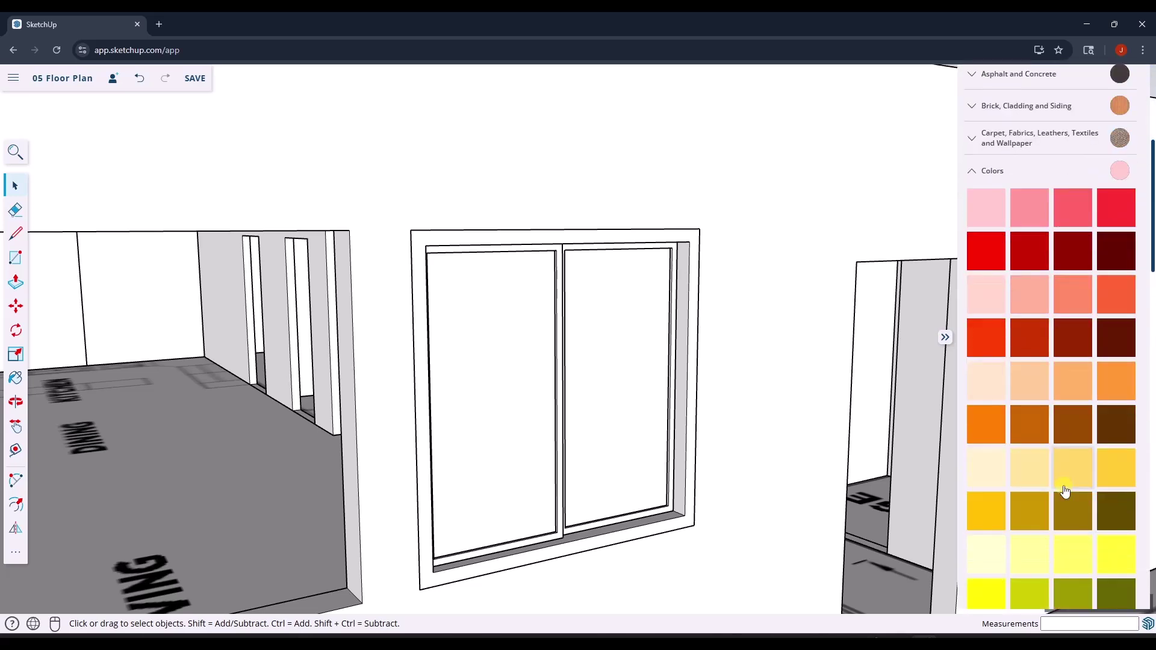
{"action": "scroll", "coordinate": [1064, 491], "scroll_direction": "down", "scroll_amount": 15}
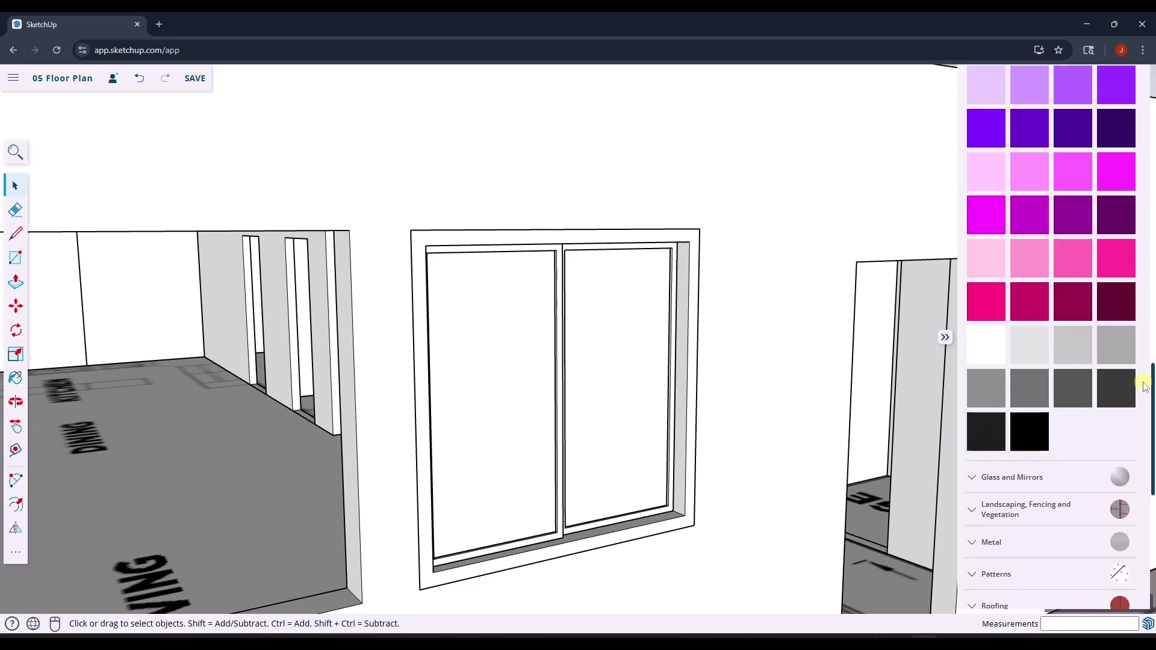
{"action": "left_click", "coordinate": [1117, 387]}
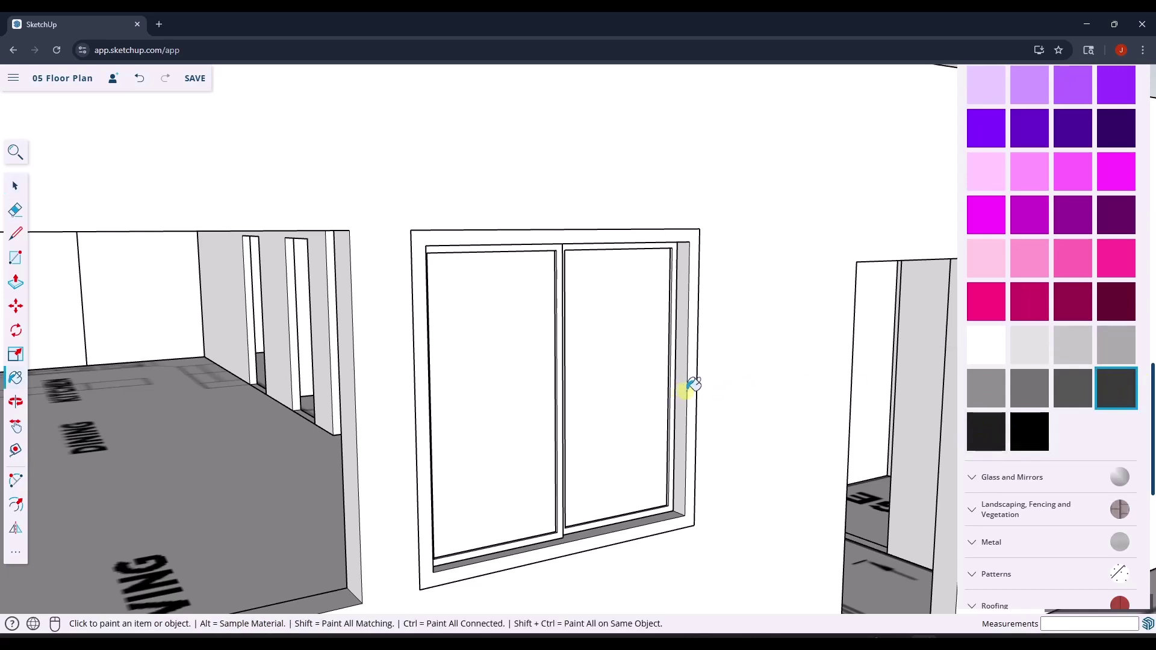
{"action": "left_click", "coordinate": [685, 436]}
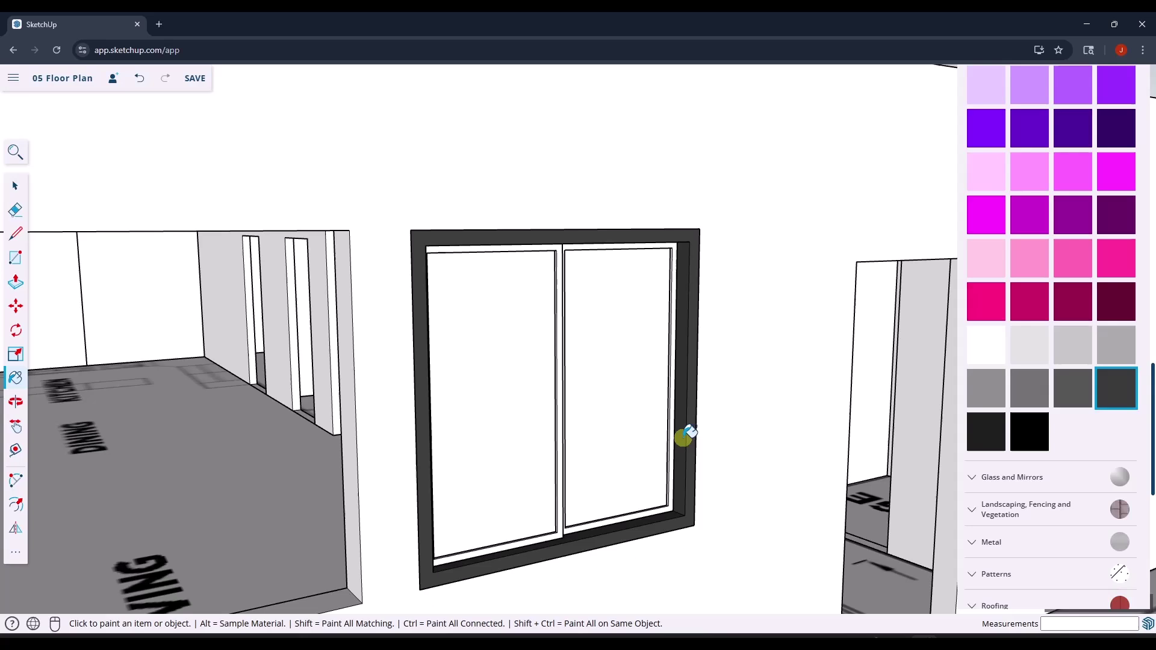
Try painting an entire WindowSlider panel charcoal gray from outside the component, and undo the paint
{"action": "left_click", "coordinate": [673, 478]}
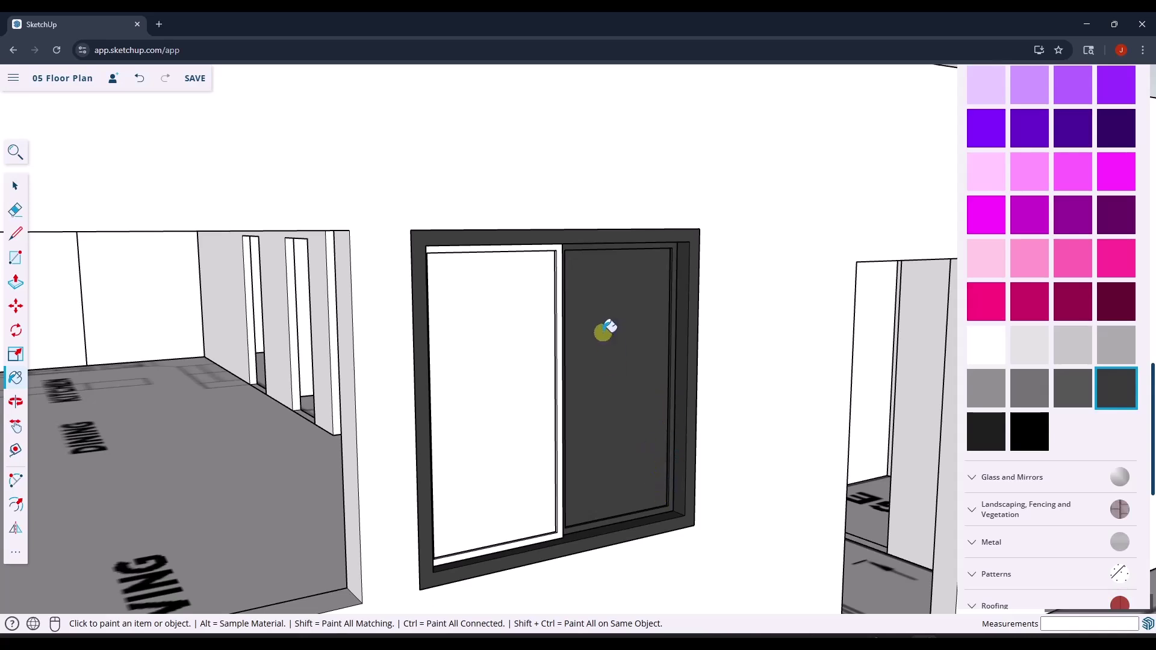
{"action": "key", "text": "space"}
{"action": "key", "text": "ctrl+z"}
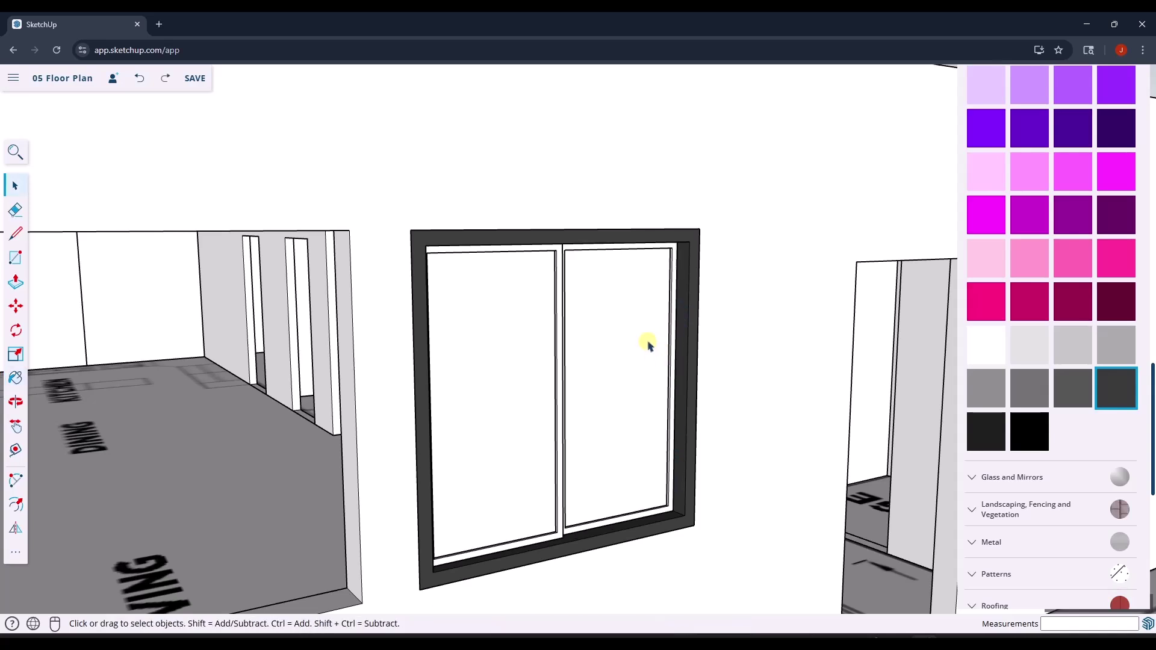
Open the WindowSlider component and paint only its frame group charcoal gray
{"action": "double_click", "coordinate": [650, 343]}
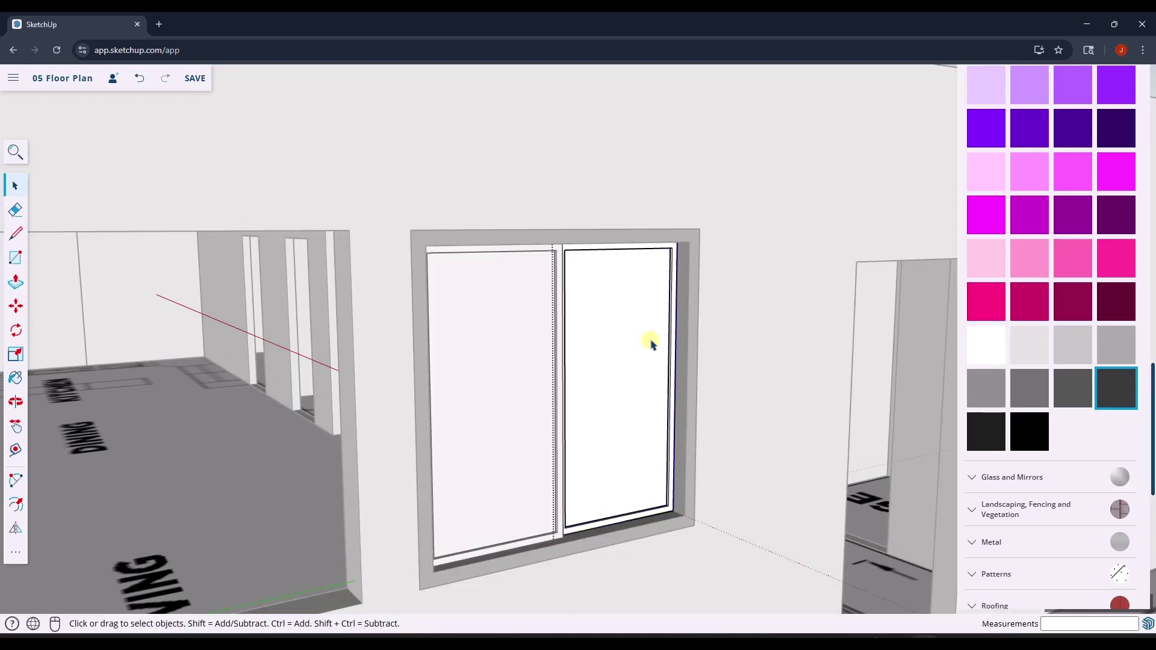
{"action": "left_click", "coordinate": [1102, 390]}
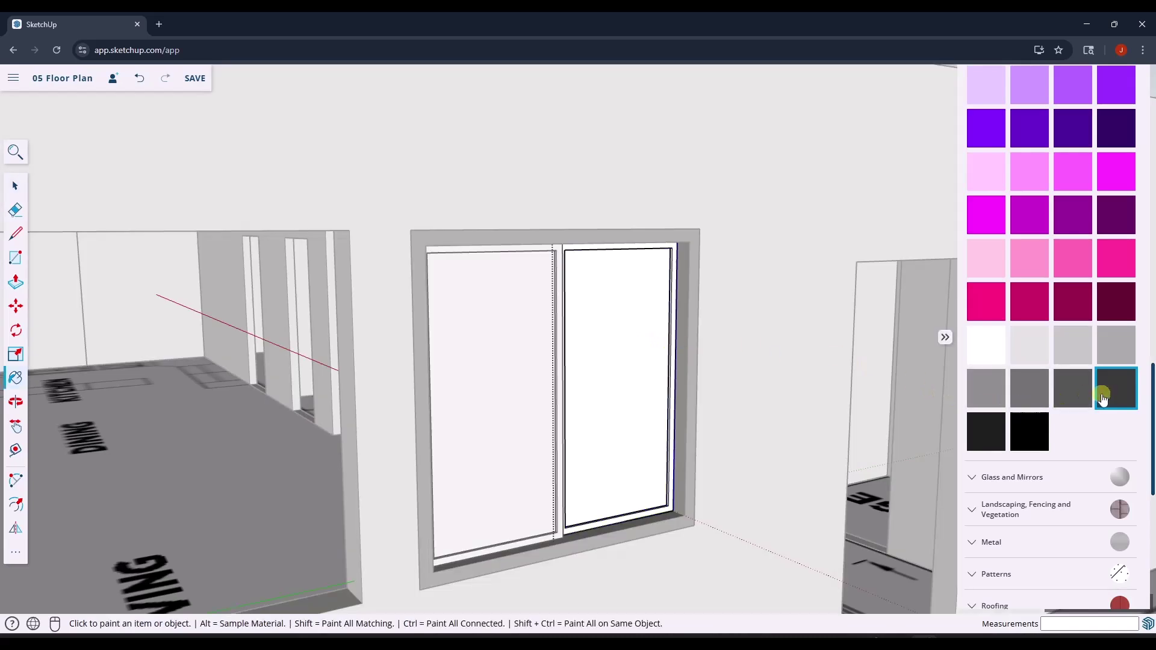
{"action": "left_click", "coordinate": [671, 343]}
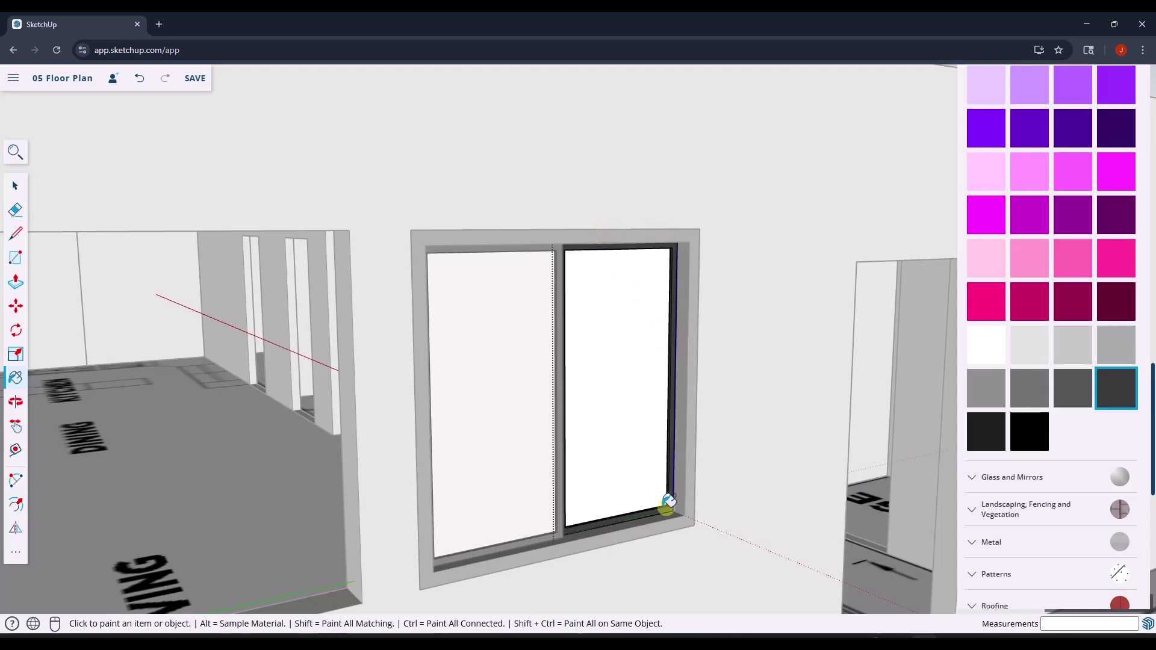
Paint the glass inside the open WindowSlider component with Translucent Glass Gray from the Glass and Mirrors materials, and leave the component
{"action": "left_click", "coordinate": [1073, 260]}
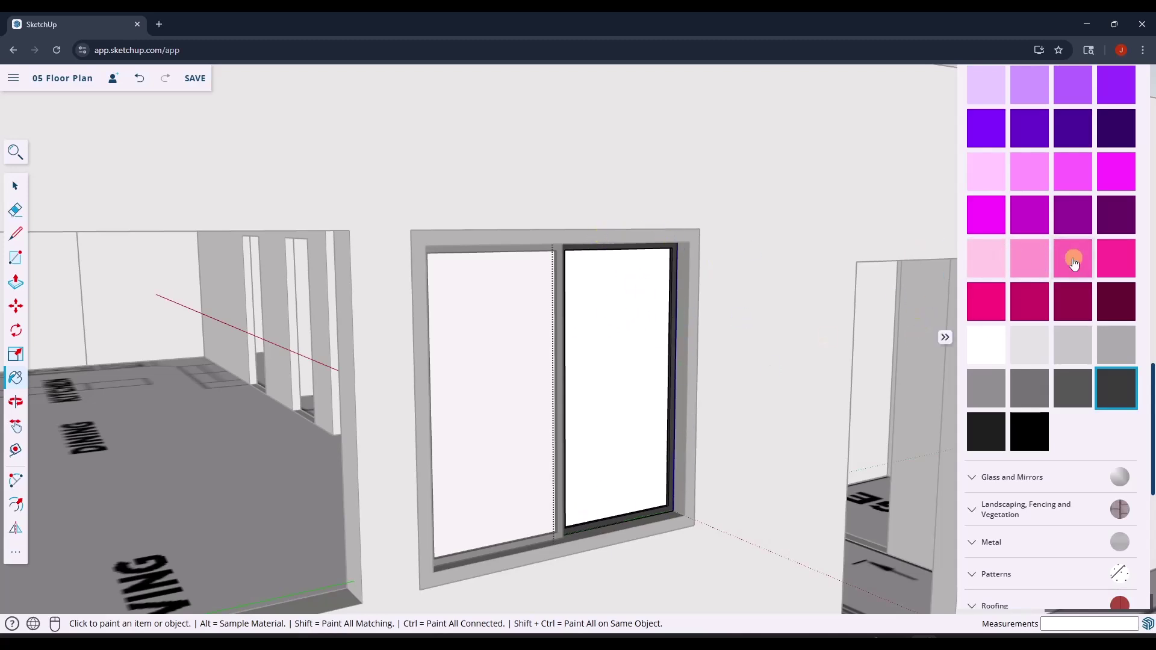
{"action": "scroll", "coordinate": [1044, 257], "scroll_direction": "up", "scroll_amount": 15}
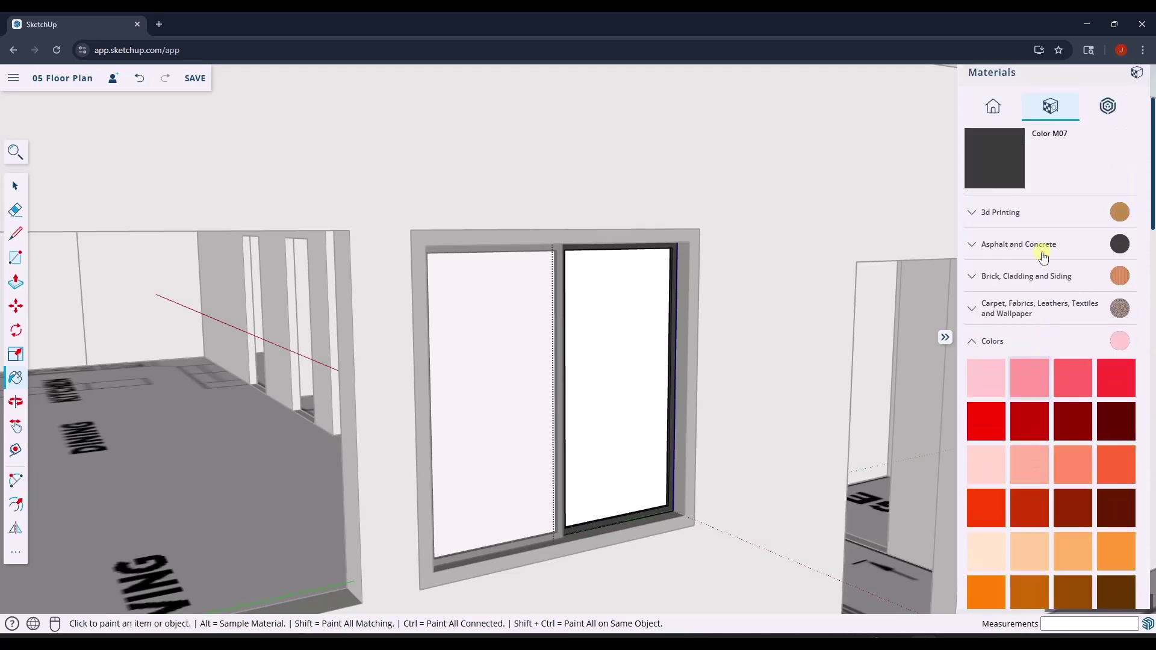
{"action": "left_click", "coordinate": [972, 351]}
{"action": "left_click", "coordinate": [972, 387]}
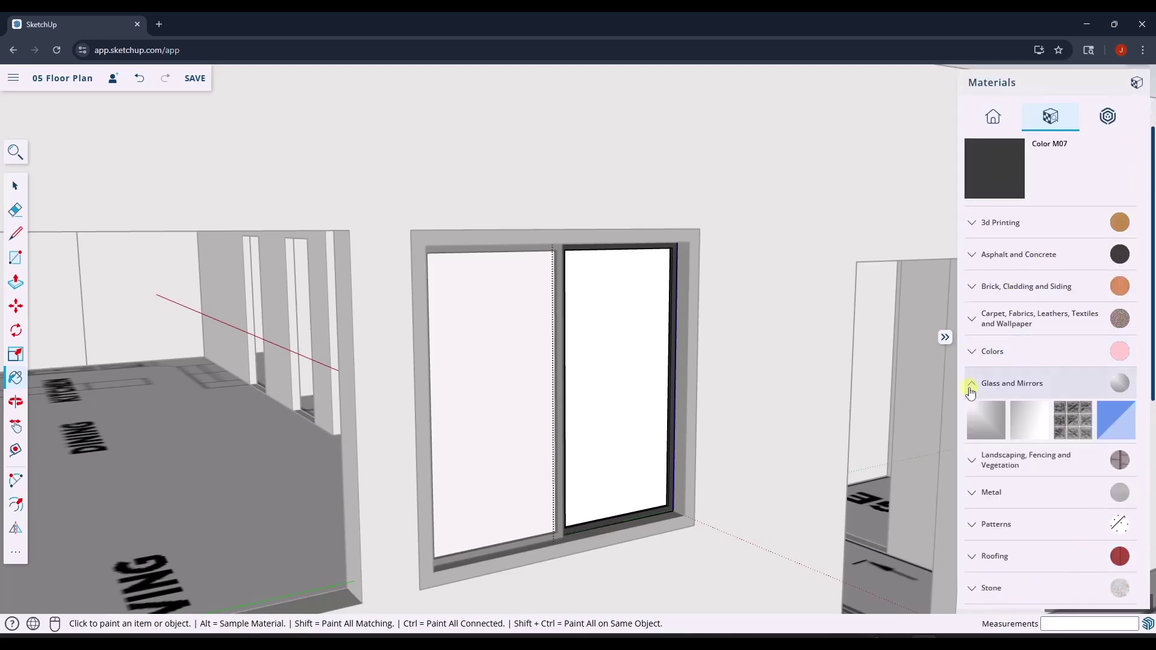
{"action": "left_click", "coordinate": [1116, 473]}
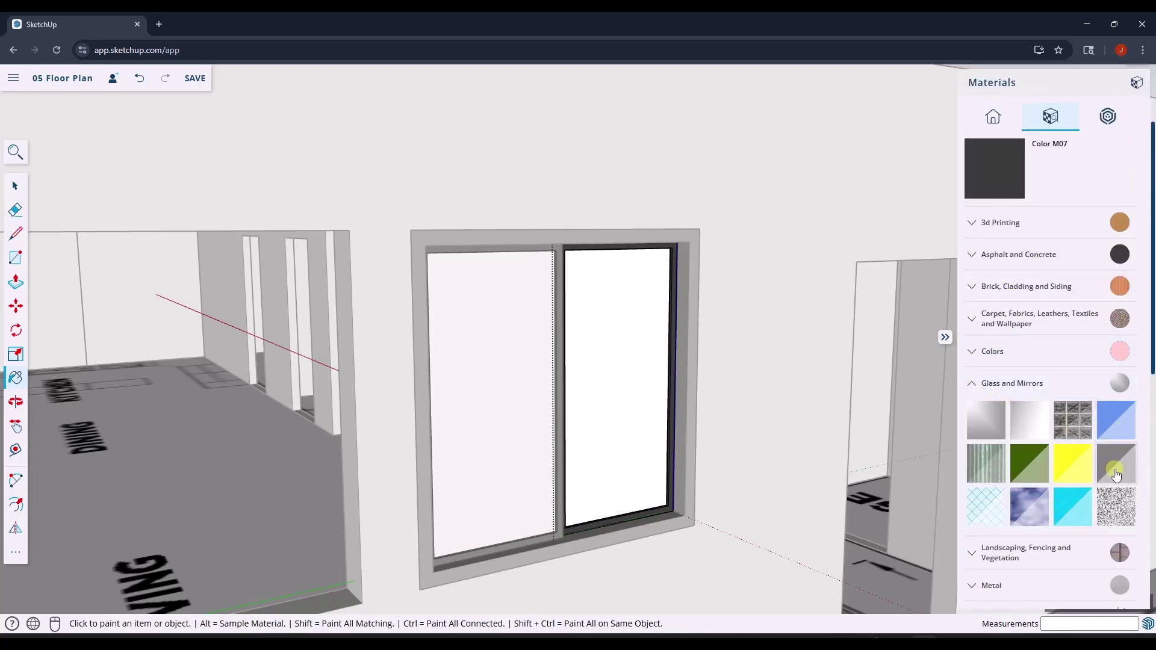
{"action": "left_click", "coordinate": [626, 373]}
{"action": "key", "text": "space"}
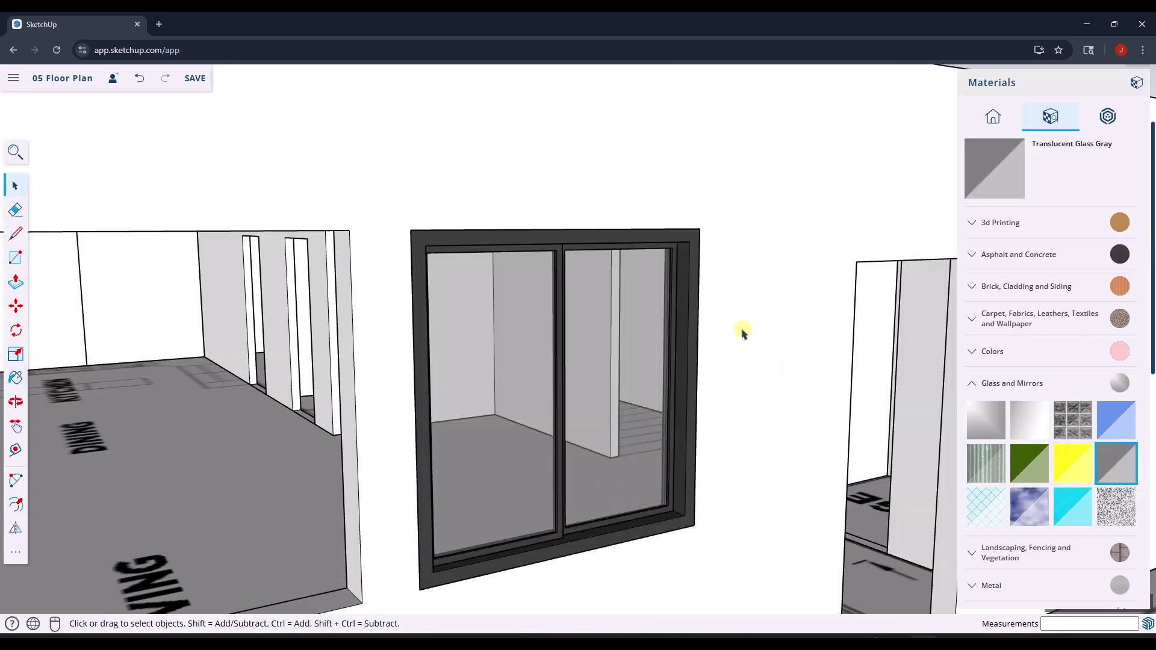
Inspect the painted window in its wall and check that both slider panels and the outer frame select as separate objects
{"action": "scroll", "coordinate": [742, 333], "scroll_direction": "down", "scroll_amount": 5}
{"action": "middle_click_drag", "start_coordinate": [707, 331], "coordinate": [628, 375]}
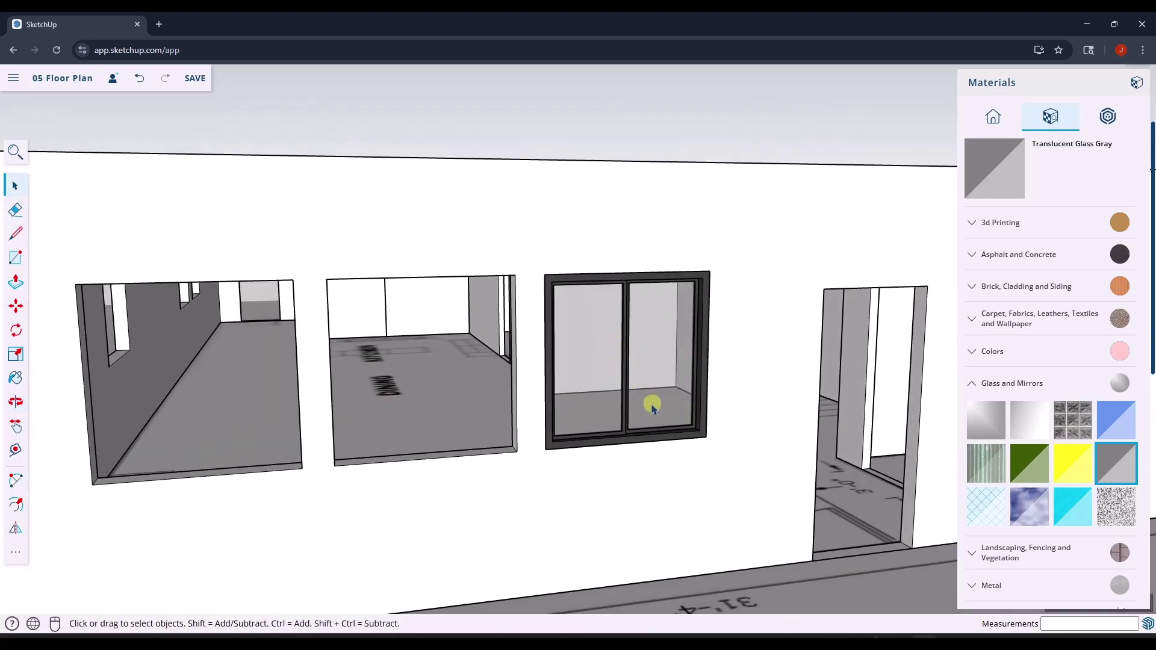
{"action": "scroll", "coordinate": [652, 408], "scroll_direction": "up", "scroll_amount": 3}
{"action": "scroll", "coordinate": [627, 433], "scroll_direction": "down", "scroll_amount": 3}
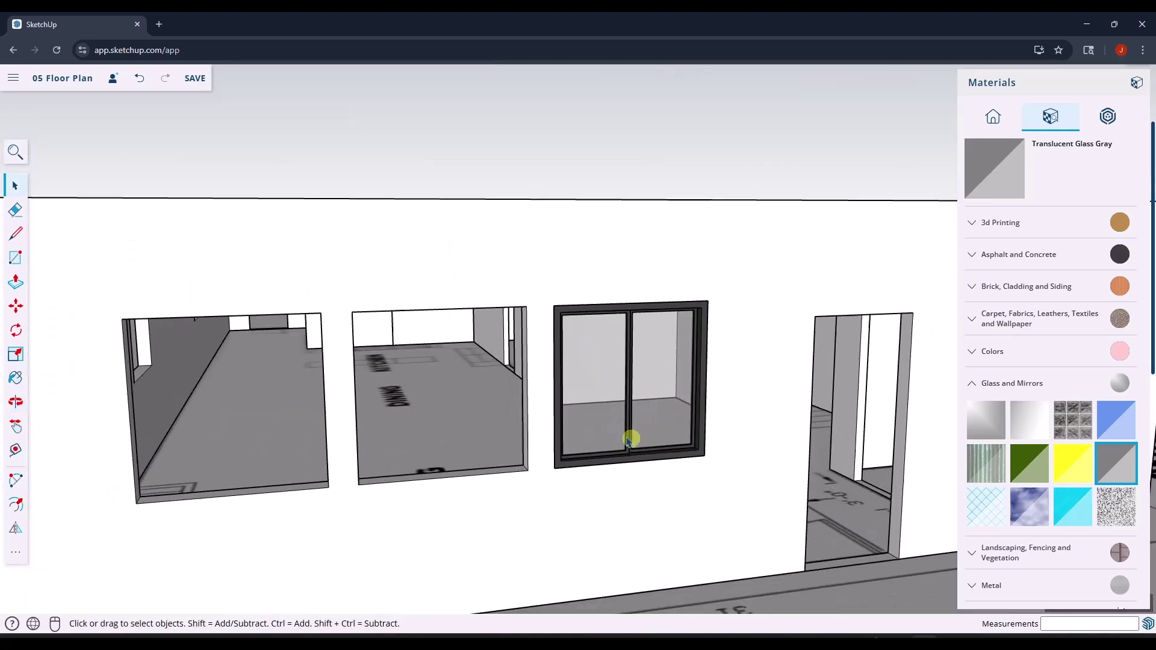
{"action": "middle_click_drag", "start_coordinate": [627, 433], "coordinate": [588, 379]}
{"action": "scroll", "coordinate": [588, 379], "scroll_direction": "down", "scroll_amount": 2}
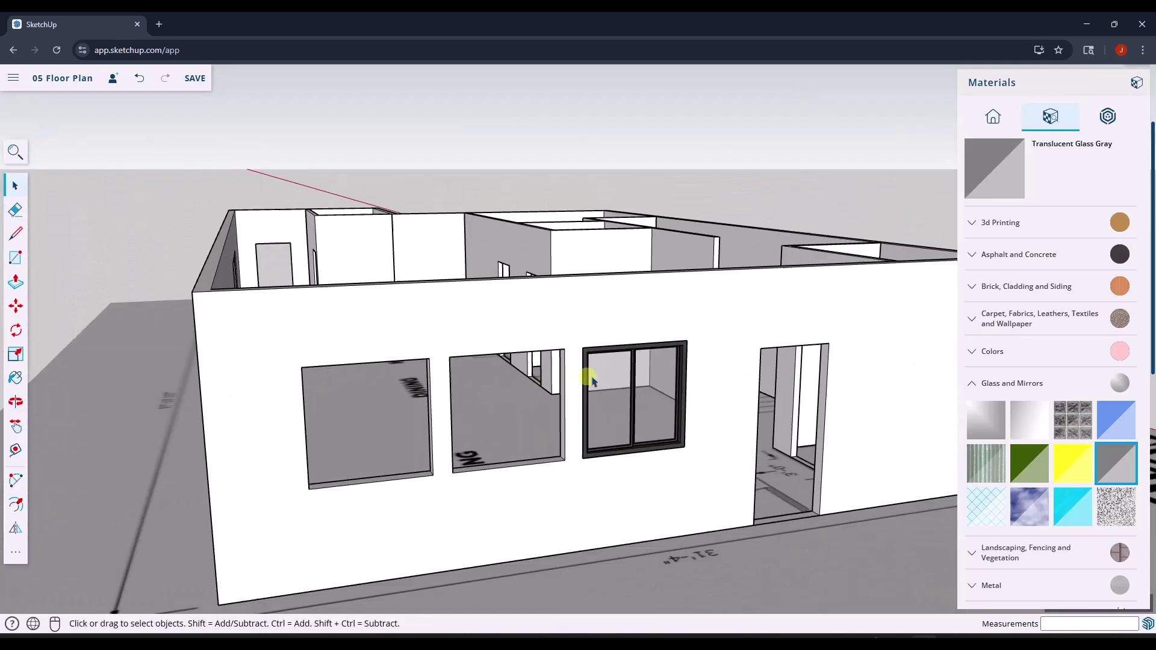
{"action": "scroll", "coordinate": [653, 411], "scroll_direction": "up", "scroll_amount": 3}
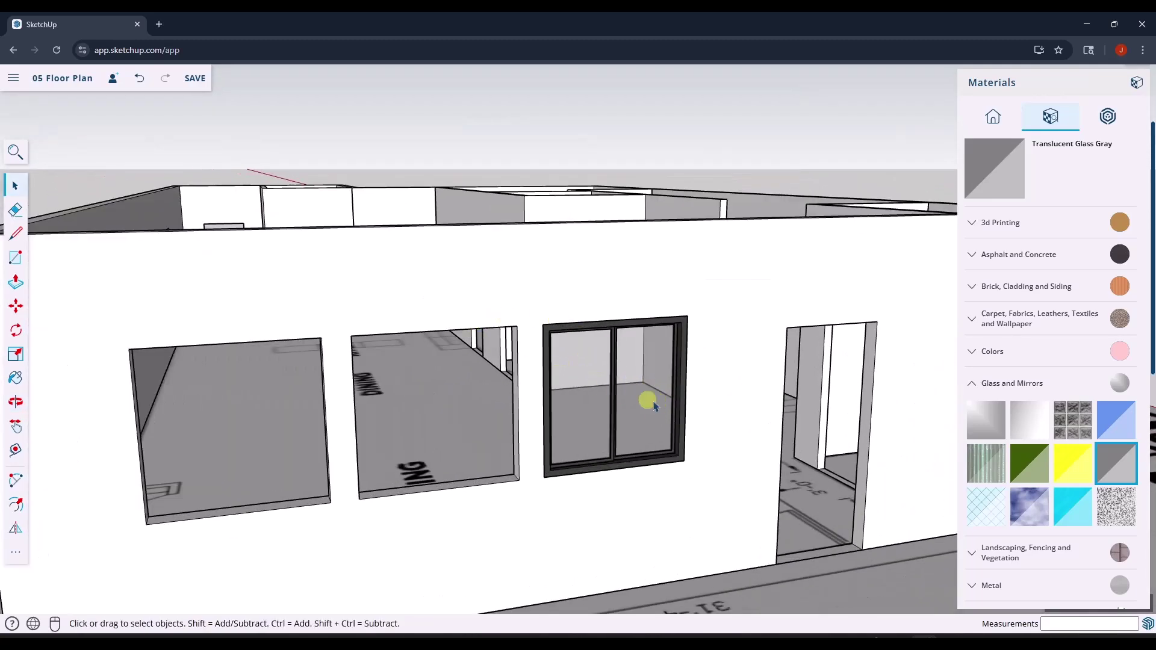
{"action": "left_click", "coordinate": [661, 409]}
{"action": "left_click", "coordinate": [586, 409]}
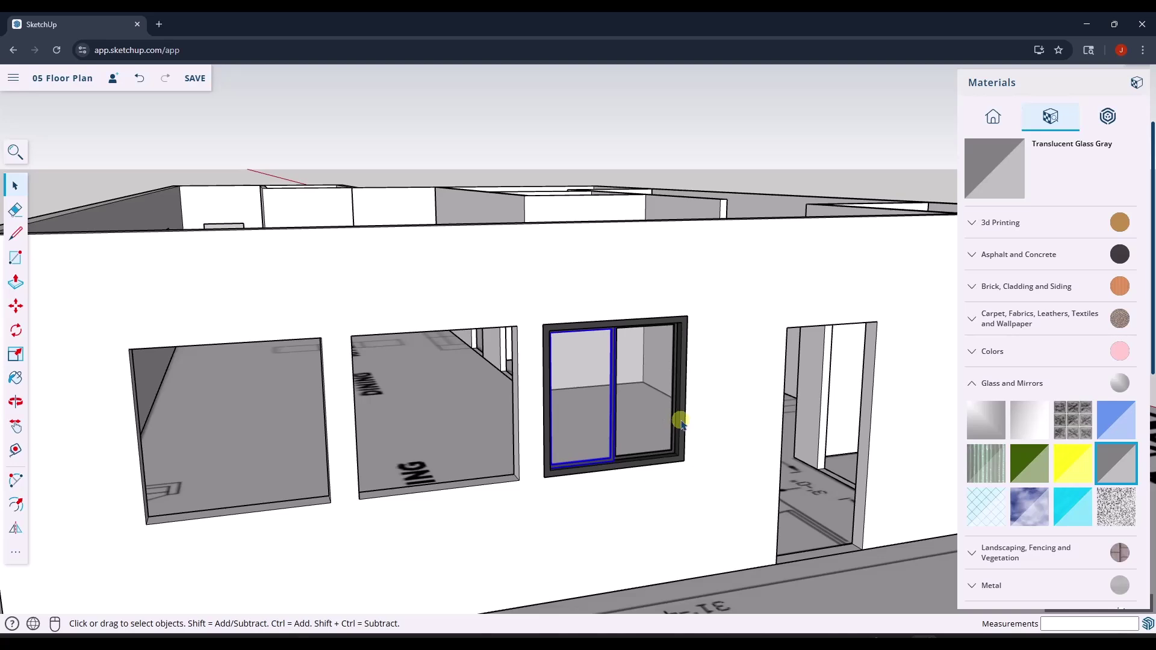
{"action": "left_click", "coordinate": [681, 423]}
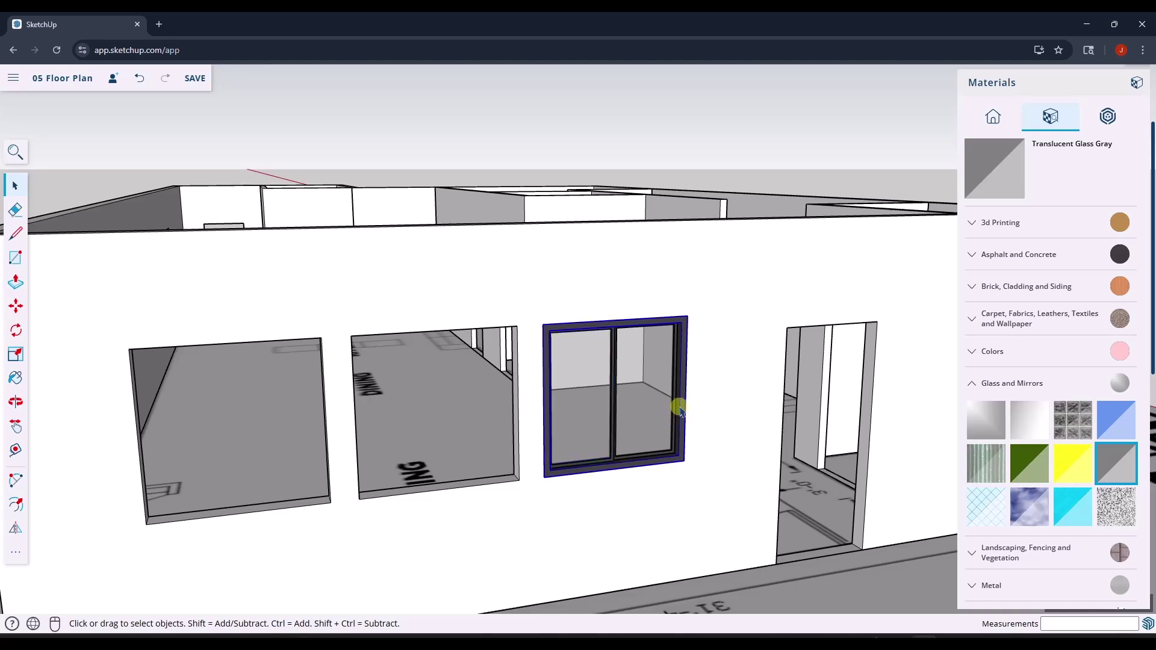
{"action": "left_click", "coordinate": [613, 409]}
Select all parts of the window together and measure the window's width along its upper edge
{"action": "left_click_drag", "start_coordinate": [520, 278], "coordinate": [732, 519]}
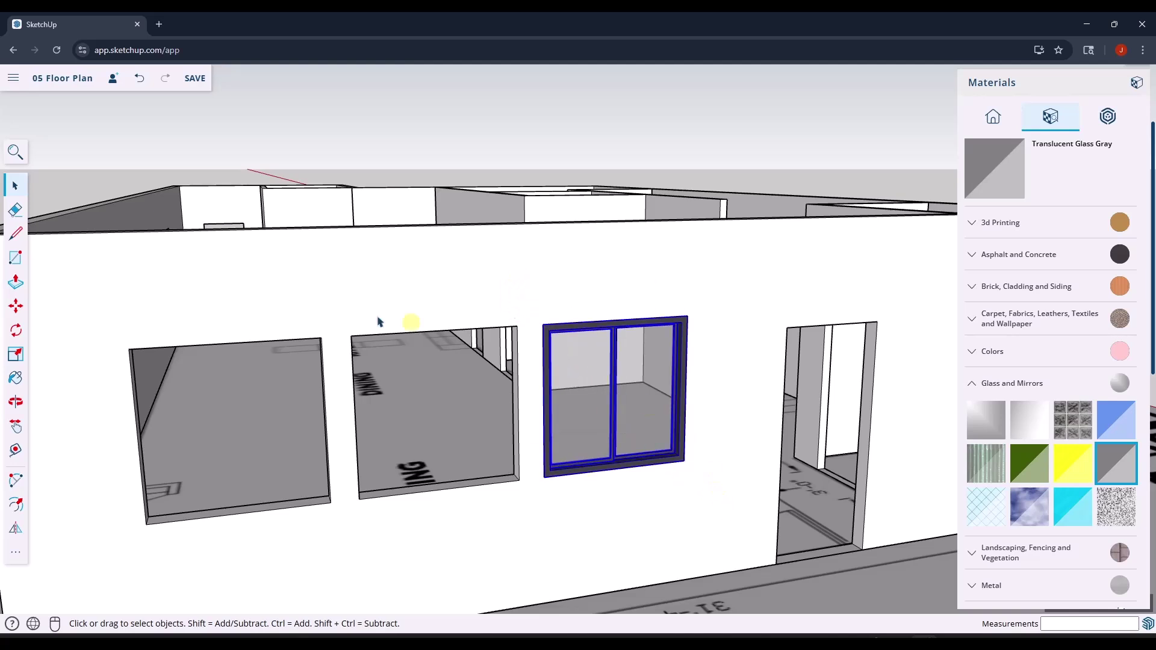
{"action": "left_click", "coordinate": [16, 450]}
{"action": "left_click", "coordinate": [543, 325]}
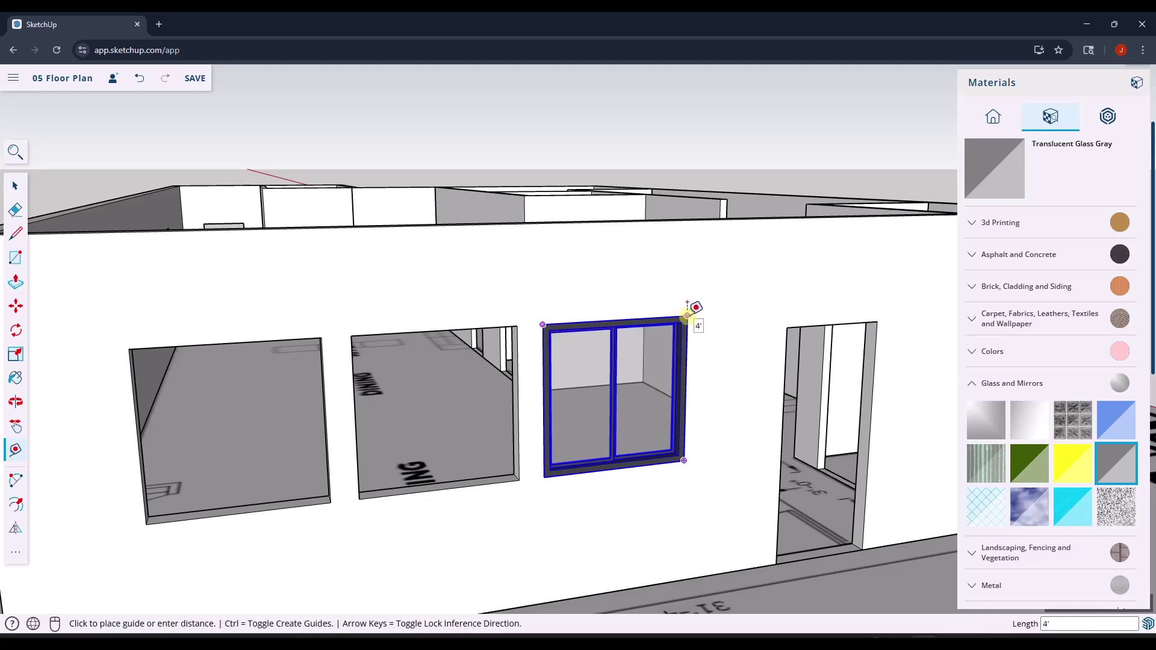
{"action": "left_click", "coordinate": [687, 316]}
{"action": "key", "text": "space"}
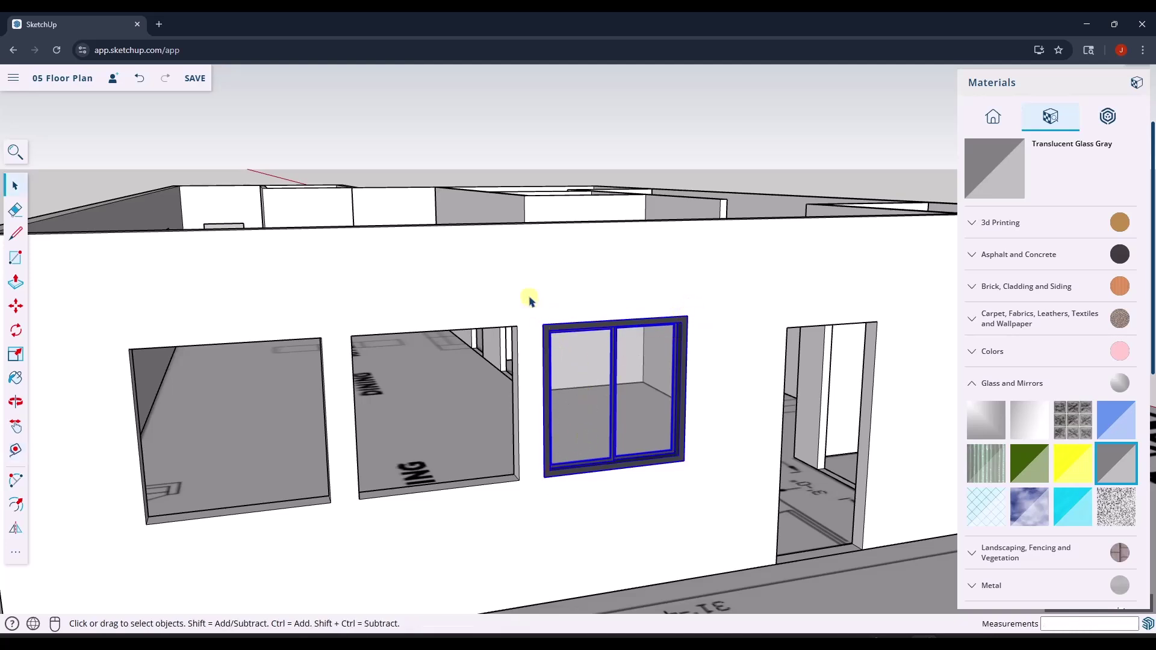
Make a component named "Window - 4' x 4'" from the outer frame and both slider panels
{"action": "left_click_drag", "start_coordinate": [522, 273], "coordinate": [734, 527]}
{"action": "right_click", "coordinate": [641, 395]}
{"action": "left_click", "coordinate": [673, 534]}
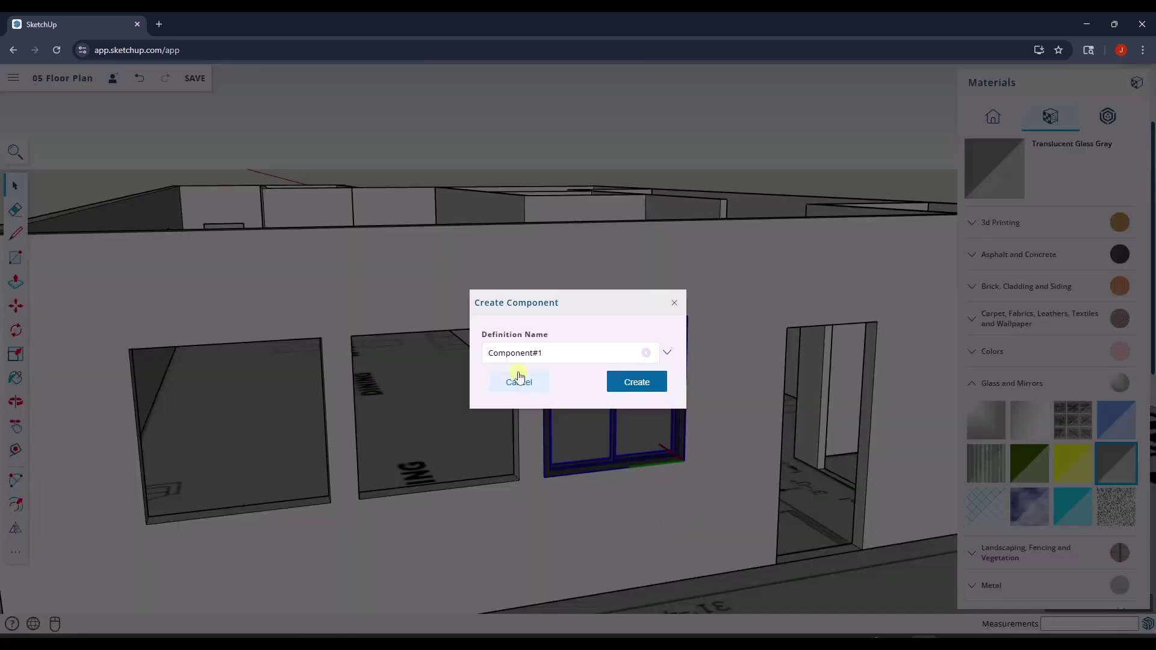
{"action": "type", "text": "Window - 4' x 4"}
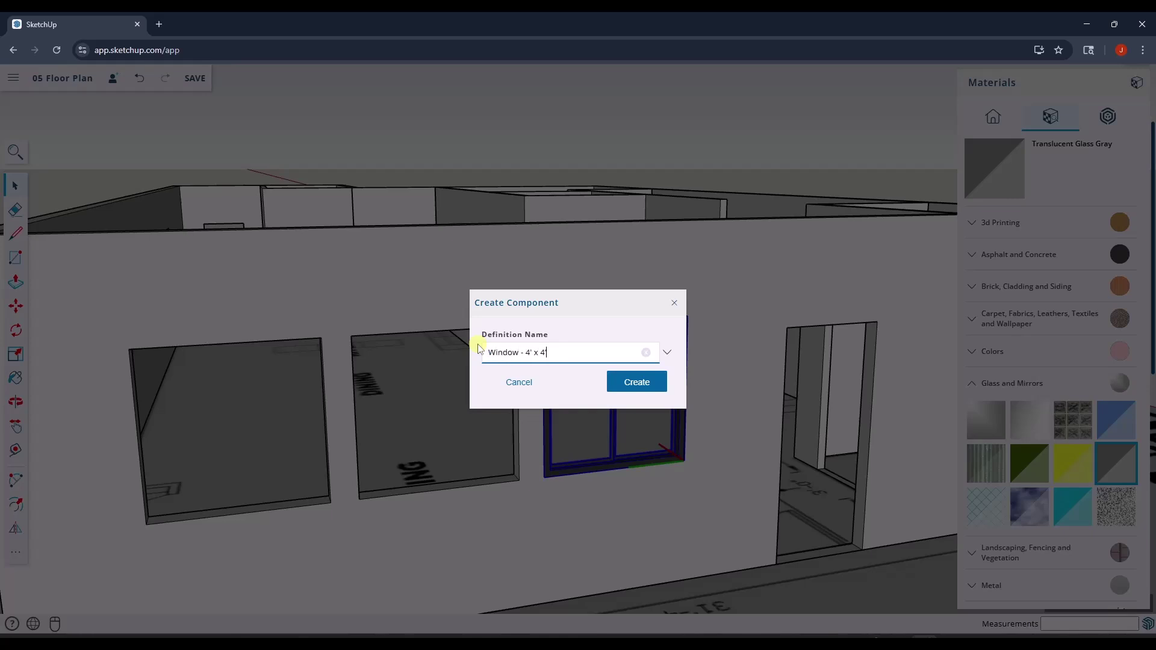
{"action": "left_click", "coordinate": [633, 389]}
Copy the Window - 4' x 4' component from its lower outer corner into the matching corner of the adjacent middle opening
{"action": "middle_click_drag", "start_coordinate": [626, 387], "coordinate": [717, 316]}
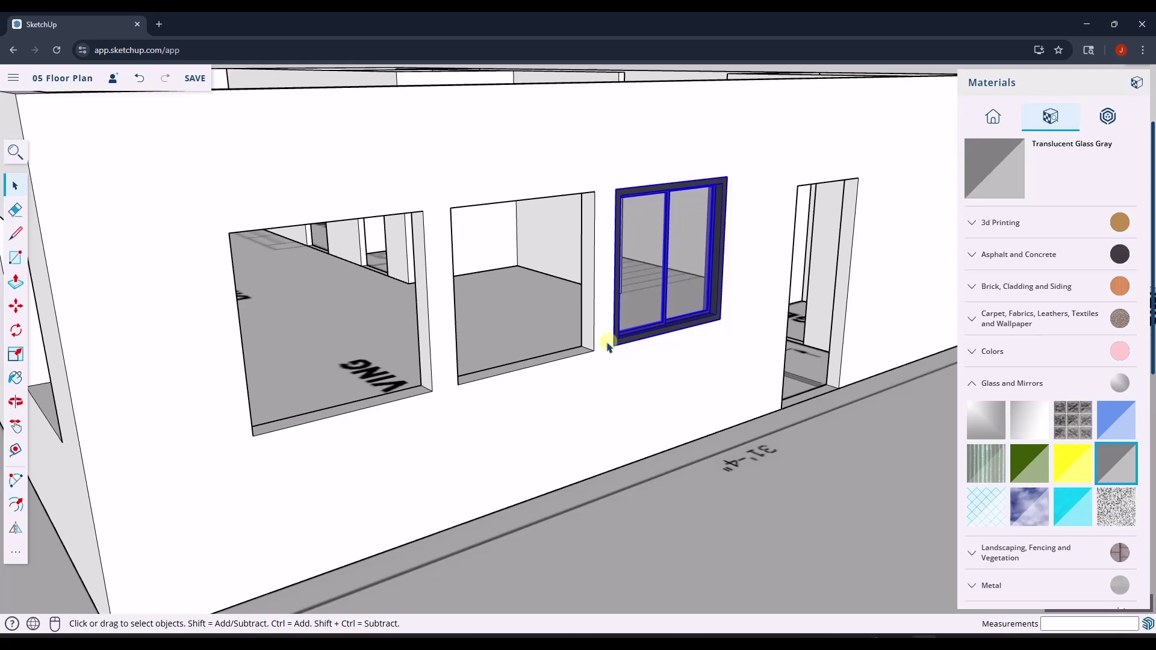
{"action": "scroll", "coordinate": [626, 359], "scroll_direction": "down", "scroll_amount": 10}
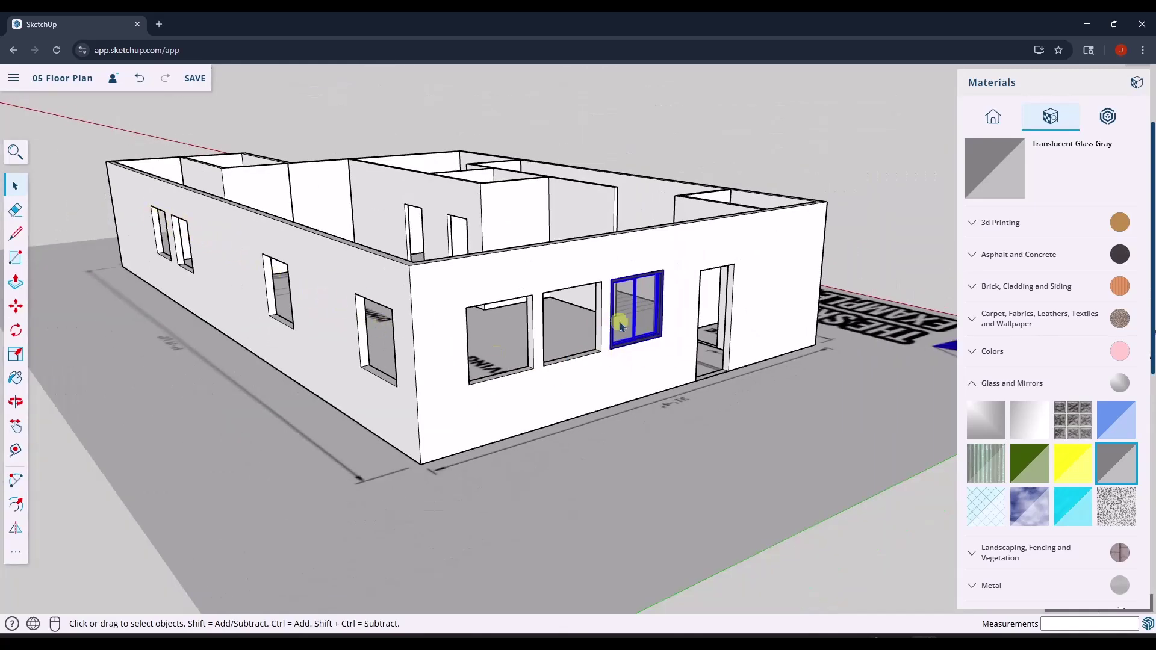
{"action": "scroll", "coordinate": [614, 330], "scroll_direction": "up", "scroll_amount": 5}
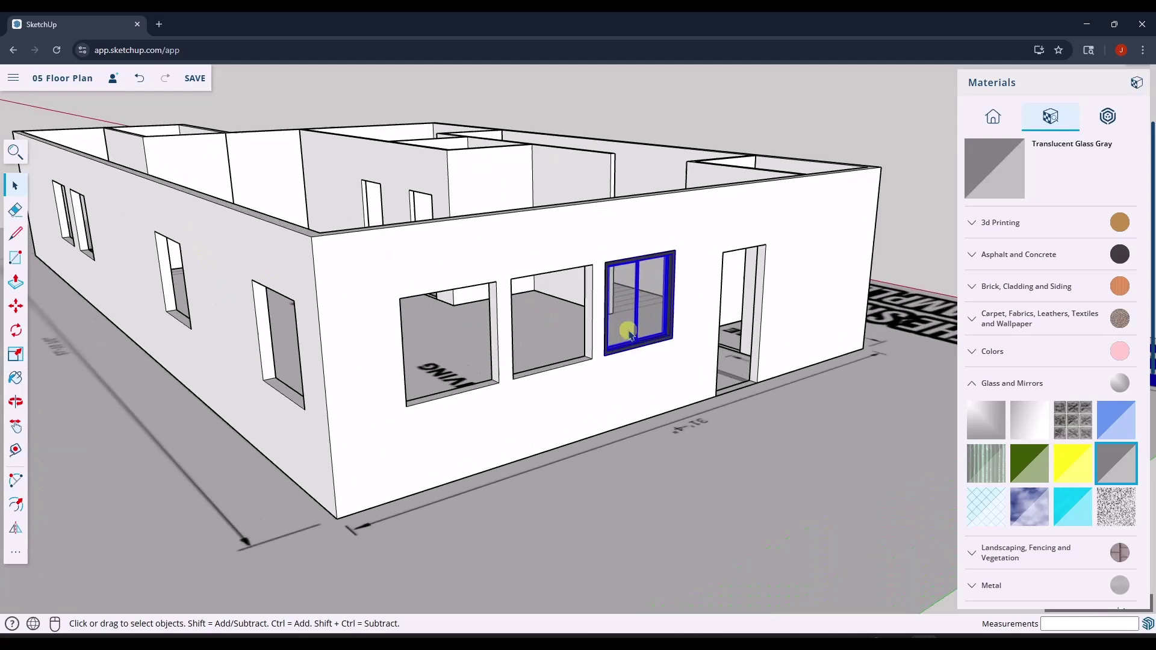
{"action": "key", "text": "m"}
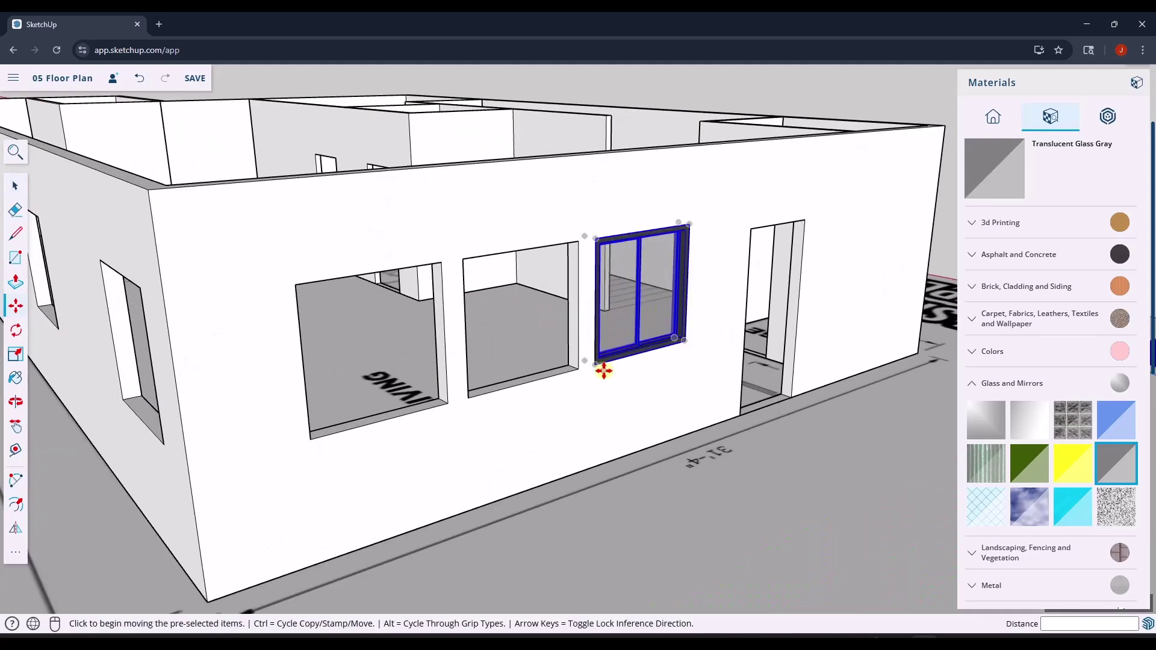
{"action": "key", "text": "space"}
{"action": "scroll", "coordinate": [683, 261], "scroll_direction": "up", "scroll_amount": 2}
{"action": "scroll", "coordinate": [683, 263], "scroll_direction": "up", "scroll_amount": 2}
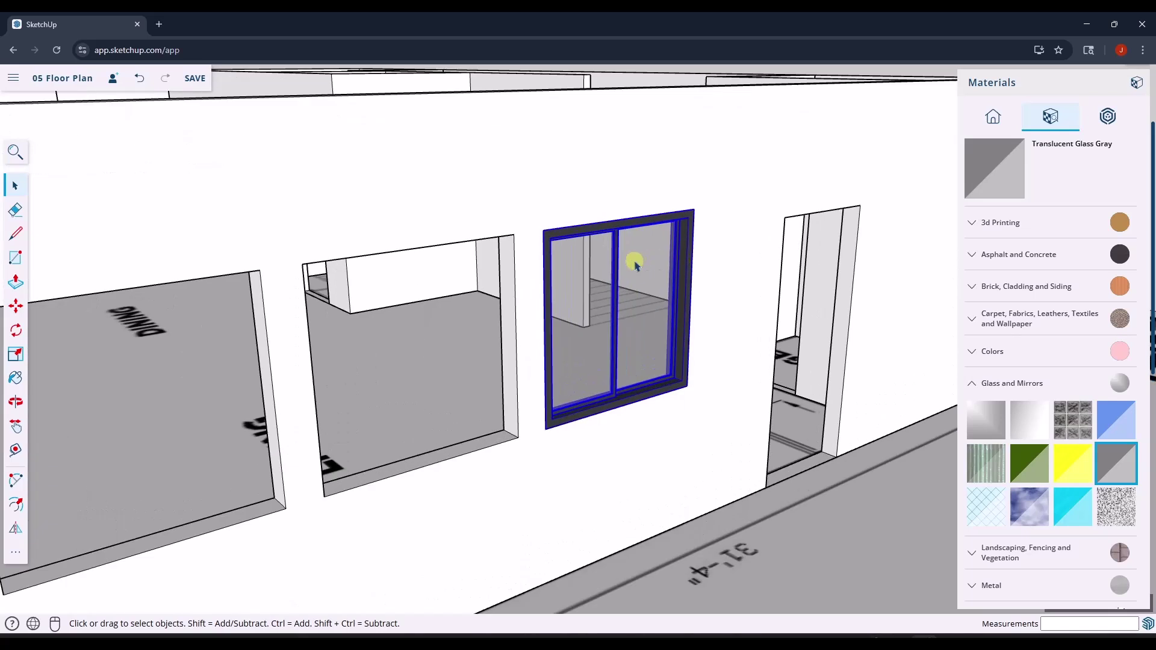
{"action": "key", "text": "m"}
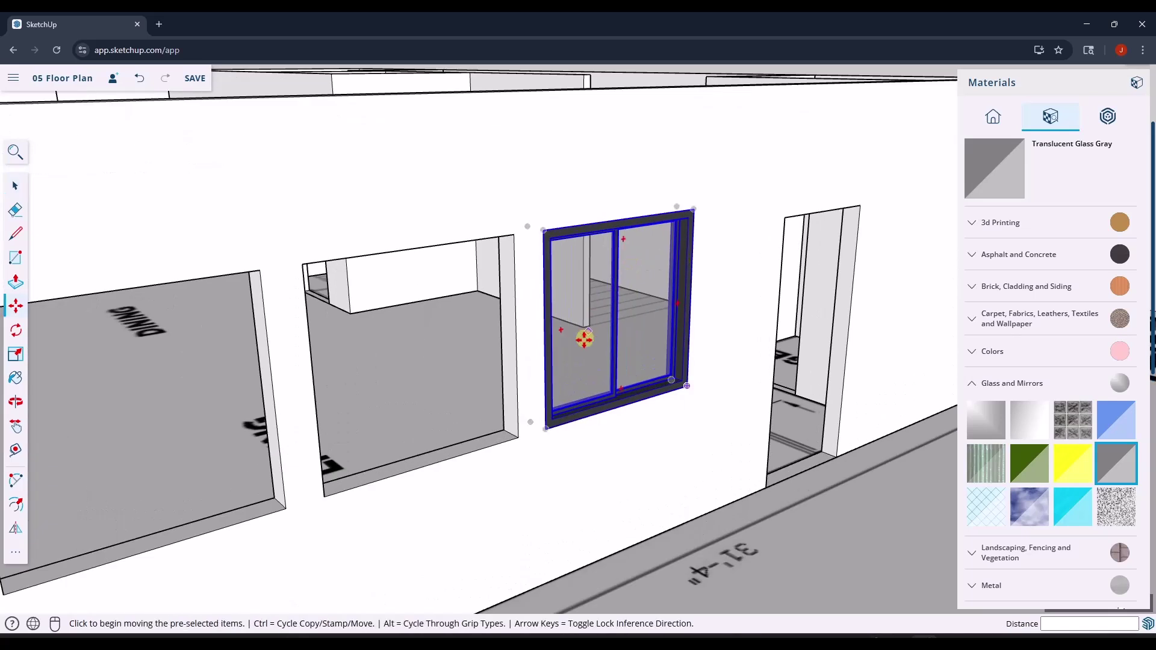
{"action": "left_click", "coordinate": [546, 428]}
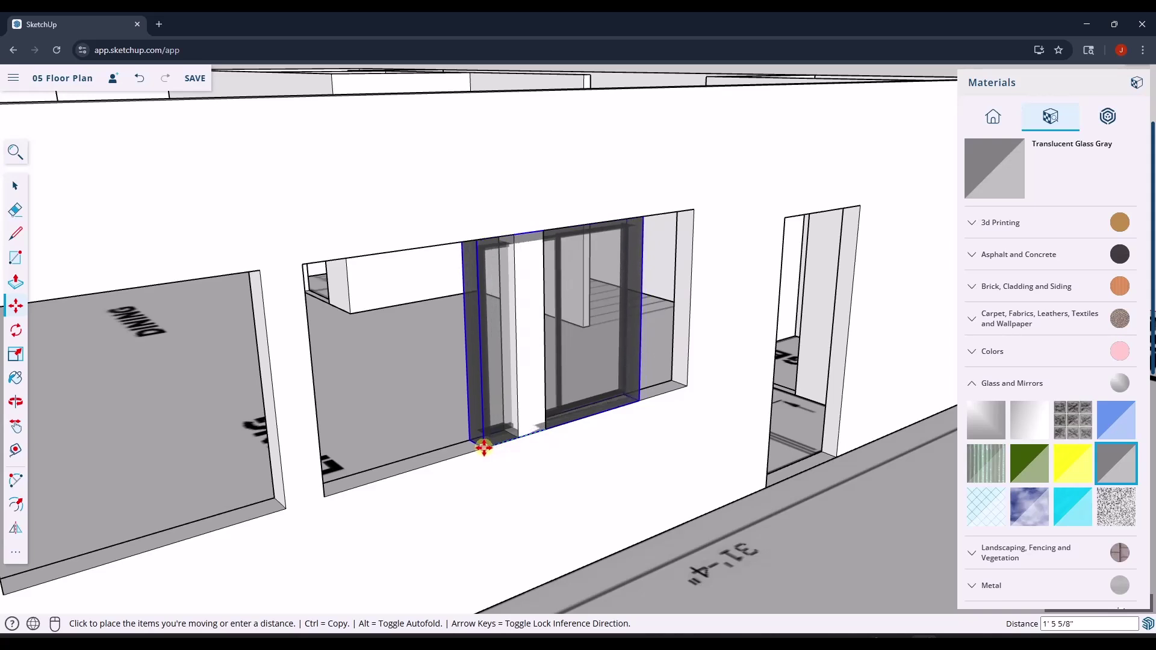
{"action": "key", "text": "ctrl"}
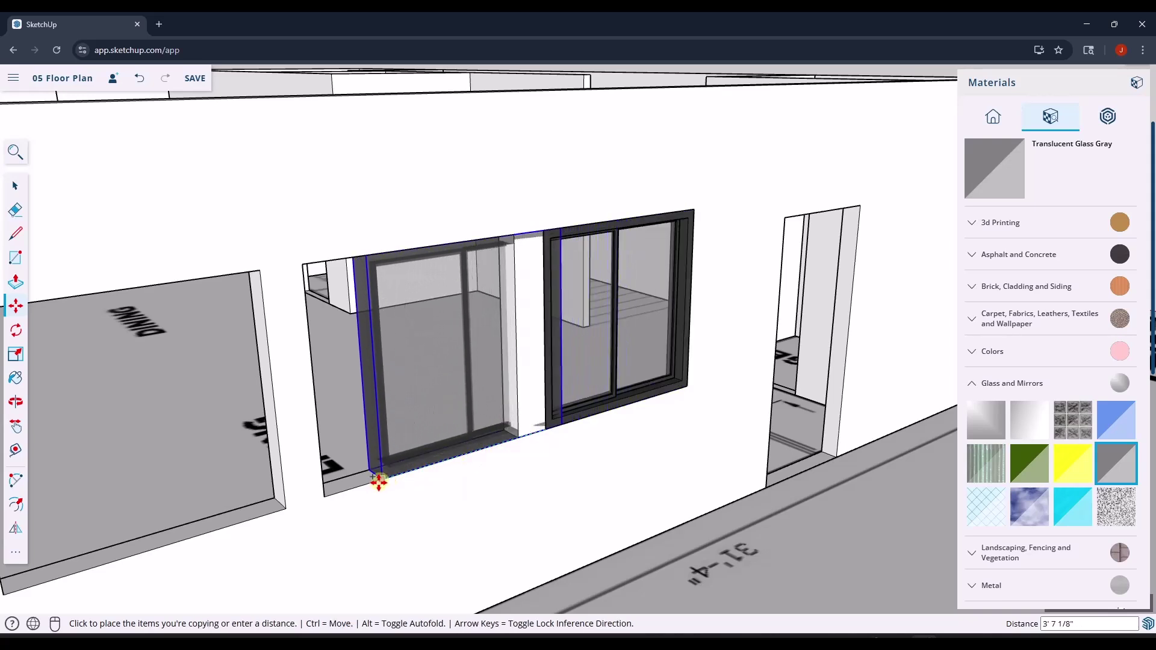
{"action": "left_click", "coordinate": [323, 498]}
Copy the middle window by its lower outer corner into the last empty window opening of the same wall, beside LIVING
{"action": "middle_click_drag", "start_coordinate": [519, 452], "coordinate": [485, 429]}
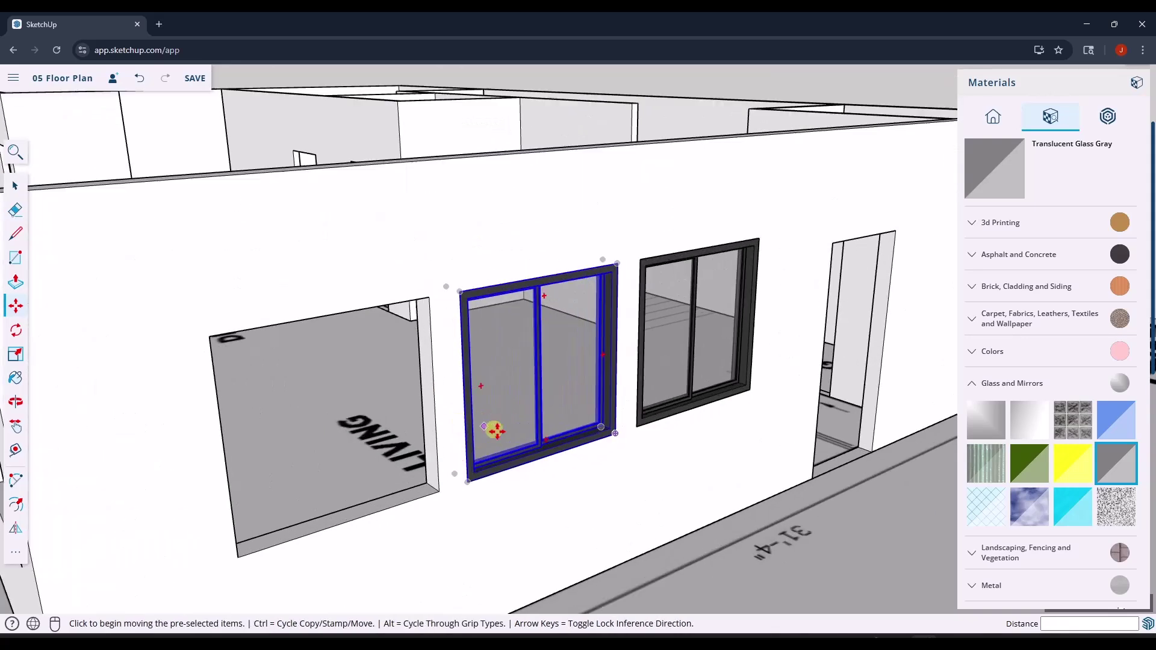
{"action": "key", "text": "ctrl"}
{"action": "left_click", "coordinate": [467, 482]}
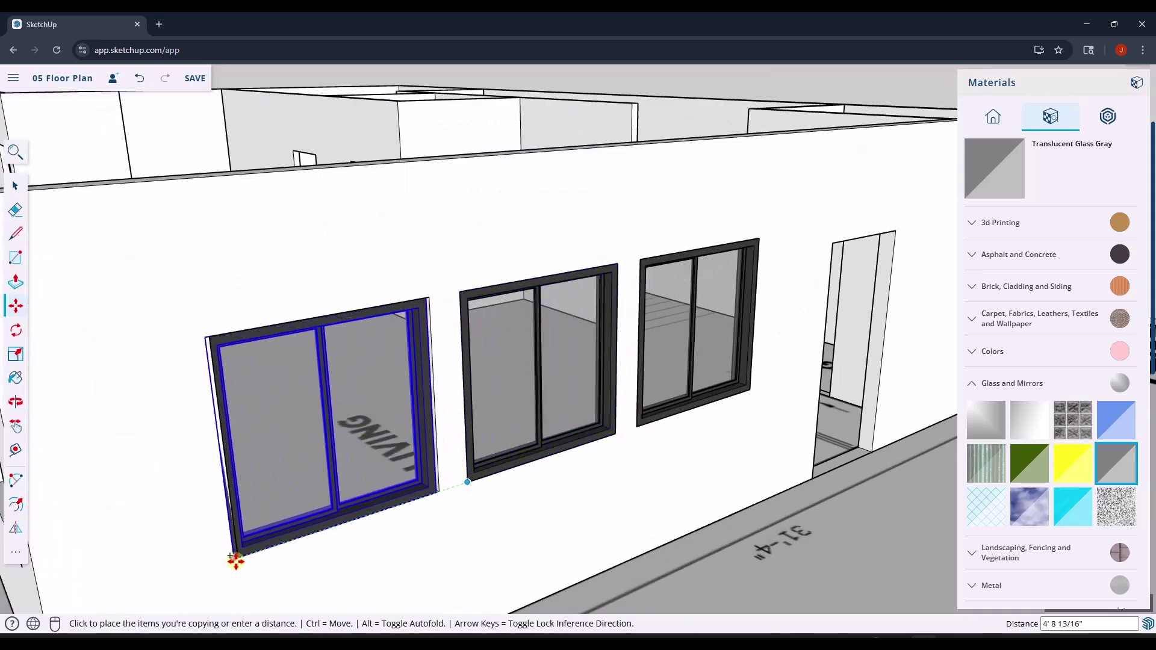
{"action": "left_click", "coordinate": [237, 557]}
Copy the window nearest the building corner to the side wall, snapping its lower corner to the near lower corner of the opening
{"action": "scroll", "coordinate": [235, 451], "scroll_direction": "down", "scroll_amount": 6}
{"action": "scroll", "coordinate": [406, 454], "scroll_direction": "up", "scroll_amount": 6}
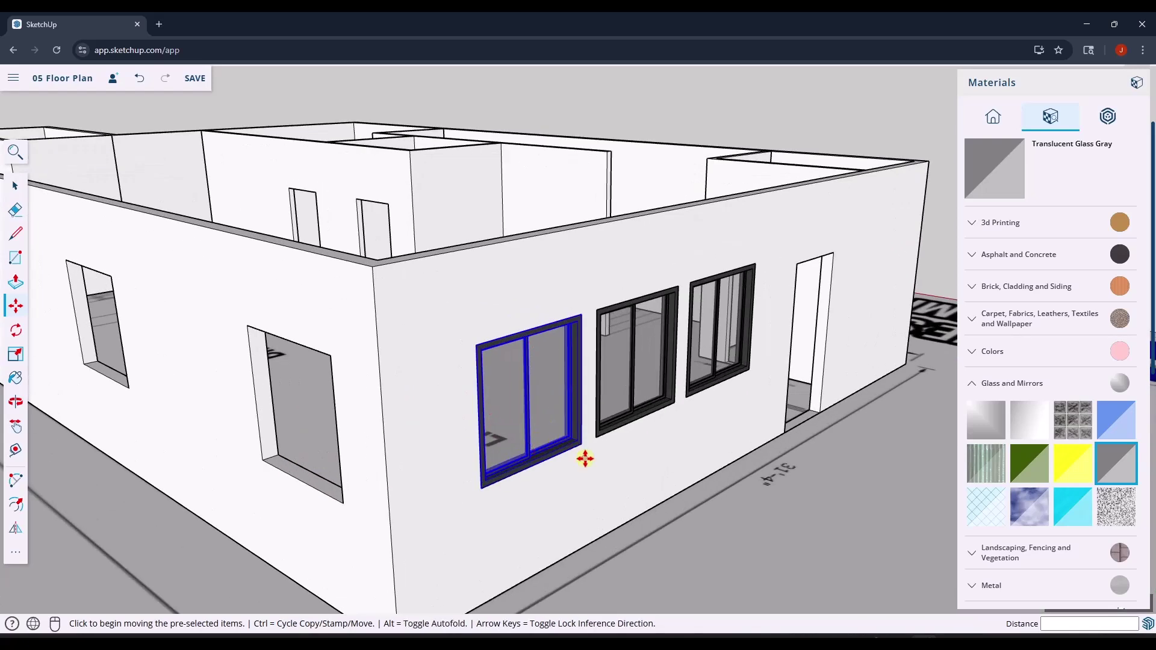
{"action": "key", "text": "ctrl"}
{"action": "left_click", "coordinate": [584, 446]}
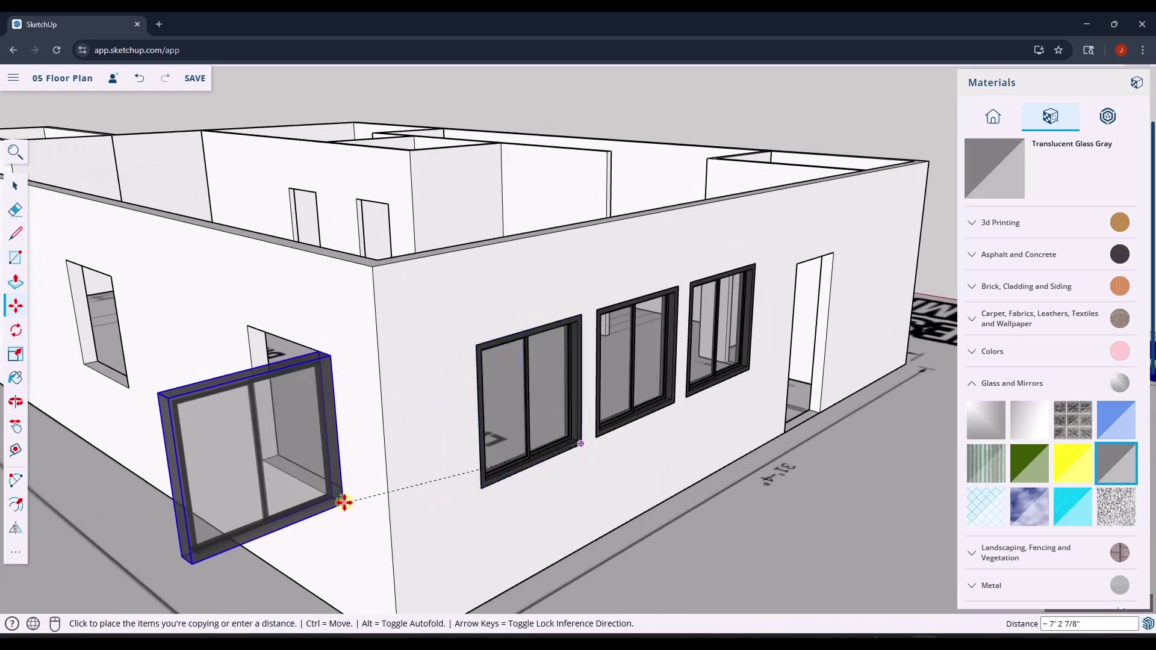
{"action": "left_click", "coordinate": [346, 501]}
Try rotating the window copy at the side wall about its own vertical center axis with the Move tool's rotation grip
{"action": "scroll", "coordinate": [400, 449], "scroll_direction": "up", "scroll_amount": 5}
{"action": "scroll", "coordinate": [400, 448], "scroll_direction": "down", "scroll_amount": 5}
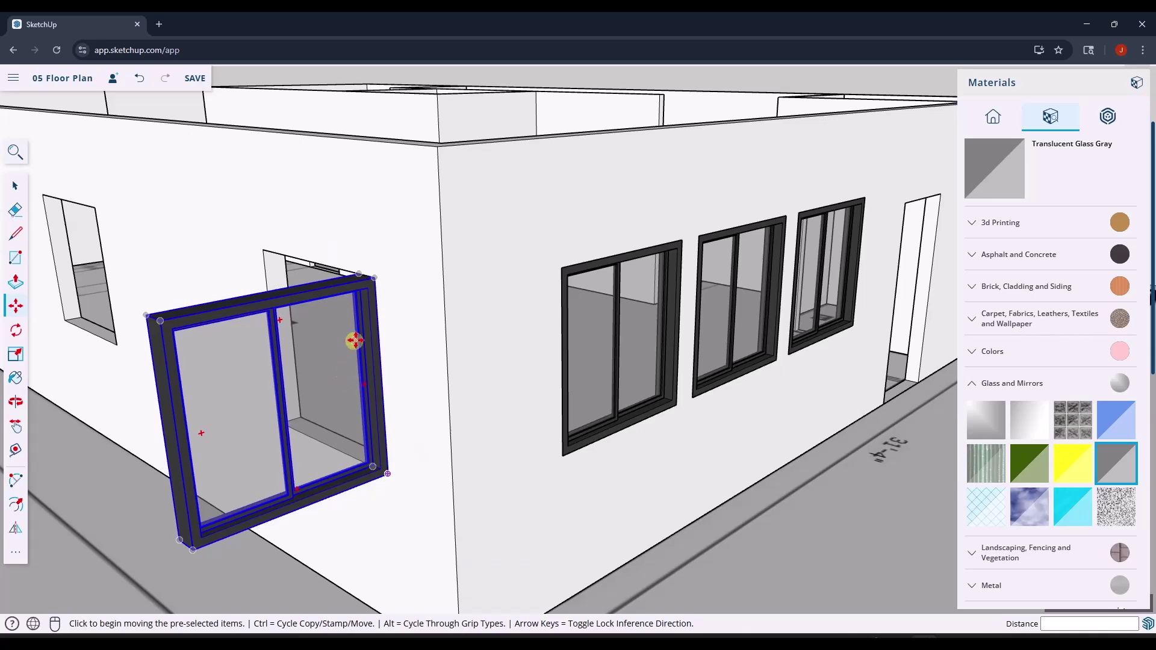
{"action": "middle_click_drag", "start_coordinate": [331, 291], "coordinate": [341, 353]}
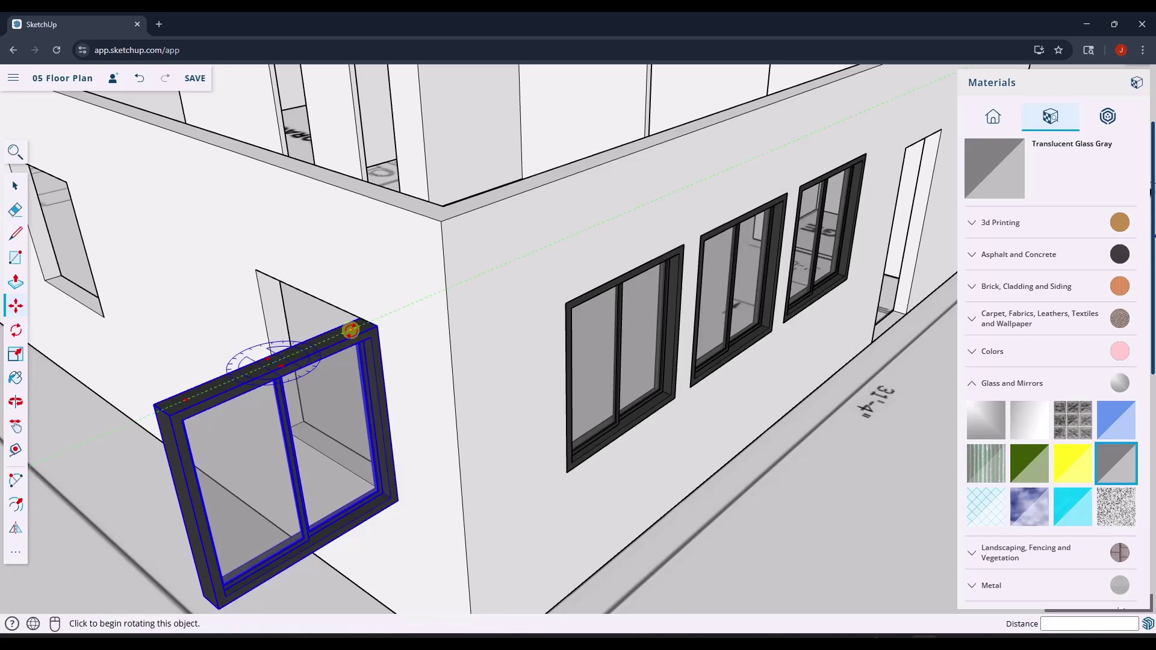
{"action": "left_click", "coordinate": [350, 331]}
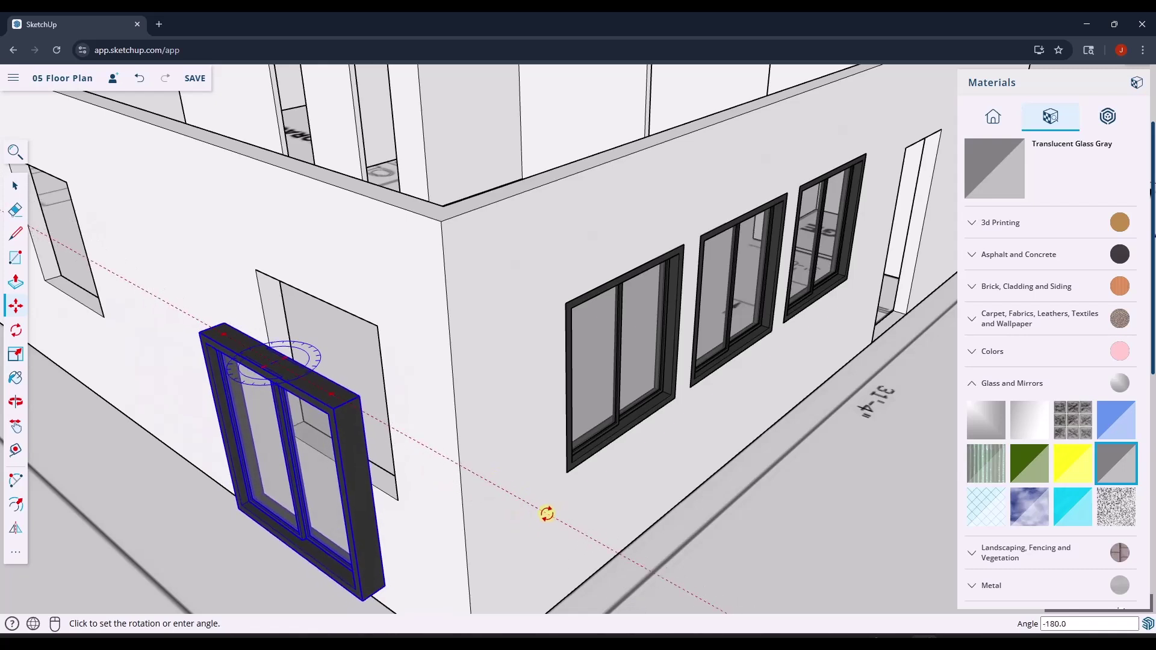
{"action": "key", "text": "space"}
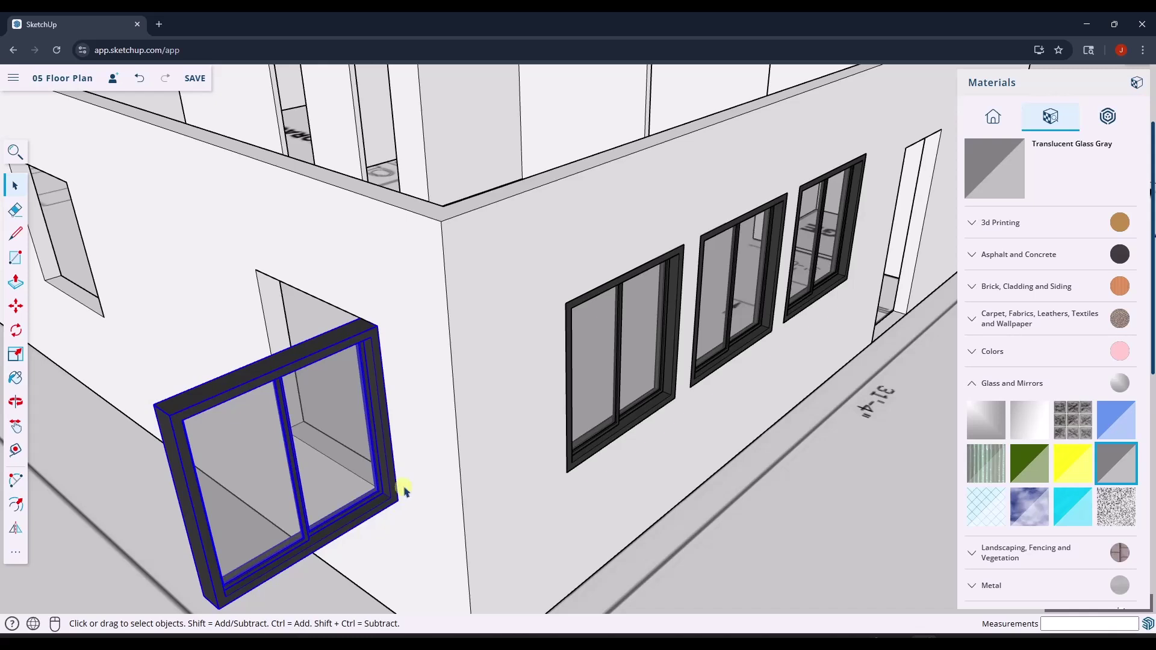
Rotate the window copy 90 degrees about its lower corner nearest the building corner, fitting it into the side wall opening
{"action": "key", "text": "q"}
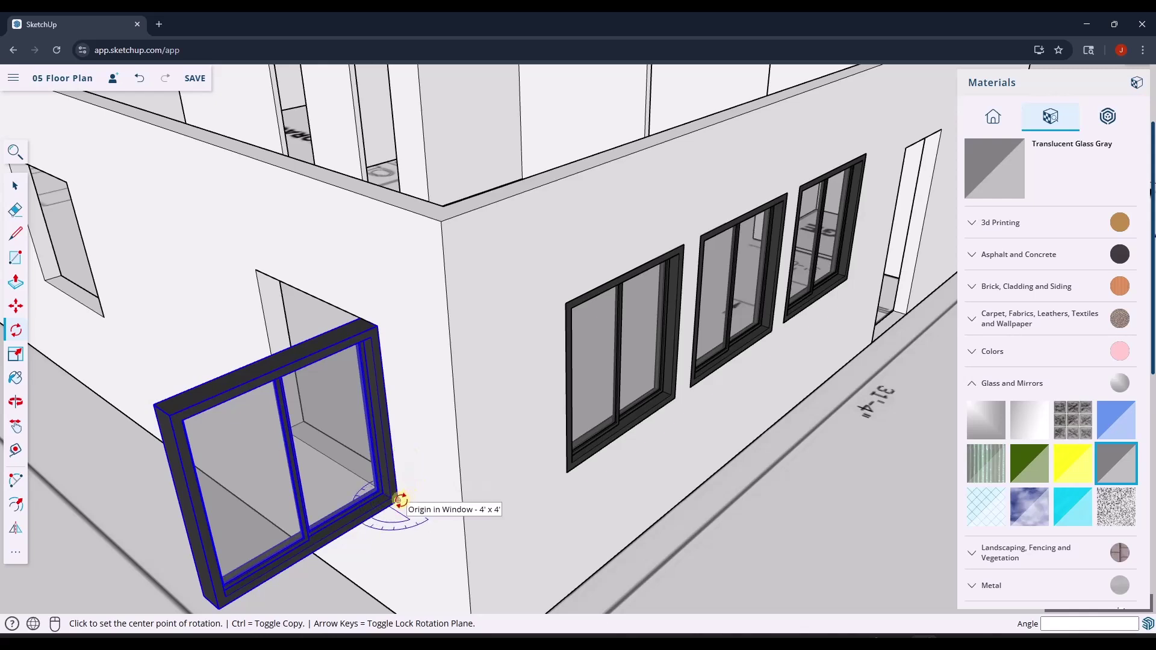
{"action": "left_click", "coordinate": [399, 500]}
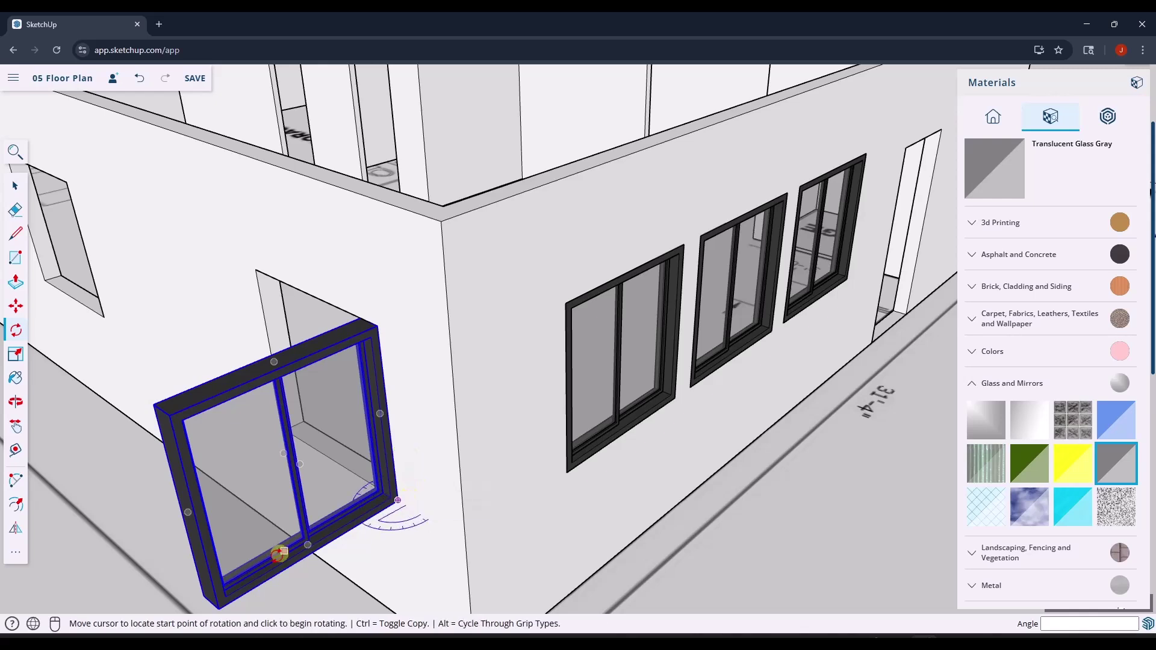
{"action": "left_click", "coordinate": [221, 610]}
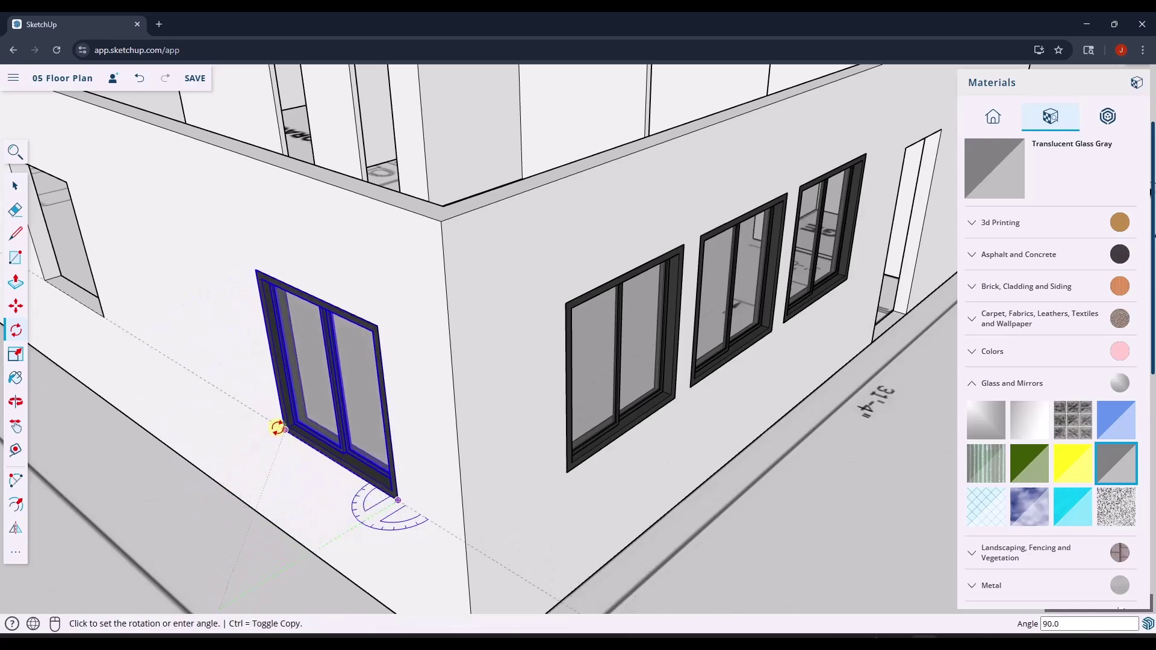
{"action": "left_click", "coordinate": [278, 428]}
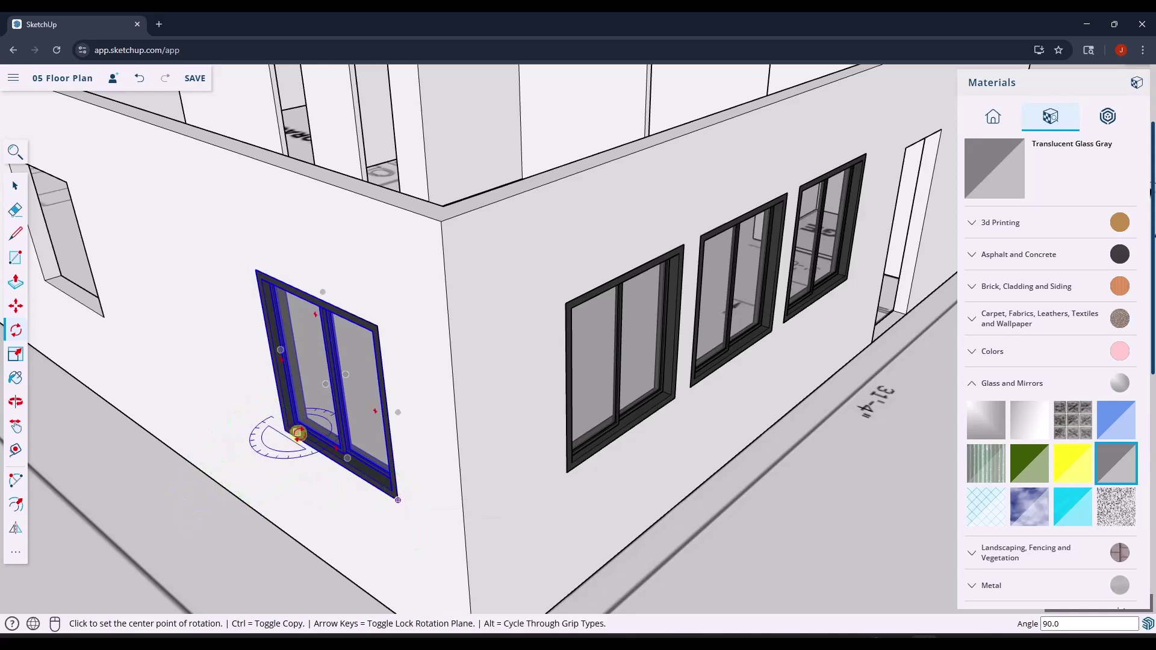
Copy the rotated window by its lower corner nearest the building corner into the neighbouring side wall opening beside DINING
{"action": "scroll", "coordinate": [339, 420], "scroll_direction": "down", "scroll_amount": 5}
{"action": "middle_click_drag", "start_coordinate": [339, 420], "coordinate": [596, 412]}
{"action": "key", "text": "space"}
{"action": "key", "text": "m"}
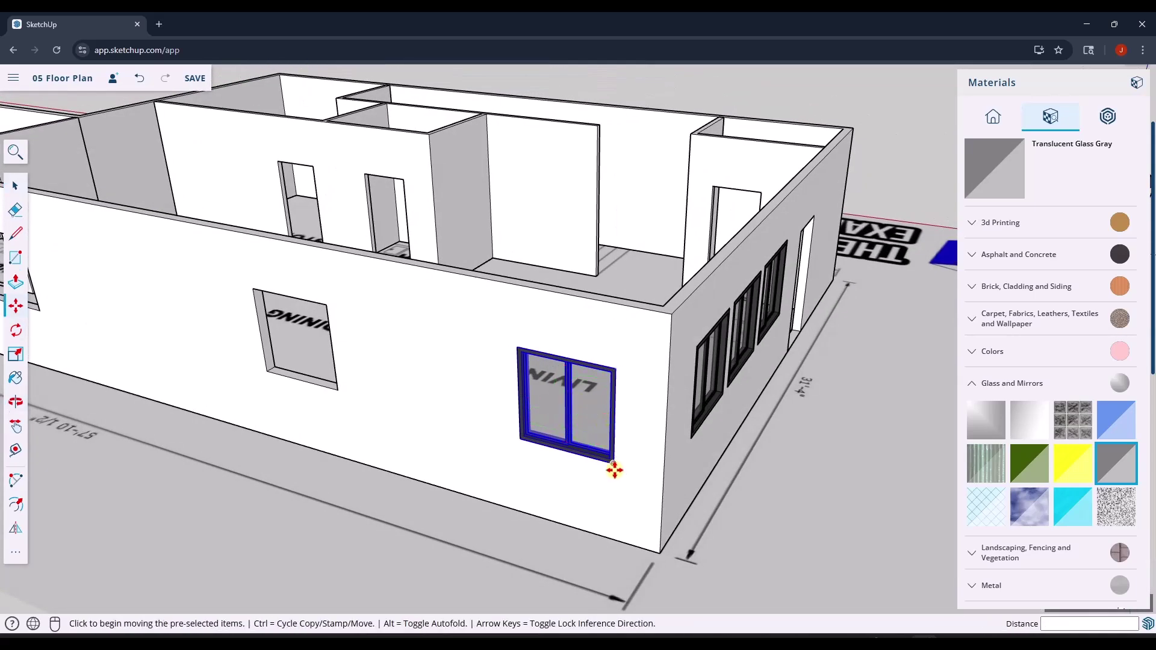
{"action": "left_click", "coordinate": [614, 463]}
{"action": "key", "text": "ctrl"}
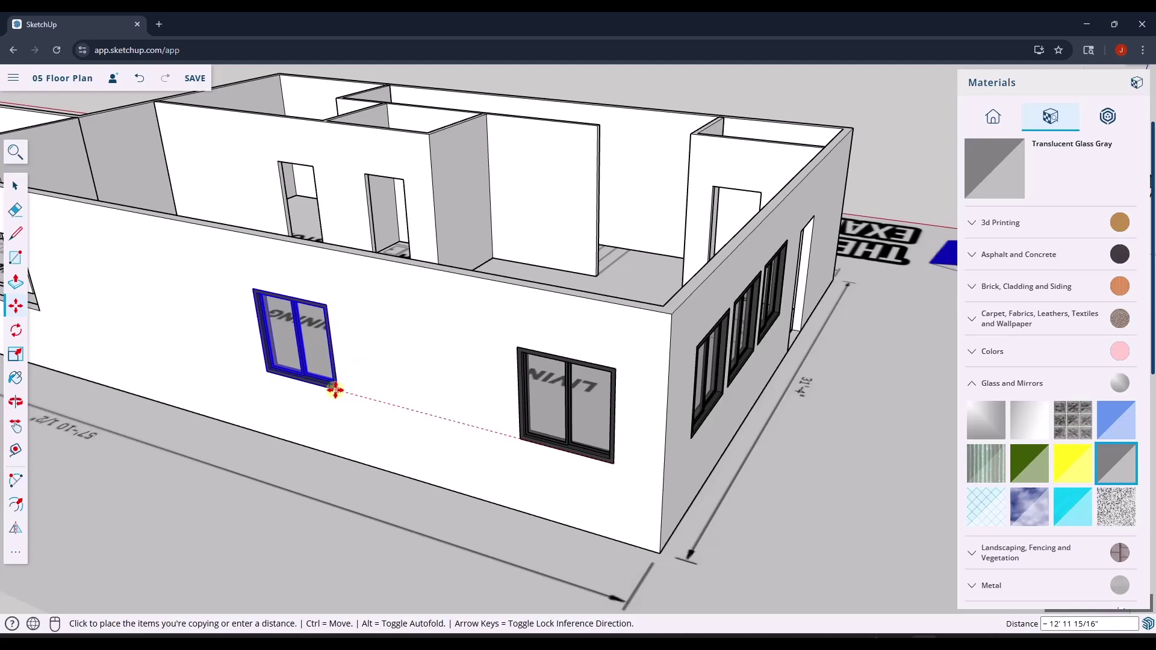
{"action": "left_click", "coordinate": [336, 390]}
Copy the window by the same lower corner into each of the two remaining openings farther along the side wall
{"action": "left_click", "coordinate": [336, 391]}
{"action": "middle_click_drag", "start_coordinate": [238, 367], "coordinate": [485, 395]}
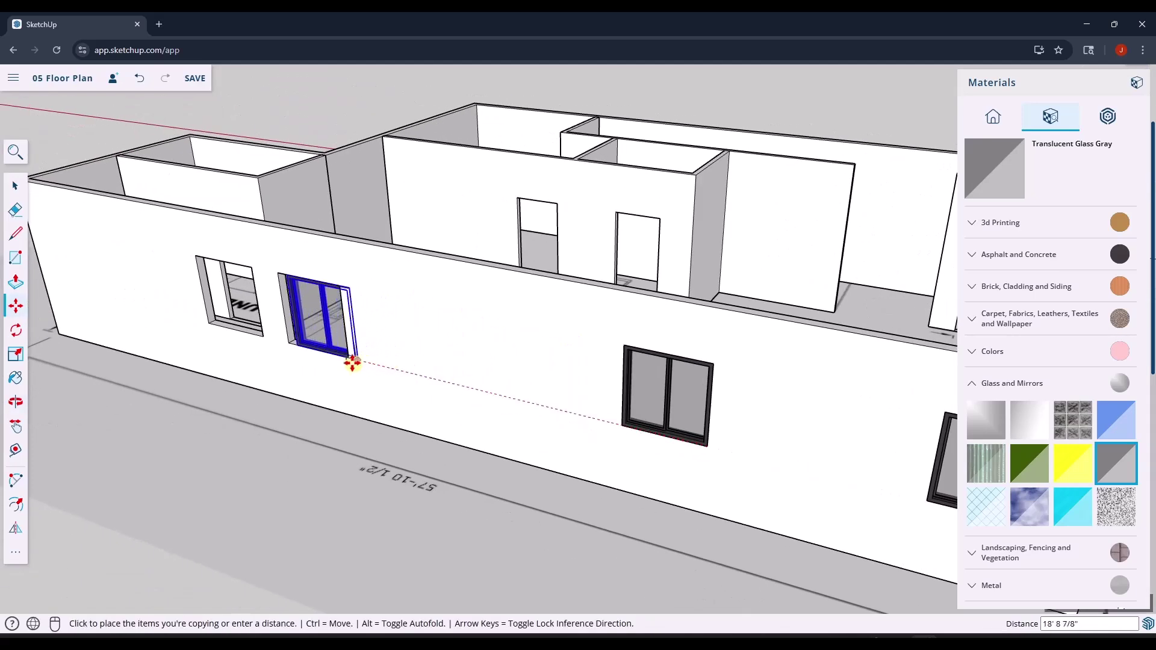
{"action": "left_click", "coordinate": [346, 356]}
{"action": "left_click", "coordinate": [345, 354]}
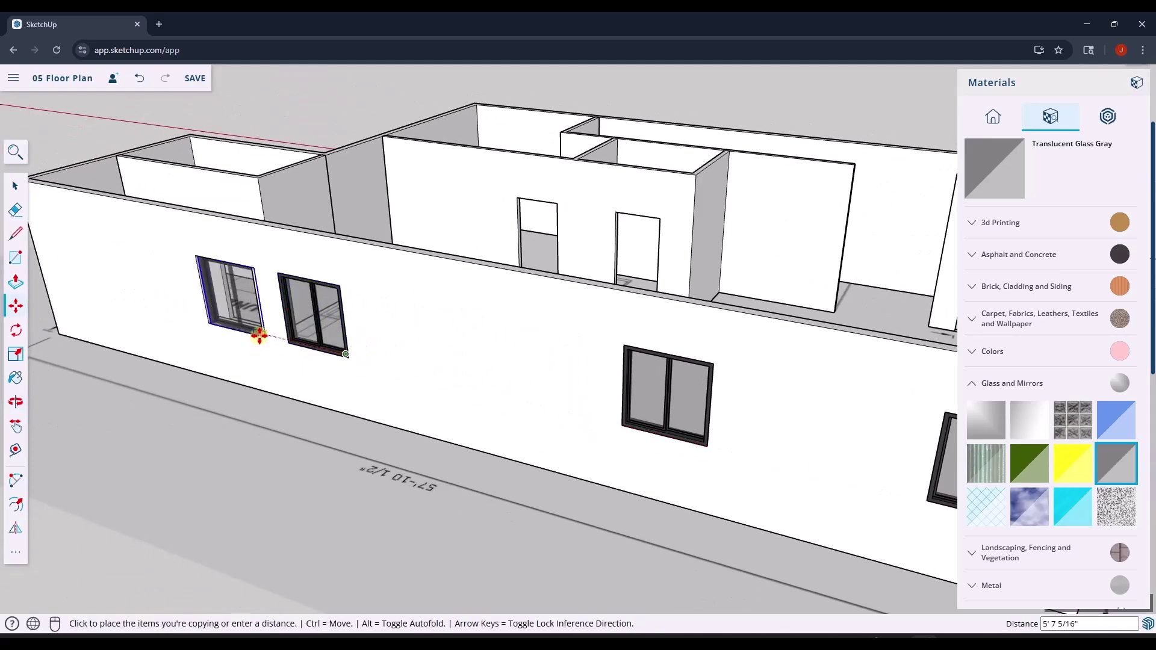
{"action": "left_click", "coordinate": [259, 332]}
{"action": "key", "text": "space"}
Draw a 7' x 3' rectangle across the door opening beside the three windows, snapping to its opposite outer corners
{"action": "scroll", "coordinate": [353, 395], "scroll_direction": "down", "scroll_amount": 5}
{"action": "middle_click_drag", "start_coordinate": [353, 395], "coordinate": [810, 450]}
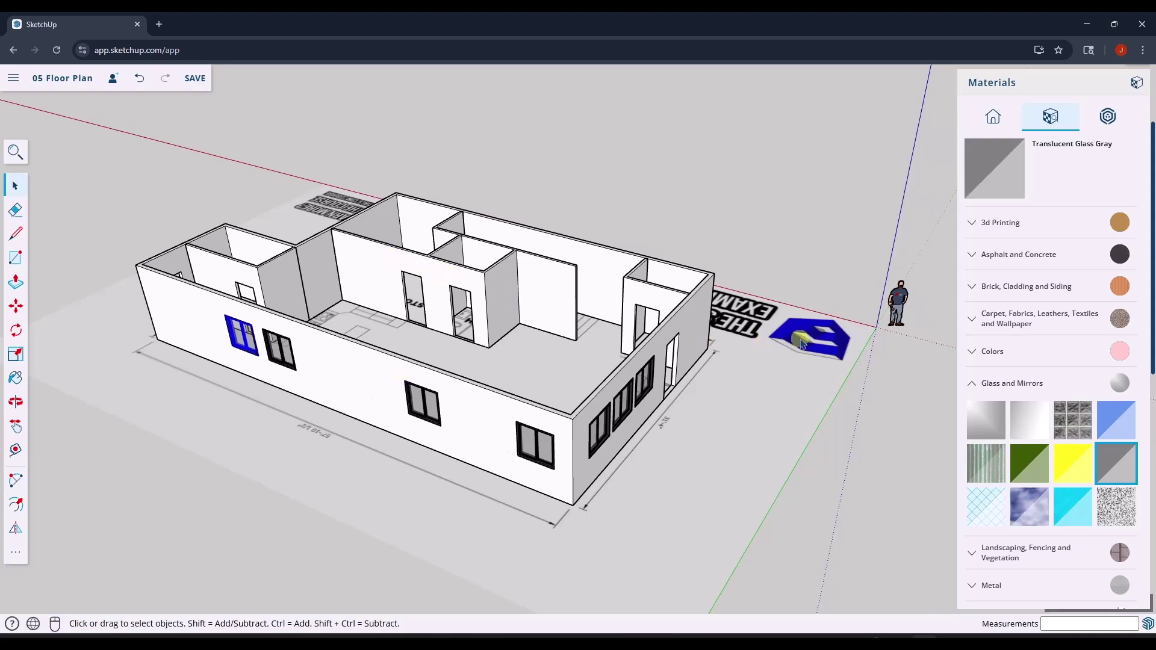
{"action": "middle_click_drag", "start_coordinate": [453, 283], "coordinate": [609, 279]}
{"action": "scroll", "coordinate": [573, 451], "scroll_direction": "up", "scroll_amount": 5}
{"action": "scroll", "coordinate": [526, 537], "scroll_direction": "up", "scroll_amount": 3}
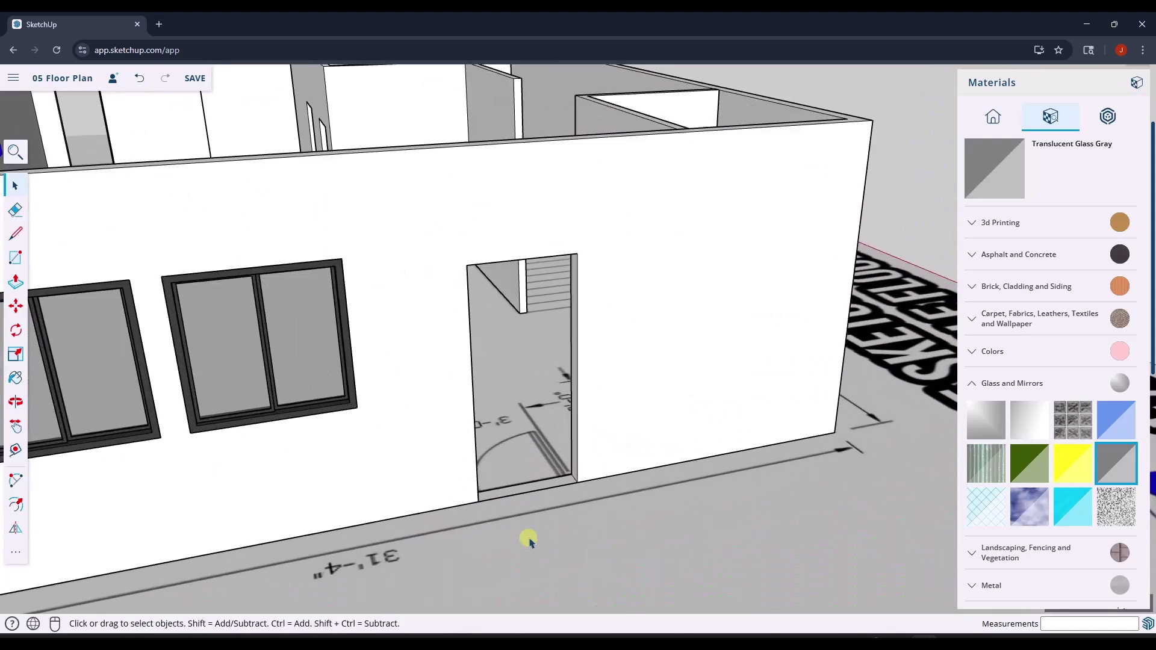
{"action": "scroll", "coordinate": [536, 439], "scroll_direction": "up", "scroll_amount": 3}
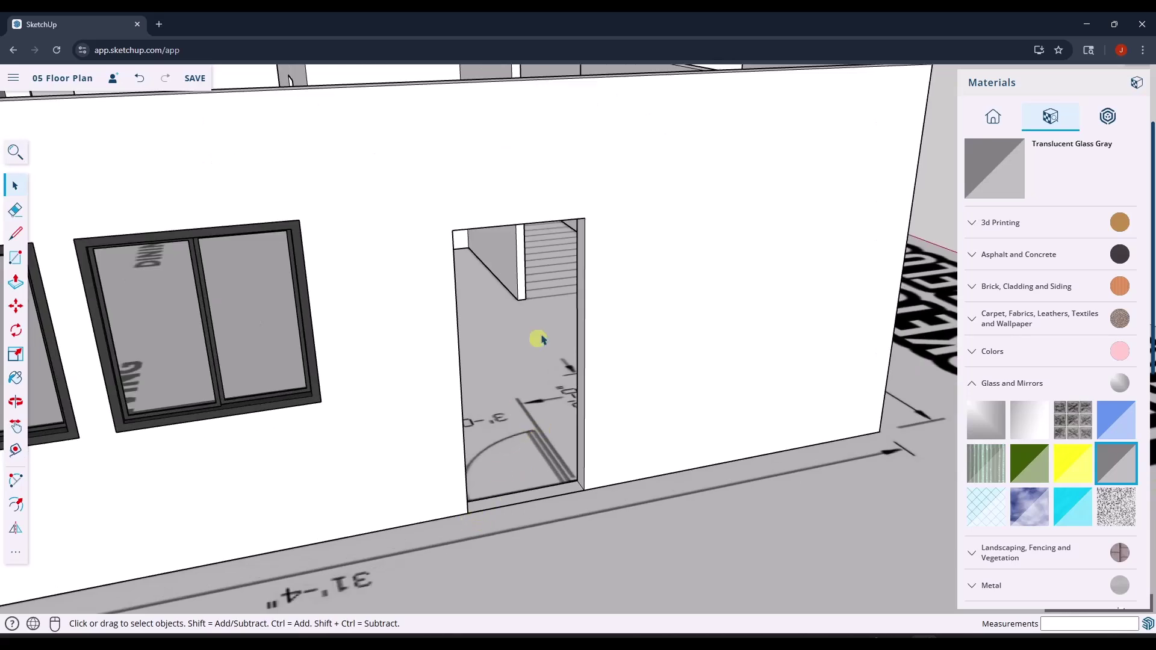
{"action": "scroll", "coordinate": [581, 253], "scroll_direction": "down", "scroll_amount": 3}
{"action": "scroll", "coordinate": [556, 257], "scroll_direction": "up", "scroll_amount": 2}
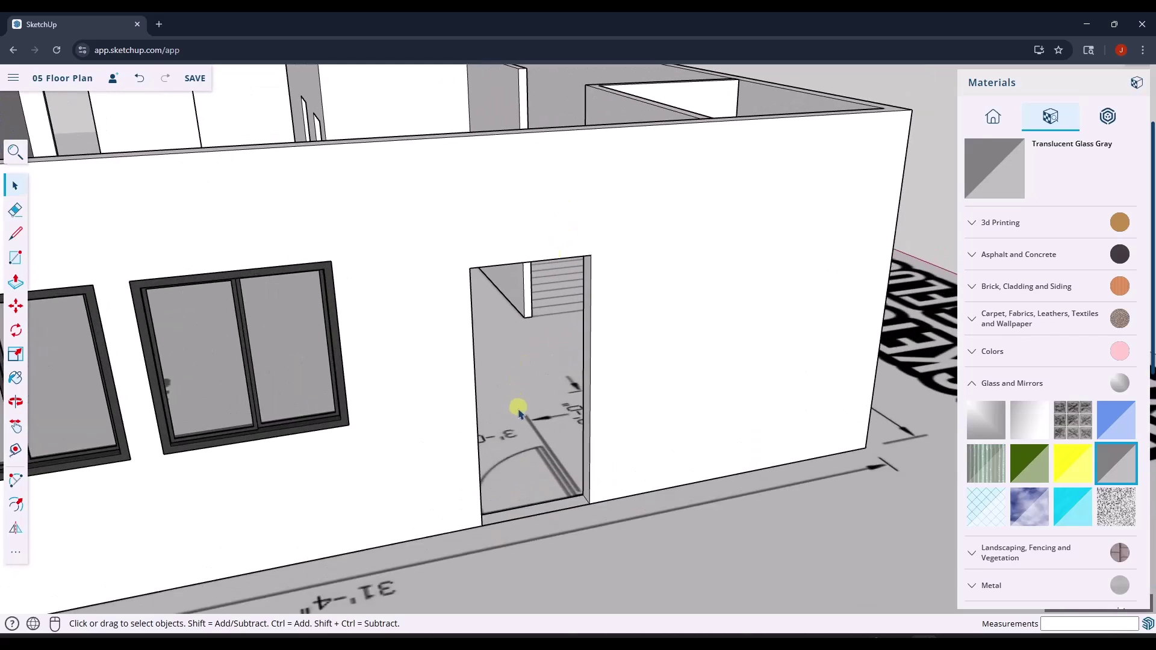
{"action": "key", "text": "r"}
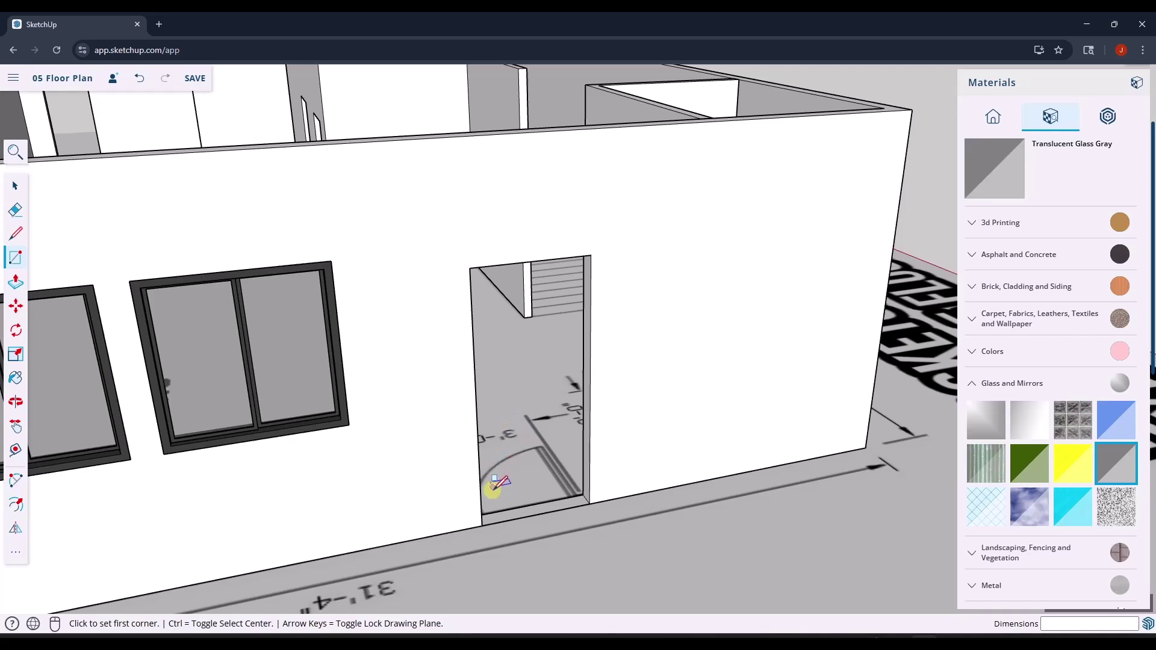
{"action": "left_click", "coordinate": [482, 525]}
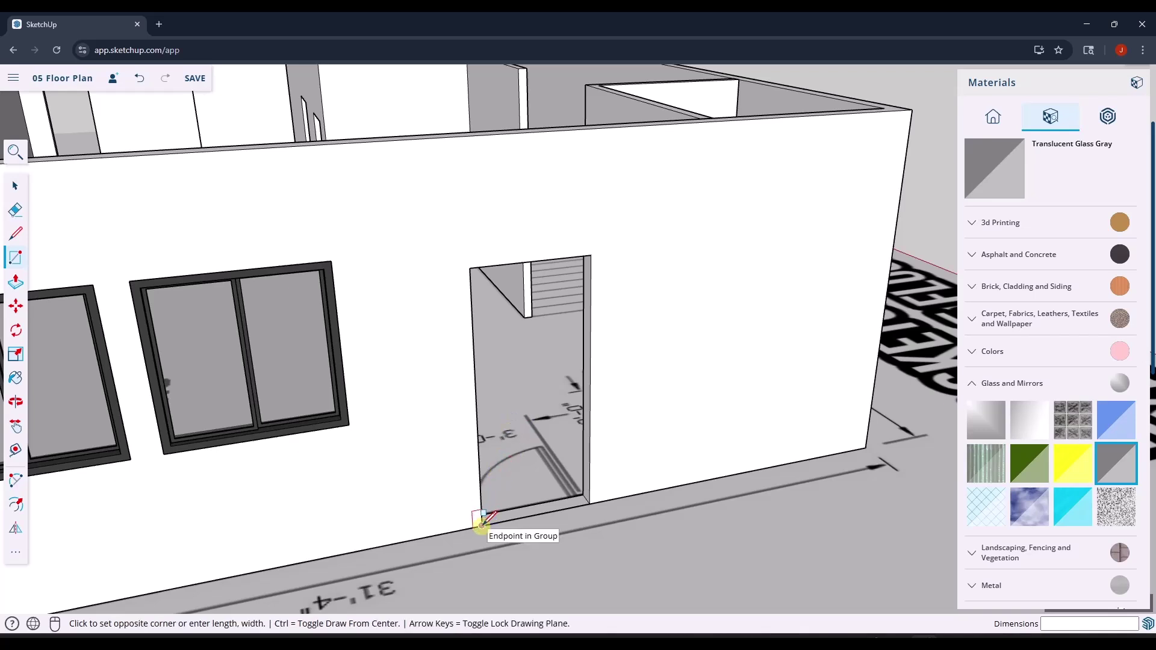
{"action": "left_click", "coordinate": [590, 256]}
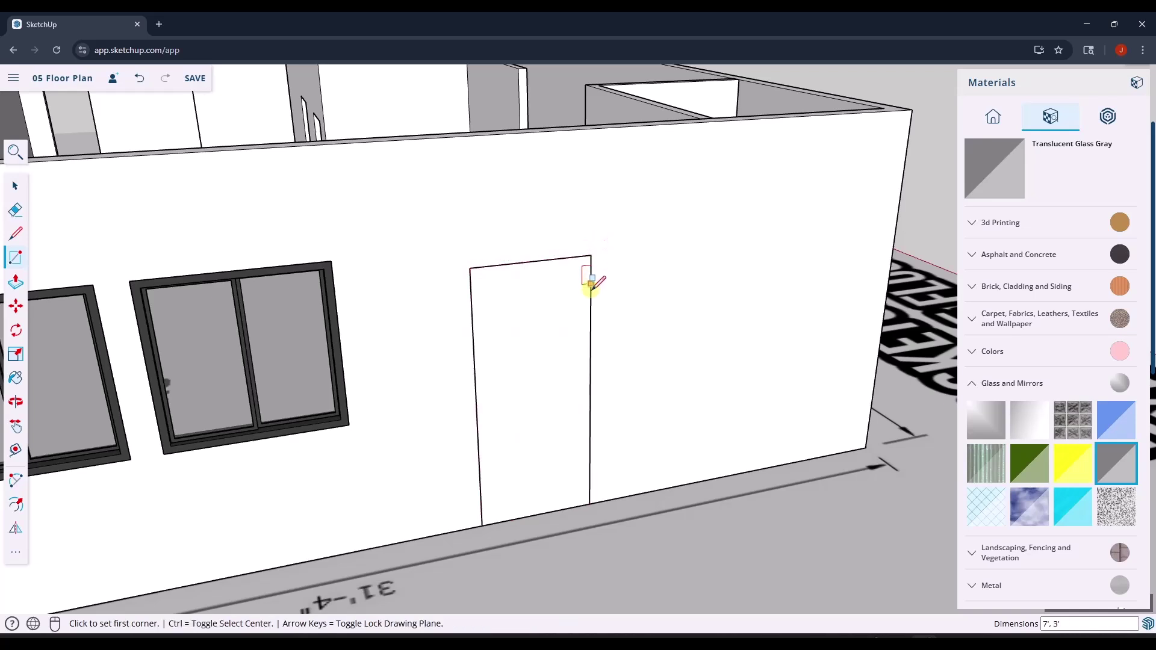
{"action": "key", "text": "space"}
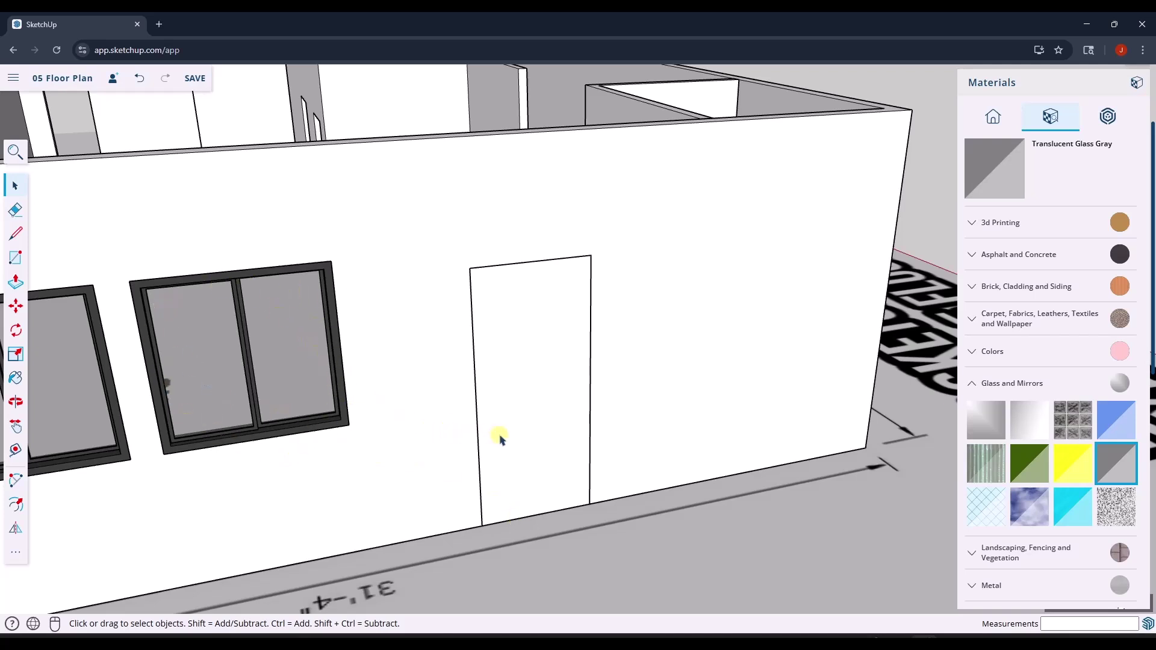
Offset the door rectangle's two side edges and top edge inward by 2"
{"action": "scroll", "coordinate": [582, 440], "scroll_direction": "up", "scroll_amount": 2}
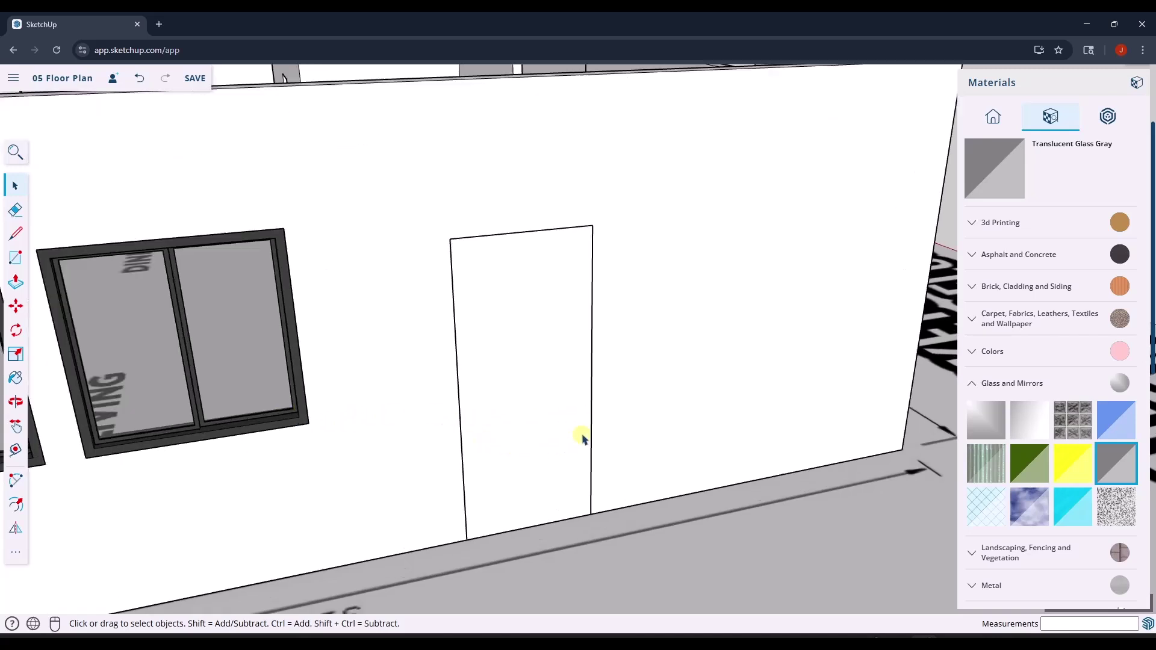
{"action": "scroll", "coordinate": [582, 440], "scroll_direction": "up", "scroll_amount": 1}
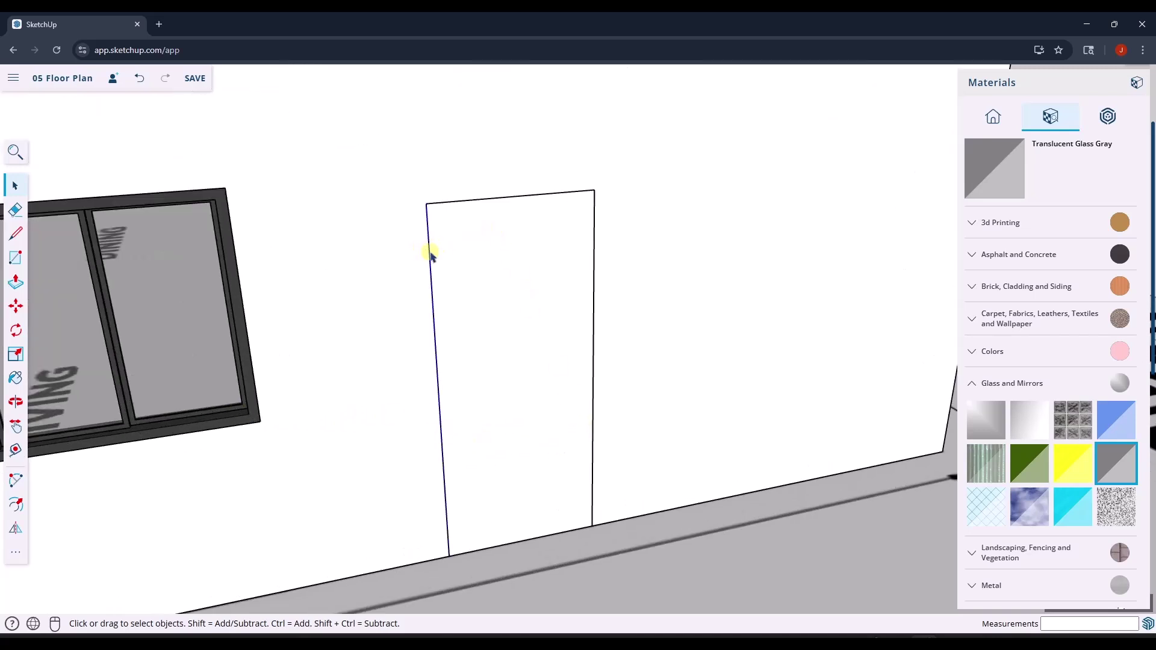
{"action": "left_click", "coordinate": [482, 200], "text": "shift"}
{"action": "key", "text": "f"}
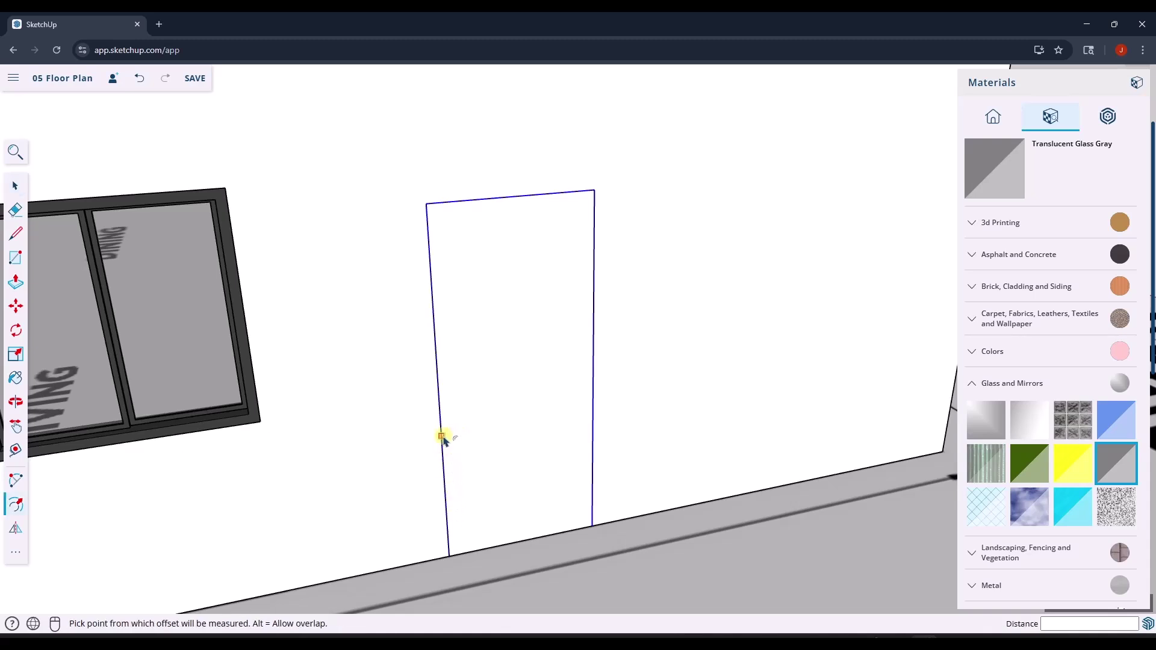
{"action": "left_click", "coordinate": [441, 435]}
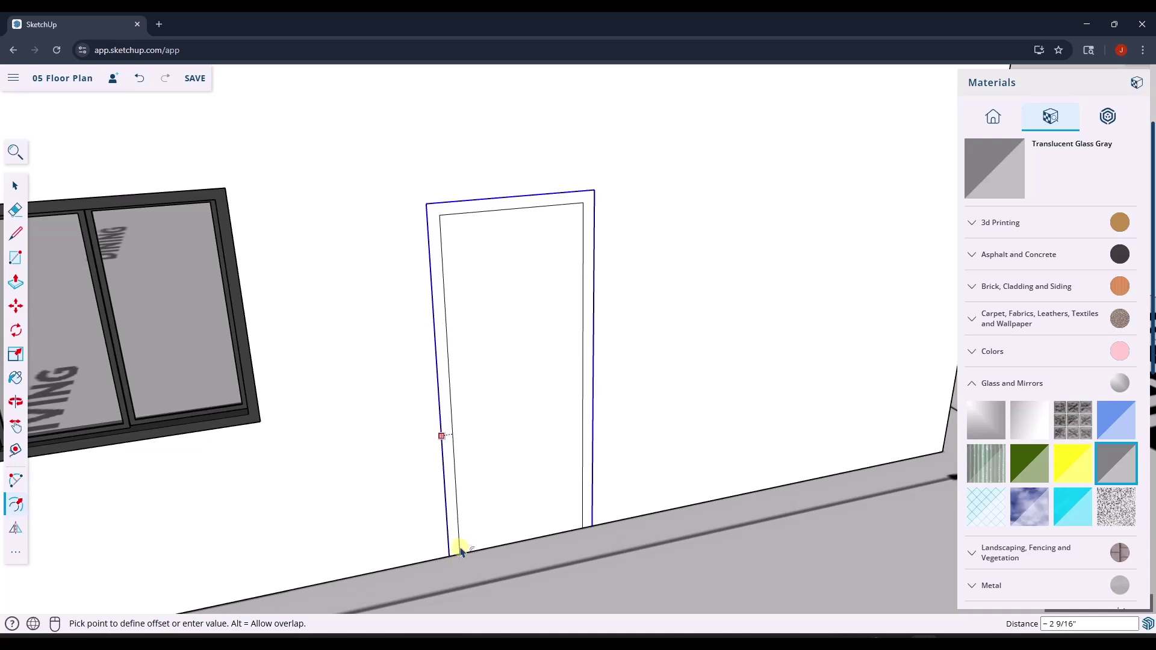
{"action": "key", "text": "Return"}
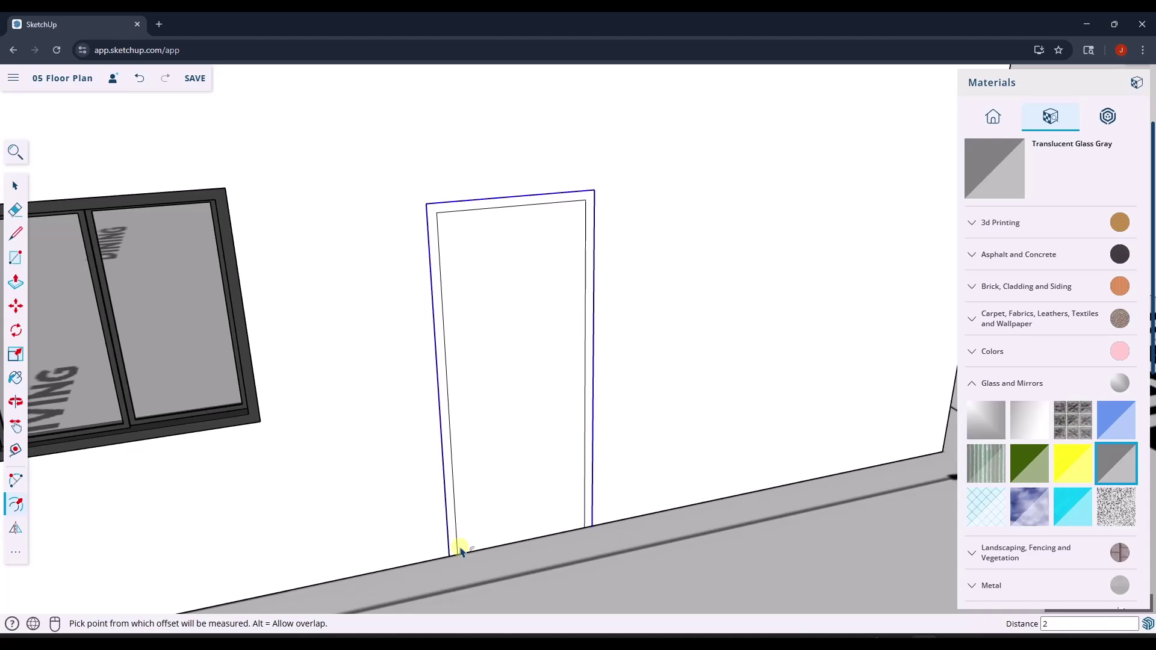
Delete the bottom edge between the offset lines to remove the inner face and leave only the door frame profile
{"action": "key", "text": "space"}
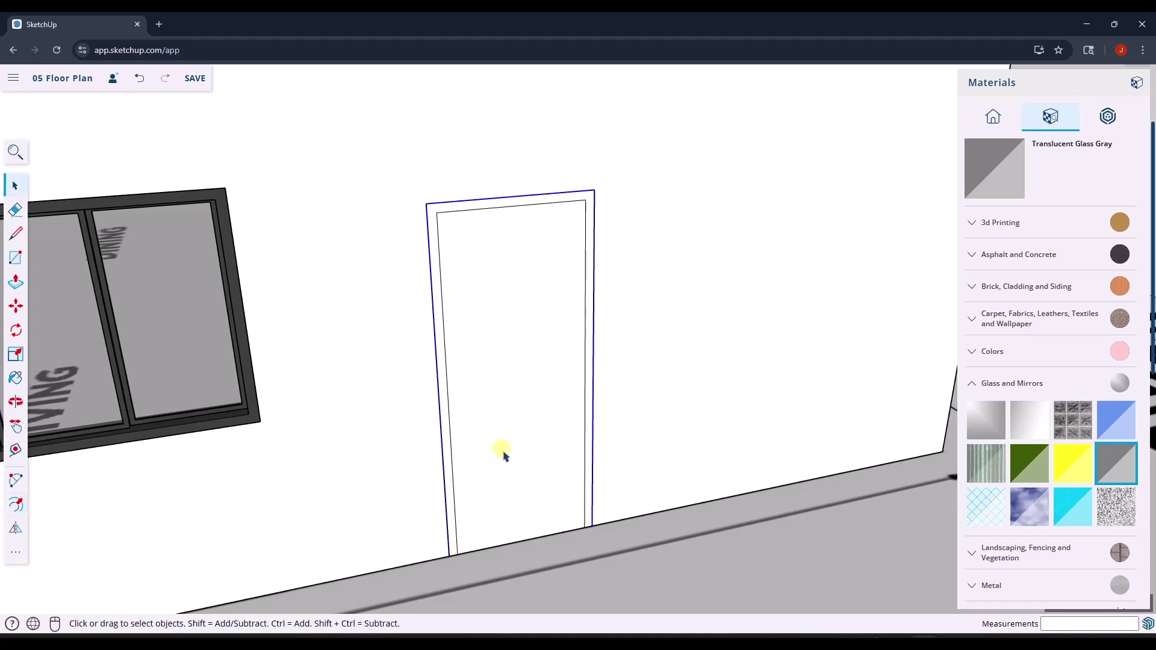
{"action": "left_click", "coordinate": [520, 481]}
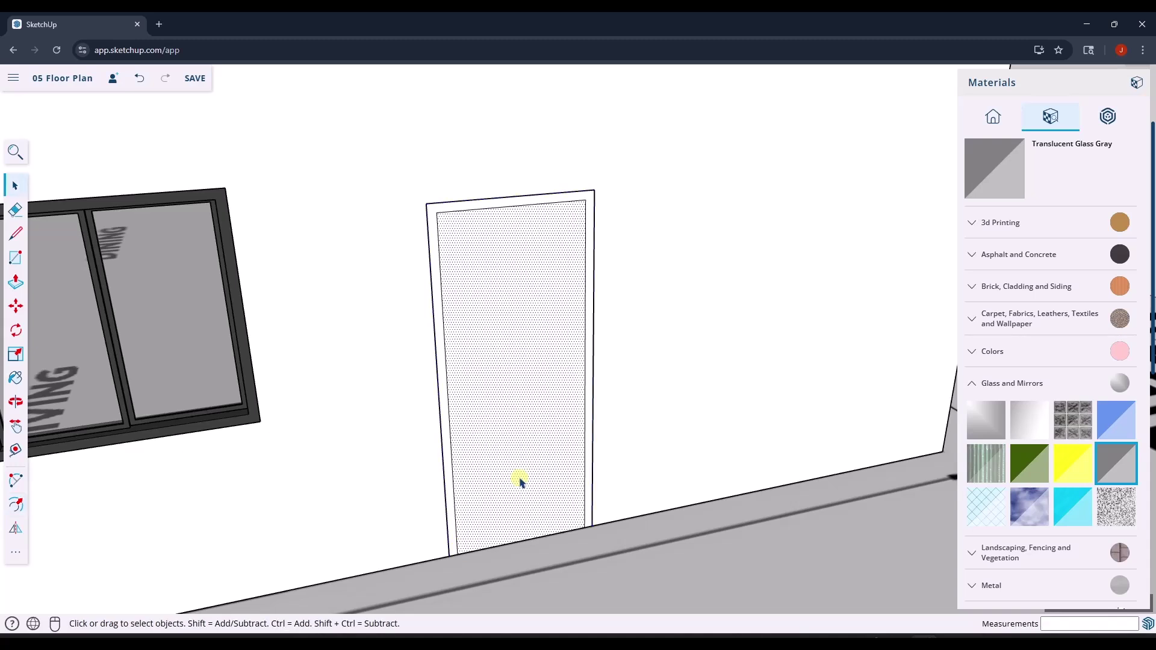
{"action": "left_click", "coordinate": [525, 540]}
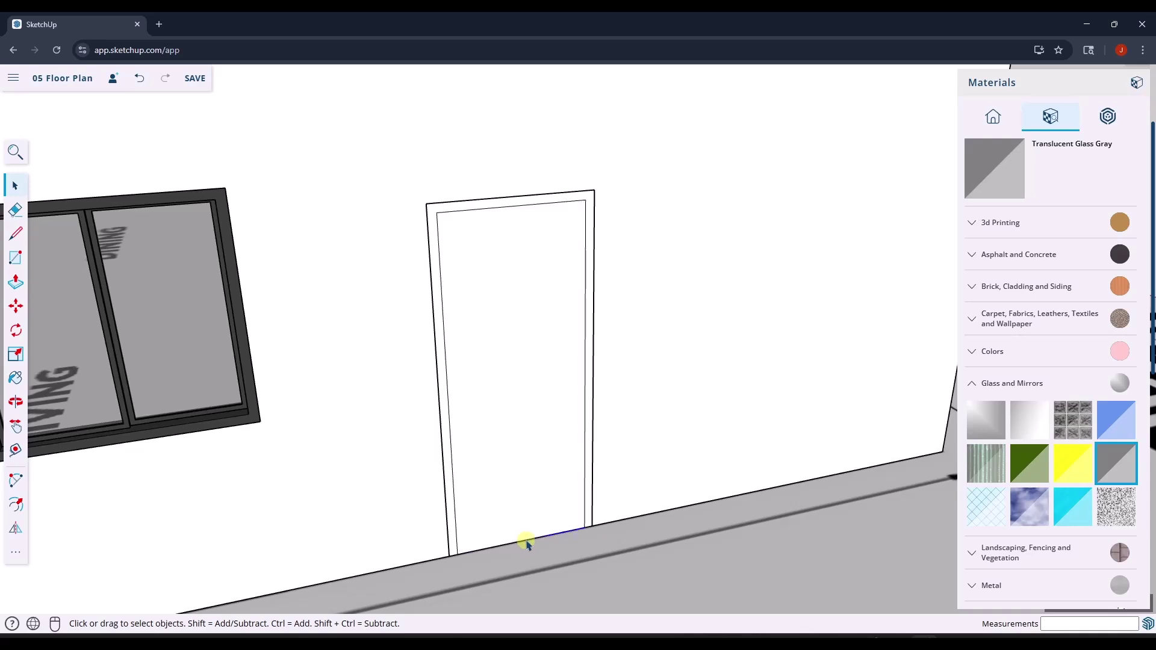
{"action": "key", "text": "Delete"}
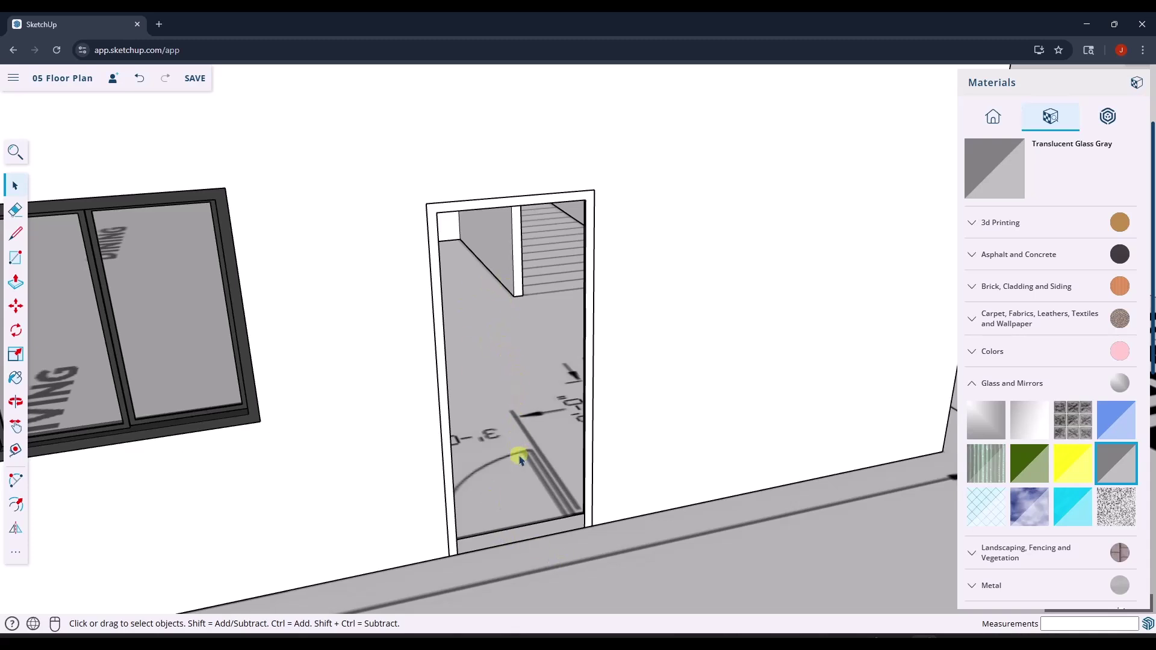
Push/Pull the door frame face 6" through the wall thickness, snapping to the inner corner of the opening
{"action": "key", "text": "p"}
{"action": "key", "text": "o"}
{"action": "left_click_drag", "start_coordinate": [506, 392], "coordinate": [620, 417]}
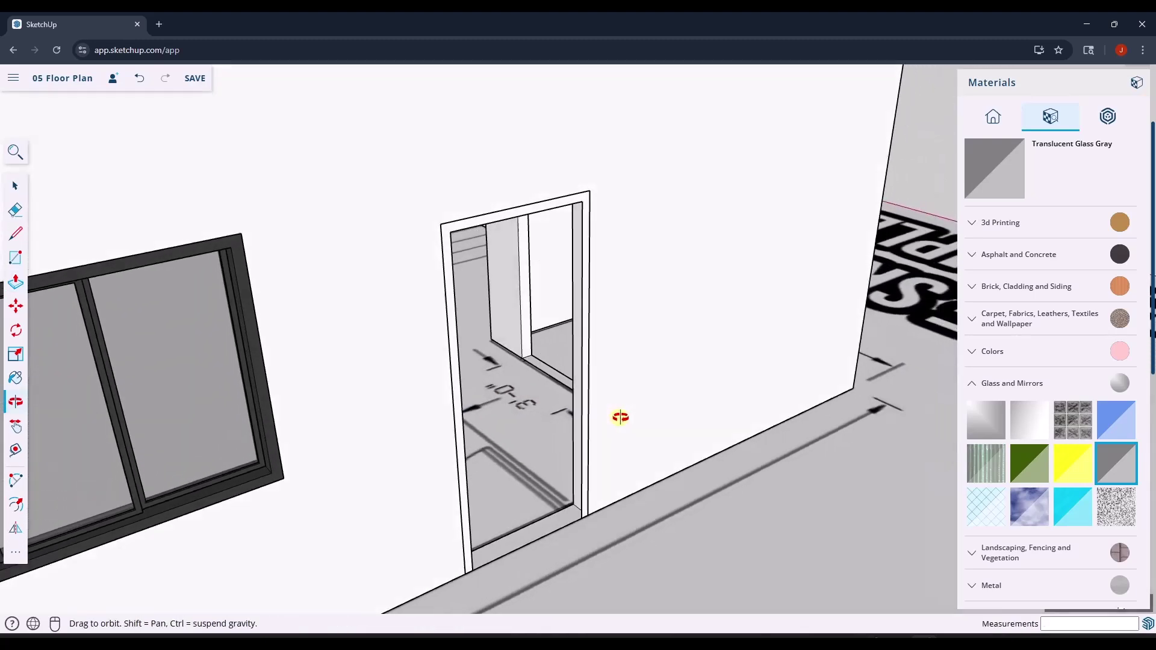
{"action": "key", "text": "p"}
{"action": "left_click", "coordinate": [582, 422]}
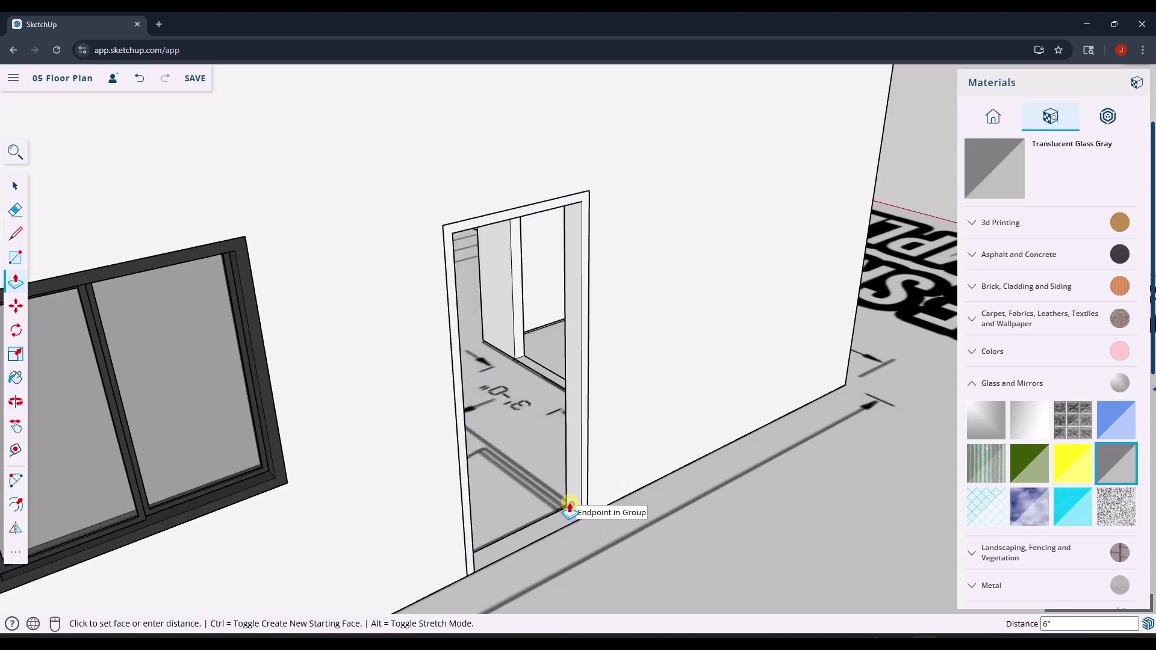
{"action": "left_click", "coordinate": [570, 509]}
{"action": "key", "text": "space"}
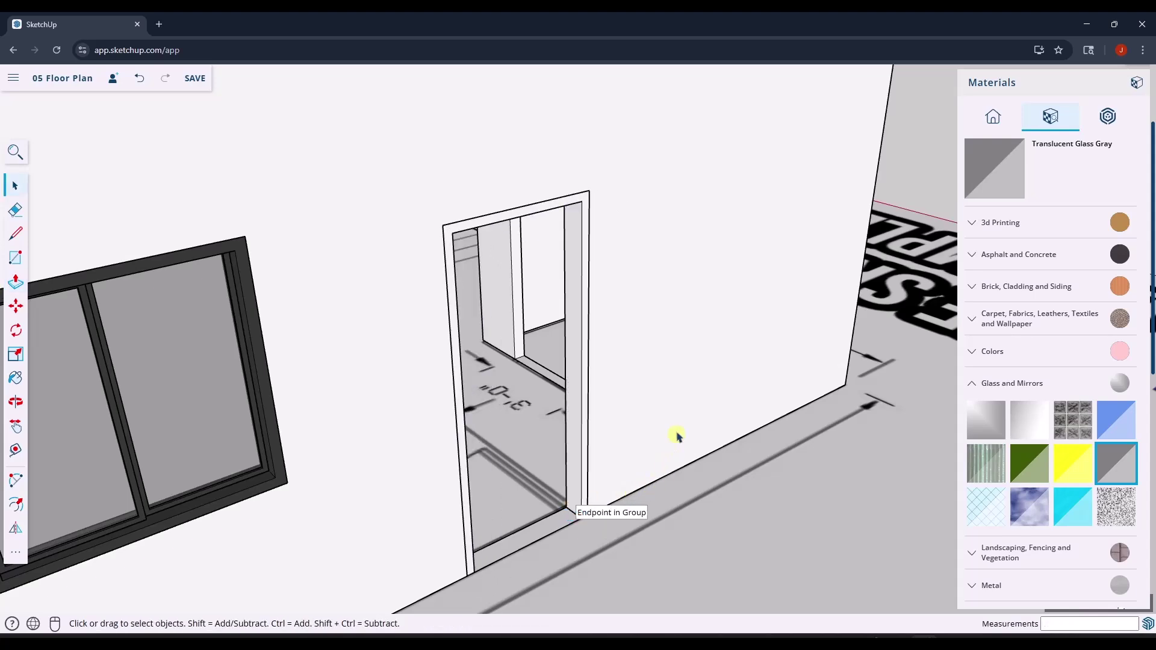
Select the whole extruded door frame and make it a group
{"action": "middle_click_drag", "start_coordinate": [674, 433], "coordinate": [588, 385]}
{"action": "scroll", "coordinate": [587, 383], "scroll_direction": "down", "scroll_amount": 5}
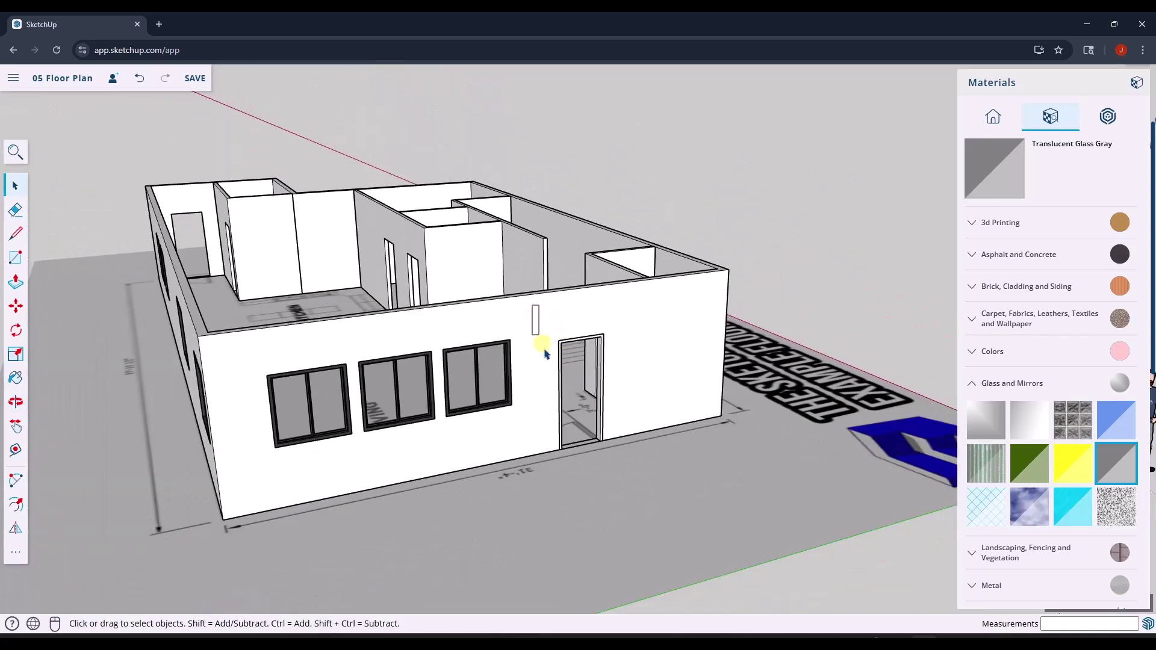
{"action": "left_click_drag", "start_coordinate": [533, 306], "coordinate": [651, 502]}
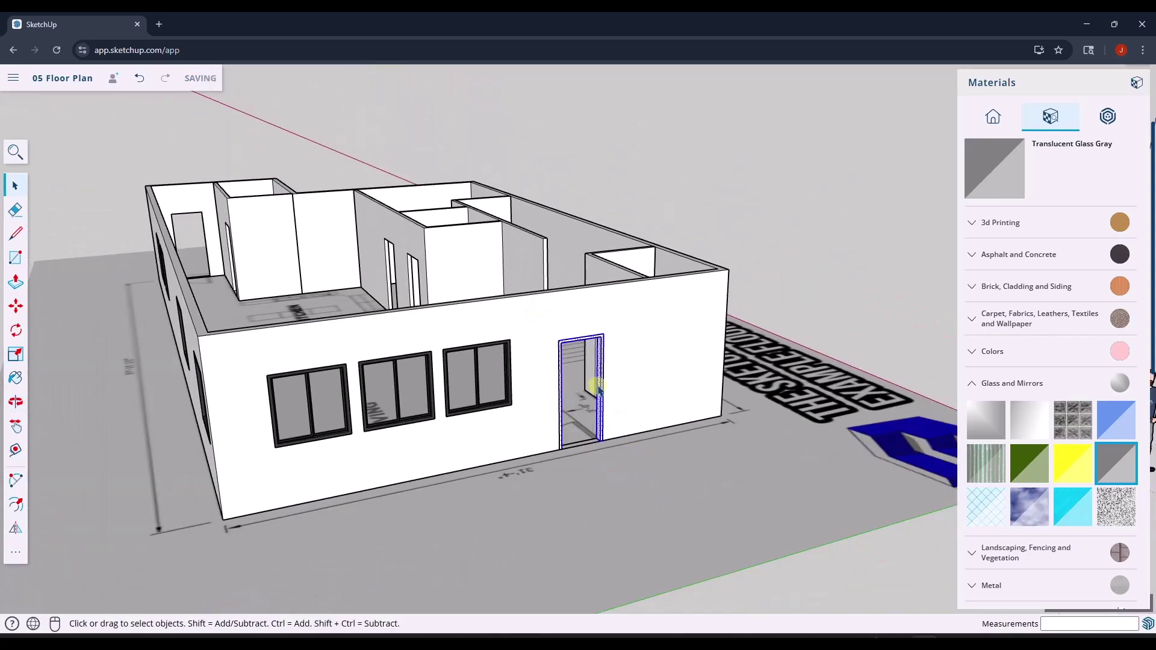
{"action": "right_click", "coordinate": [598, 388]}
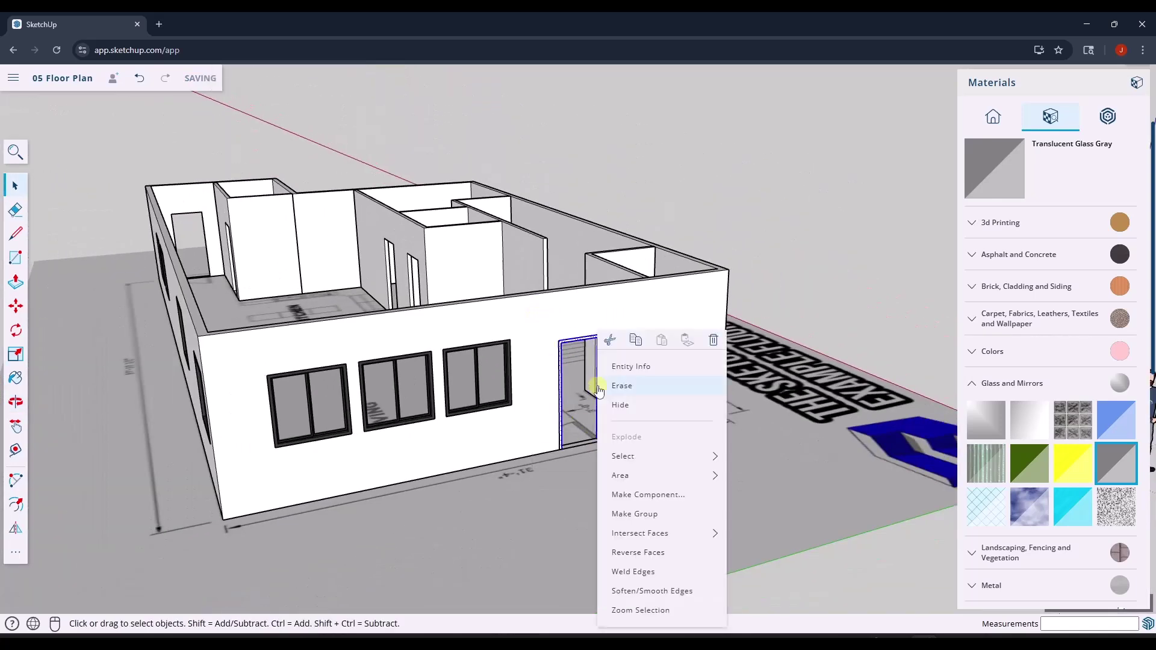
{"action": "left_click", "coordinate": [638, 515]}
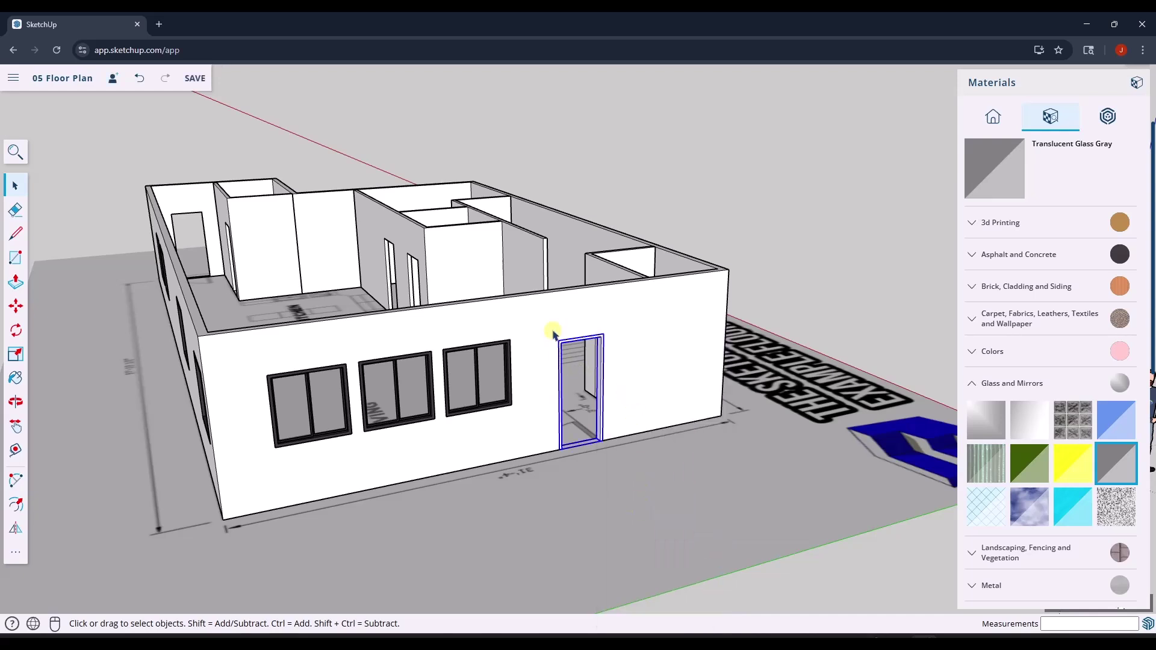
Draw a 6' 10" by 2' 8" rectangle across the inside of the door frame, flush with the interior wall side
{"action": "middle_click_drag", "start_coordinate": [523, 486], "coordinate": [413, 366]}
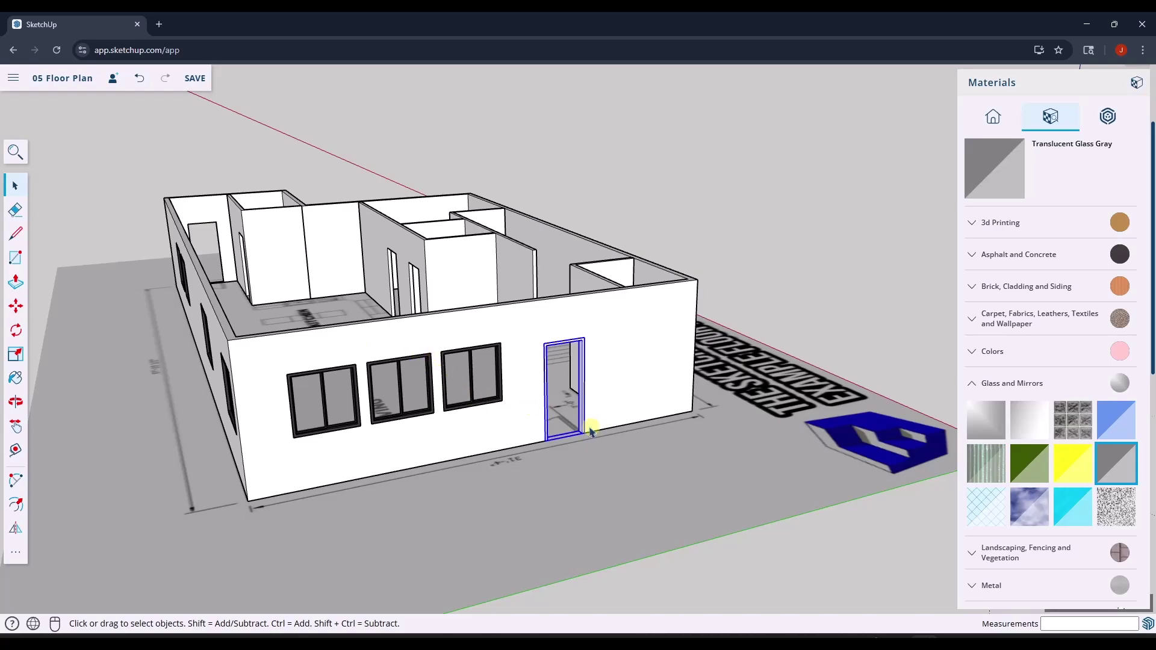
{"action": "scroll", "coordinate": [569, 431], "scroll_direction": "up", "scroll_amount": 3}
{"action": "mouse_move", "coordinate": [330, 319]}
{"action": "middle_mouse_down"}
{"action": "mouse_move", "coordinate": [810, 413]}
{"action": "mouse_move", "coordinate": [1086, 390]}
{"action": "middle_mouse_up"}
{"action": "middle_click_drag", "start_coordinate": [811, 369], "coordinate": [542, 356]}
{"action": "scroll", "coordinate": [405, 392], "scroll_direction": "up", "scroll_amount": 5}
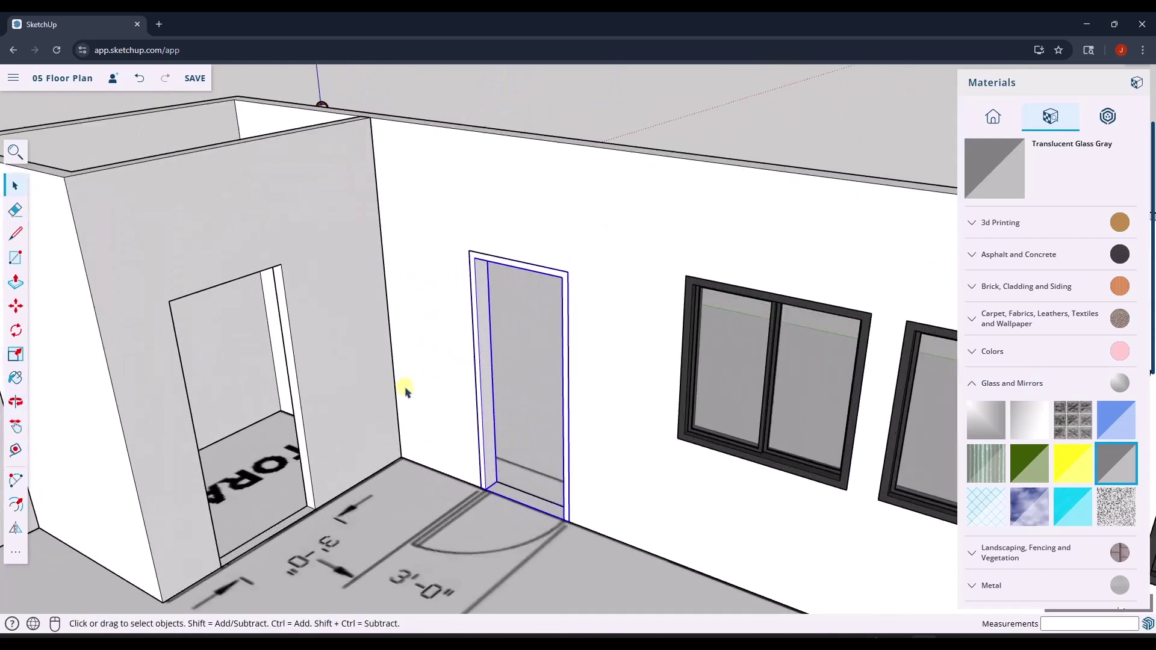
{"action": "scroll", "coordinate": [526, 393], "scroll_direction": "up", "scroll_amount": 2}
{"action": "key", "text": "r"}
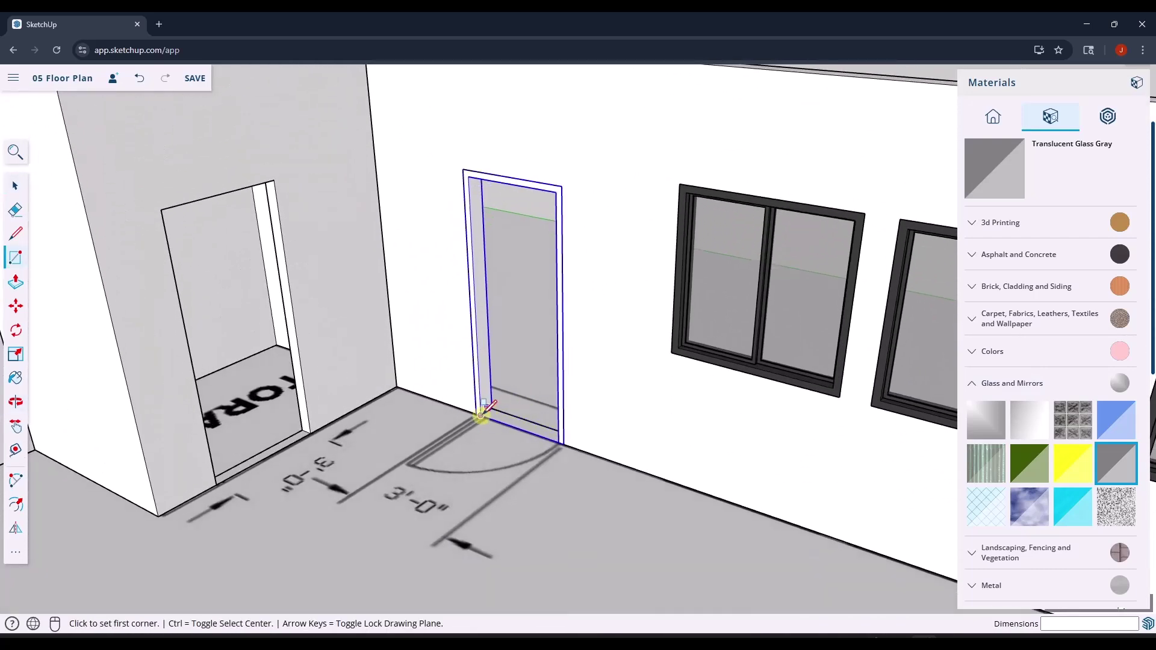
{"action": "left_click", "coordinate": [481, 415]}
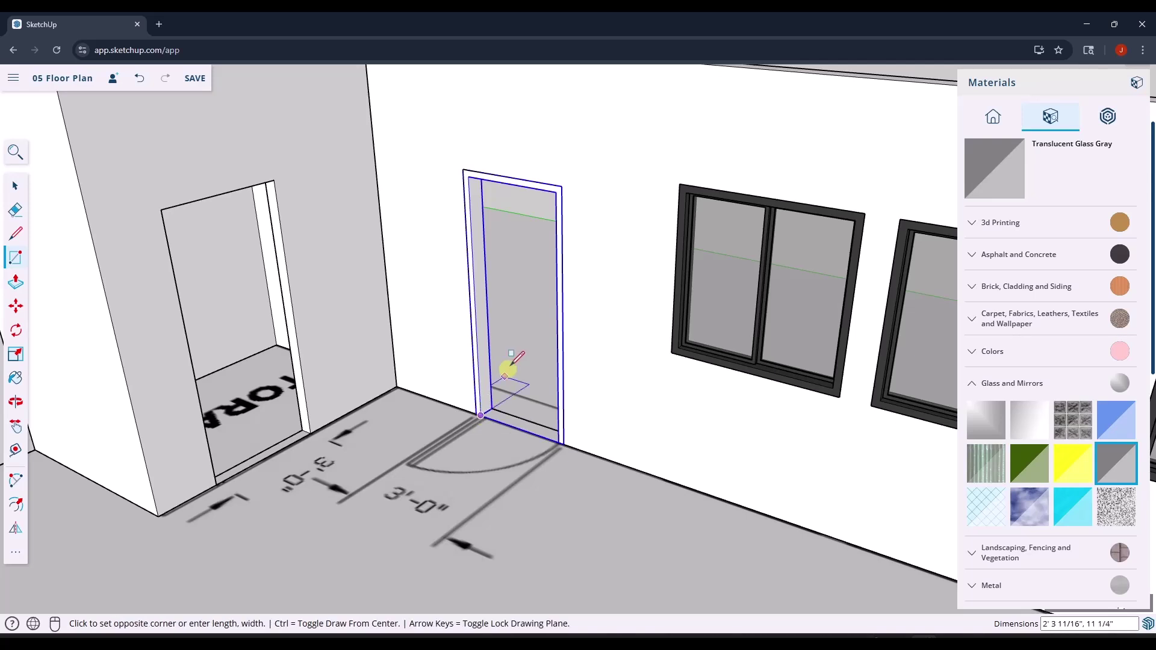
{"action": "left_click", "coordinate": [556, 190]}
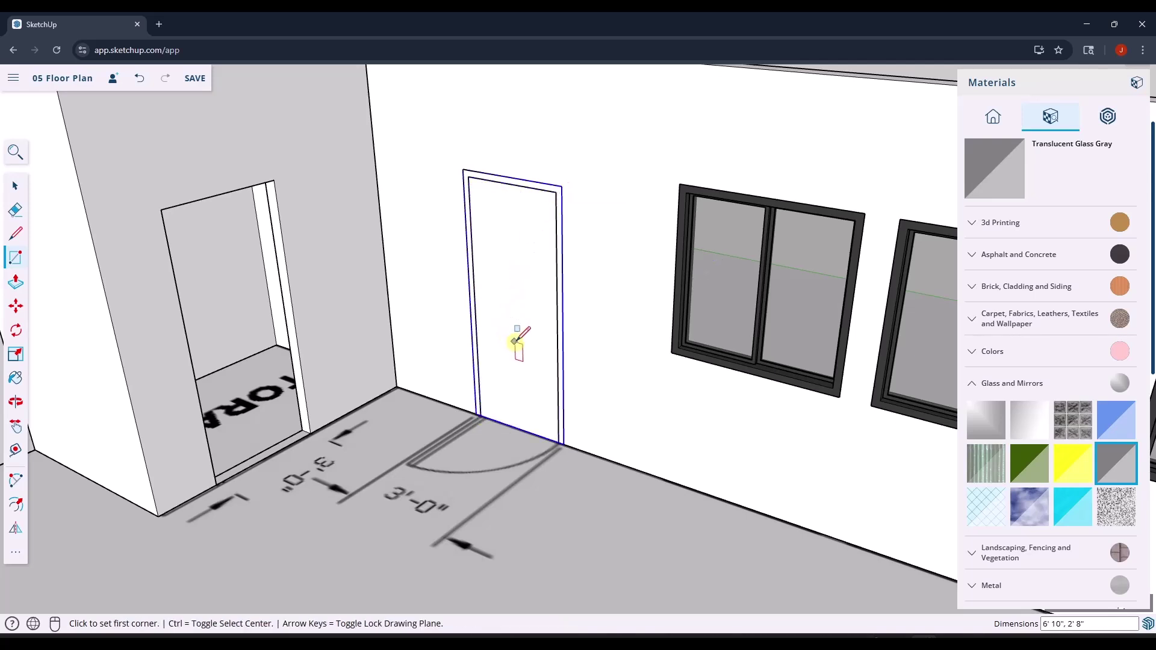
{"action": "key", "text": "space"}
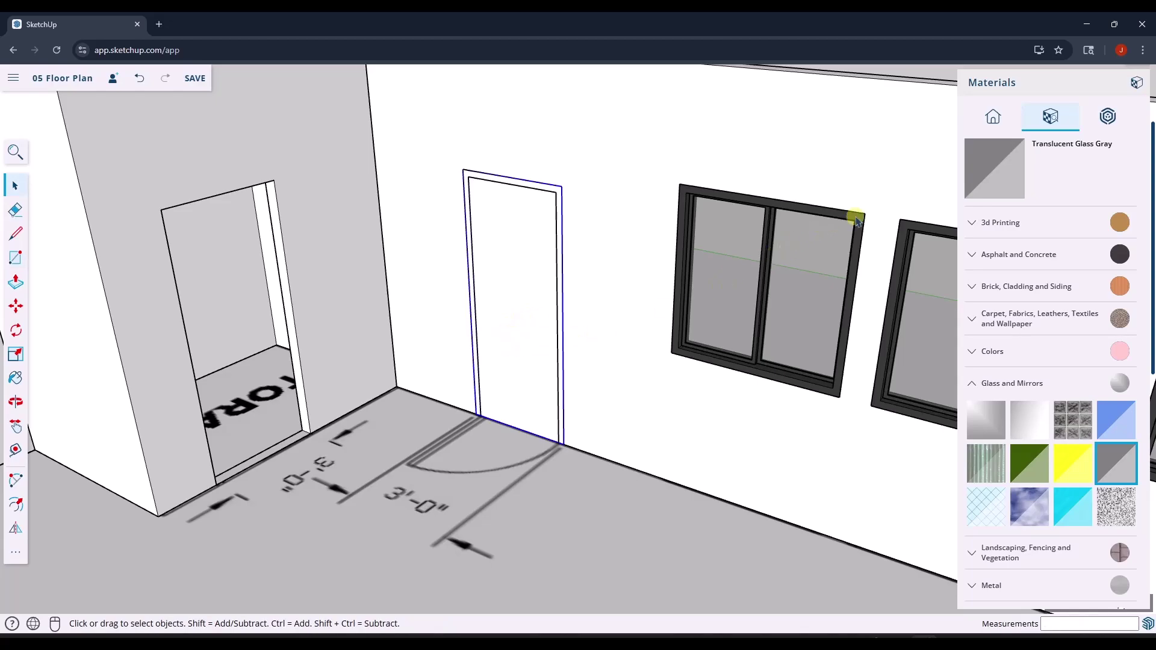
Push/Pull the door panel face 1 3/8" toward the exterior to give the door its thickness
{"action": "key", "text": "o"}
{"action": "left_click_drag", "start_coordinate": [843, 222], "coordinate": [191, 242]}
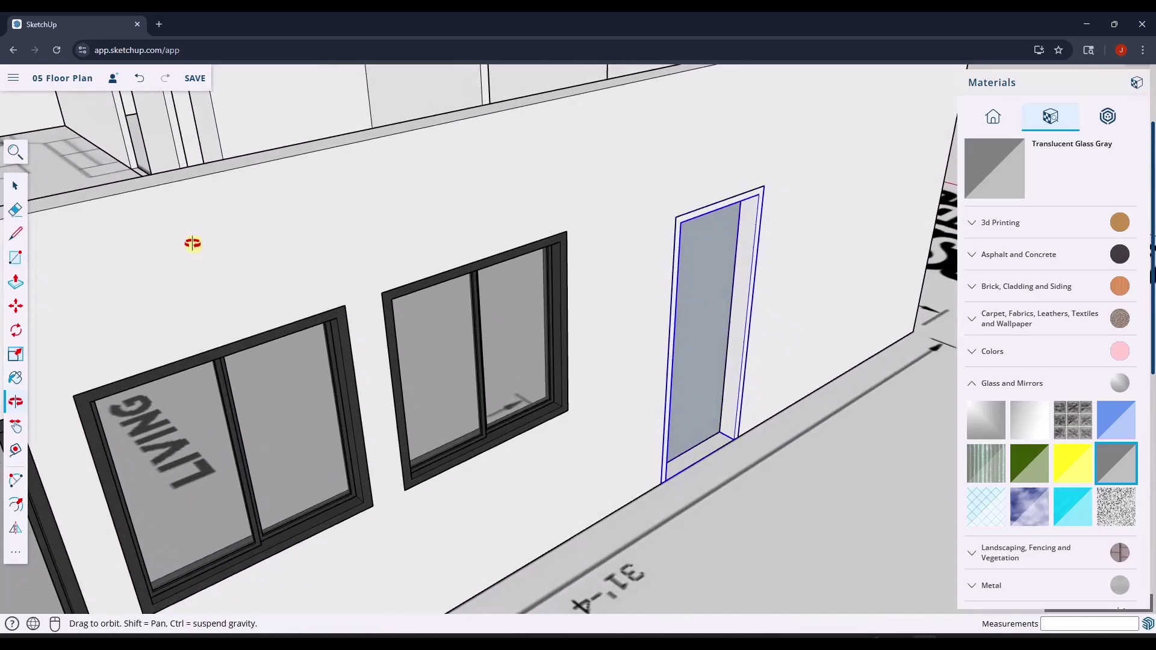
{"action": "key", "text": "space"}
{"action": "scroll", "coordinate": [709, 403], "scroll_direction": "up", "scroll_amount": 5}
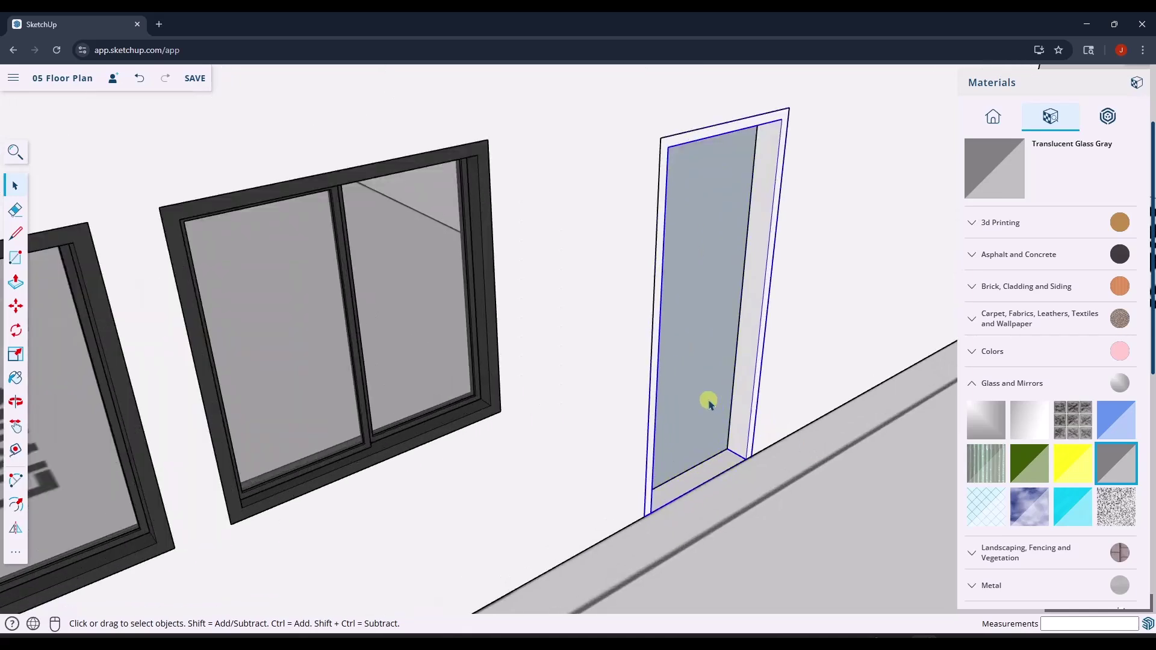
{"action": "key", "text": "p"}
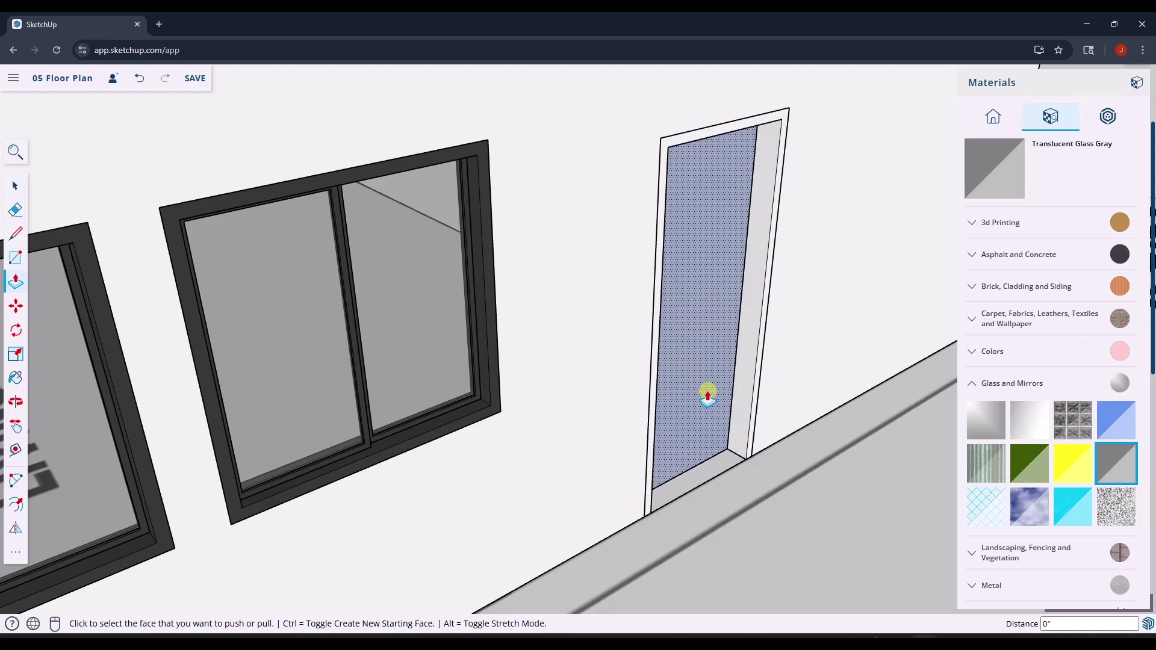
{"action": "left_click", "coordinate": [709, 395]}
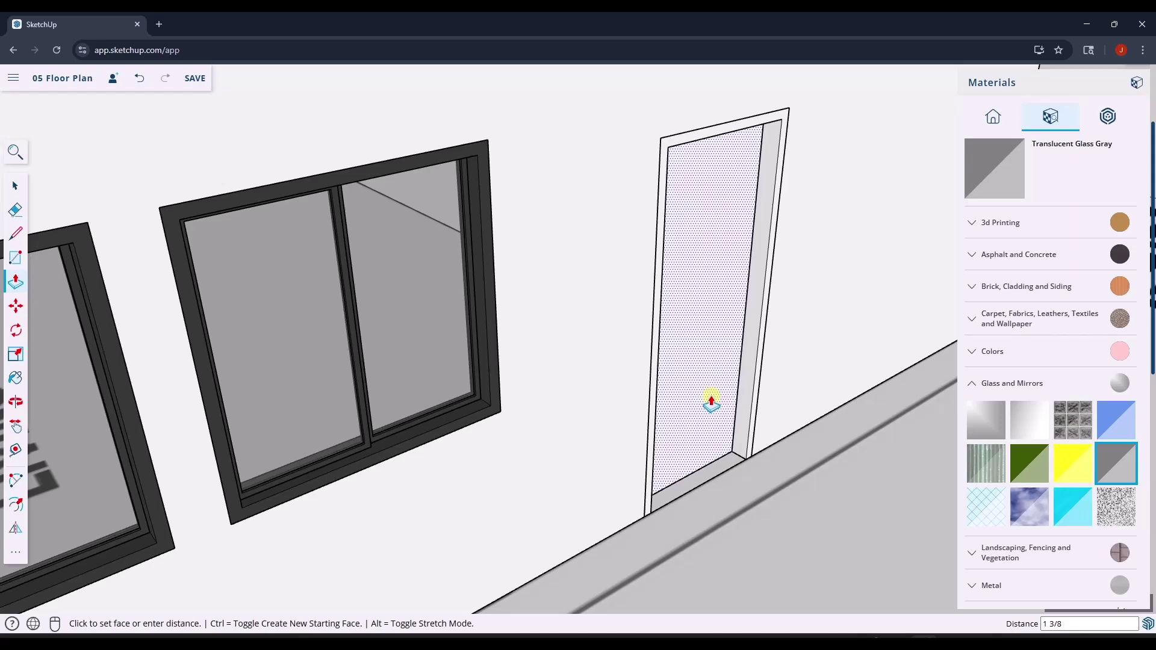
{"action": "key", "text": "Return"}
{"action": "key", "text": "space"}
Select all the geometry of the extruded door panel and make it a group
{"action": "middle_click_drag", "start_coordinate": [697, 395], "coordinate": [20, 313]}
{"action": "middle_click_drag", "start_coordinate": [620, 302], "coordinate": [580, 148]}
{"action": "left_click_drag", "start_coordinate": [580, 147], "coordinate": [712, 506]}
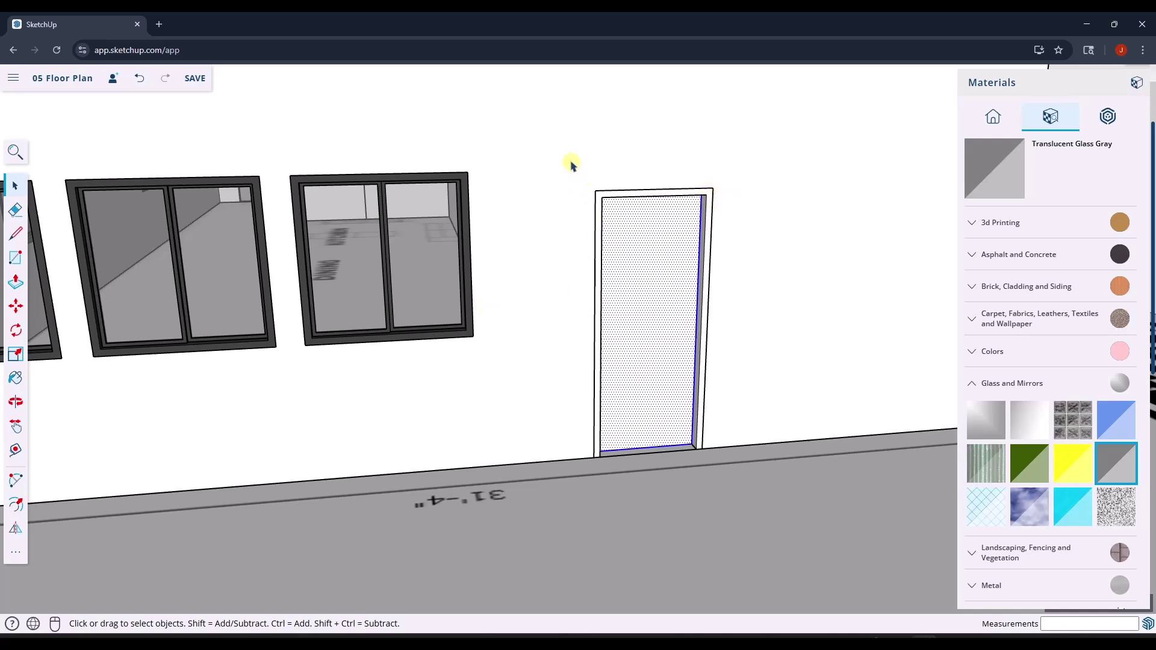
{"action": "left_click_drag", "start_coordinate": [523, 139], "coordinate": [711, 488]}
{"action": "middle_click_drag", "start_coordinate": [664, 288], "coordinate": [1093, 305]}
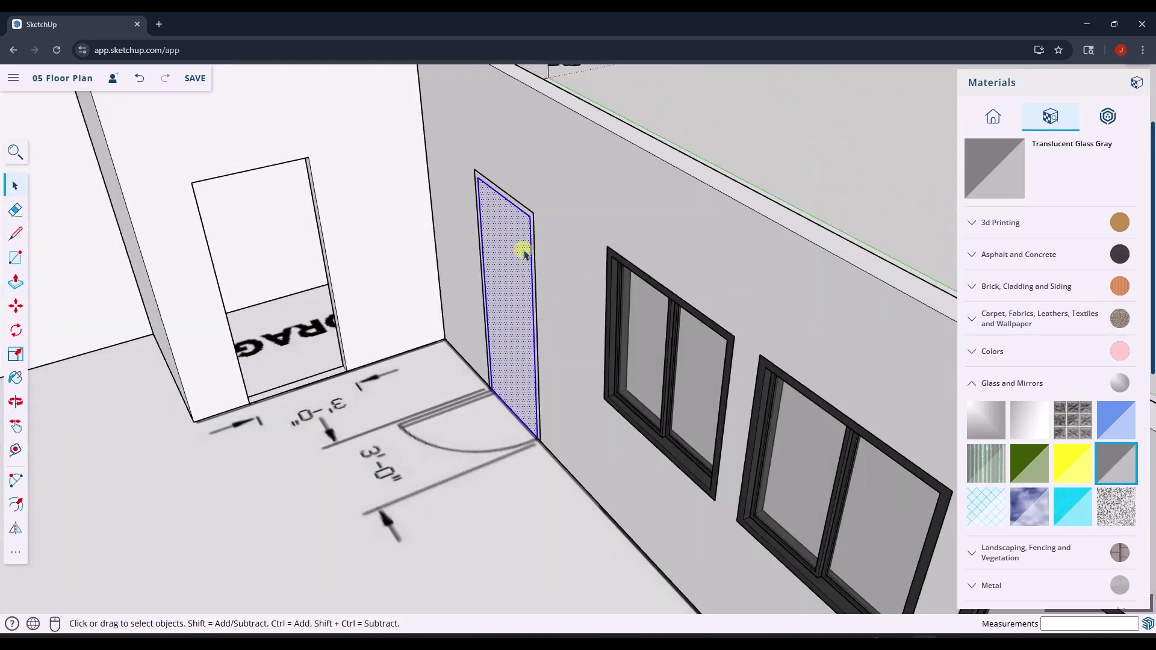
{"action": "right_click", "coordinate": [512, 263]}
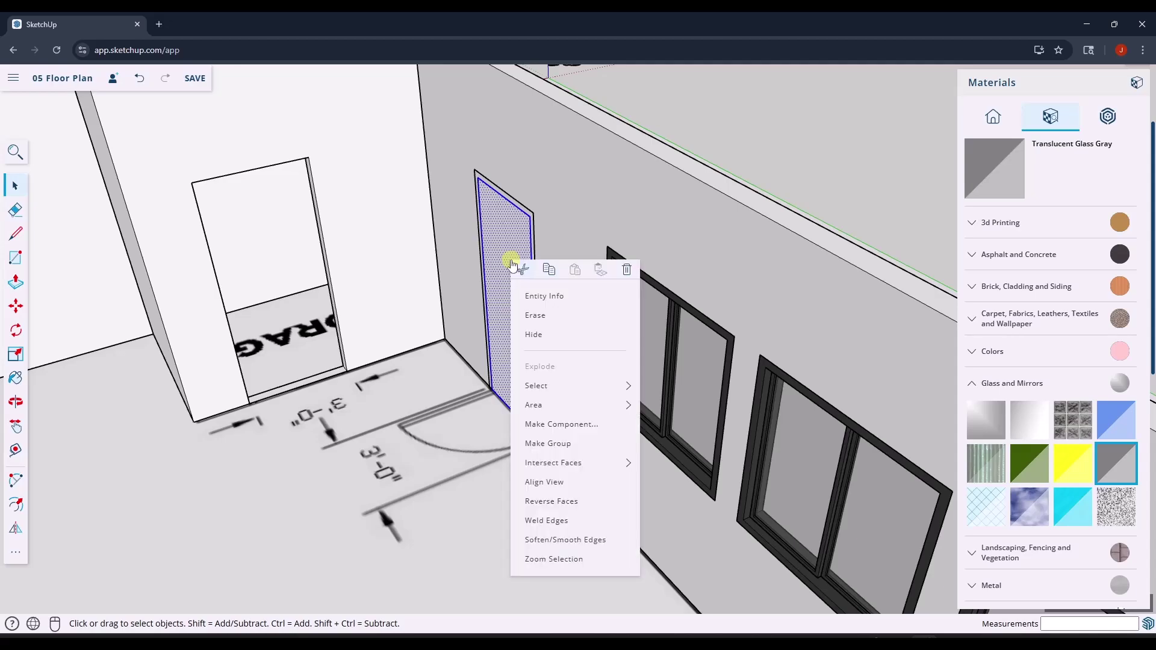
{"action": "left_click", "coordinate": [541, 446]}
Sample the dark Color M07 material from the window frame and paint the door frame group with it
{"action": "middle_click_drag", "start_coordinate": [542, 446], "coordinate": [481, 271]}
{"action": "scroll", "coordinate": [617, 337], "scroll_direction": "up", "scroll_amount": 3}
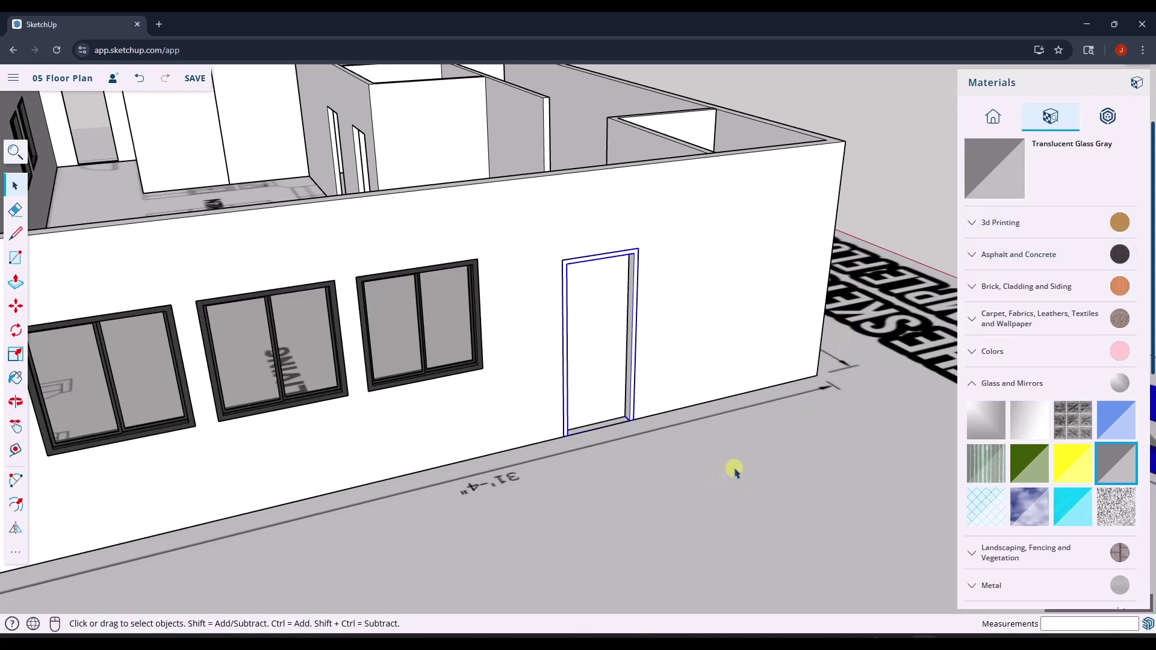
{"action": "key", "text": "b"}
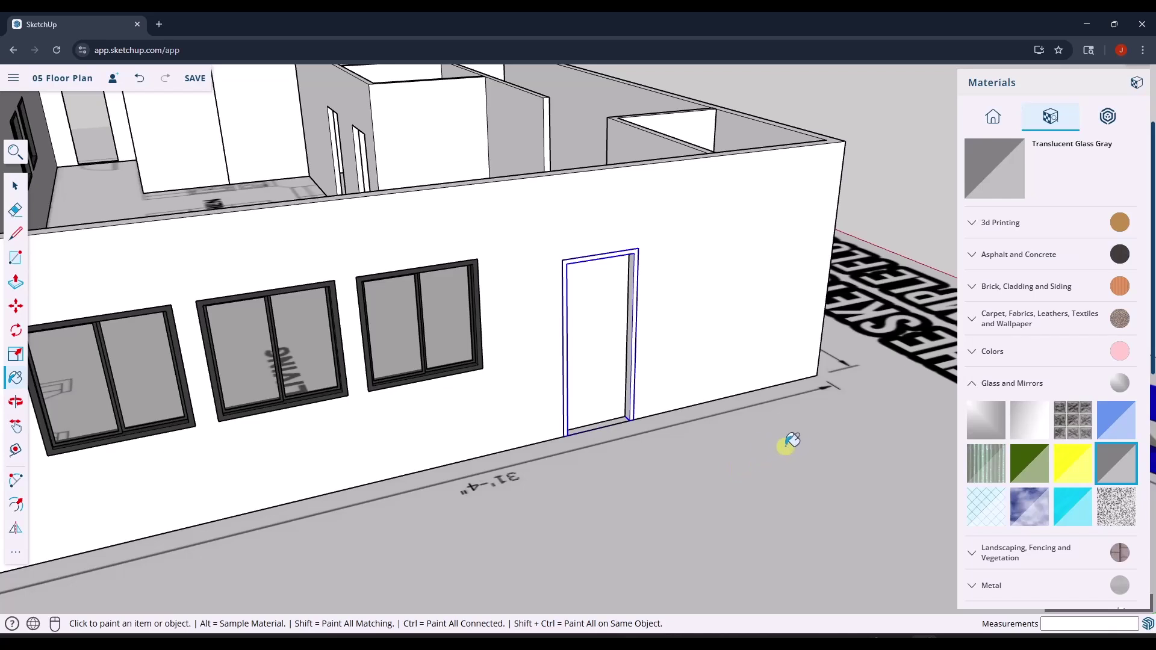
{"action": "key", "text": "alt"}
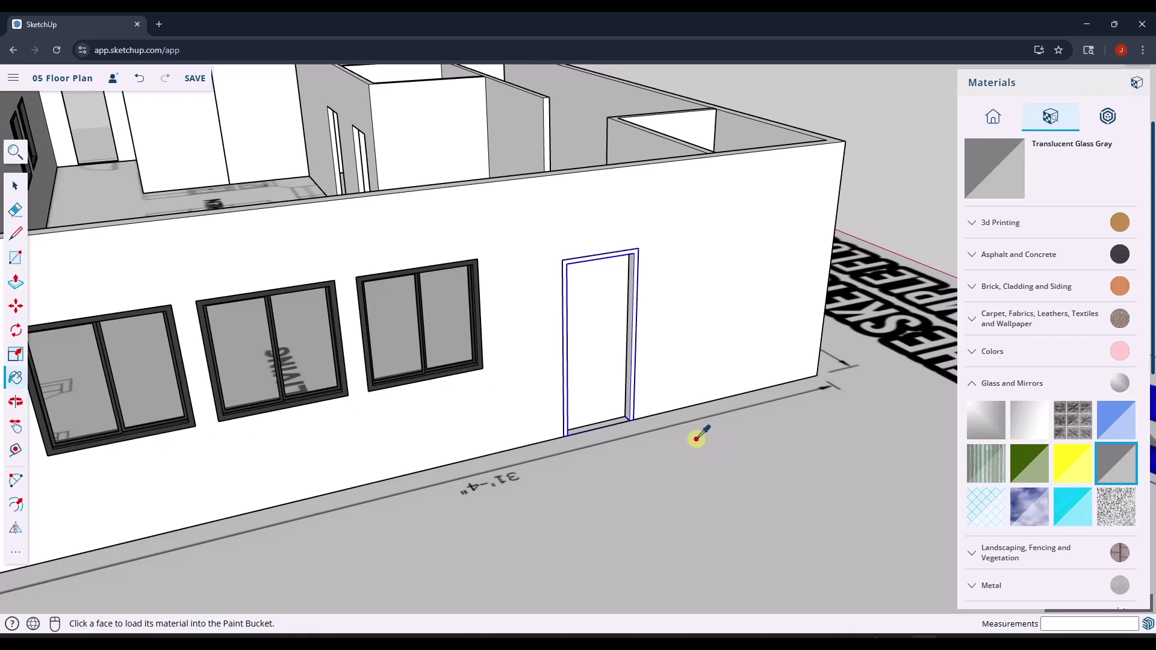
{"action": "left_click", "coordinate": [479, 345], "text": "alt"}
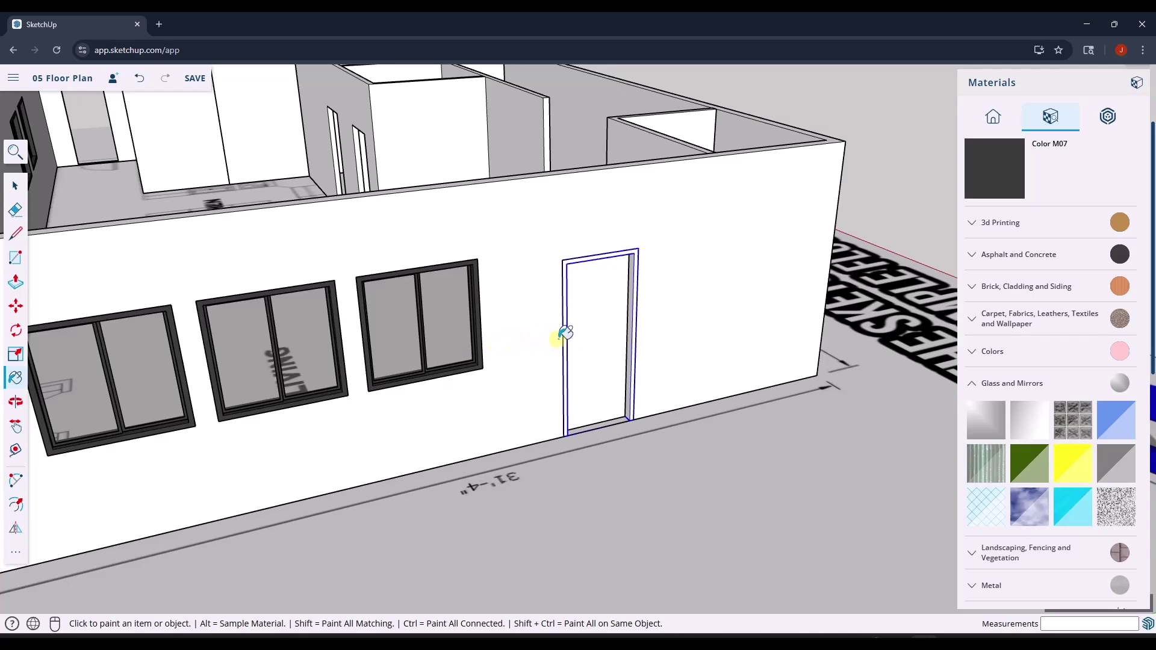
{"action": "left_click", "coordinate": [634, 327]}
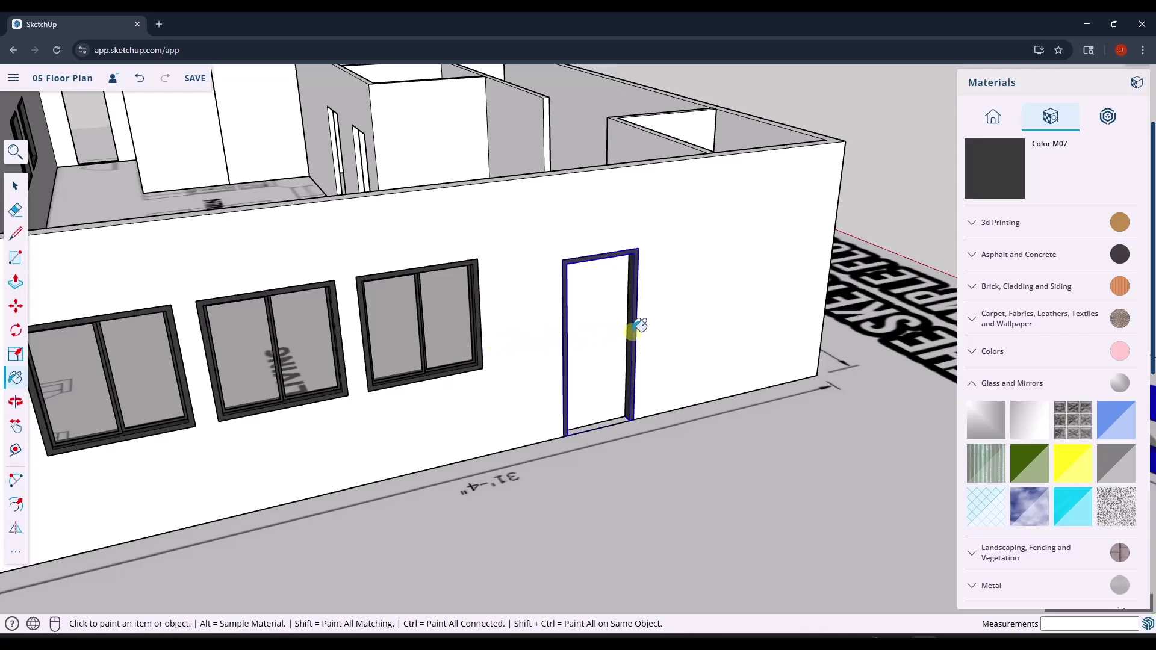
Paint the door panel with the Wood Veneer 01 material from the Wood collection
{"action": "mouse_move", "coordinate": [735, 338]}
{"action": "middle_mouse_down"}
{"action": "mouse_move", "coordinate": [534, 361]}
{"action": "mouse_move", "coordinate": [361, 356]}
{"action": "mouse_move", "coordinate": [687, 349]}
{"action": "mouse_move", "coordinate": [767, 313]}
{"action": "middle_mouse_up"}
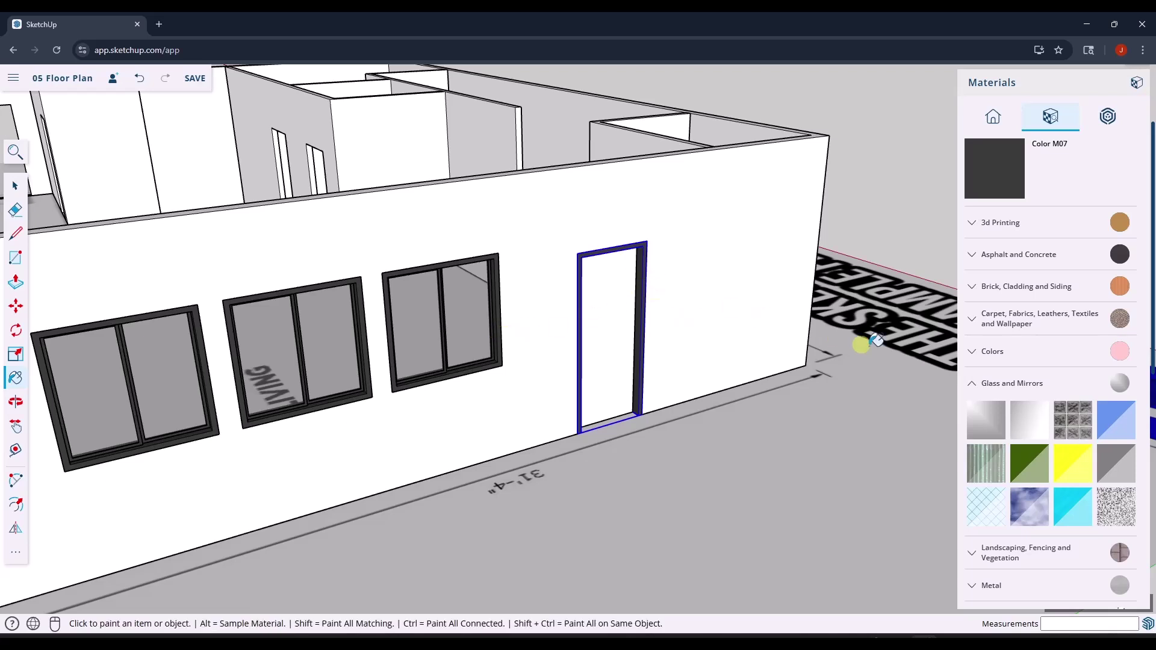
{"action": "left_click", "coordinate": [972, 391]}
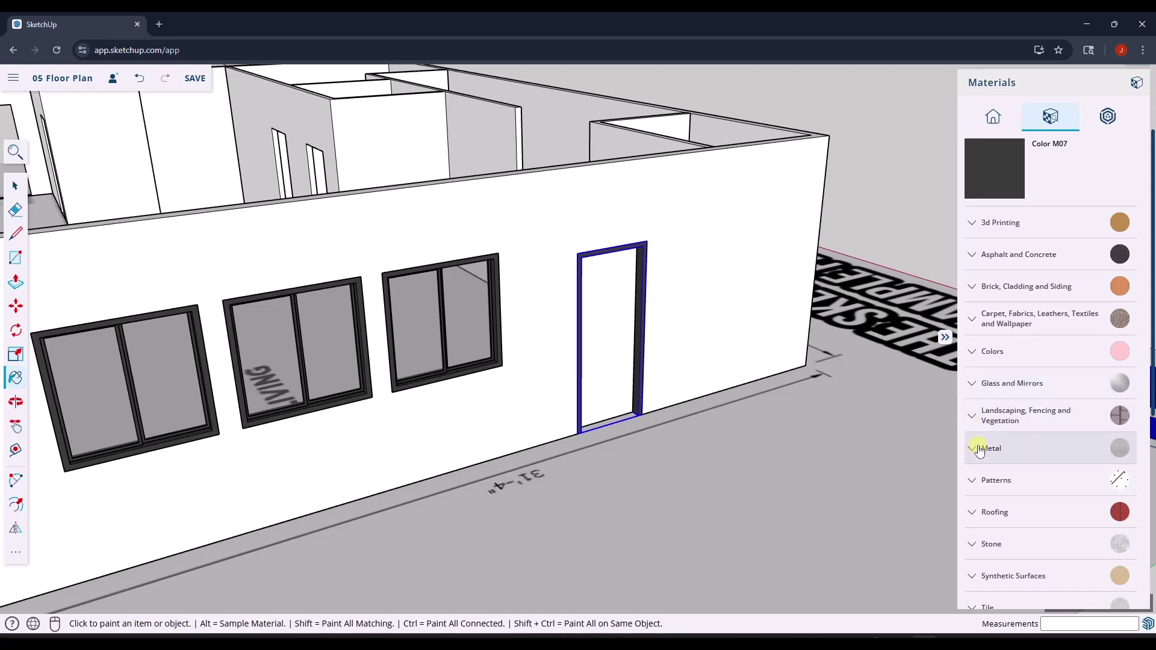
{"action": "scroll", "coordinate": [976, 457], "scroll_direction": "down", "scroll_amount": 3}
{"action": "left_click", "coordinate": [971, 522]}
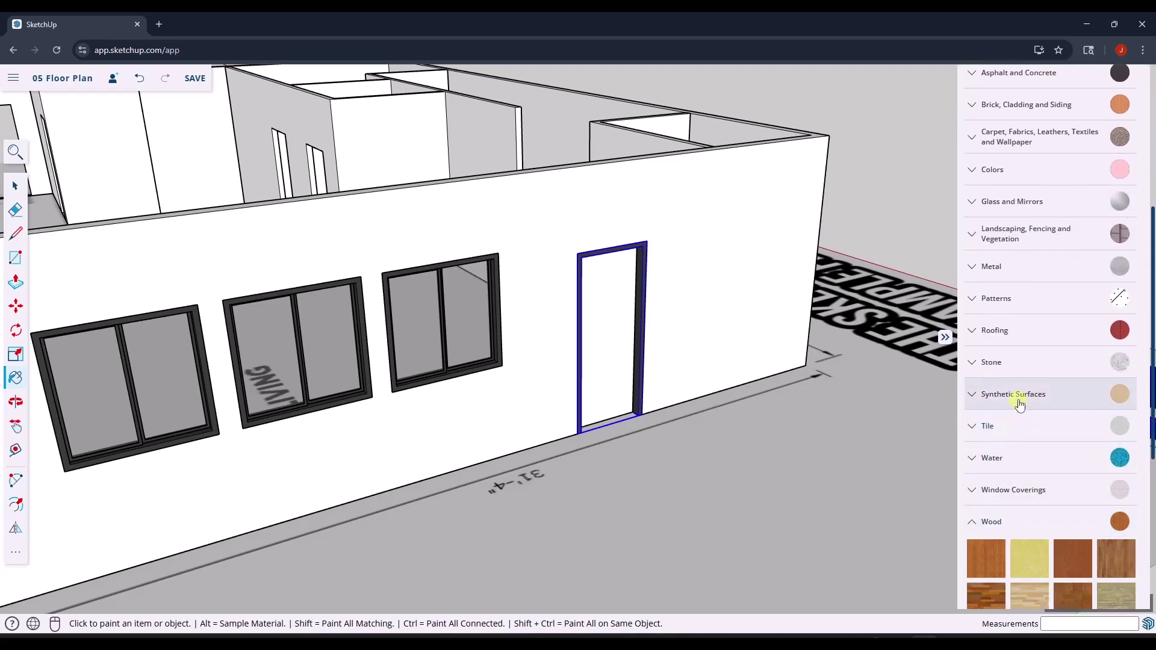
{"action": "scroll", "coordinate": [1019, 400], "scroll_direction": "down", "scroll_amount": 4}
{"action": "left_click", "coordinate": [1064, 412]}
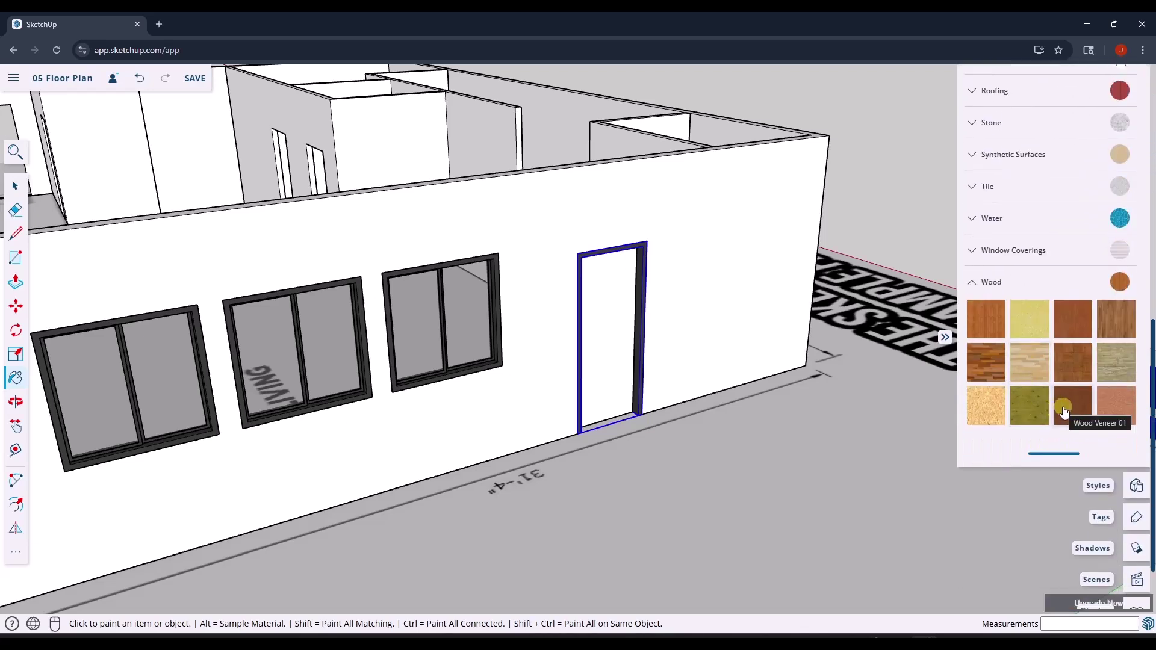
{"action": "left_click", "coordinate": [626, 325]}
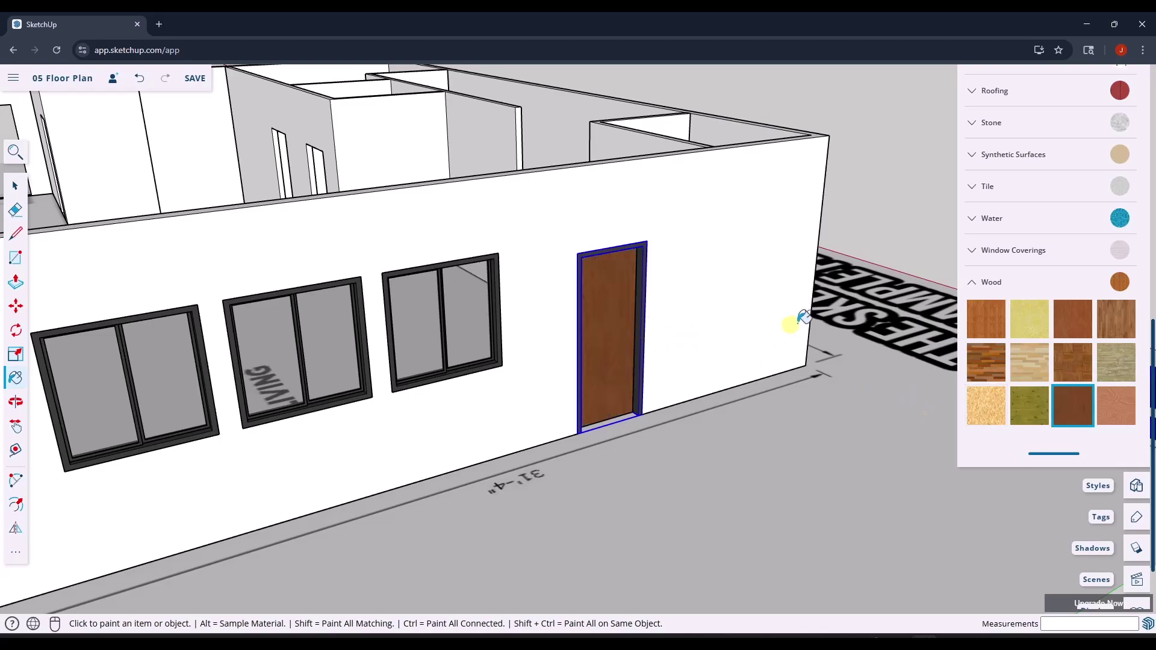
Select the door frame and panel together and make them a component named "Door - 3' x 7'"
{"action": "middle_click_drag", "start_coordinate": [792, 320], "coordinate": [854, 364]}
{"action": "key", "text": "space"}
{"action": "left_click_drag", "start_coordinate": [536, 217], "coordinate": [687, 462]}
{"action": "right_click", "coordinate": [628, 312]}
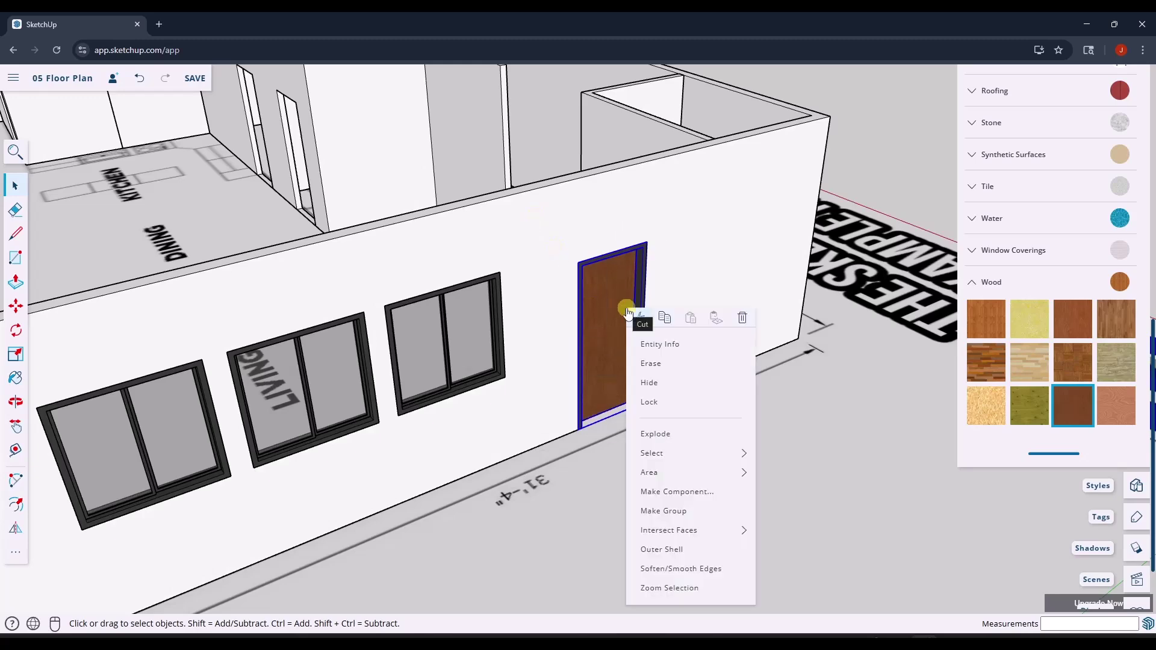
{"action": "left_click", "coordinate": [668, 493]}
{"action": "left_click", "coordinate": [566, 352]}
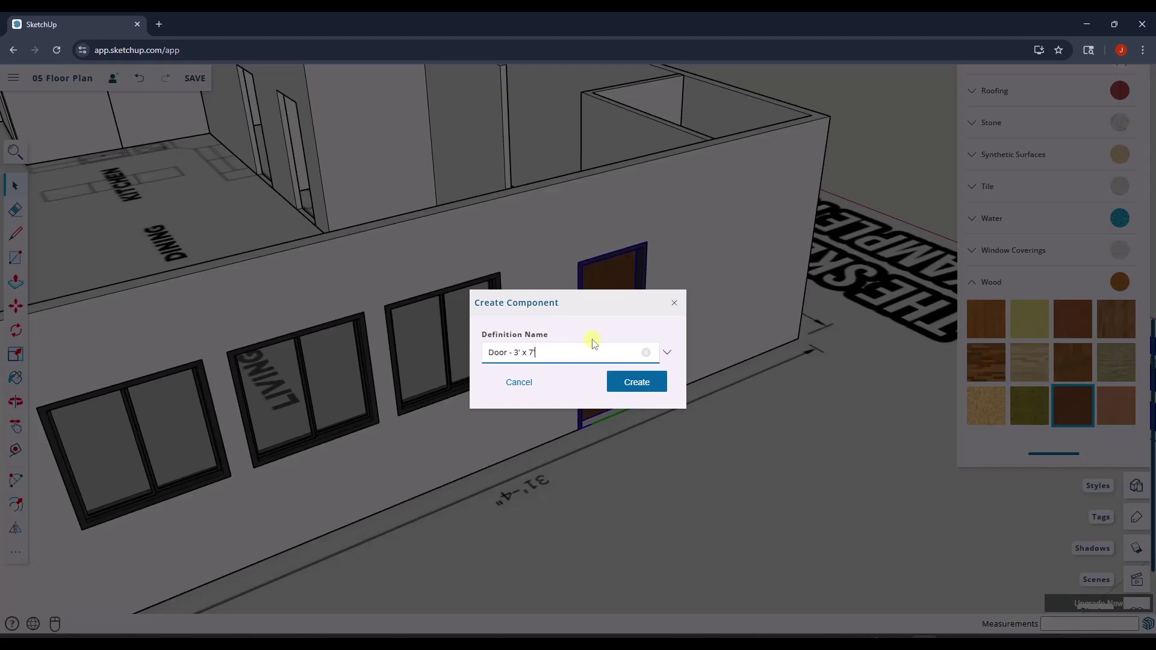
{"action": "left_click", "coordinate": [636, 379]}
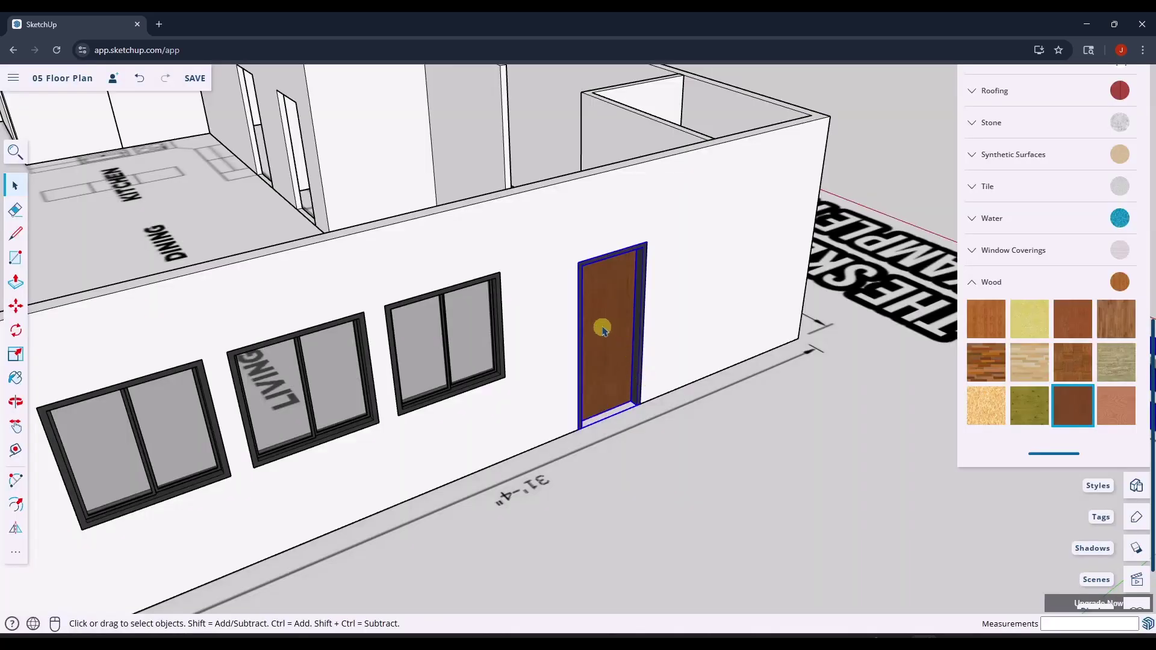
{"action": "middle_click_drag", "start_coordinate": [672, 346], "coordinate": [639, 329]}
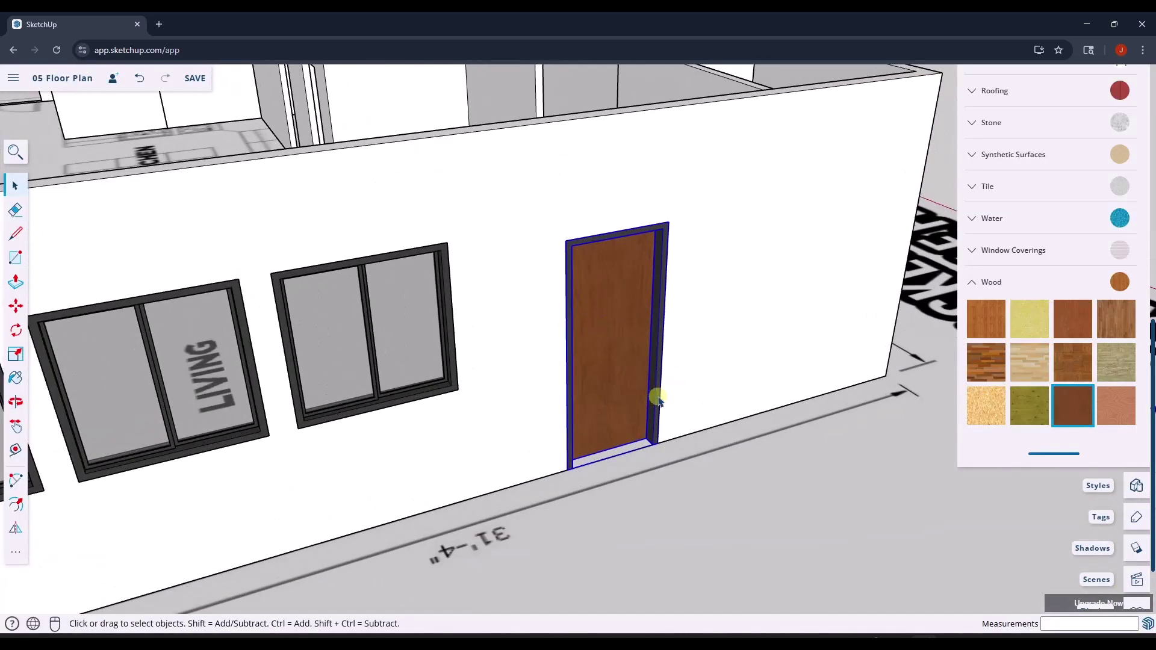
{"action": "key", "text": "m"}
{"action": "left_click", "coordinate": [658, 446]}
{"action": "key", "text": "ctrl"}
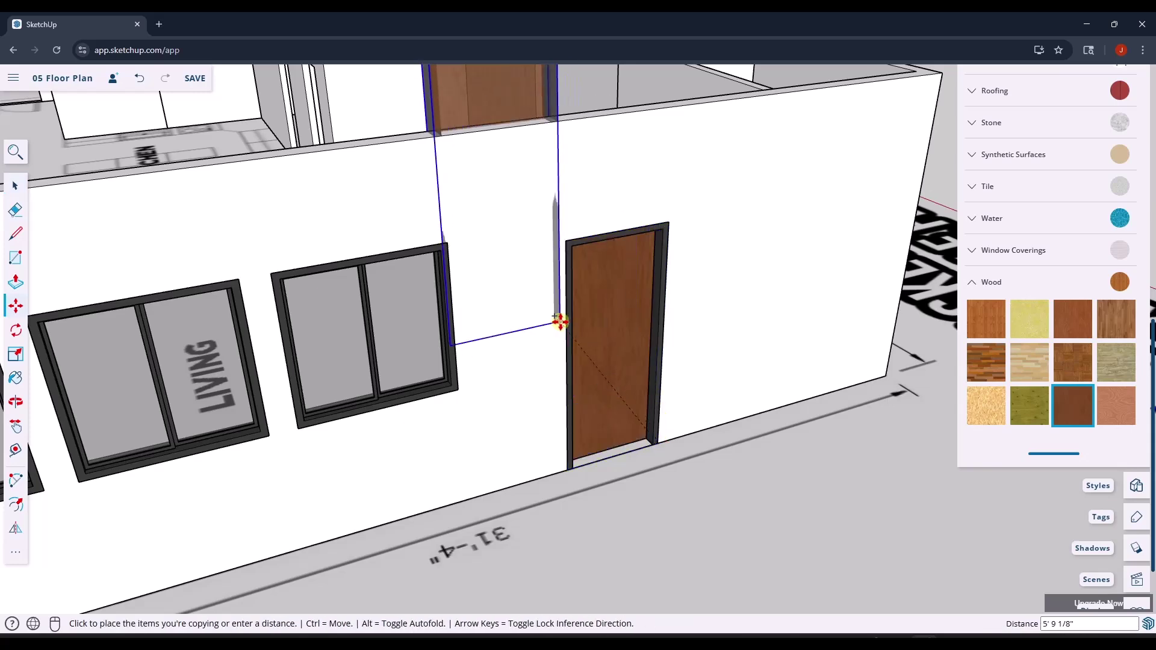
{"action": "middle_click_drag", "start_coordinate": [560, 320], "coordinate": [837, 443]}
{"action": "middle_click_drag", "start_coordinate": [310, 317], "coordinate": [530, 413]}
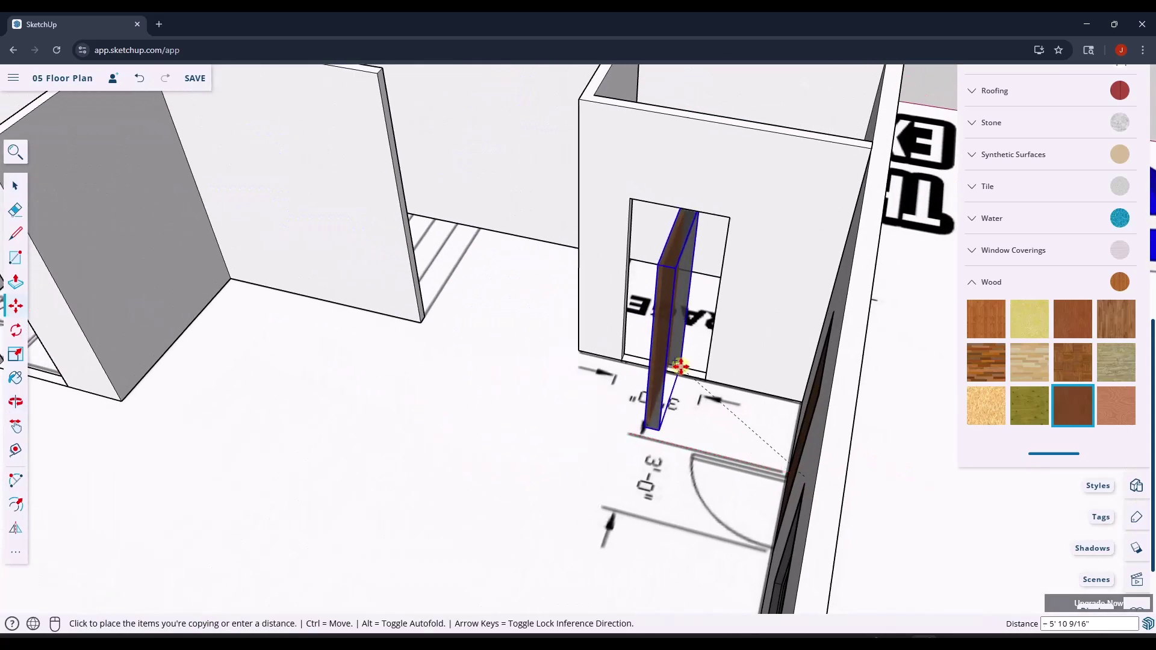
{"action": "scroll", "coordinate": [702, 379], "scroll_direction": "up", "scroll_amount": 3}
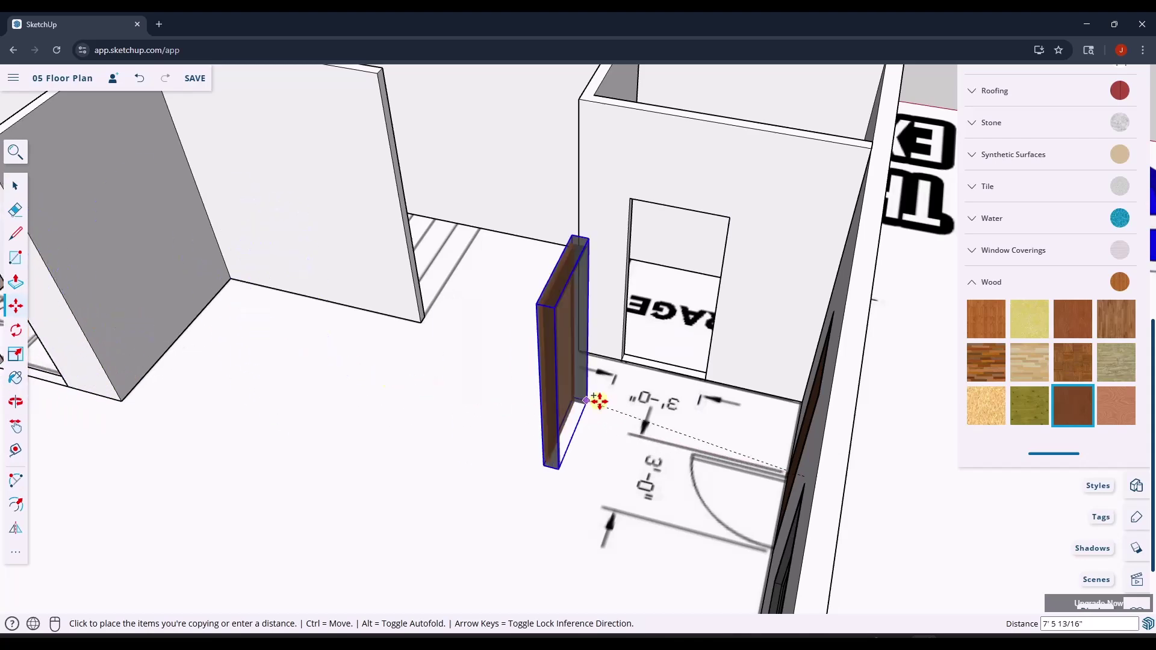
{"action": "left_click", "coordinate": [598, 384]}
{"action": "scroll", "coordinate": [349, 335], "scroll_direction": "down", "scroll_amount": 5}
{"action": "key", "text": "space"}
Copy the exterior door into the house, placing its base corner at the base corner of the small corner room's door opening
{"action": "middle_click_drag", "start_coordinate": [348, 336], "coordinate": [477, 341]}
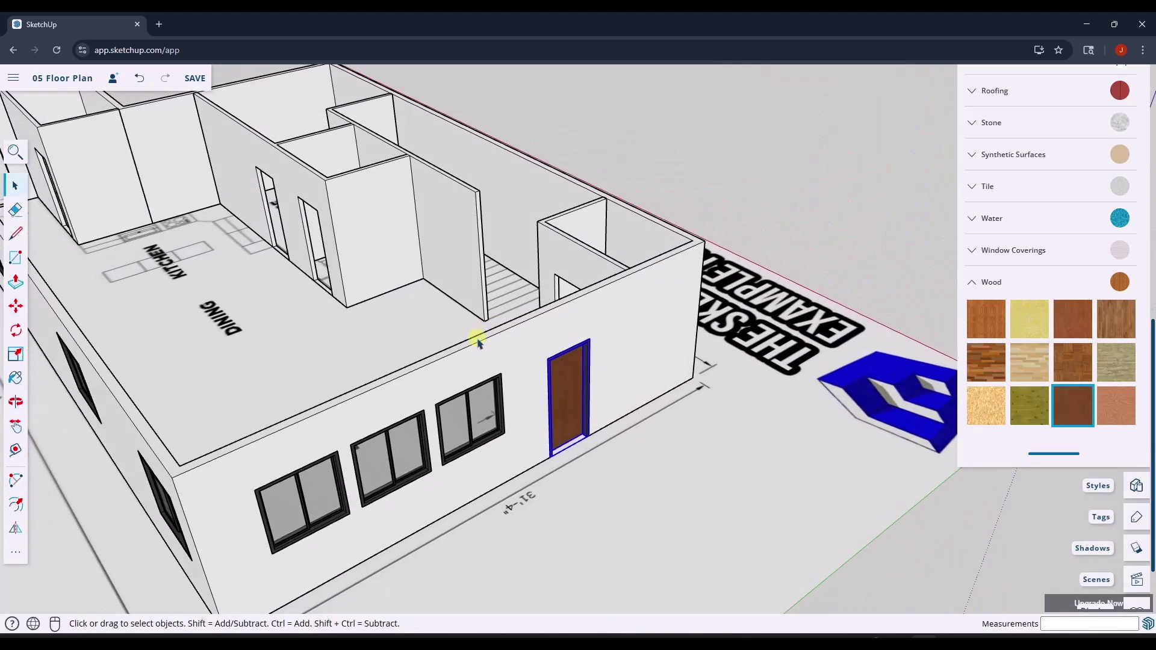
{"action": "scroll", "coordinate": [565, 392], "scroll_direction": "up", "scroll_amount": 2}
{"action": "key", "text": "m"}
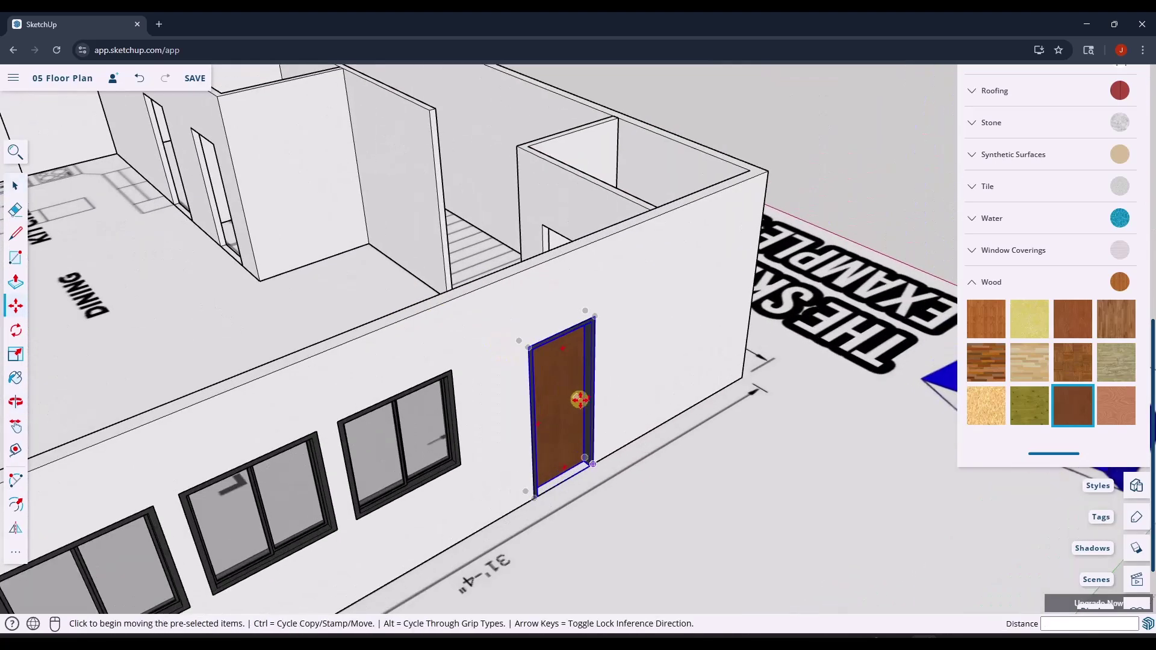
{"action": "left_click", "coordinate": [595, 466]}
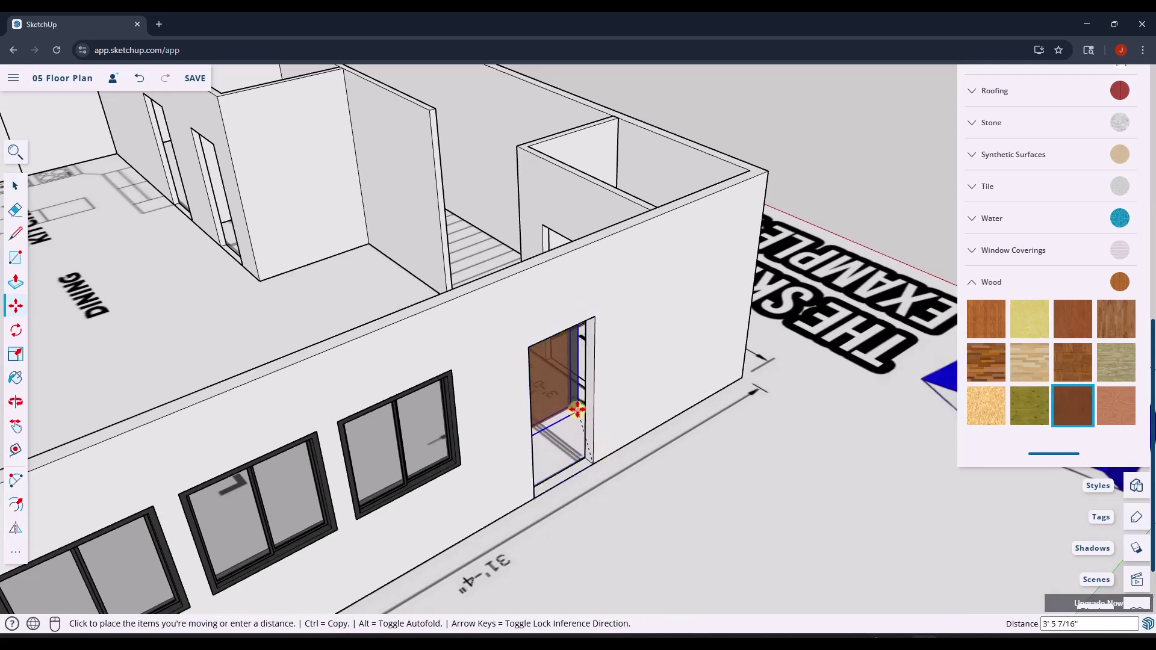
{"action": "key", "text": "ctrl"}
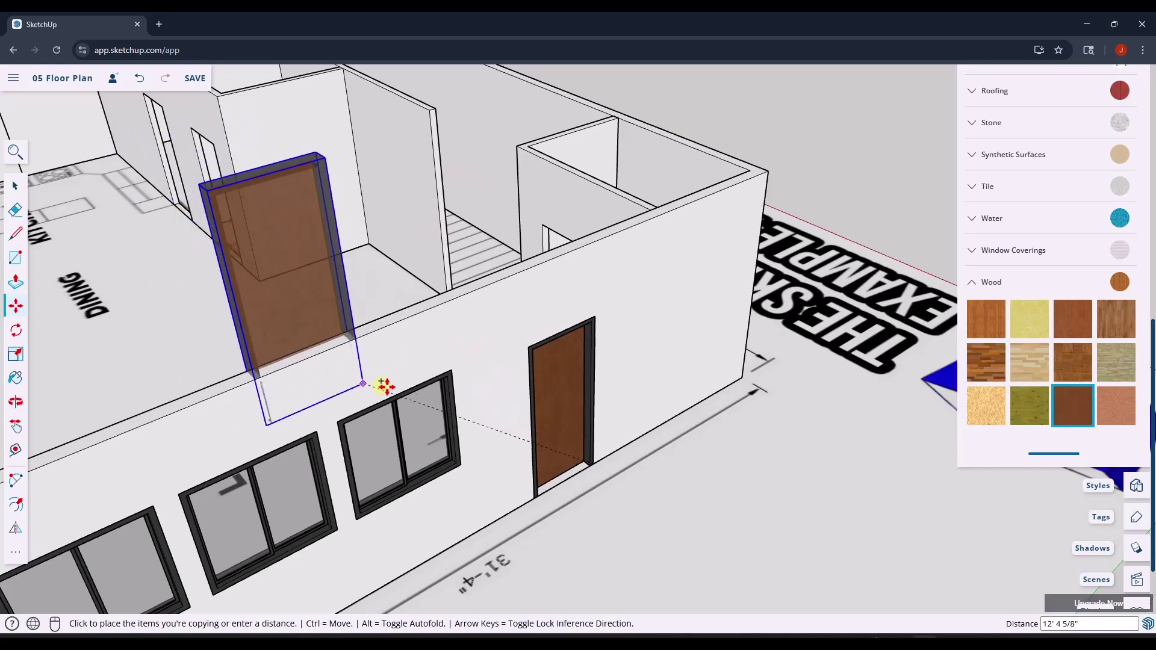
{"action": "middle_click_drag", "start_coordinate": [325, 368], "coordinate": [731, 401]}
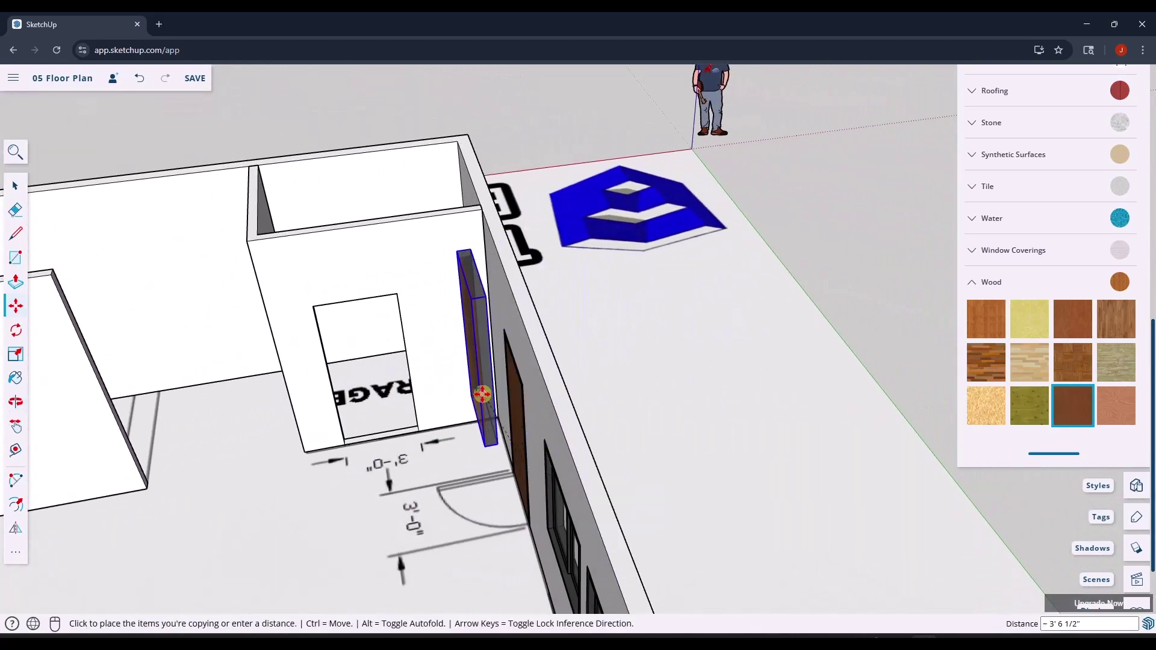
{"action": "scroll", "coordinate": [415, 451], "scroll_direction": "up", "scroll_amount": 5}
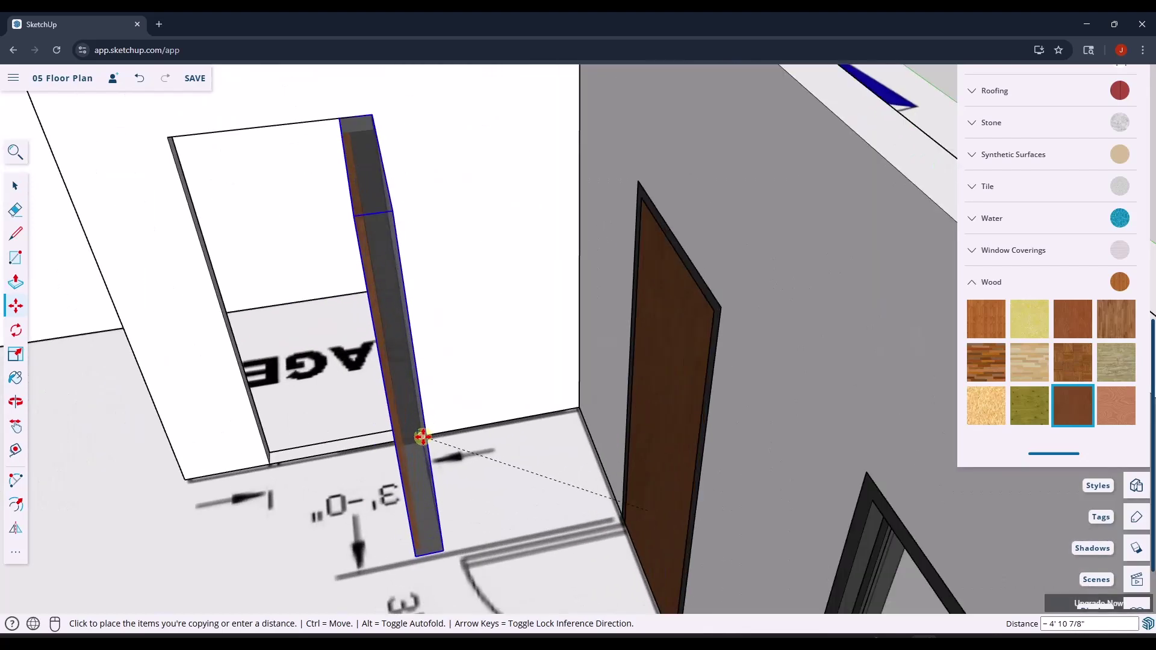
{"action": "left_click", "coordinate": [423, 436]}
Rotate the copied door about its base corner so it fits into the small corner room's opening
{"action": "mouse_move", "coordinate": [478, 434]}
{"action": "middle_mouse_down"}
{"action": "mouse_move", "coordinate": [431, 454]}
{"action": "mouse_move", "coordinate": [476, 414]}
{"action": "middle_mouse_up"}
{"action": "scroll", "coordinate": [472, 396], "scroll_direction": "up", "scroll_amount": 3}
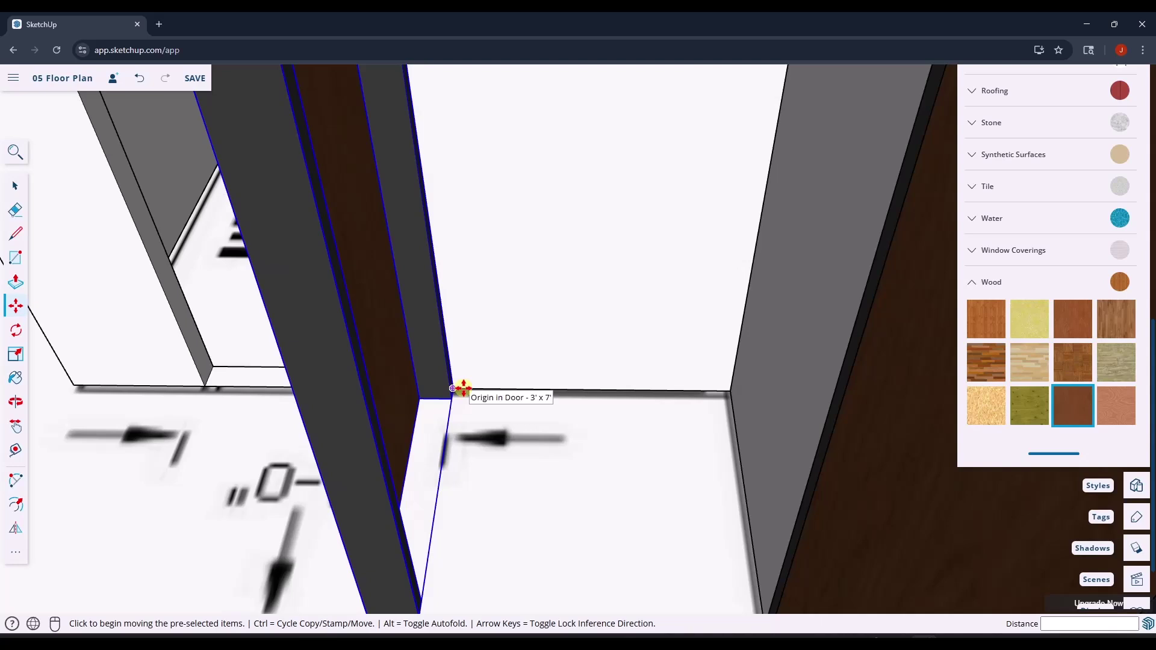
{"action": "key", "text": "q"}
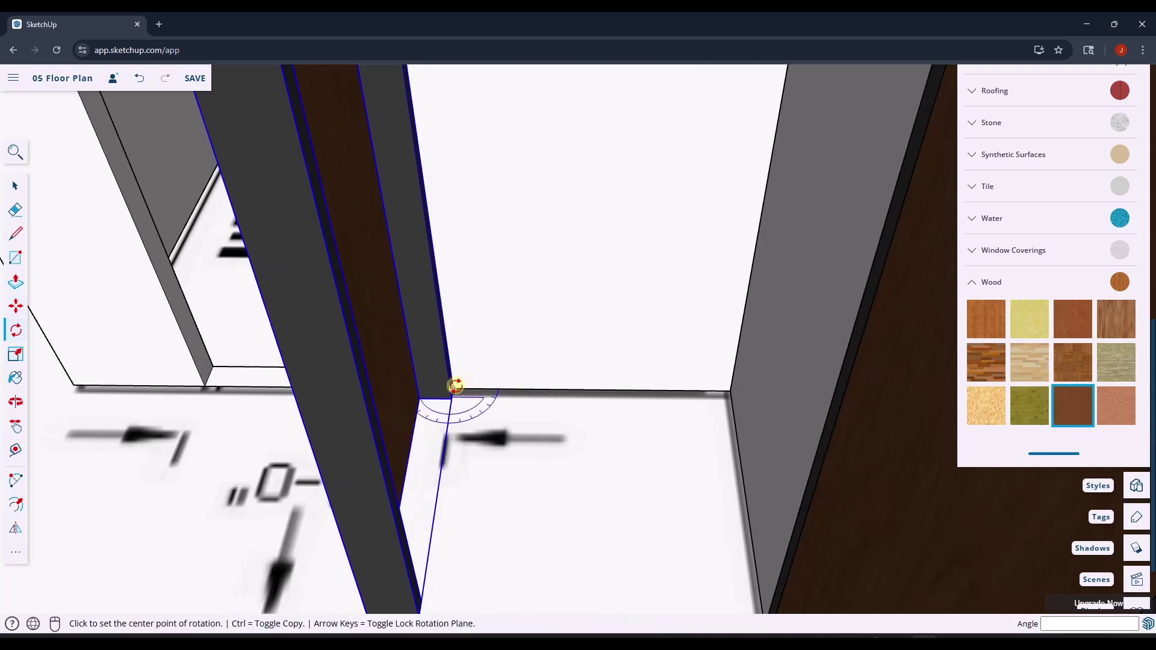
{"action": "left_click", "coordinate": [453, 388]}
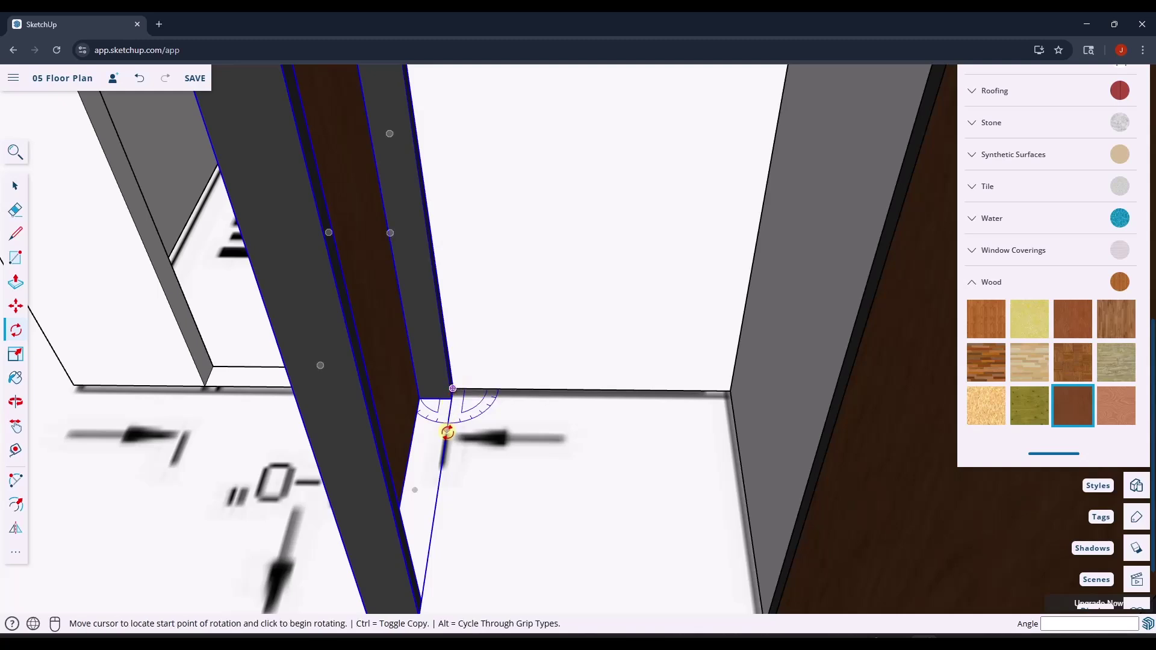
{"action": "middle_click_drag", "start_coordinate": [430, 525], "coordinate": [424, 476]}
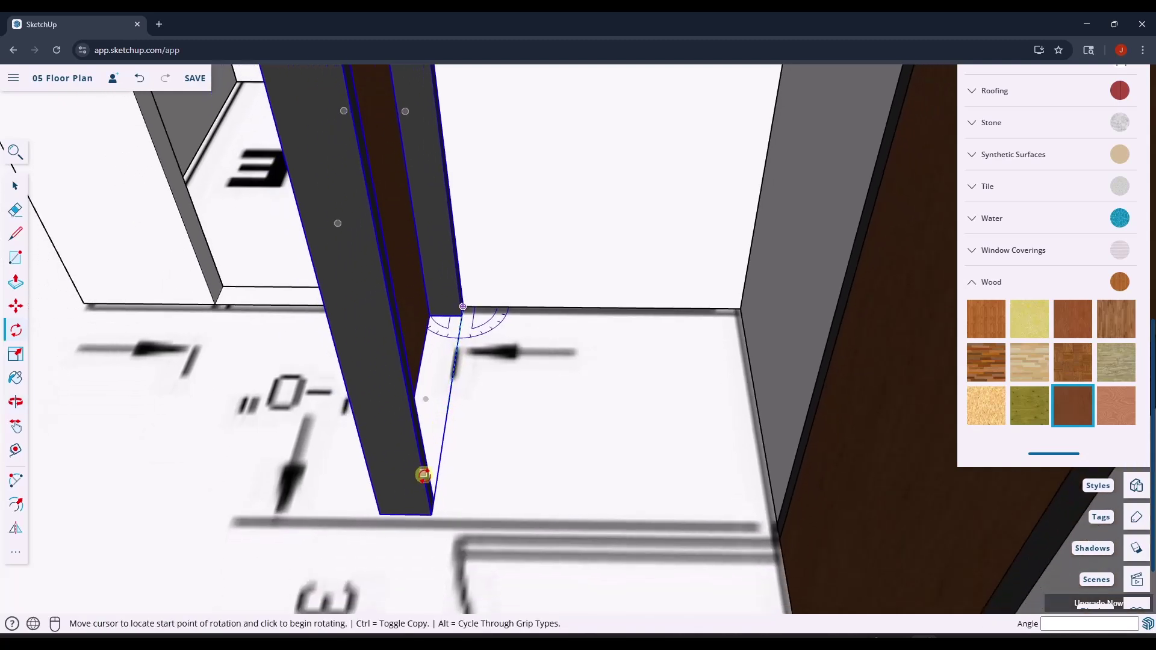
{"action": "left_click", "coordinate": [430, 517]}
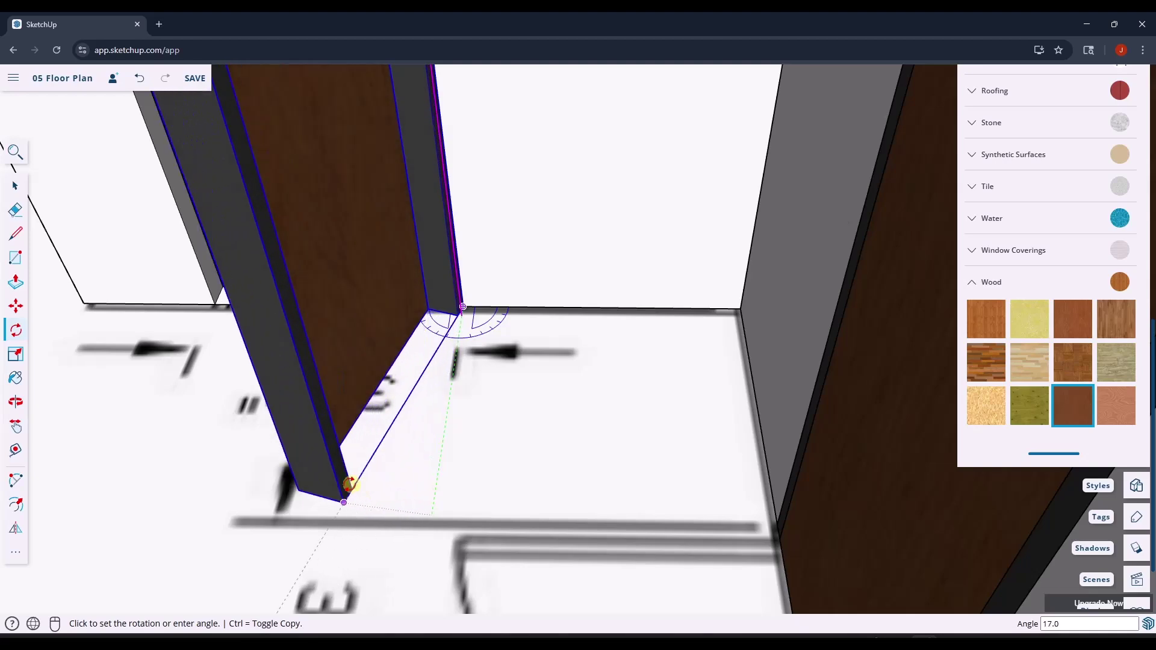
{"action": "left_click", "coordinate": [214, 295]}
Copy the small corner room's door into the two door openings of the interior wall facing the living and dining area
{"action": "middle_click_drag", "start_coordinate": [467, 408], "coordinate": [697, 315]}
{"action": "scroll", "coordinate": [589, 336], "scroll_direction": "down", "scroll_amount": 5}
{"action": "middle_click_drag", "start_coordinate": [588, 335], "coordinate": [616, 386]}
{"action": "key", "text": "space"}
{"action": "key", "text": "m"}
{"action": "scroll", "coordinate": [614, 380], "scroll_direction": "up", "scroll_amount": 2}
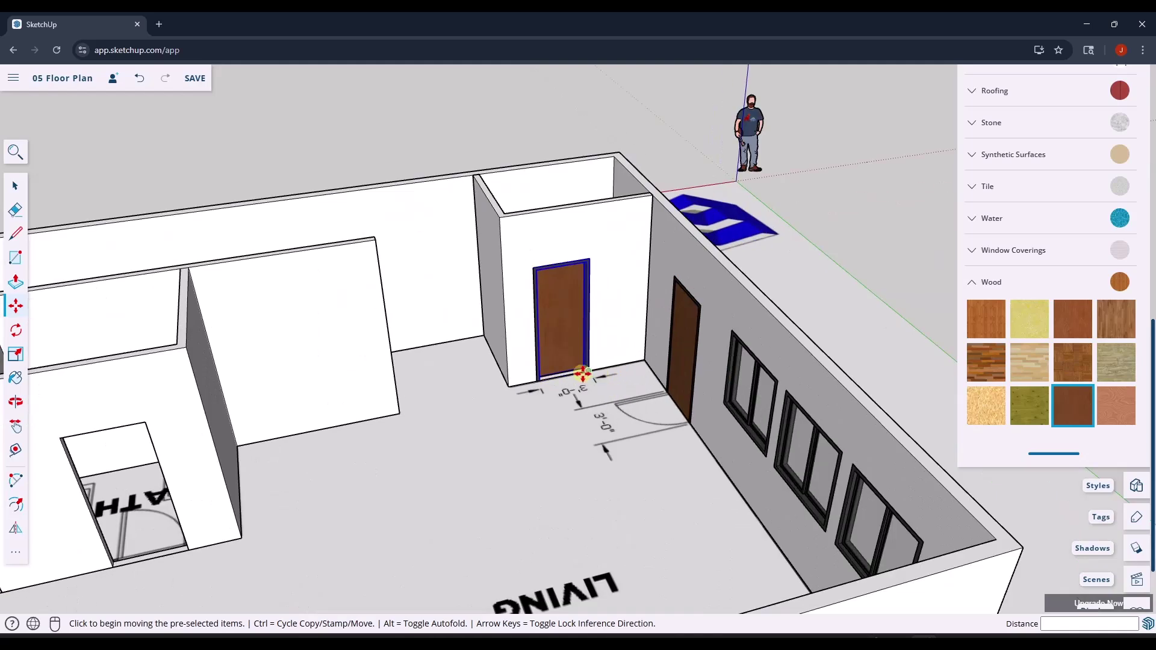
{"action": "left_click", "coordinate": [589, 370]}
{"action": "key", "text": "ctrl"}
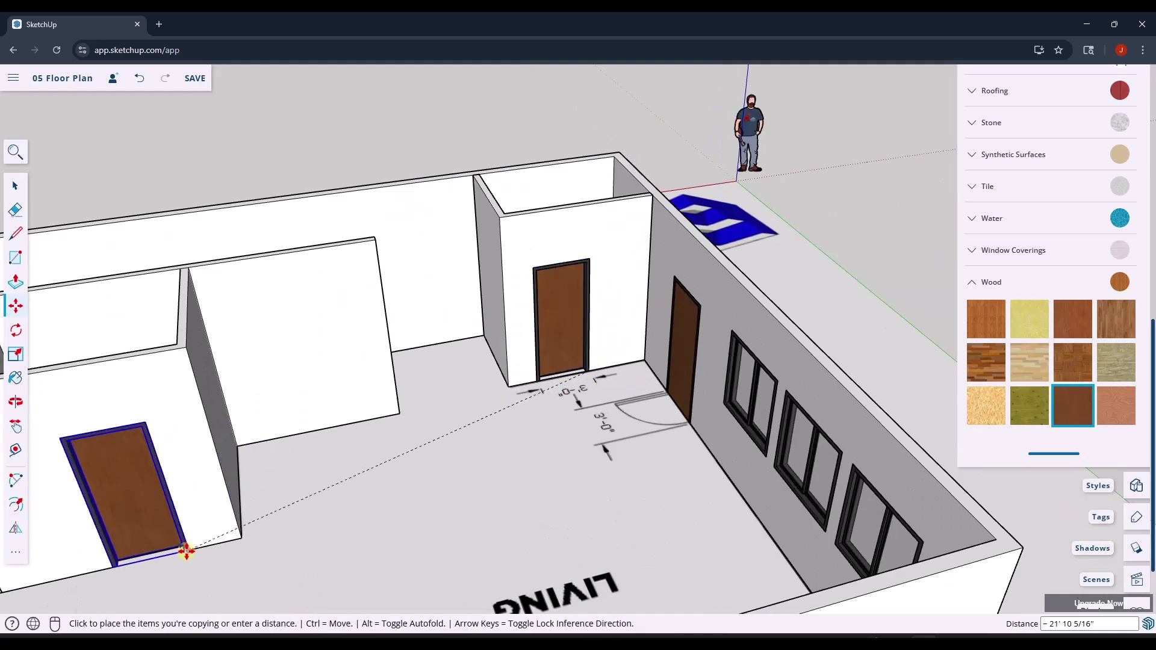
{"action": "middle_click_drag", "start_coordinate": [187, 550], "coordinate": [626, 472]}
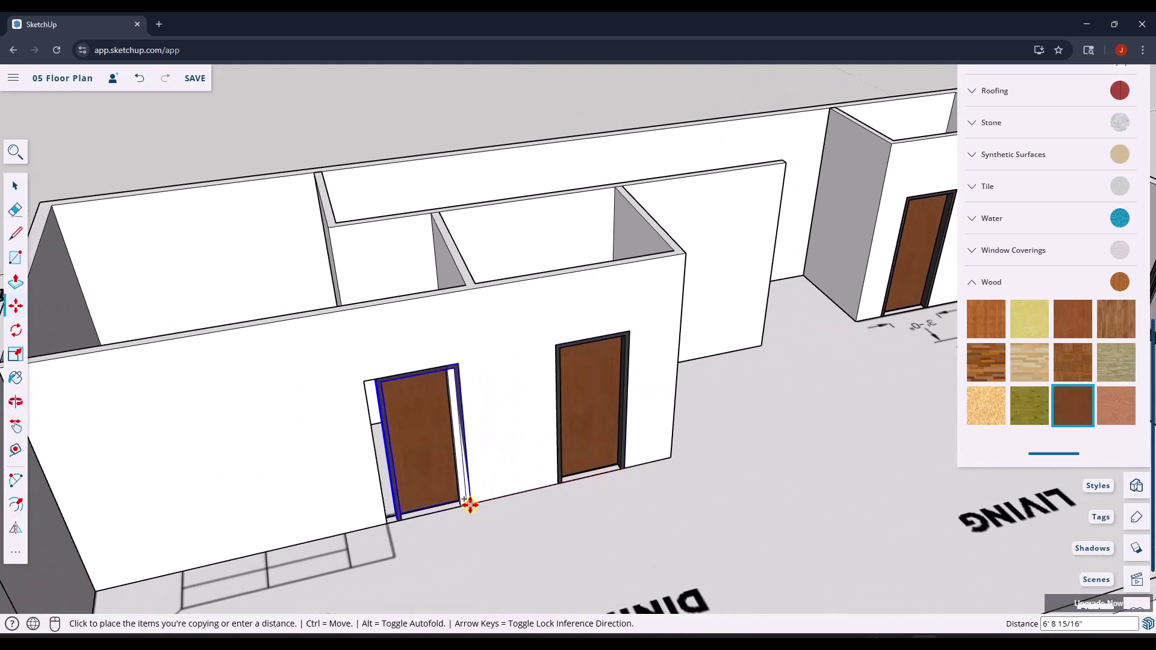
{"action": "left_click", "coordinate": [470, 504]}
Examine how the door frames fit the thickness of the interior walls compared with the exterior wall
{"action": "key", "text": "o"}
{"action": "left_click_drag", "start_coordinate": [459, 503], "coordinate": [753, 470]}
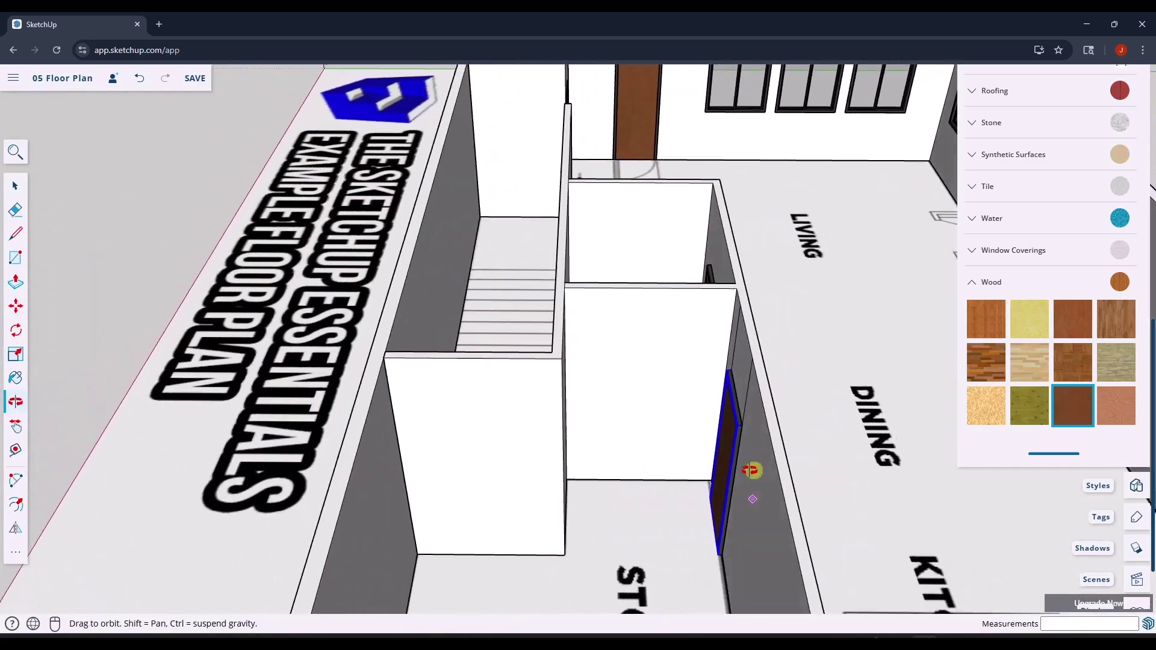
{"action": "middle_click_drag", "start_coordinate": [753, 470], "coordinate": [379, 460]}
{"action": "scroll", "coordinate": [859, 266], "scroll_direction": "down", "scroll_amount": 5}
{"action": "middle_click_drag", "start_coordinate": [859, 265], "coordinate": [753, 312]}
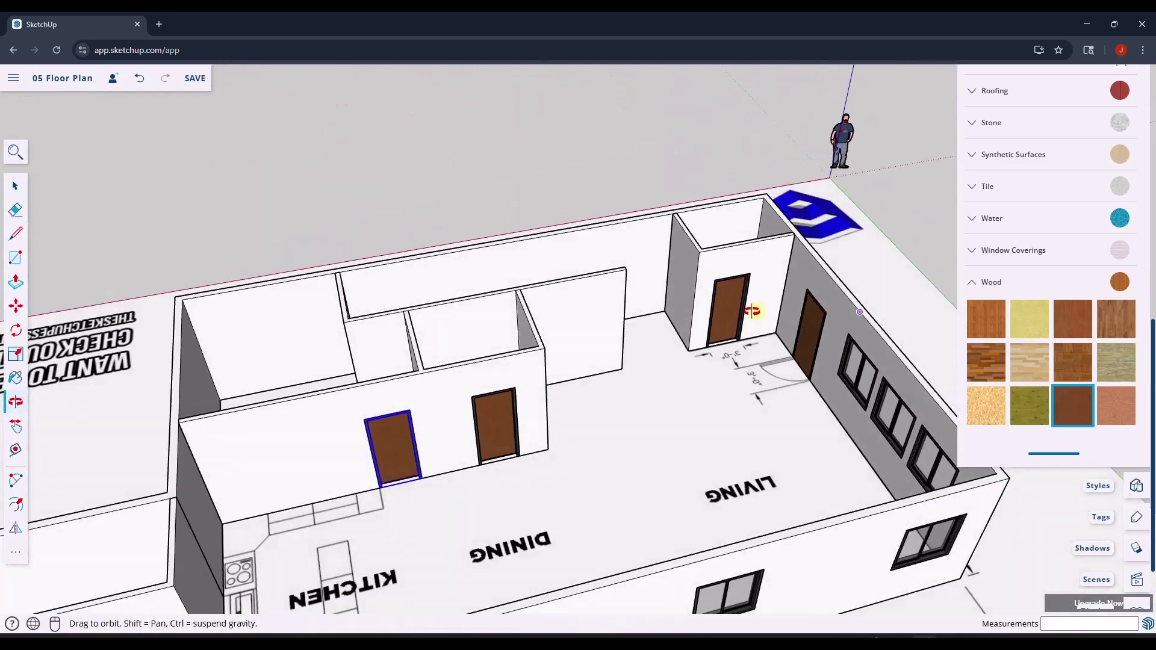
{"action": "key", "text": "m"}
{"action": "scroll", "coordinate": [820, 328], "scroll_direction": "up", "scroll_amount": 6}
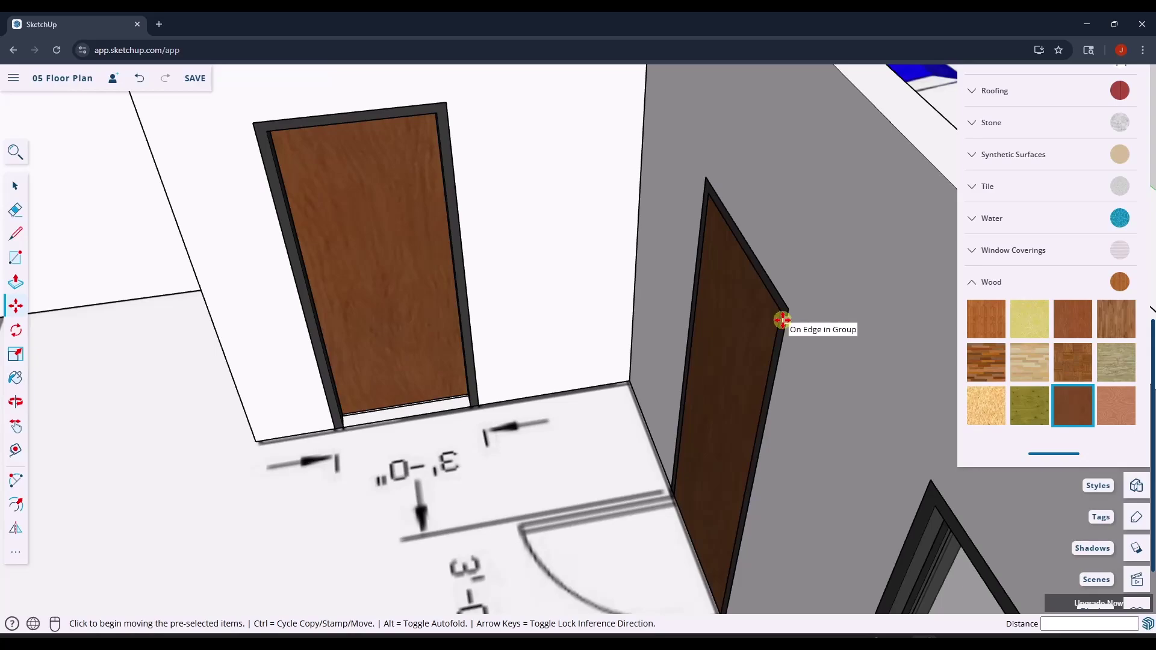
{"action": "scroll", "coordinate": [782, 320], "scroll_direction": "down", "scroll_amount": 5}
{"action": "middle_click_drag", "start_coordinate": [793, 323], "coordinate": [849, 315]}
{"action": "scroll", "coordinate": [741, 277], "scroll_direction": "up", "scroll_amount": 3}
{"action": "scroll", "coordinate": [378, 260], "scroll_direction": "up", "scroll_amount": 2}
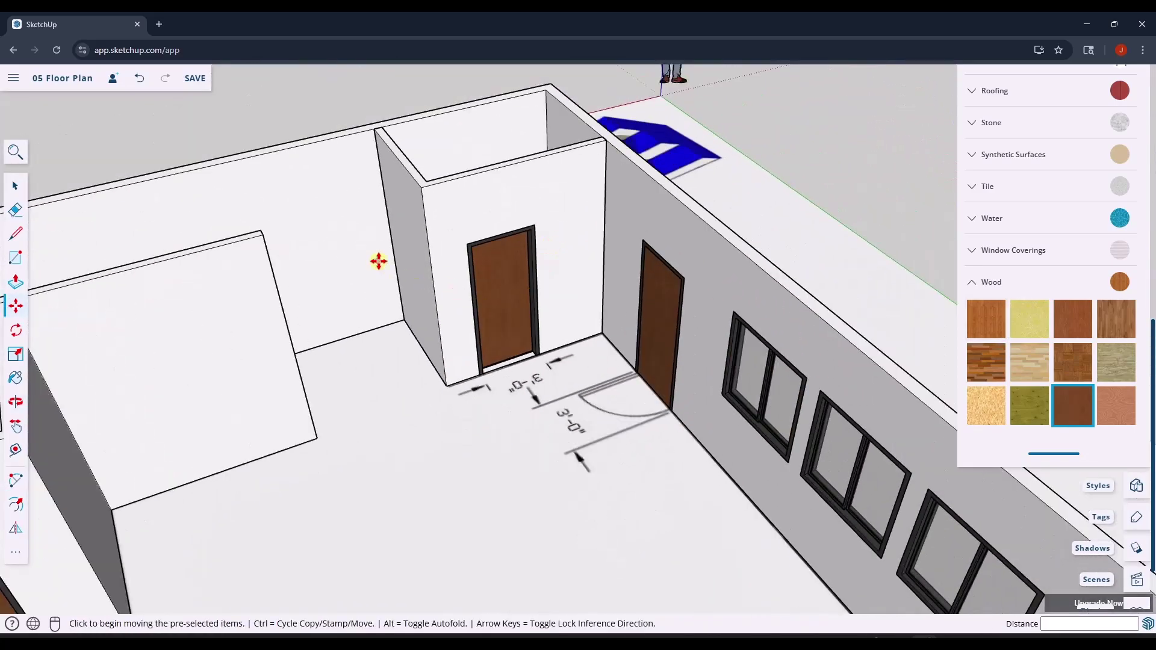
{"action": "middle_click_drag", "start_coordinate": [378, 261], "coordinate": [832, 421]}
{"action": "scroll", "coordinate": [913, 415], "scroll_direction": "up", "scroll_amount": 2}
{"action": "middle_click_drag", "start_coordinate": [502, 401], "coordinate": [807, 369]}
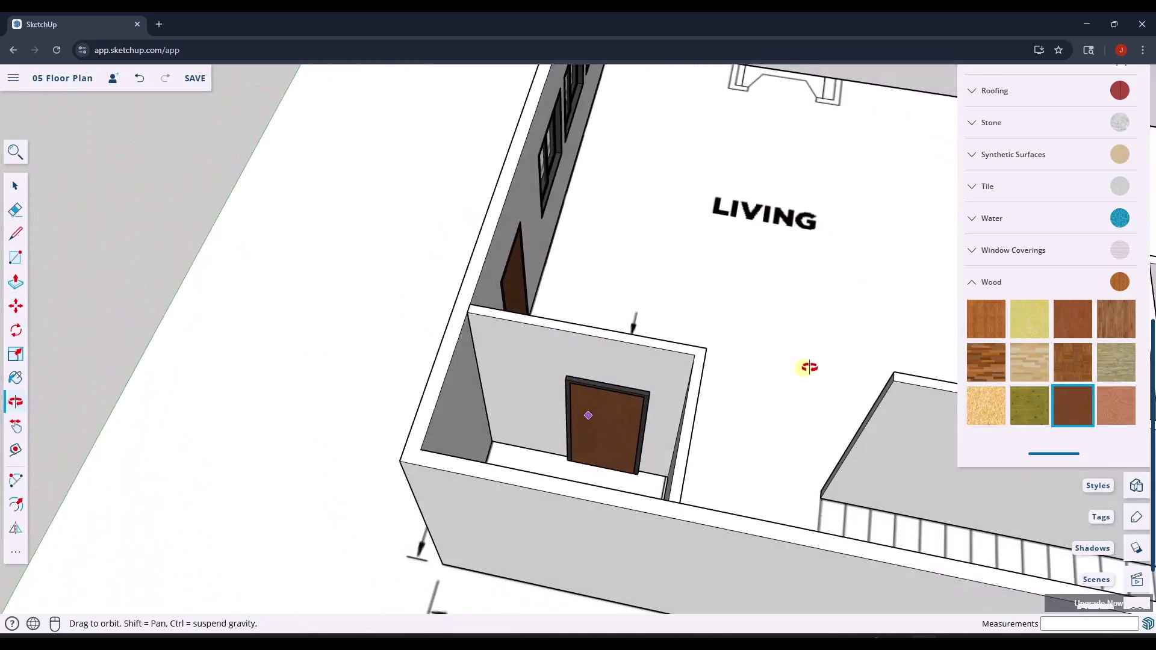
{"action": "scroll", "coordinate": [604, 405], "scroll_direction": "up", "scroll_amount": 6}
{"action": "middle_click_drag", "start_coordinate": [620, 405], "coordinate": [545, 332]}
{"action": "scroll", "coordinate": [374, 405], "scroll_direction": "down", "scroll_amount": 8}
{"action": "scroll", "coordinate": [678, 387], "scroll_direction": "up", "scroll_amount": 4}
{"action": "scroll", "coordinate": [545, 431], "scroll_direction": "up", "scroll_amount": 3}
Select the three interior door copies together and make them unique from the exterior door
{"action": "key", "text": "space"}
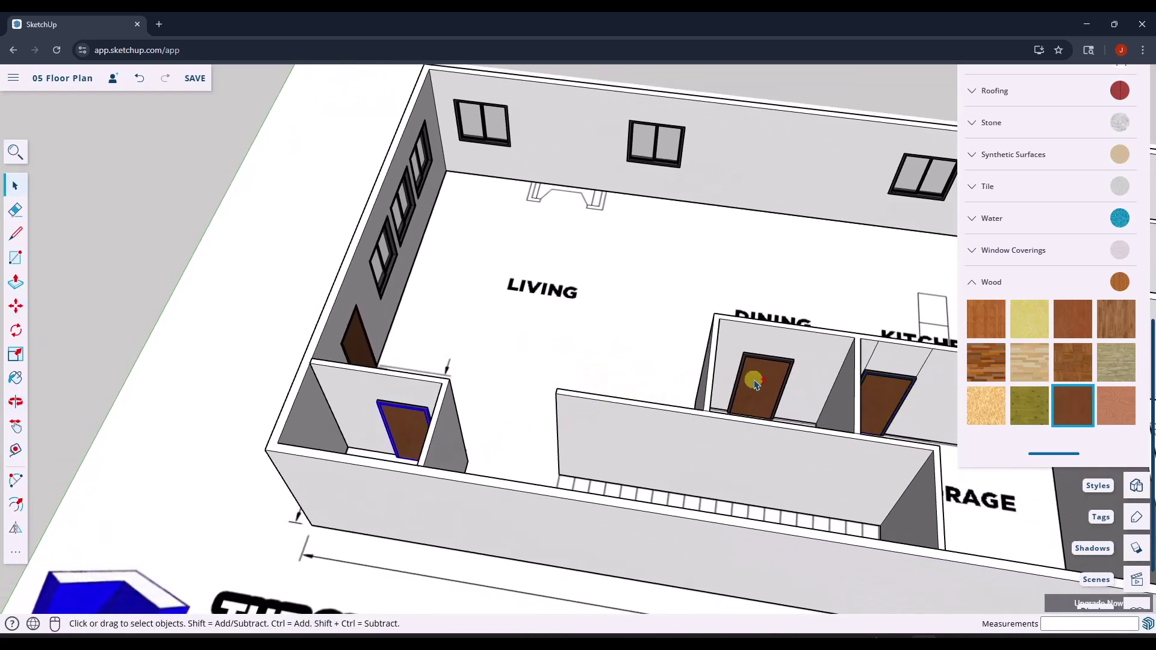
{"action": "middle_click_drag", "start_coordinate": [817, 402], "coordinate": [486, 417]}
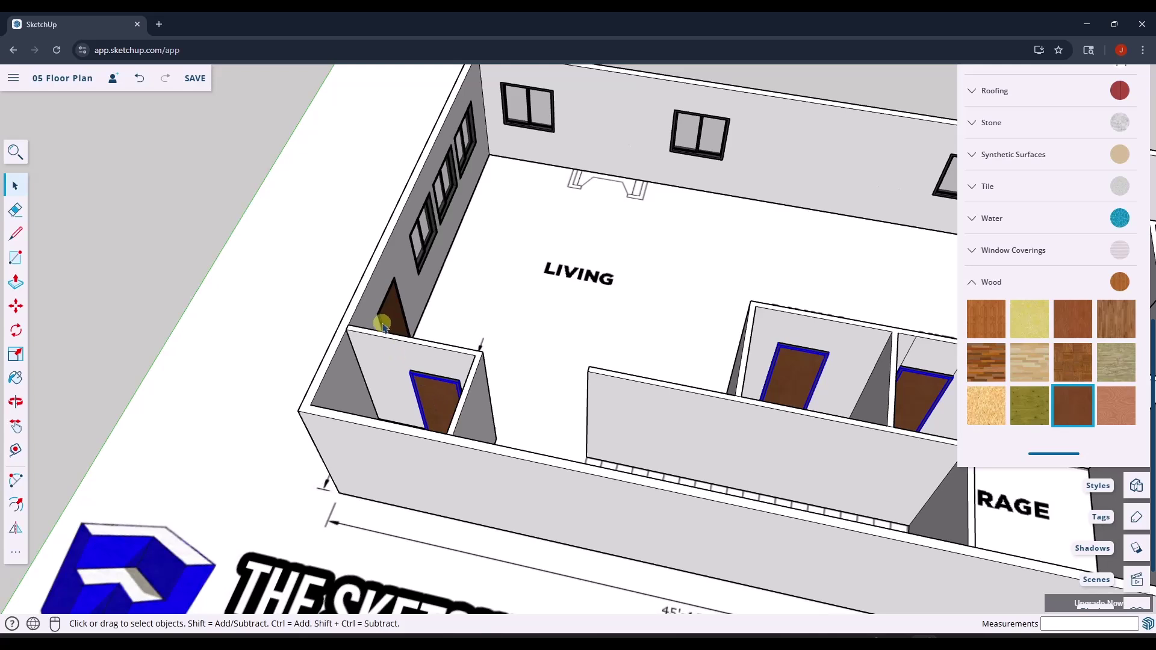
{"action": "right_click", "coordinate": [437, 402]}
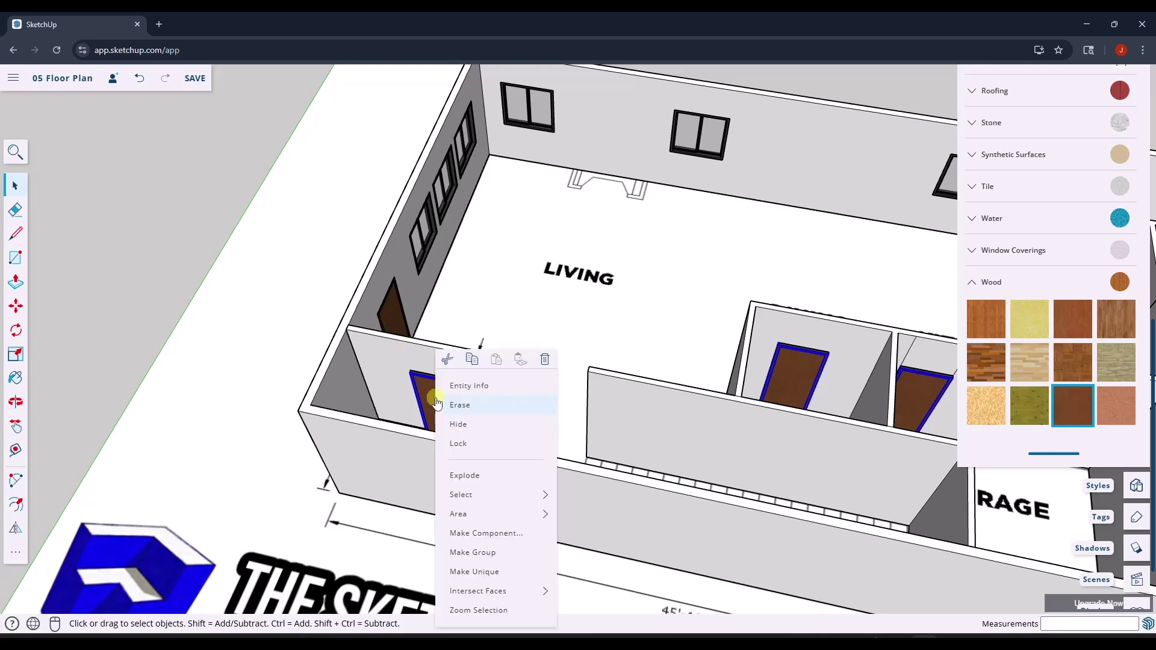
{"action": "left_click", "coordinate": [481, 572]}
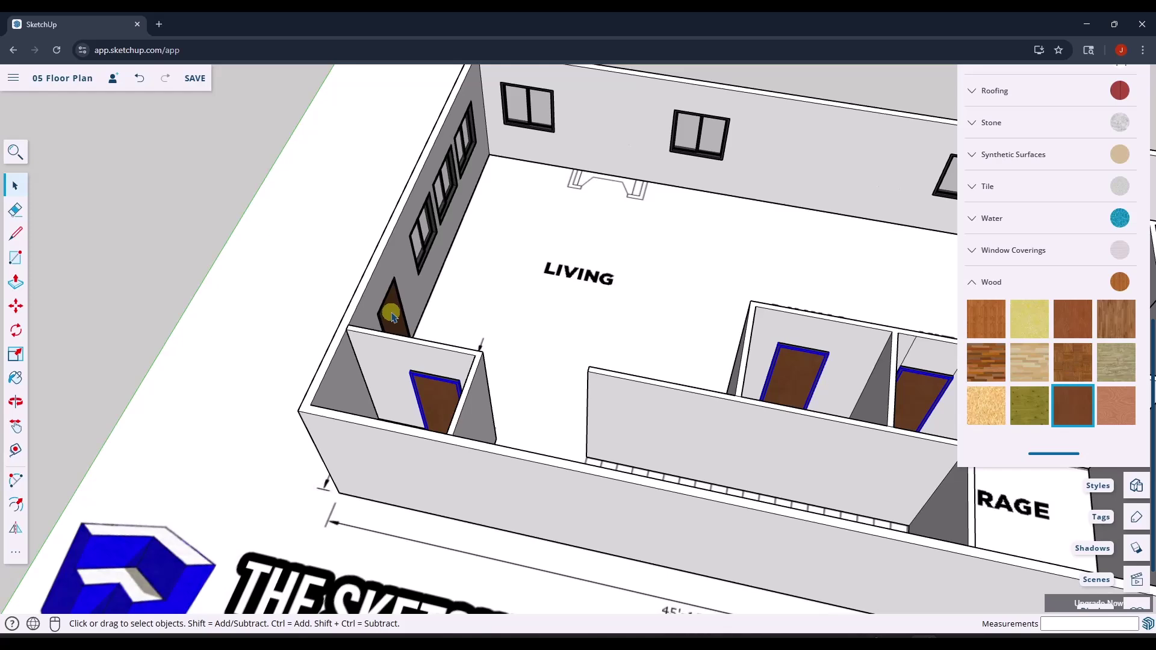
Open the small corner room's door component and its frame group, and push the frame's protruding face back 2" to the interior wall
{"action": "middle_click_drag", "start_coordinate": [855, 378], "coordinate": [834, 363]}
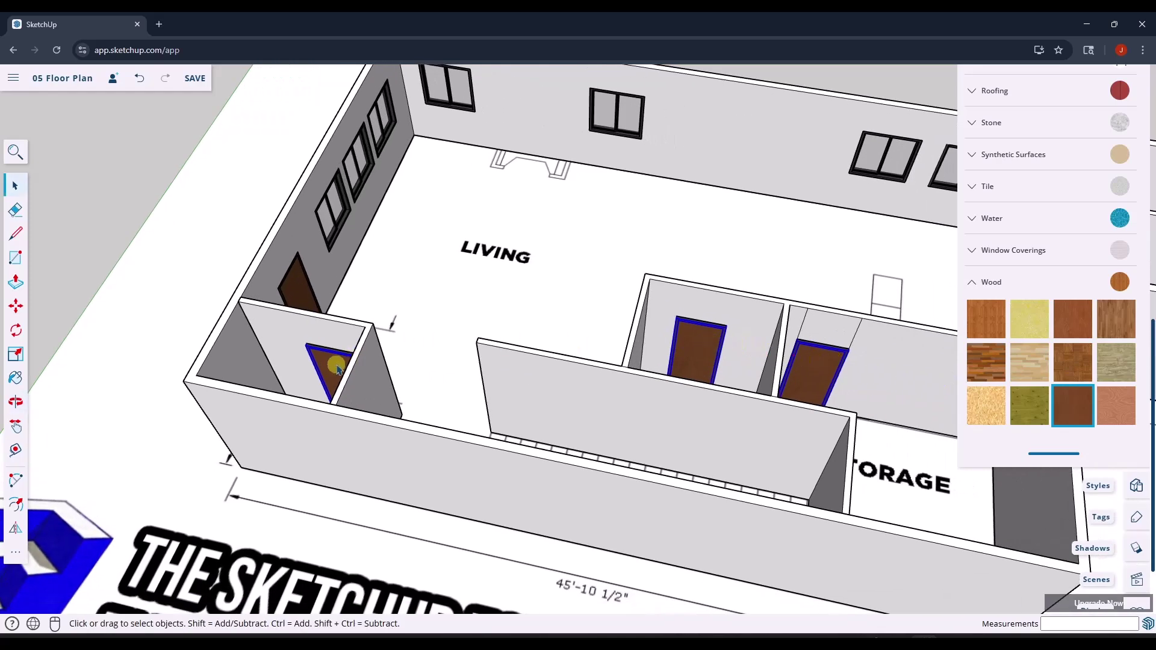
{"action": "middle_click_drag", "start_coordinate": [337, 369], "coordinate": [665, 345]}
{"action": "scroll", "coordinate": [480, 521], "scroll_direction": "up", "scroll_amount": 5}
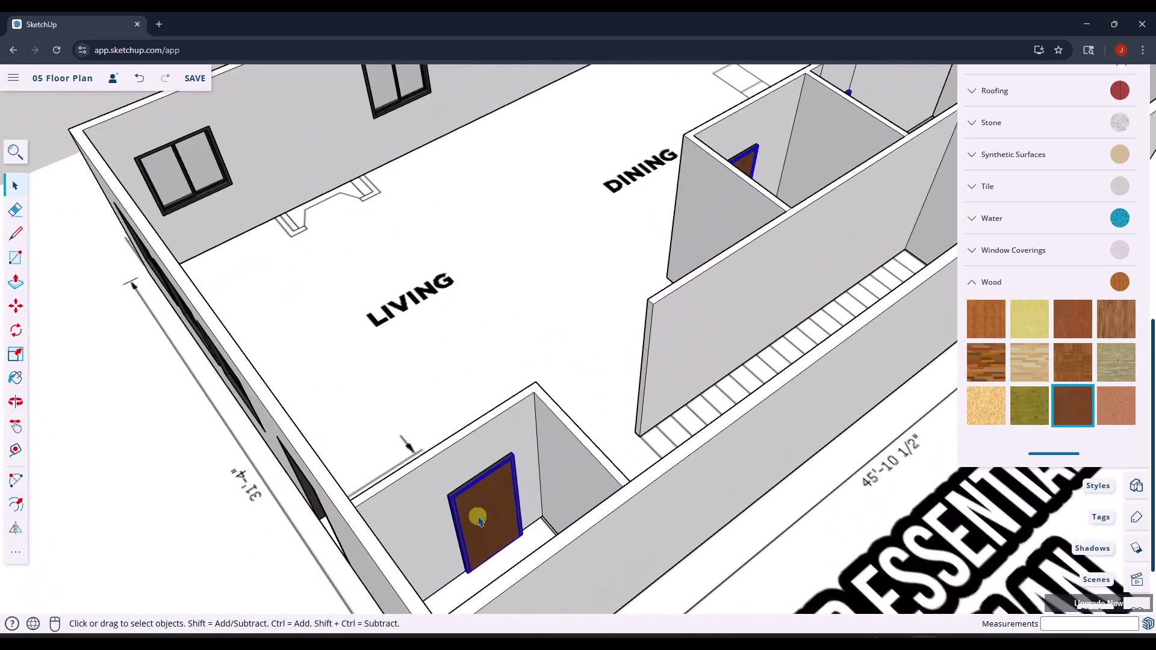
{"action": "scroll", "coordinate": [472, 519], "scroll_direction": "up", "scroll_amount": 3}
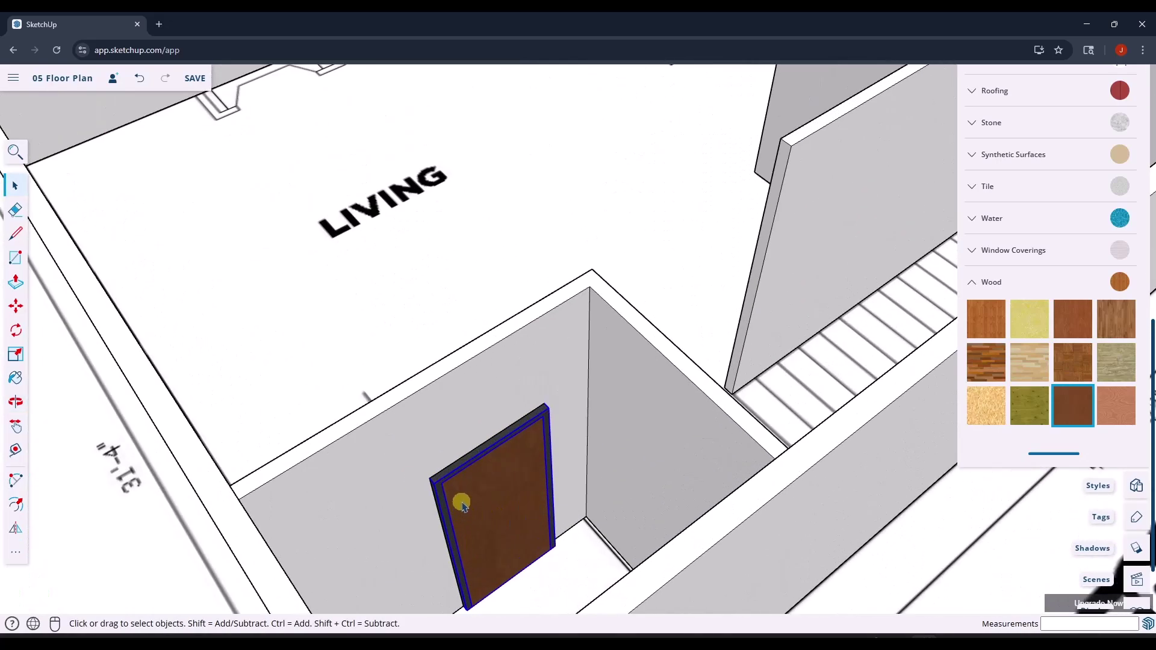
{"action": "middle_click_drag", "start_coordinate": [463, 506], "coordinate": [485, 503]}
{"action": "scroll", "coordinate": [483, 501], "scroll_direction": "down", "scroll_amount": 3}
{"action": "double_click", "coordinate": [484, 501]}
{"action": "scroll", "coordinate": [494, 475], "scroll_direction": "down", "scroll_amount": 2}
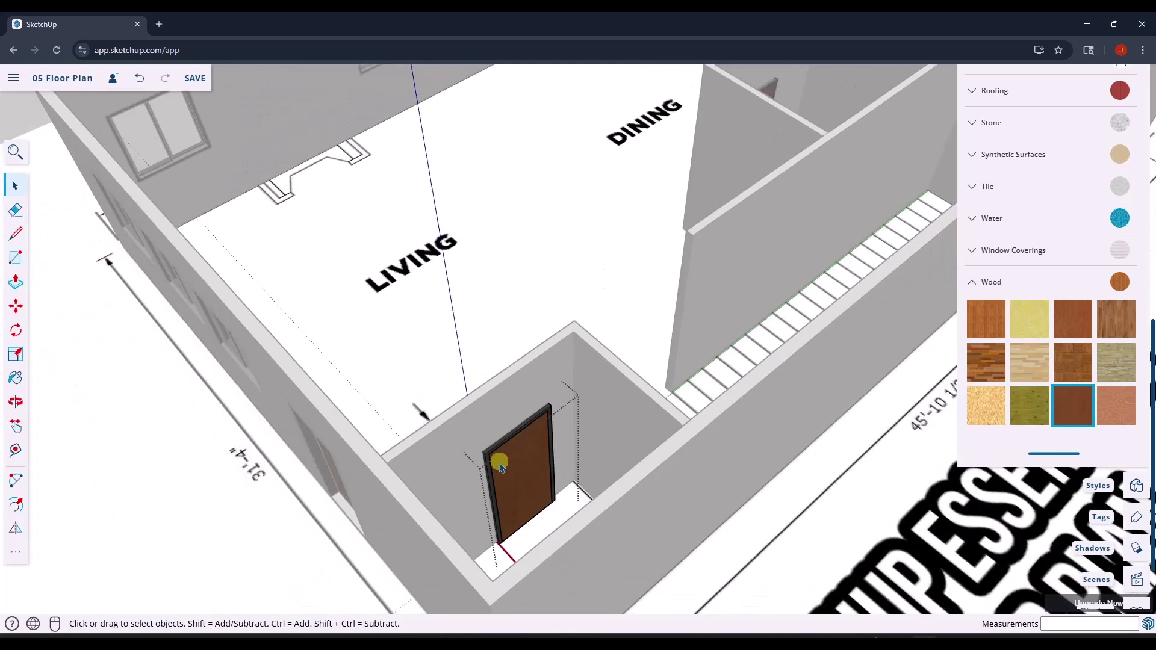
{"action": "scroll", "coordinate": [485, 476], "scroll_direction": "up", "scroll_amount": 8}
{"action": "left_click", "coordinate": [489, 464]}
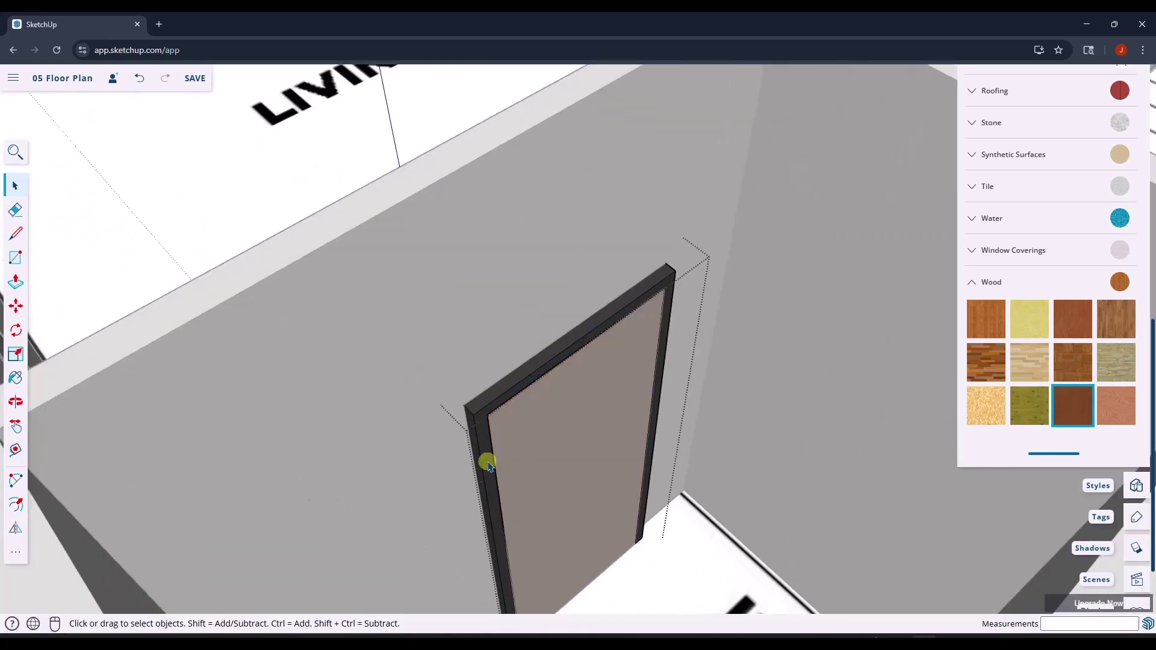
{"action": "key", "text": "p"}
{"action": "left_click", "coordinate": [483, 441]}
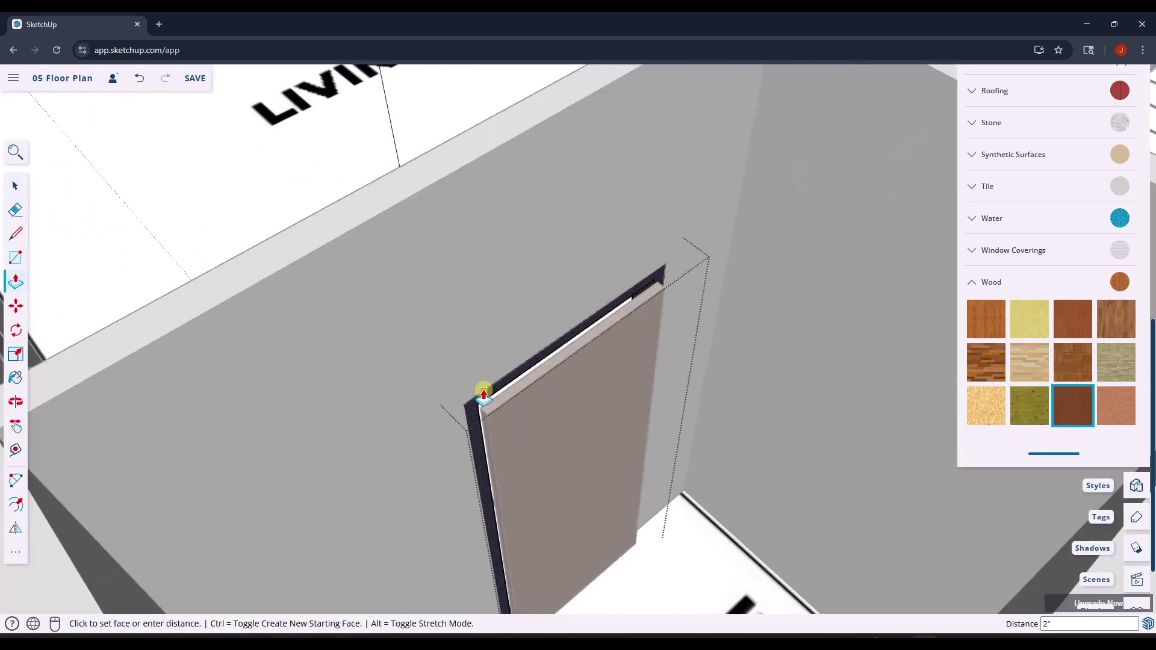
{"action": "left_click", "coordinate": [485, 370]}
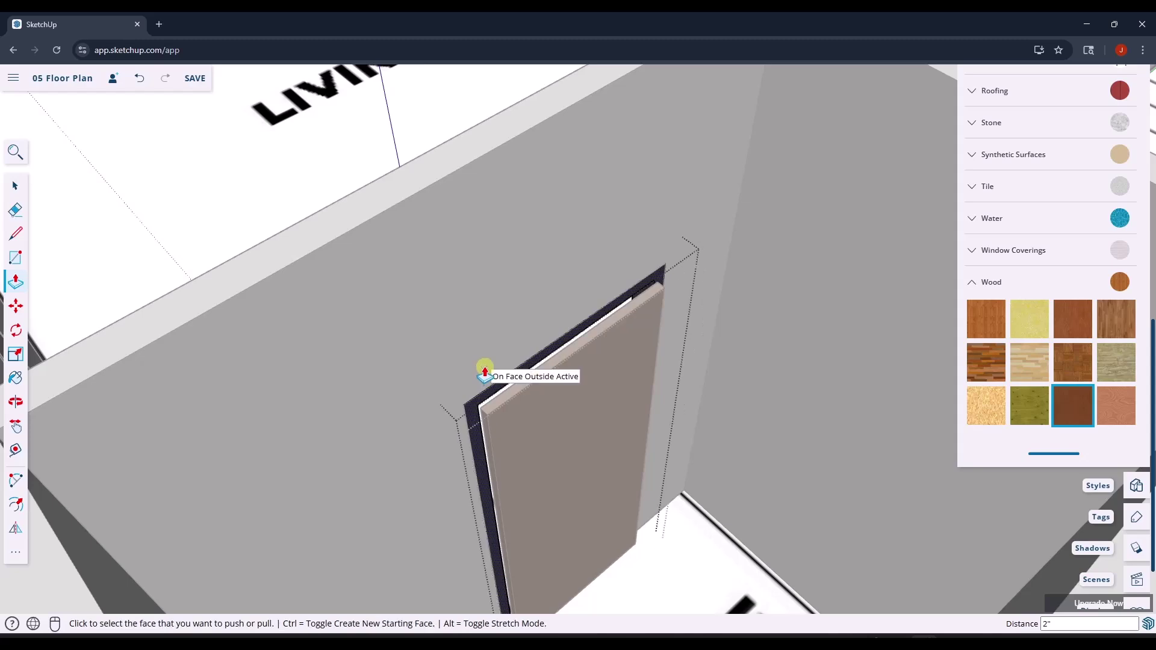
{"action": "key", "text": "space"}
{"action": "scroll", "coordinate": [484, 497], "scroll_direction": "down", "scroll_amount": 5}
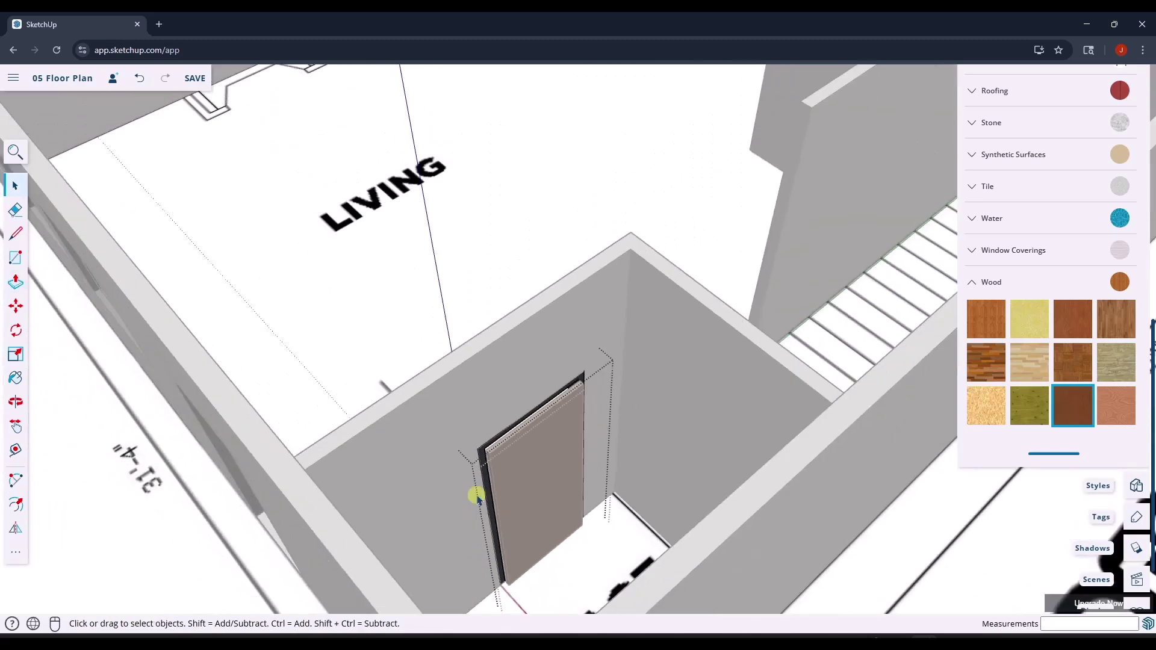
{"action": "left_click", "coordinate": [475, 490]}
Compare the exterior door and the other interior doors with the edited frame
{"action": "mouse_move", "coordinate": [476, 490]}
{"action": "middle_mouse_down"}
{"action": "mouse_move", "coordinate": [872, 491]}
{"action": "mouse_move", "coordinate": [588, 490]}
{"action": "mouse_move", "coordinate": [454, 508]}
{"action": "mouse_move", "coordinate": [361, 545]}
{"action": "mouse_move", "coordinate": [251, 335]}
{"action": "mouse_move", "coordinate": [307, 273]}
{"action": "middle_mouse_up"}
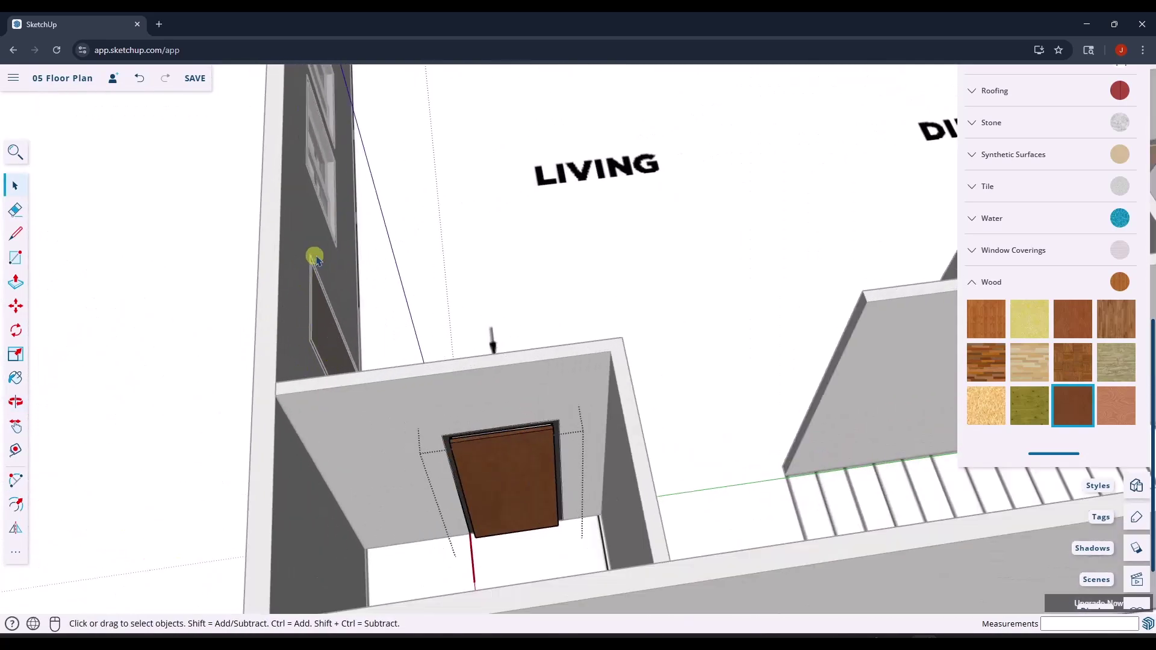
{"action": "scroll", "coordinate": [339, 375], "scroll_direction": "down", "scroll_amount": 8}
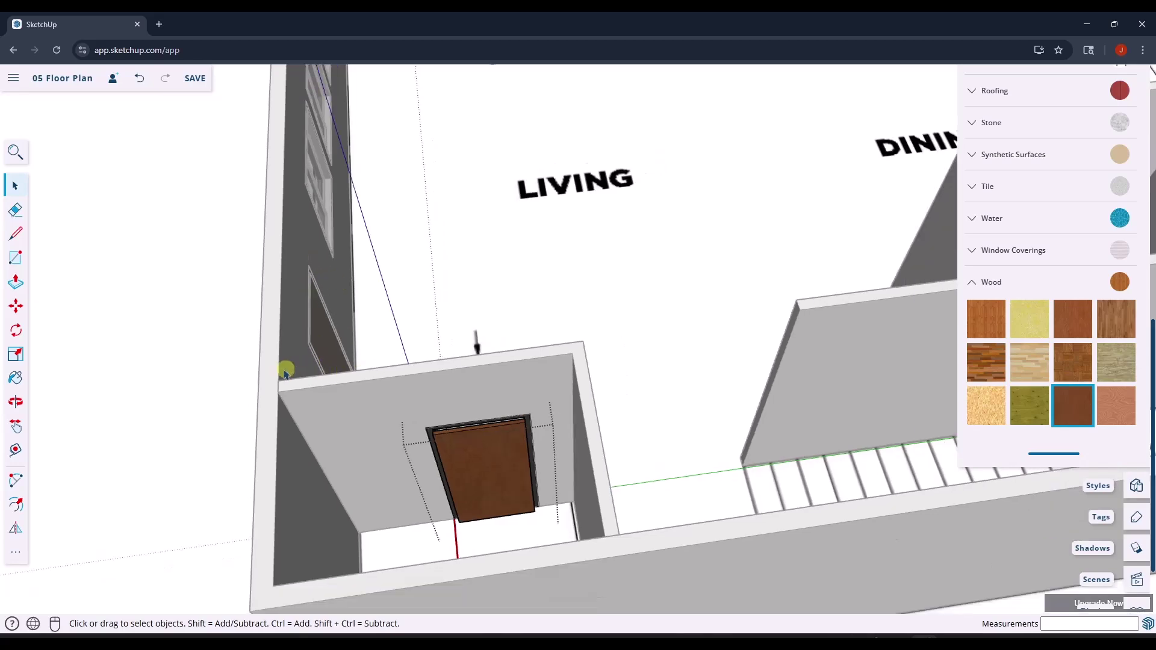
{"action": "scroll", "coordinate": [594, 296], "scroll_direction": "up", "scroll_amount": 10}
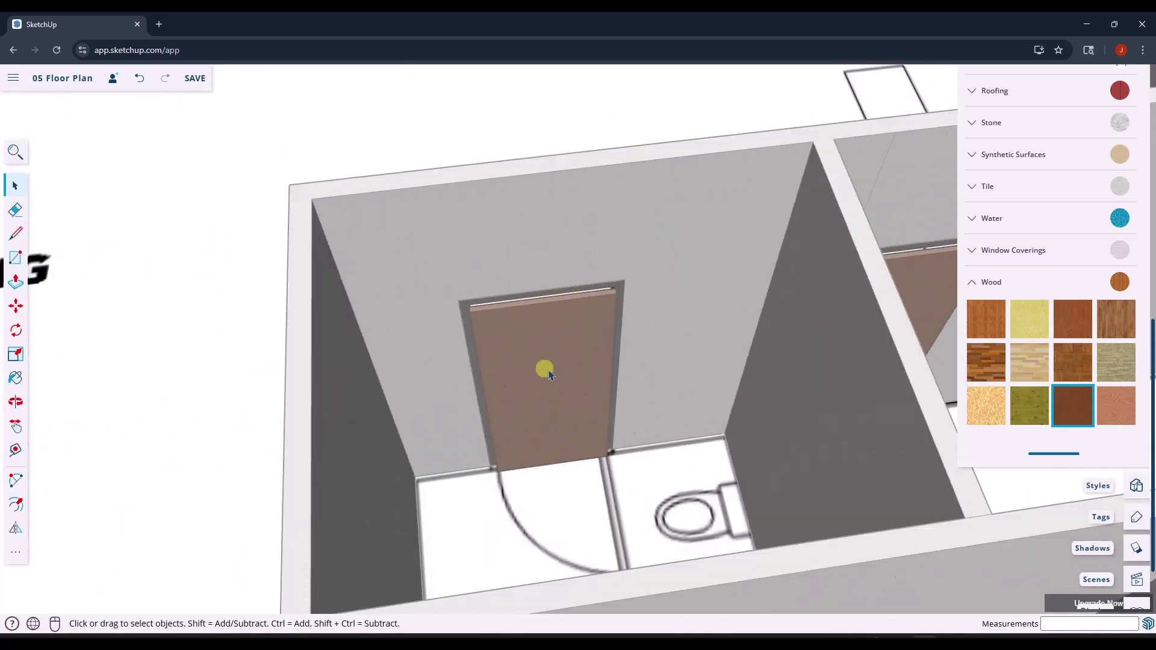
{"action": "scroll", "coordinate": [829, 310], "scroll_direction": "down", "scroll_amount": 8}
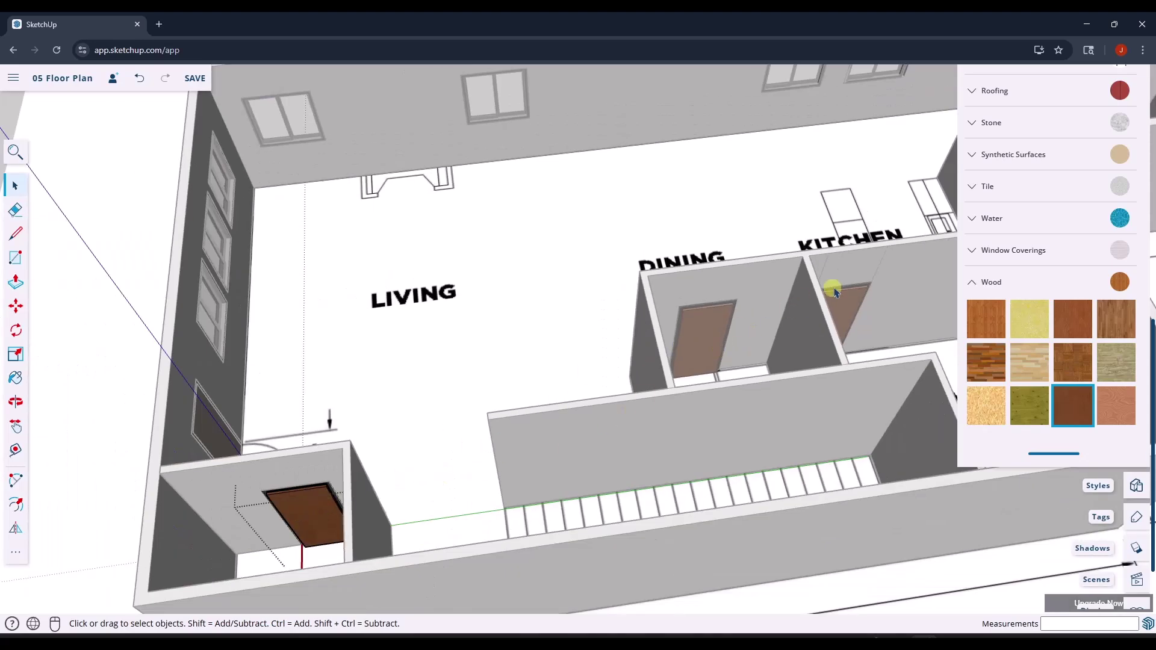
Move the small corner room's door panel back about 1 7/16" into its frame, and leave the component
{"action": "scroll", "coordinate": [789, 319], "scroll_direction": "down", "scroll_amount": 5}
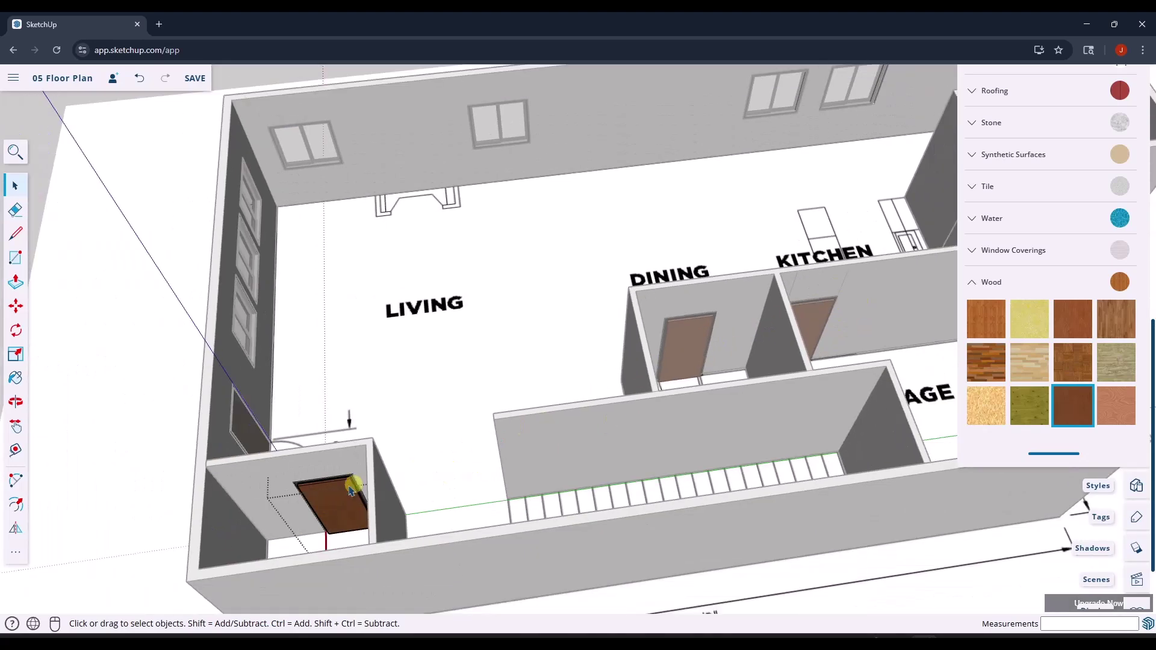
{"action": "scroll", "coordinate": [444, 444], "scroll_direction": "up", "scroll_amount": 12}
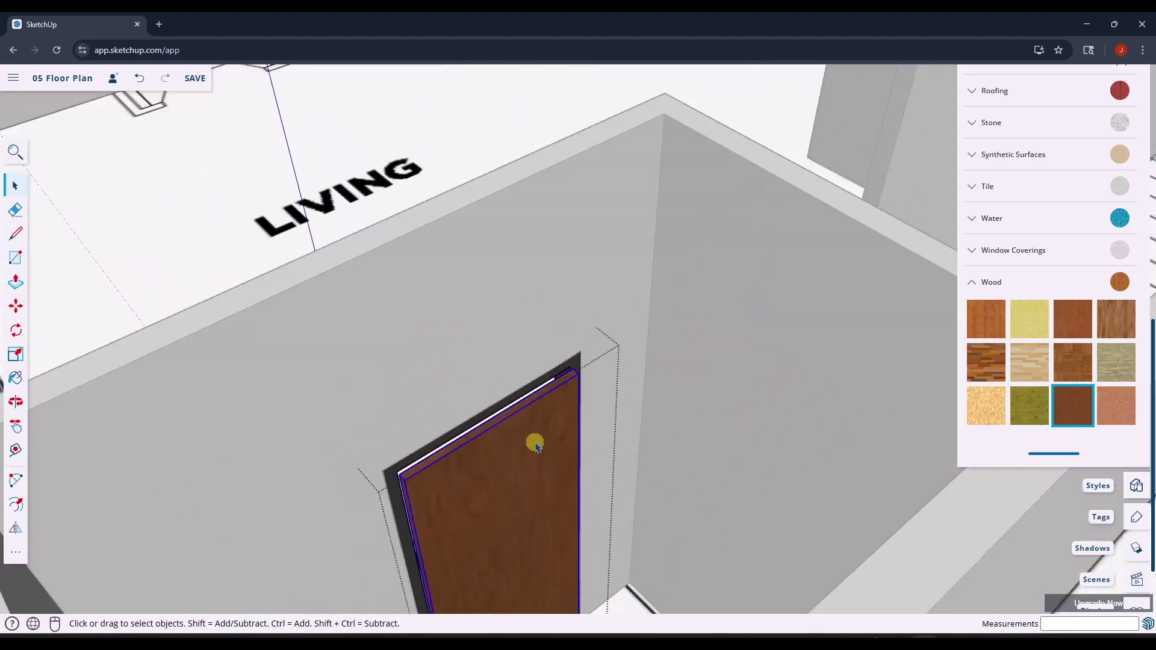
{"action": "key", "text": "m"}
{"action": "scroll", "coordinate": [581, 353], "scroll_direction": "up", "scroll_amount": 5}
{"action": "left_click", "coordinate": [609, 311]}
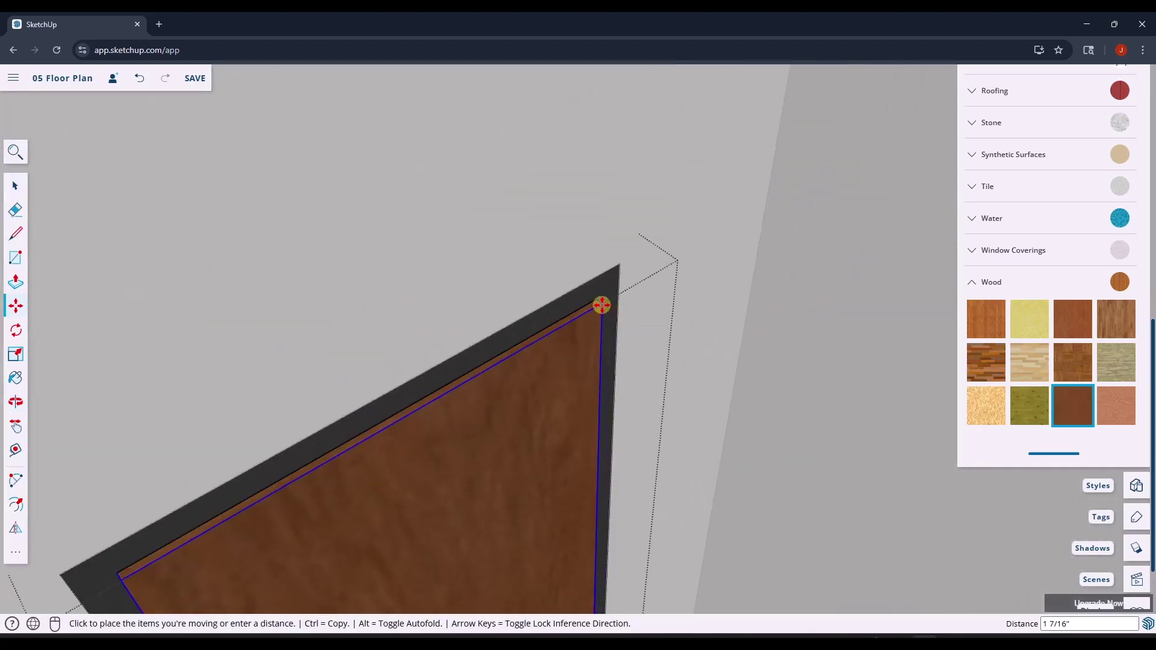
{"action": "left_click", "coordinate": [596, 300]}
{"action": "scroll", "coordinate": [638, 328], "scroll_direction": "down", "scroll_amount": 8}
{"action": "middle_click_drag", "start_coordinate": [626, 354], "coordinate": [742, 452]}
{"action": "scroll", "coordinate": [458, 509], "scroll_direction": "down", "scroll_amount": 8}
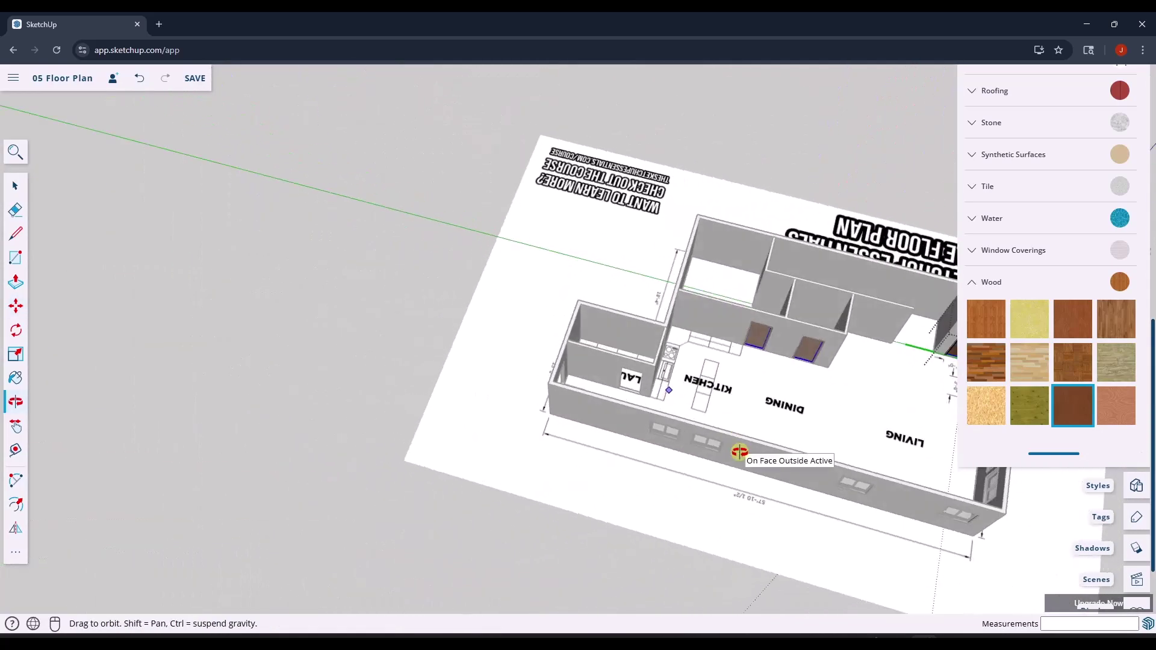
{"action": "scroll", "coordinate": [651, 373], "scroll_direction": "up", "scroll_amount": 5}
{"action": "key", "text": "space"}
Copy the interior door nearest the kitchen counters into the laundry area's interior wall opening, placing it by its bottom corner
{"action": "scroll", "coordinate": [762, 330], "scroll_direction": "down", "scroll_amount": 4}
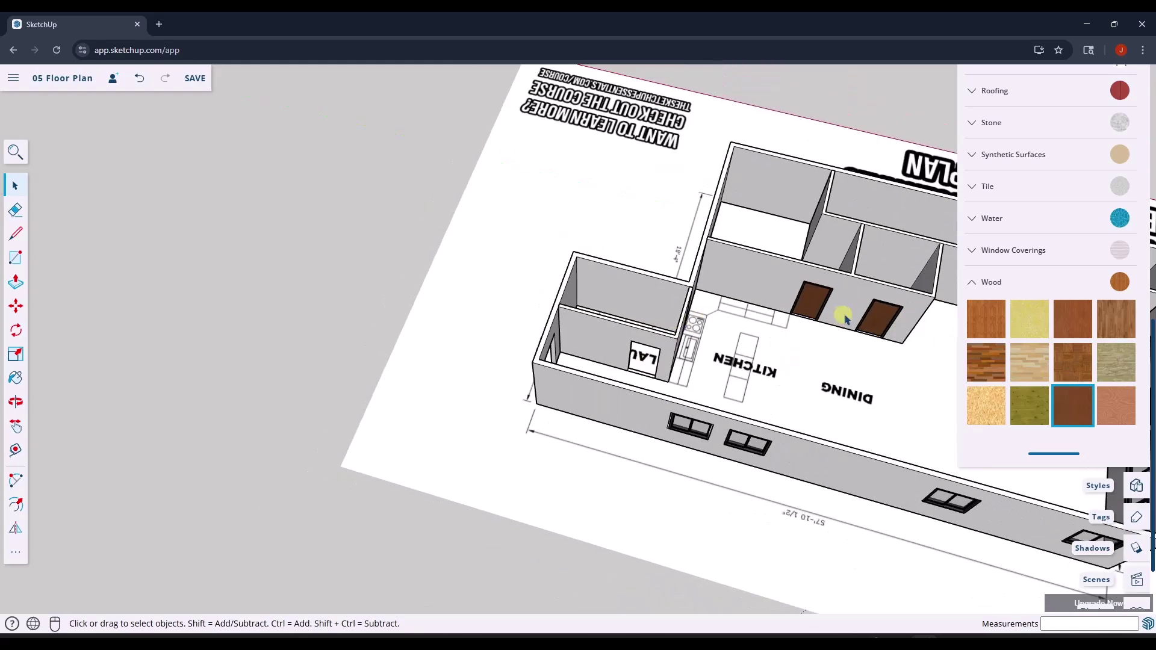
{"action": "scroll", "coordinate": [843, 312], "scroll_direction": "up", "scroll_amount": 8}
{"action": "key", "text": "m"}
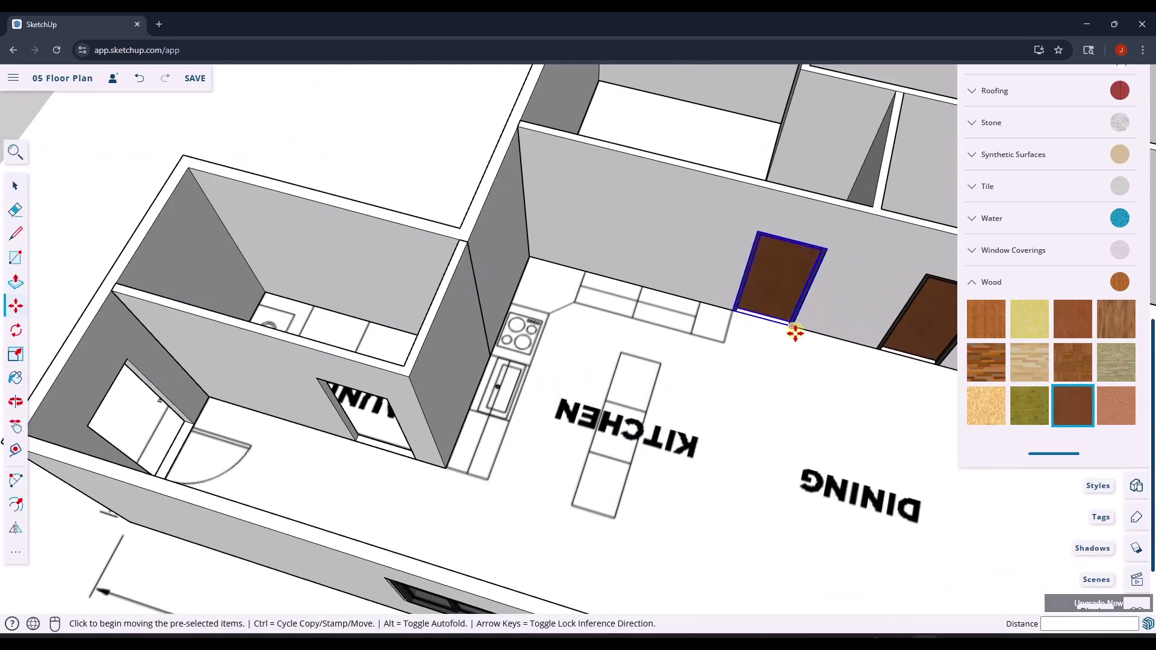
{"action": "left_click", "coordinate": [798, 326]}
{"action": "key", "text": "ctrl"}
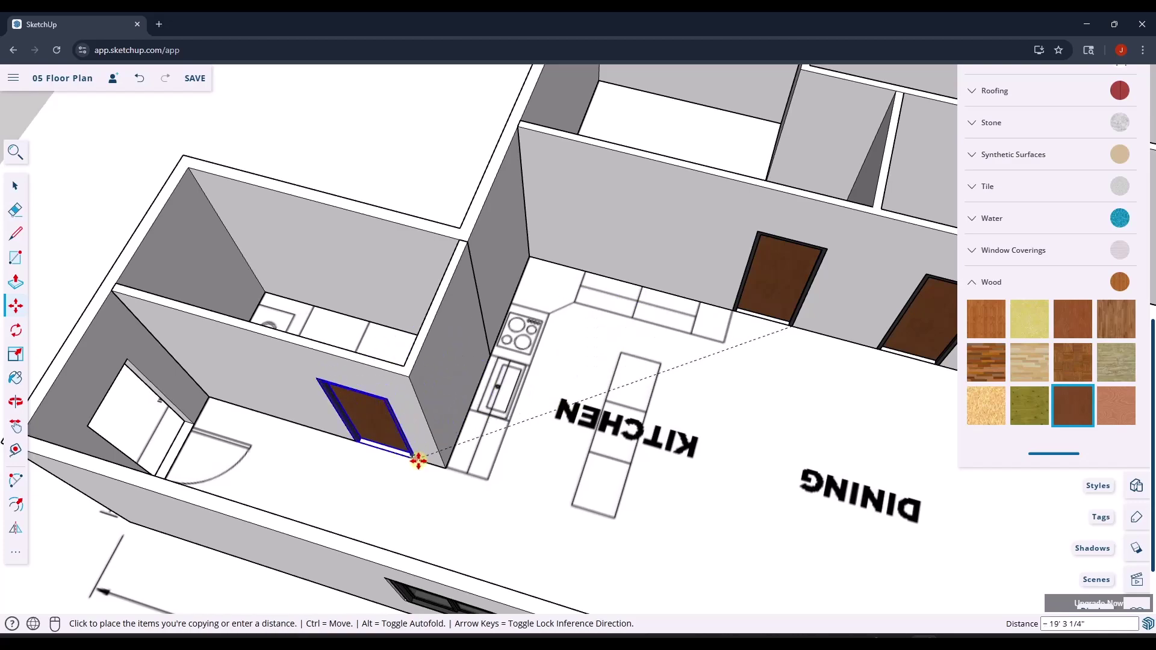
{"action": "left_click", "coordinate": [415, 460]}
{"action": "scroll", "coordinate": [405, 460], "scroll_direction": "down", "scroll_amount": 10}
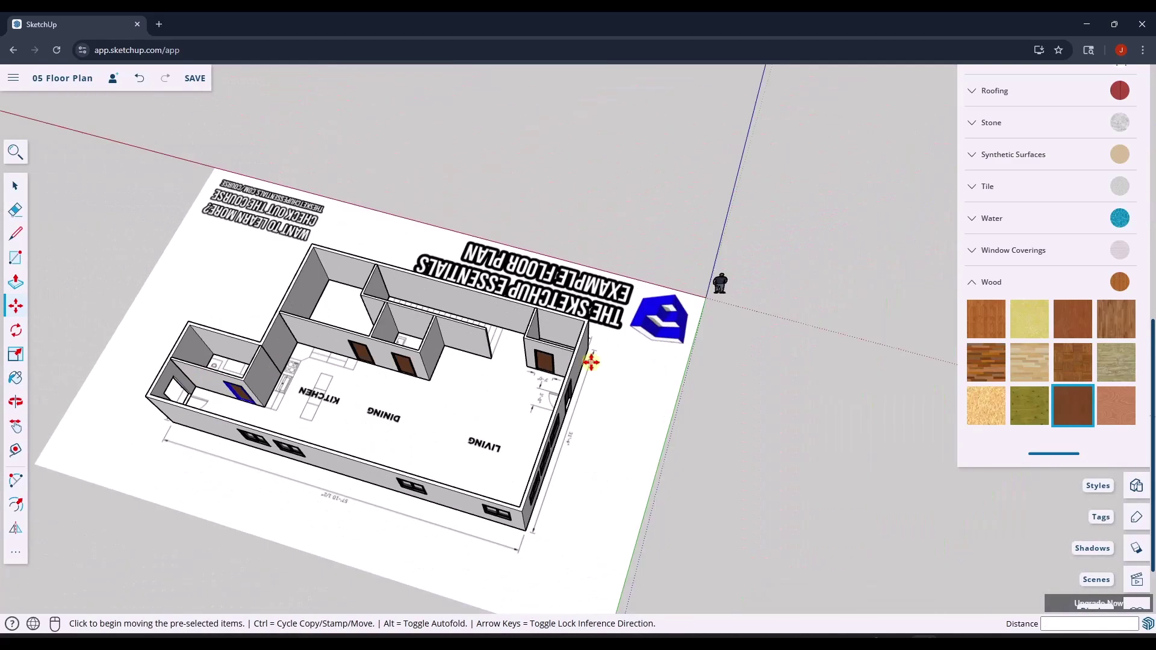
{"action": "key", "text": "space"}
Copy the living room's exterior door by its bottom corner into the exterior opening of the 13' 0" end wall
{"action": "scroll", "coordinate": [531, 376], "scroll_direction": "up", "scroll_amount": 3}
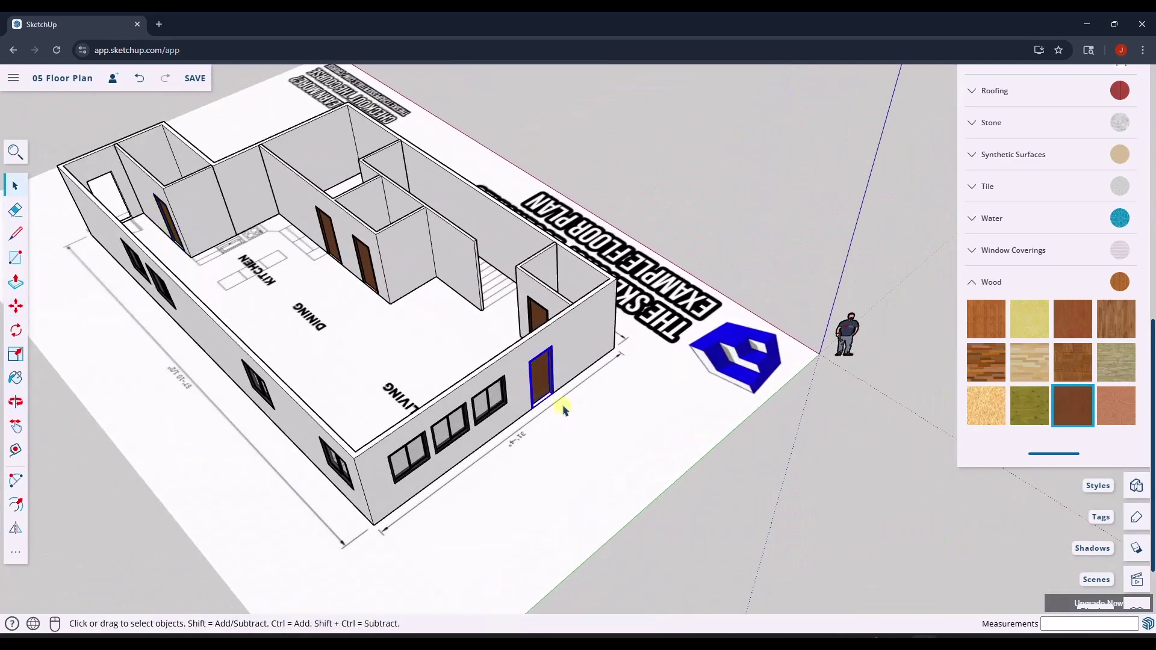
{"action": "key", "text": "m"}
{"action": "scroll", "coordinate": [564, 410], "scroll_direction": "up", "scroll_amount": 5}
{"action": "left_click", "coordinate": [546, 383]}
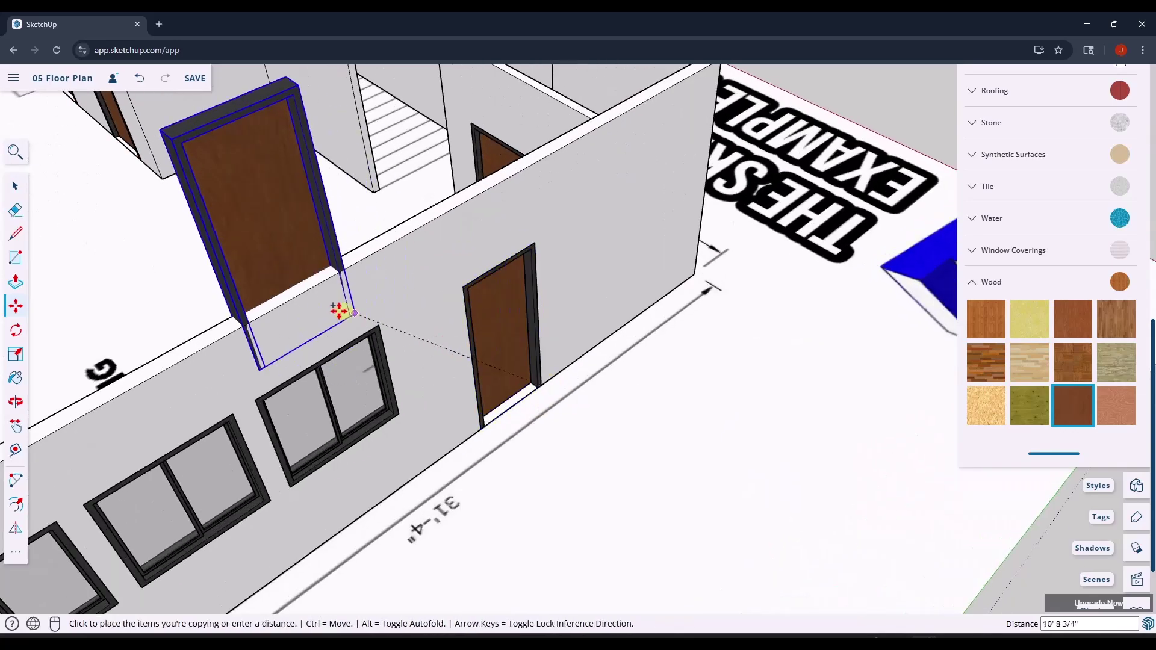
{"action": "scroll", "coordinate": [326, 310], "scroll_direction": "down", "scroll_amount": 8}
{"action": "scroll", "coordinate": [709, 464], "scroll_direction": "down", "scroll_amount": 5}
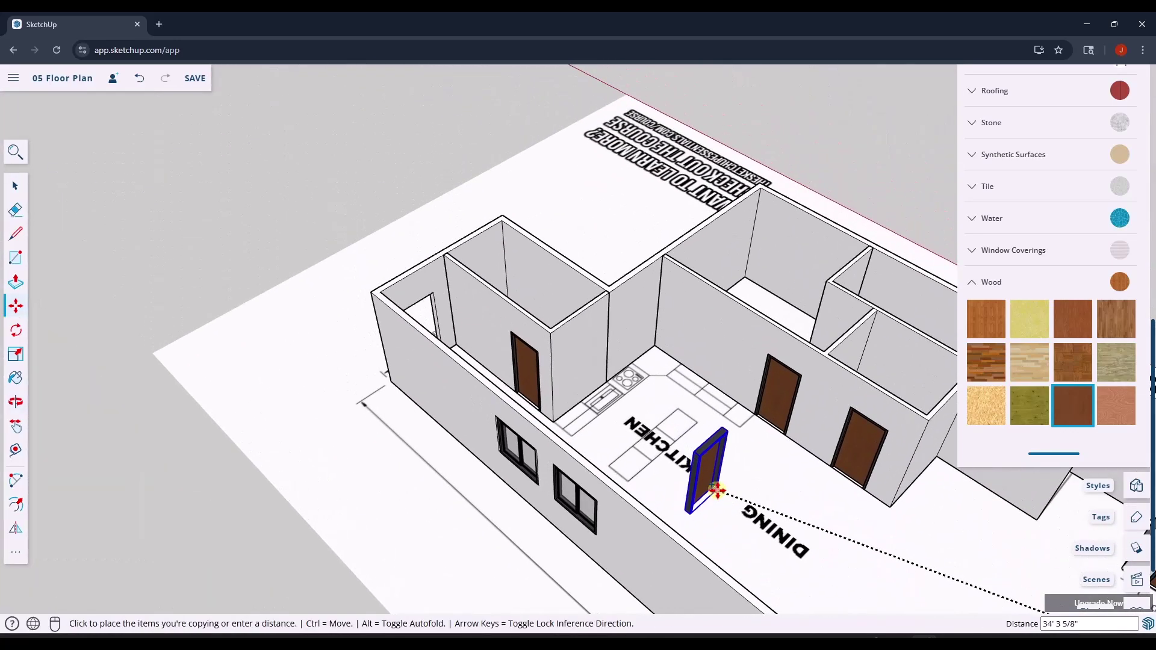
{"action": "middle_click_drag", "start_coordinate": [709, 464], "coordinate": [439, 413]}
{"action": "scroll", "coordinate": [529, 252], "scroll_direction": "up", "scroll_amount": 6}
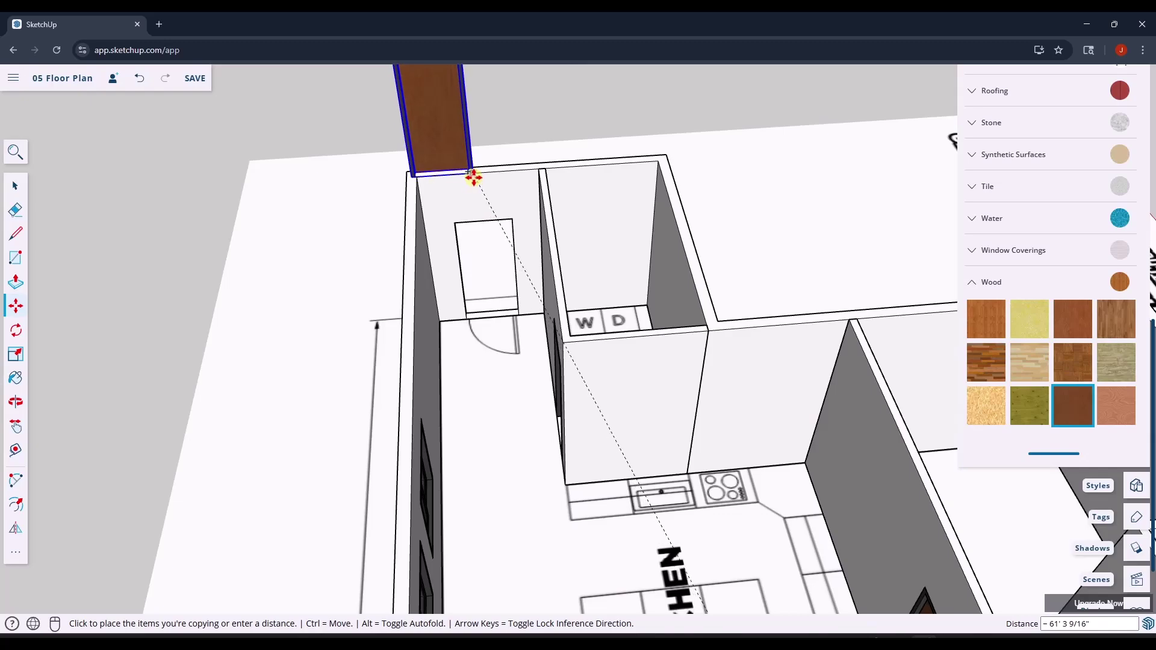
{"action": "left_click", "coordinate": [517, 315]}
Flip the copied exterior door front to back in the 13' 0" wall
{"action": "middle_click_drag", "start_coordinate": [416, 310], "coordinate": [795, 377]}
{"action": "scroll", "coordinate": [516, 452], "scroll_direction": "up", "scroll_amount": 5}
{"action": "scroll", "coordinate": [536, 439], "scroll_direction": "down", "scroll_amount": 3}
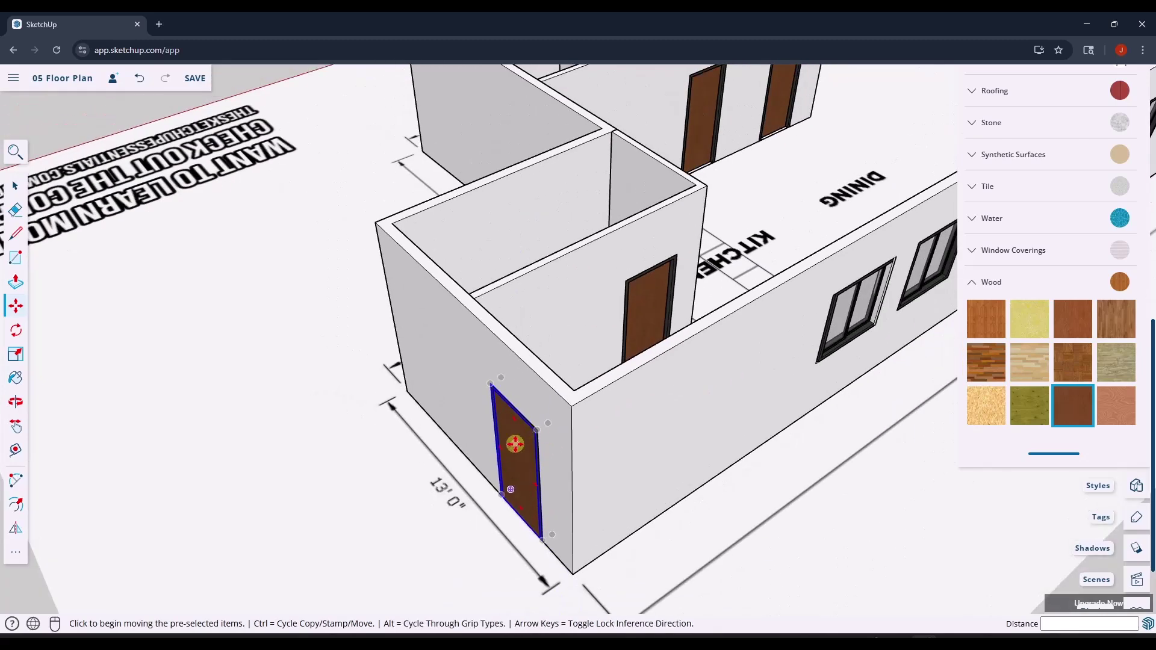
{"action": "scroll", "coordinate": [518, 444], "scroll_direction": "up", "scroll_amount": 6}
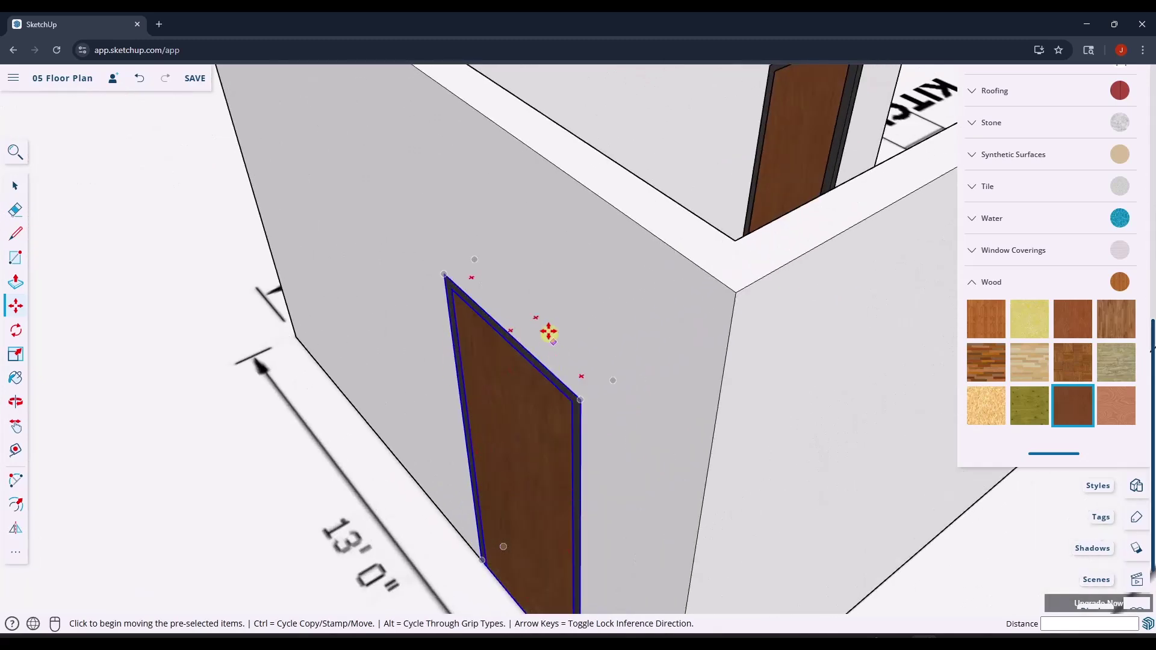
{"action": "scroll", "coordinate": [549, 333], "scroll_direction": "down", "scroll_amount": 5}
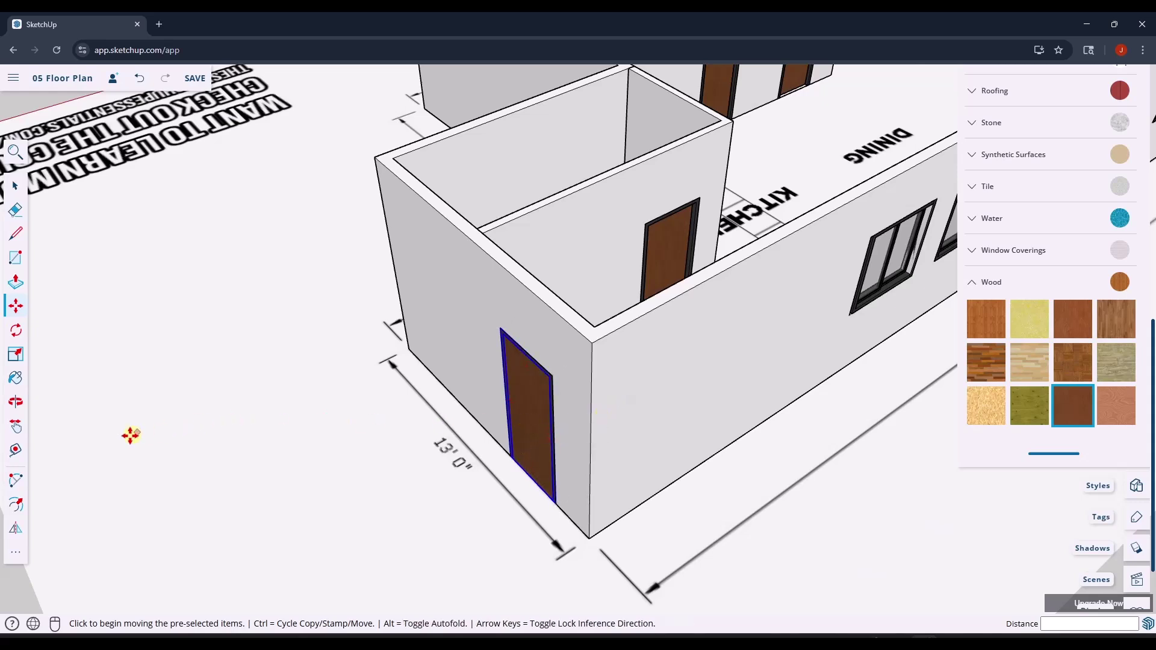
{"action": "left_click", "coordinate": [16, 555]}
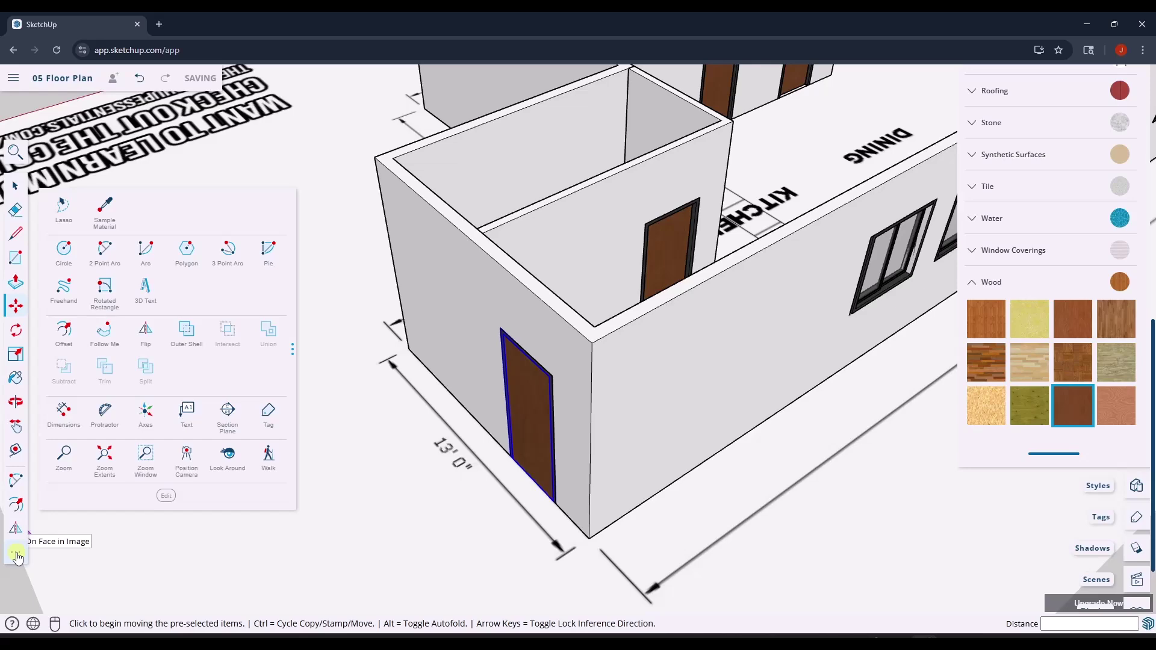
{"action": "left_click", "coordinate": [145, 335]}
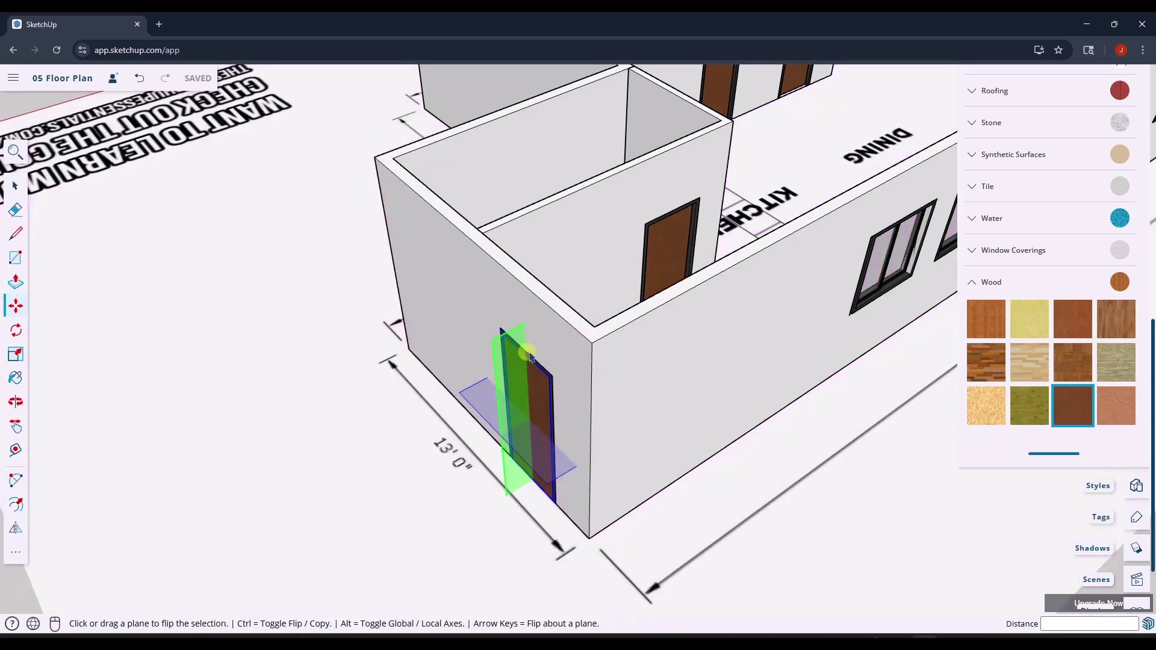
{"action": "scroll", "coordinate": [549, 373], "scroll_direction": "up", "scroll_amount": 2}
{"action": "scroll", "coordinate": [549, 373], "scroll_direction": "up", "scroll_amount": 2}
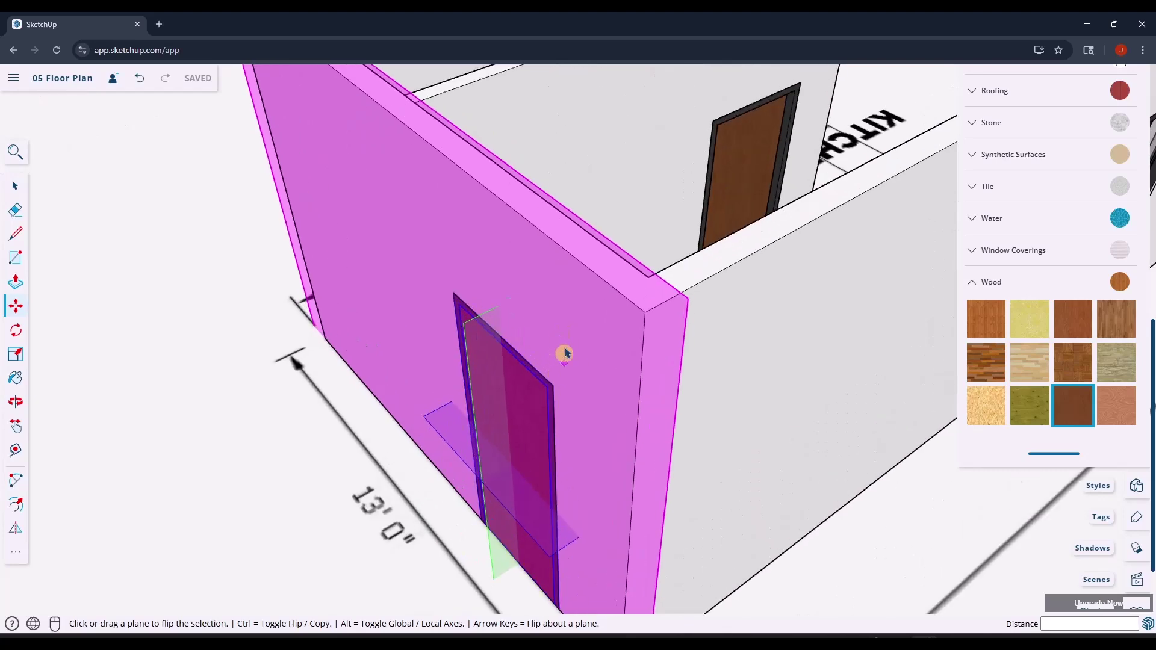
{"action": "scroll", "coordinate": [565, 354], "scroll_direction": "down", "scroll_amount": 2}
{"action": "middle_click_drag", "start_coordinate": [587, 379], "coordinate": [589, 247]}
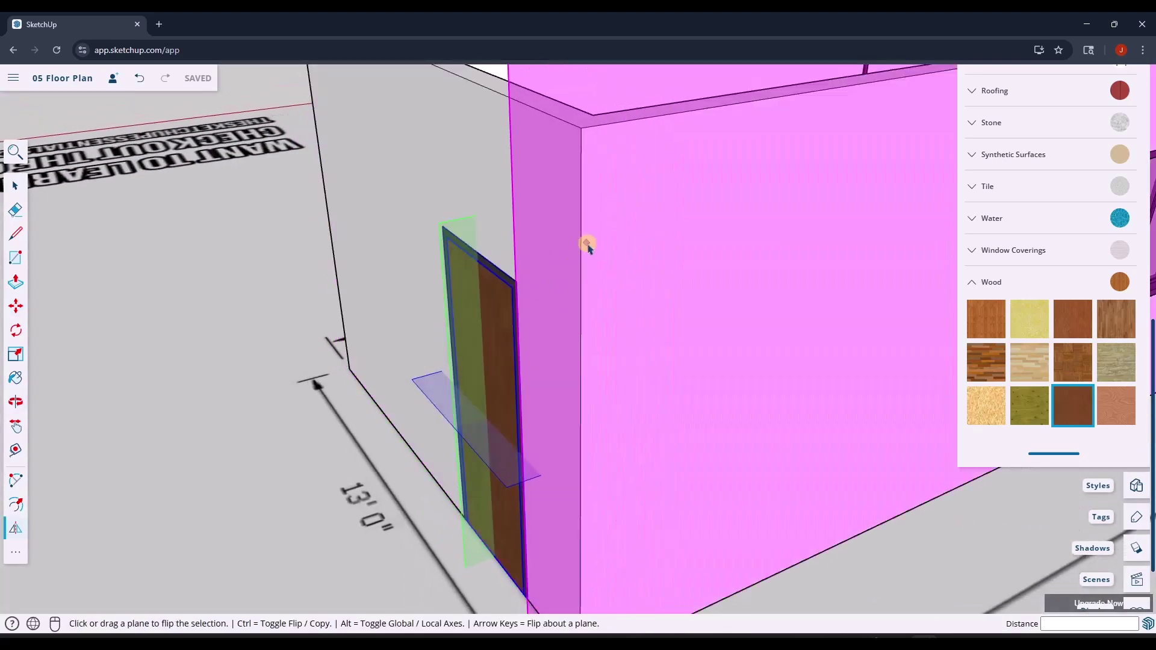
{"action": "scroll", "coordinate": [542, 251], "scroll_direction": "down", "scroll_amount": 4}
{"action": "middle_click_drag", "start_coordinate": [560, 309], "coordinate": [253, 475]}
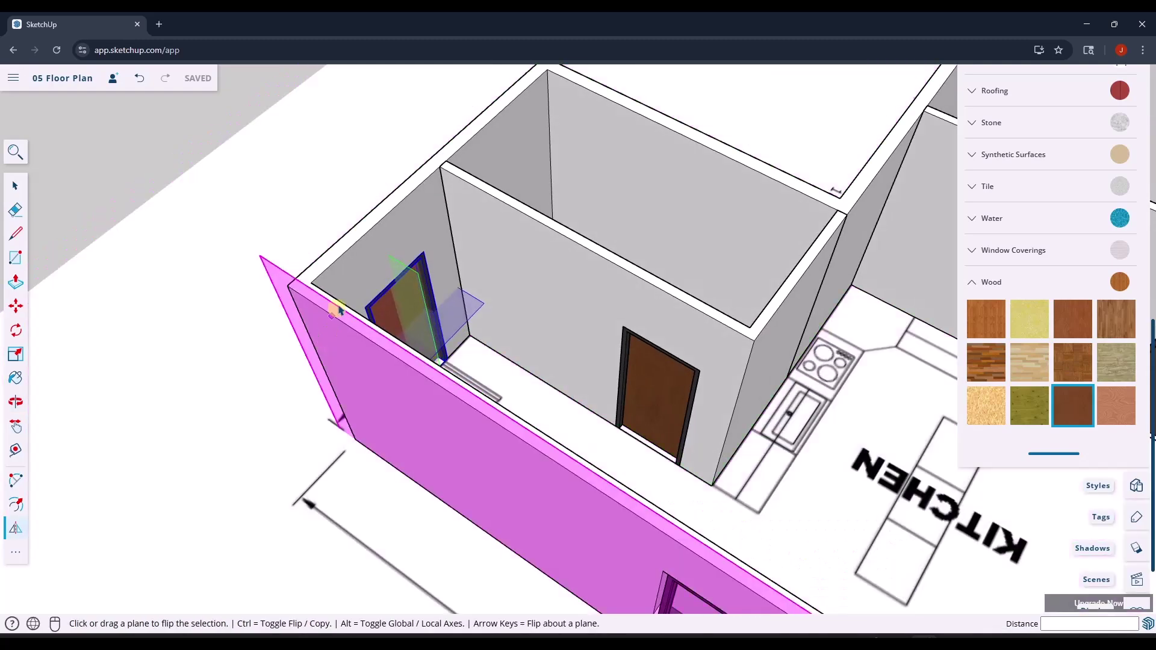
{"action": "scroll", "coordinate": [341, 295], "scroll_direction": "down", "scroll_amount": 3}
{"action": "middle_click_drag", "start_coordinate": [343, 276], "coordinate": [753, 278]}
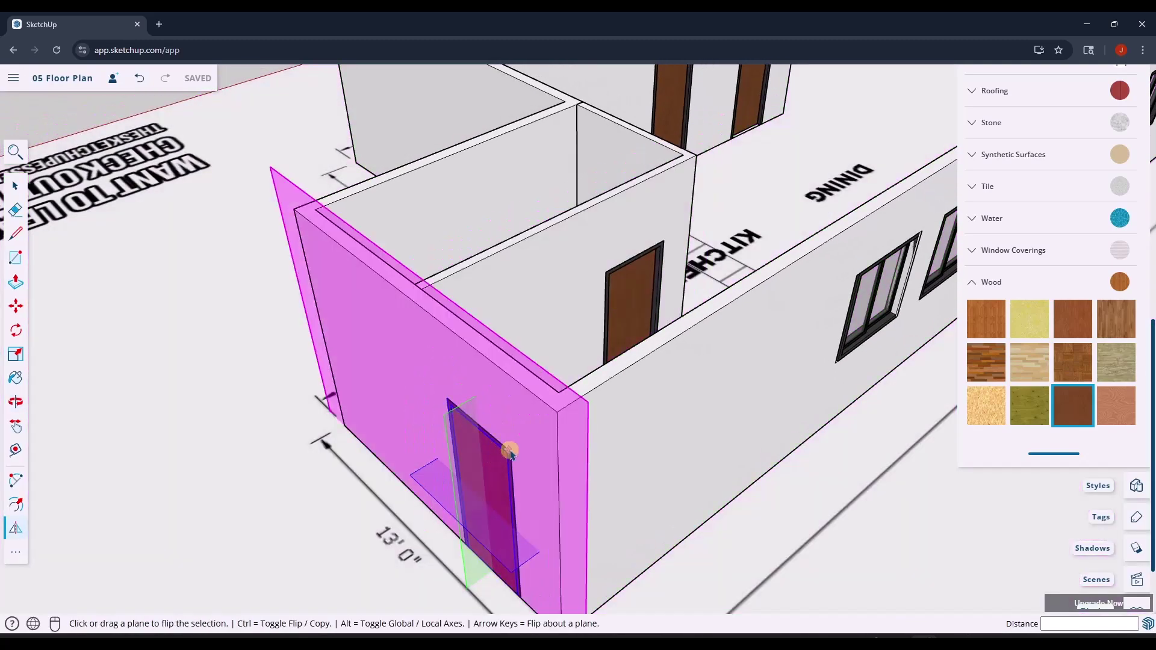
{"action": "left_click", "coordinate": [504, 398]}
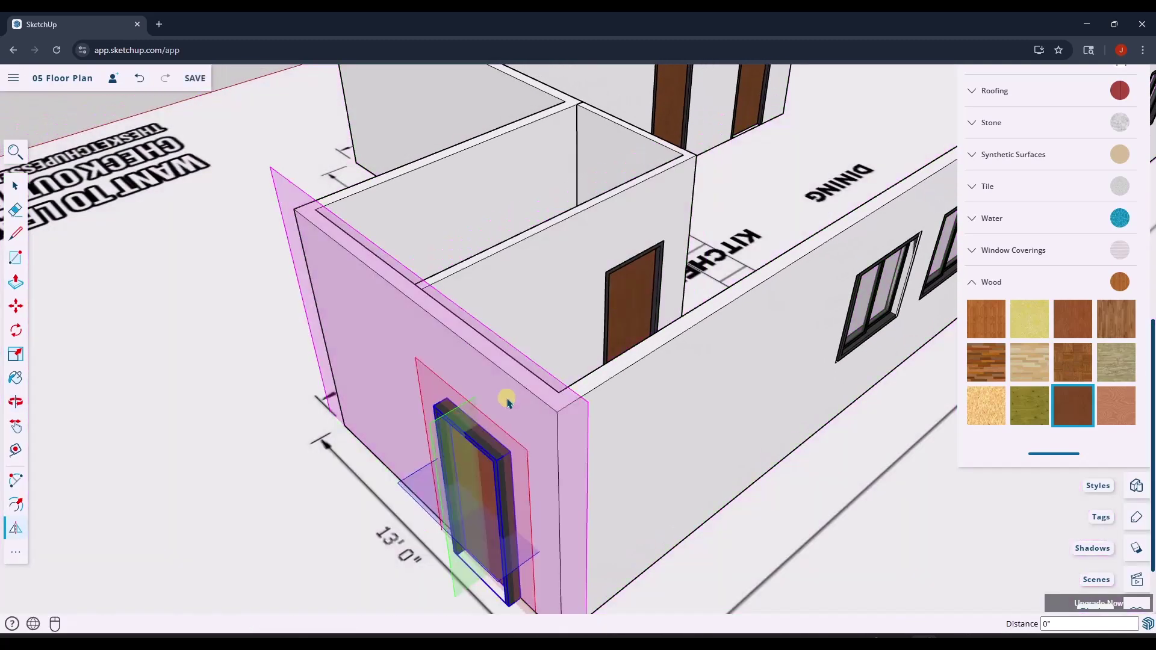
Move the flipped exterior door by its top corner back into the 13' 0" wall's opening
{"action": "scroll", "coordinate": [524, 476], "scroll_direction": "up", "scroll_amount": 2}
{"action": "key", "text": "m"}
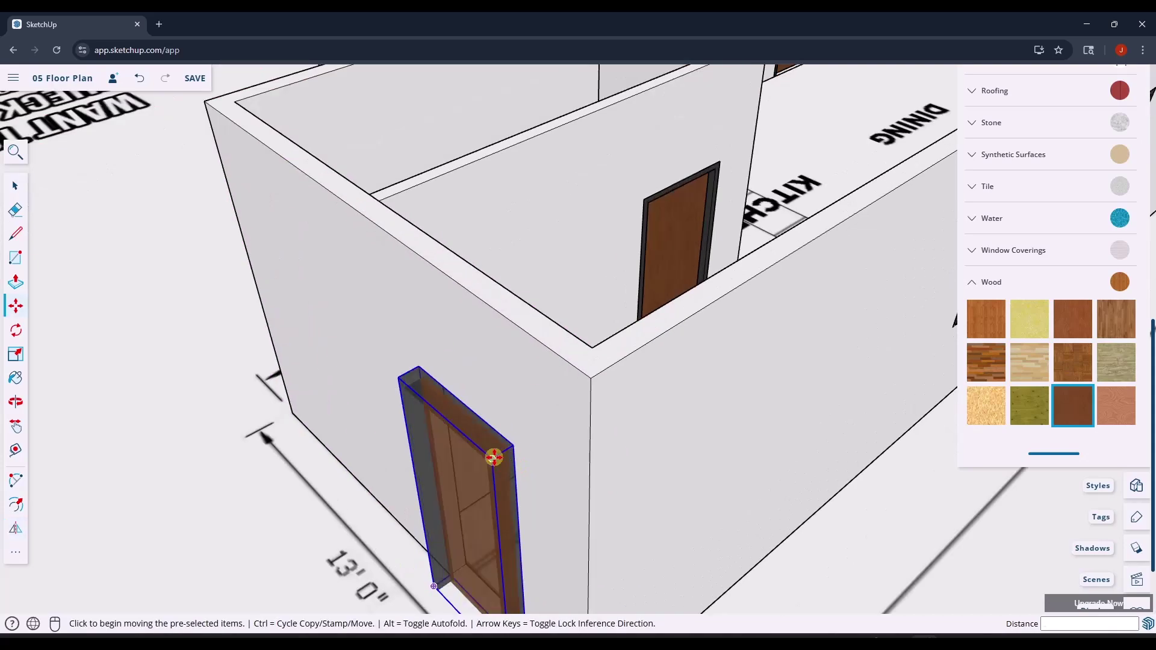
{"action": "left_click", "coordinate": [492, 454]}
{"action": "left_click", "coordinate": [578, 467]}
{"action": "scroll", "coordinate": [570, 472], "scroll_direction": "down", "scroll_amount": 3}
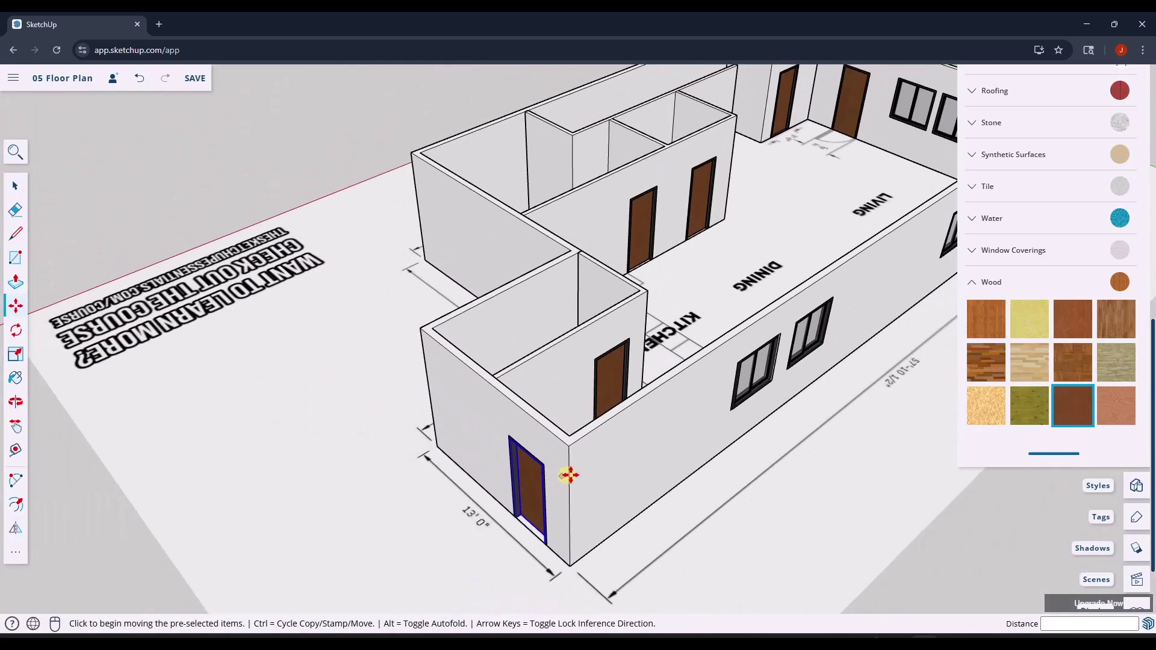
{"action": "middle_click_drag", "start_coordinate": [570, 472], "coordinate": [731, 432]}
{"action": "middle_click_drag", "start_coordinate": [225, 399], "coordinate": [634, 242]}
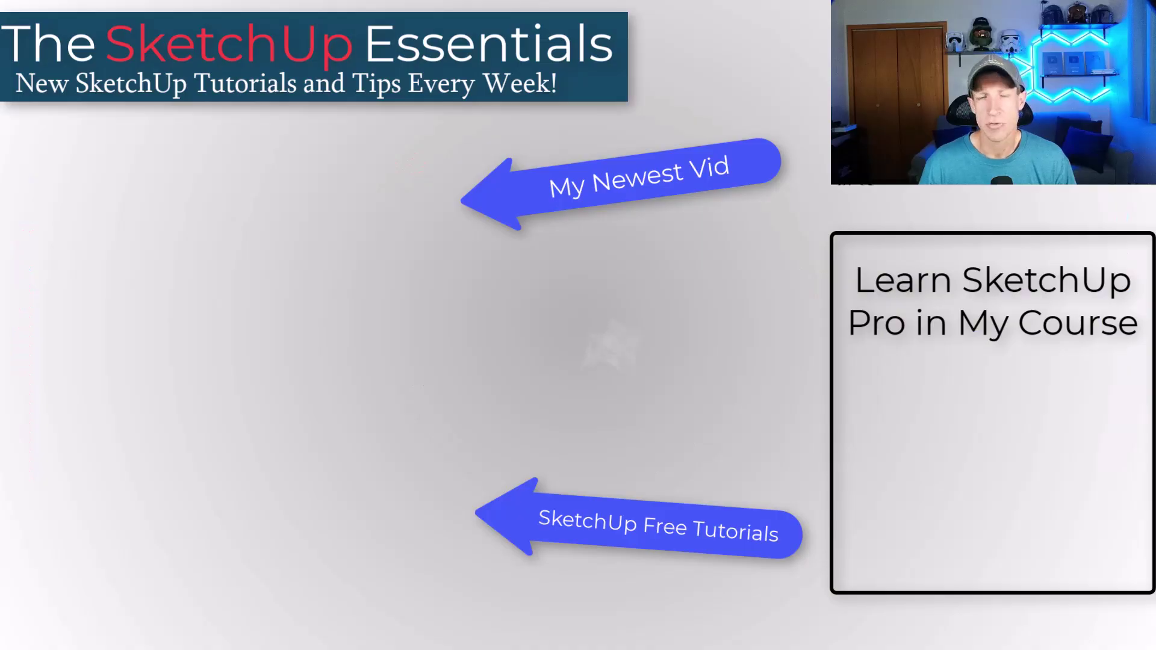